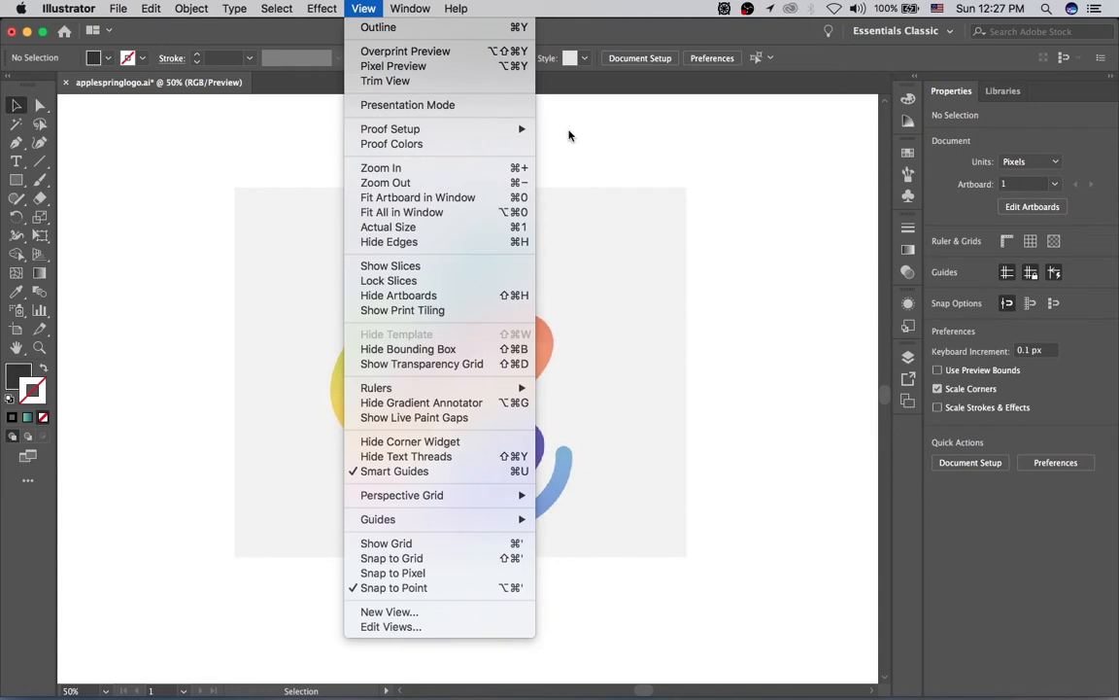
# - Lock the embedded apple logo image so it stays fixed as the tracing reference
pyautogui.press('space')
pyautogui.moveTo(484, 298); pyautogui.dragTo(507, 292)
pyautogui.press('super+alt+space')
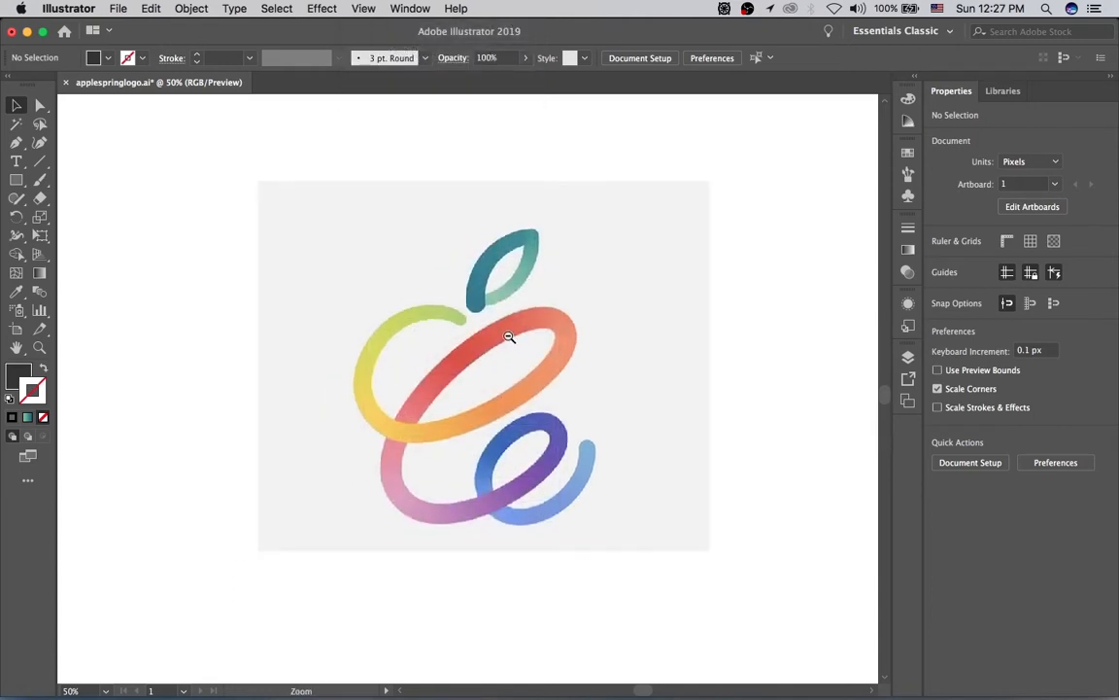
pyautogui.press('space')
pyautogui.moveTo(508, 325); pyautogui.dragTo(538, 300)
pyautogui.keyDown('super'); pyautogui.click(509, 346); pyautogui.keyUp('super')
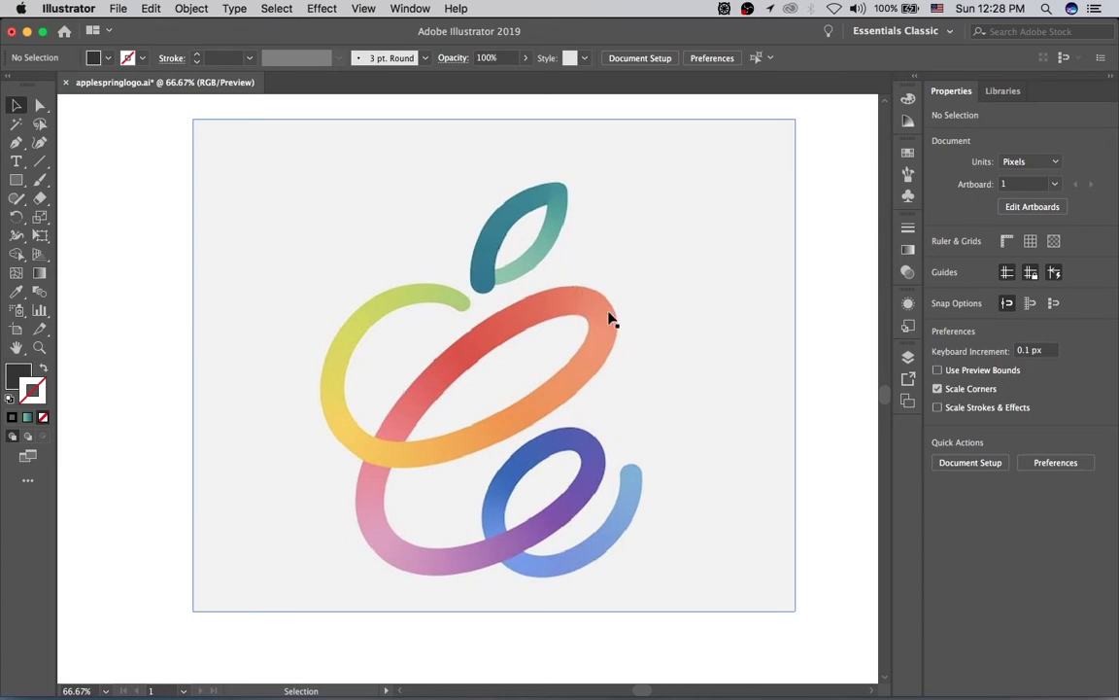
pyautogui.click(535, 347)
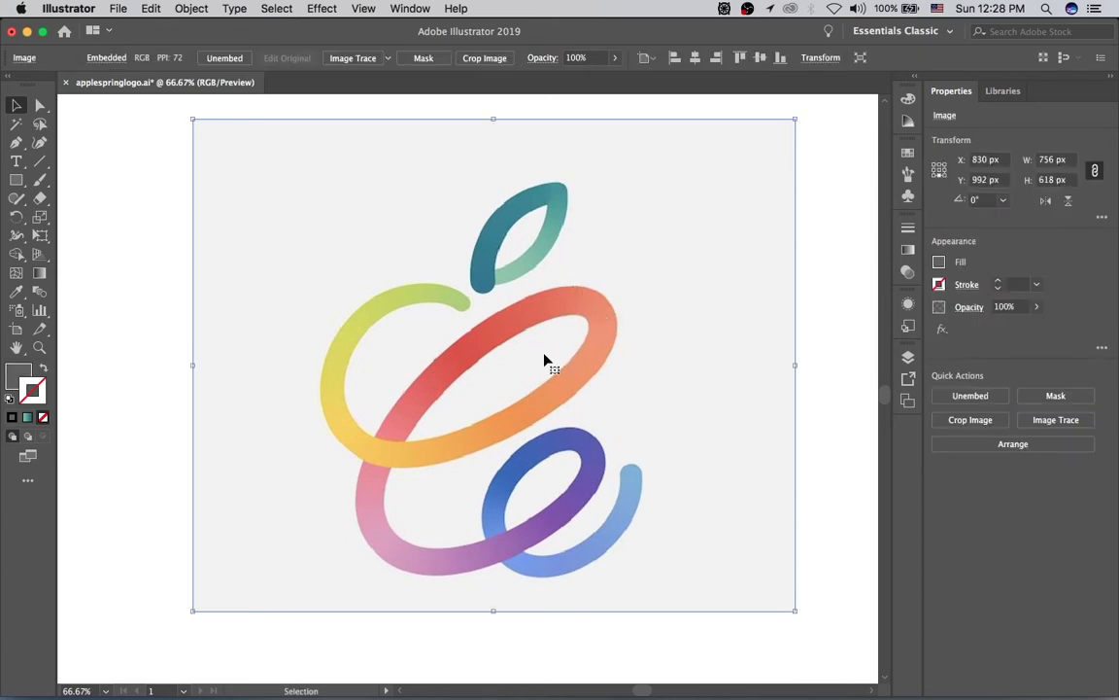
pyautogui.press('super+2')
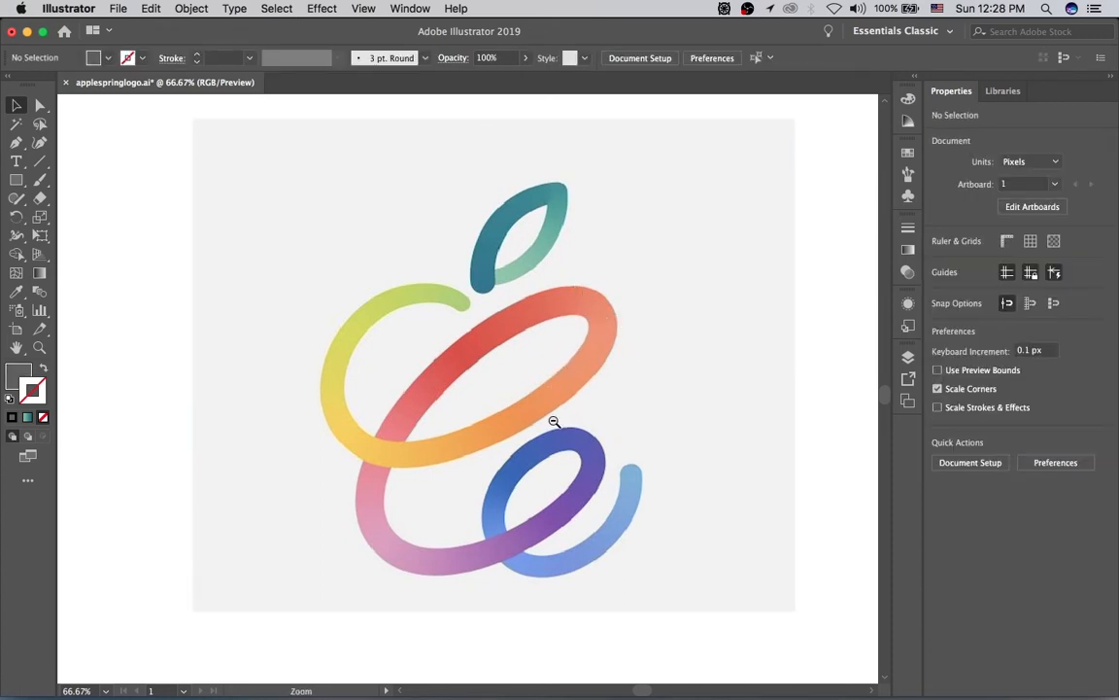
# - Draw a rectangle of about 2654 by 1550 px covering the whole artboard
pyautogui.keyDown('alt'); pyautogui.keyDown('super'); pyautogui.click(554, 422); pyautogui.keyUp('super'); pyautogui.keyUp('alt')
pyautogui.keyDown('alt'); pyautogui.keyDown('super'); pyautogui.click(554, 421); pyautogui.keyUp('super'); pyautogui.keyUp('alt')
pyautogui.keyDown('alt'); pyautogui.keyDown('super'); pyautogui.click(538, 391); pyautogui.keyUp('super'); pyautogui.keyUp('alt')
pyautogui.keyDown('alt'); pyautogui.keyDown('super'); pyautogui.click(539, 391); pyautogui.keyUp('super'); pyautogui.keyUp('alt')
pyautogui.moveTo(528, 358); pyautogui.dragTo(553, 374)
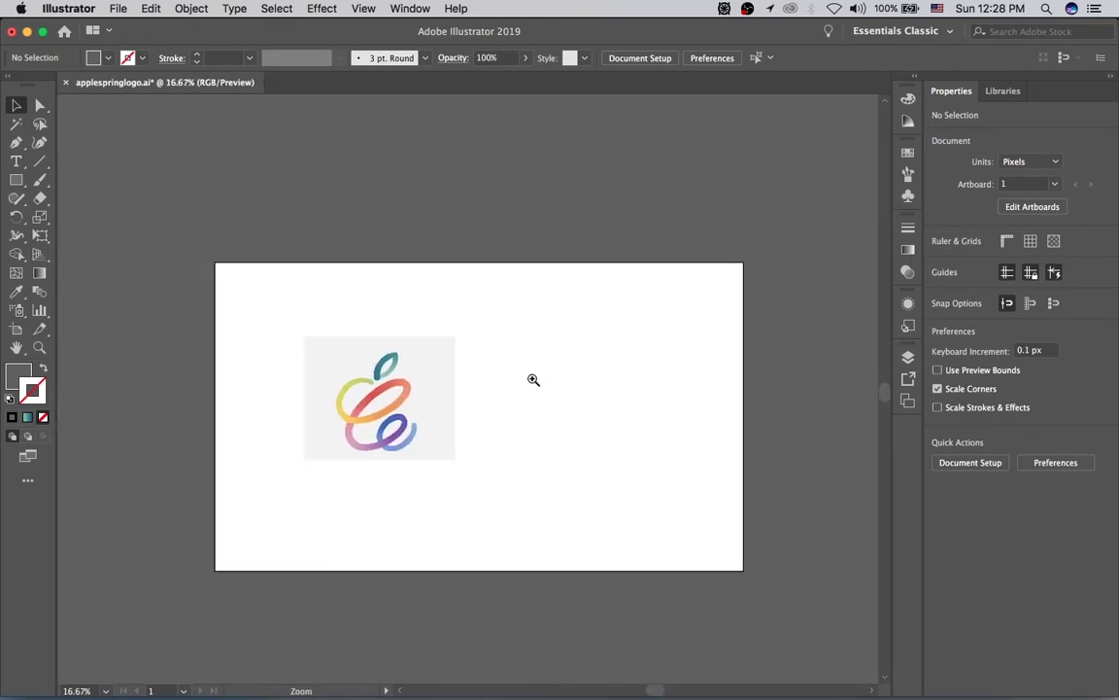
pyautogui.keyDown('super'); pyautogui.click(519, 365); pyautogui.keyUp('super')
pyautogui.moveTo(520, 365); pyautogui.dragTo(559, 306)
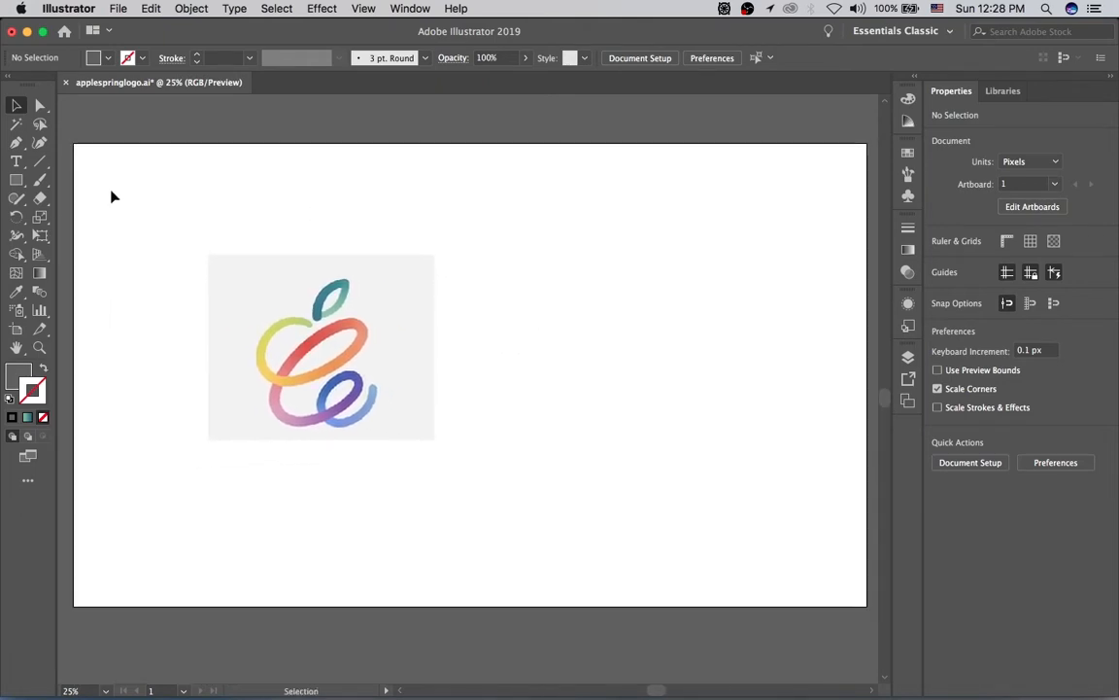
pyautogui.click(18, 181)
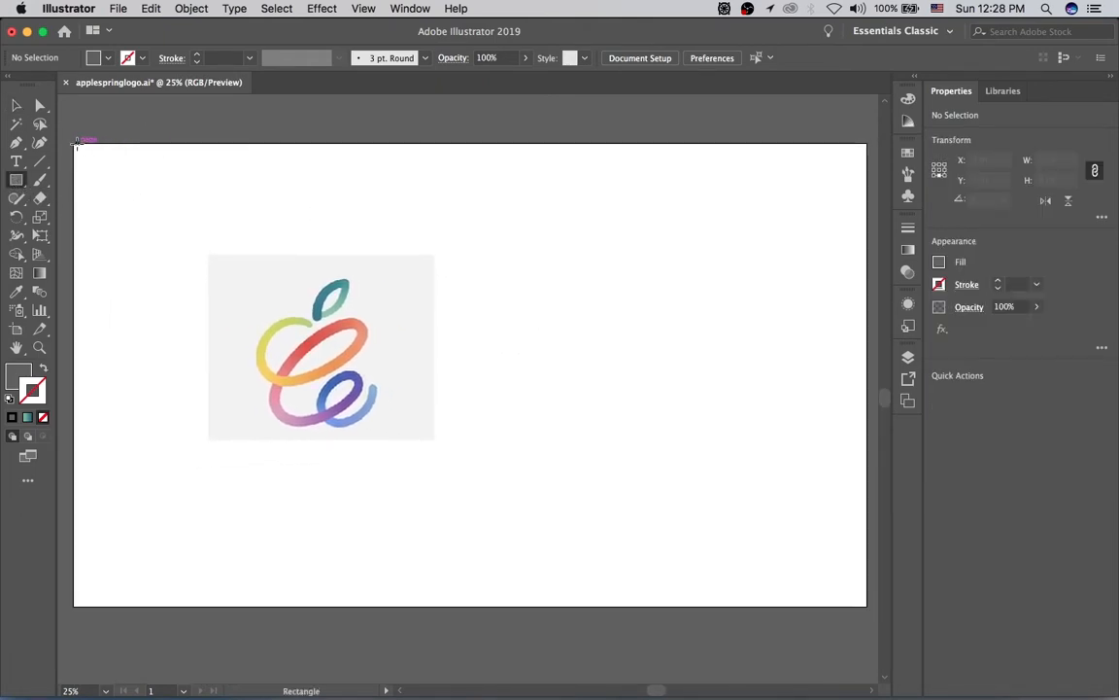
pyautogui.moveTo(74, 144); pyautogui.dragTo(867, 602)
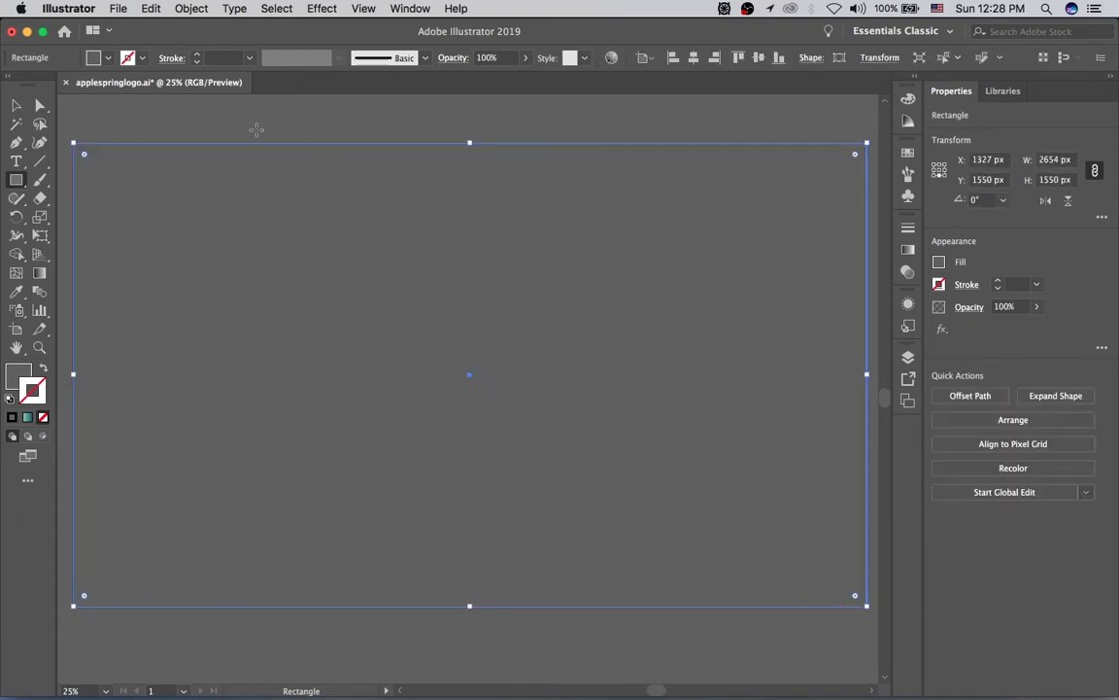
# - Fill the artboard-sized rectangle with dark grey, send it behind the logo image and deselect it
pyautogui.click(109, 58)
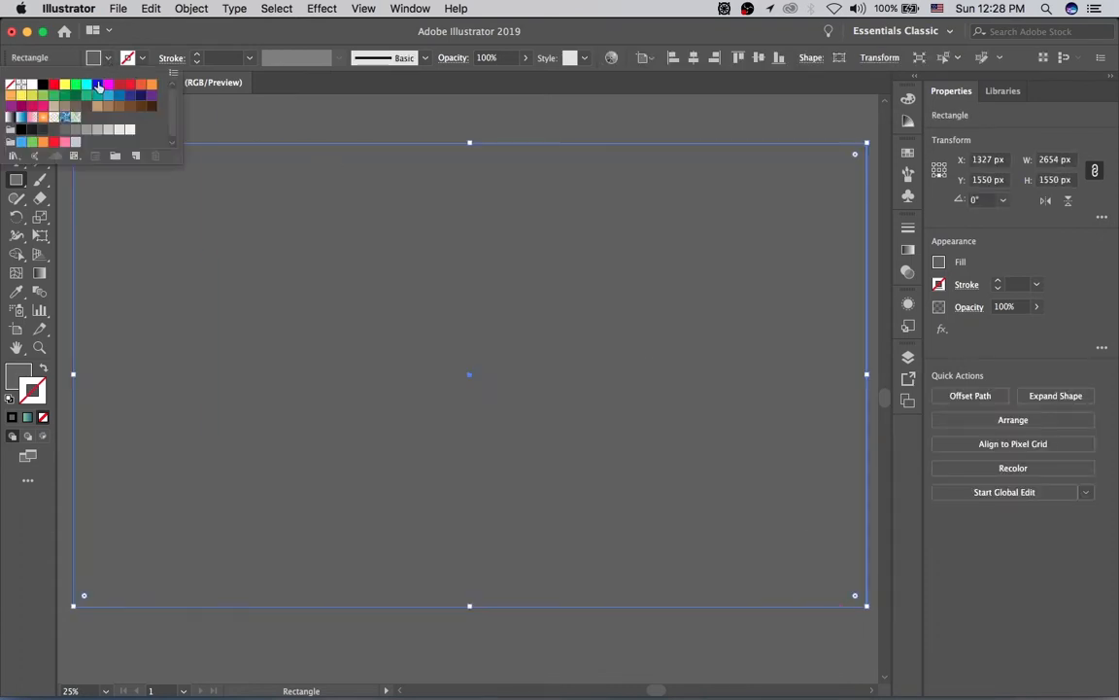
pyautogui.click(43, 131)
pyautogui.click(298, 109)
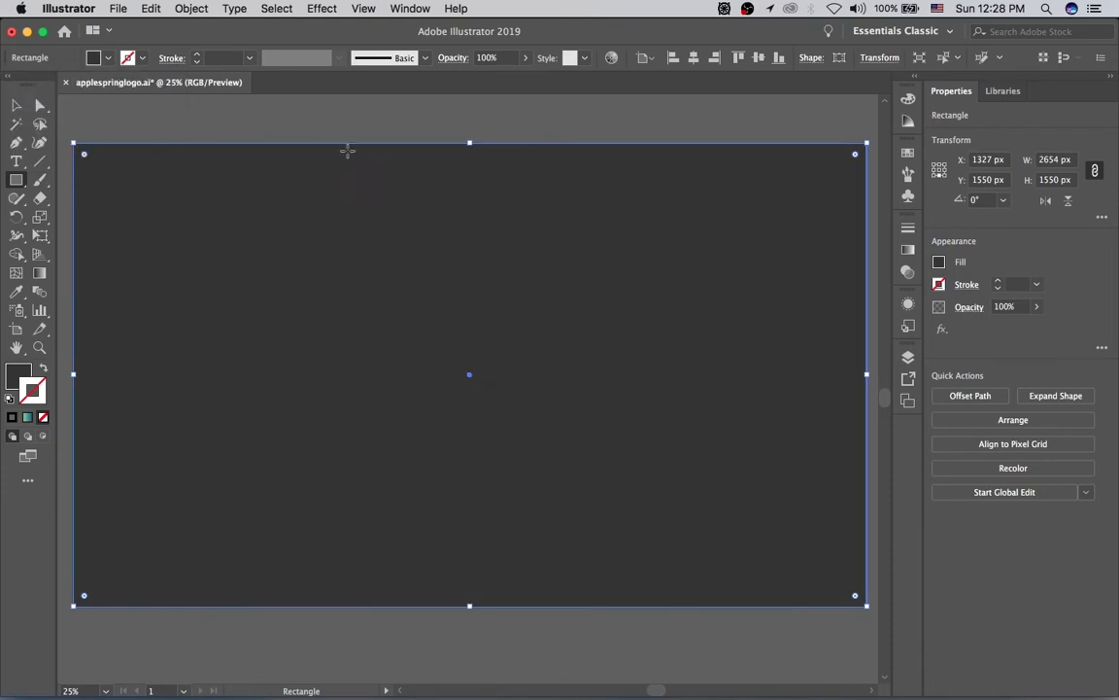
pyautogui.press('v')
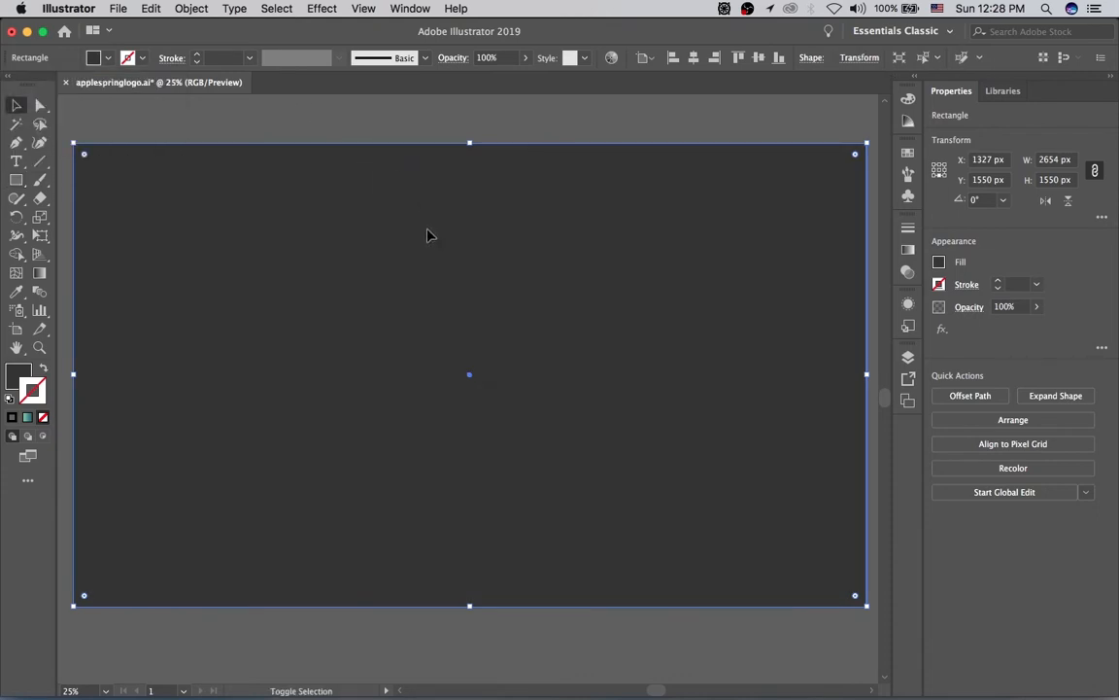
pyautogui.press('super+shift+[')
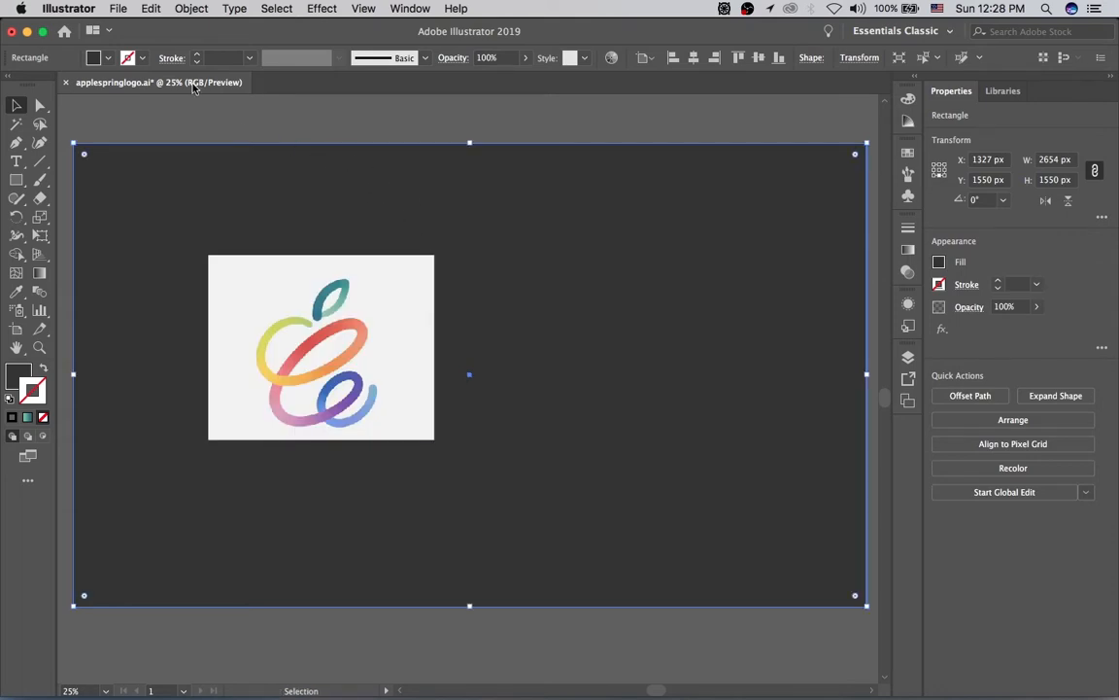
pyautogui.press('a')
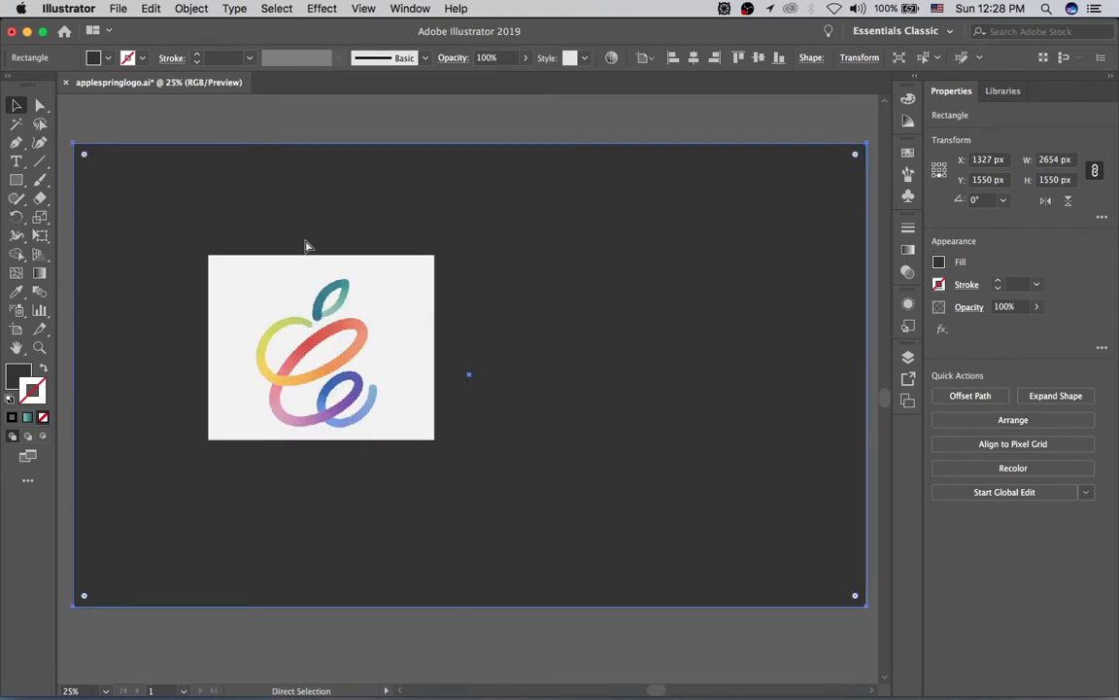
pyautogui.press('super+shift+a')
pyautogui.press('v')
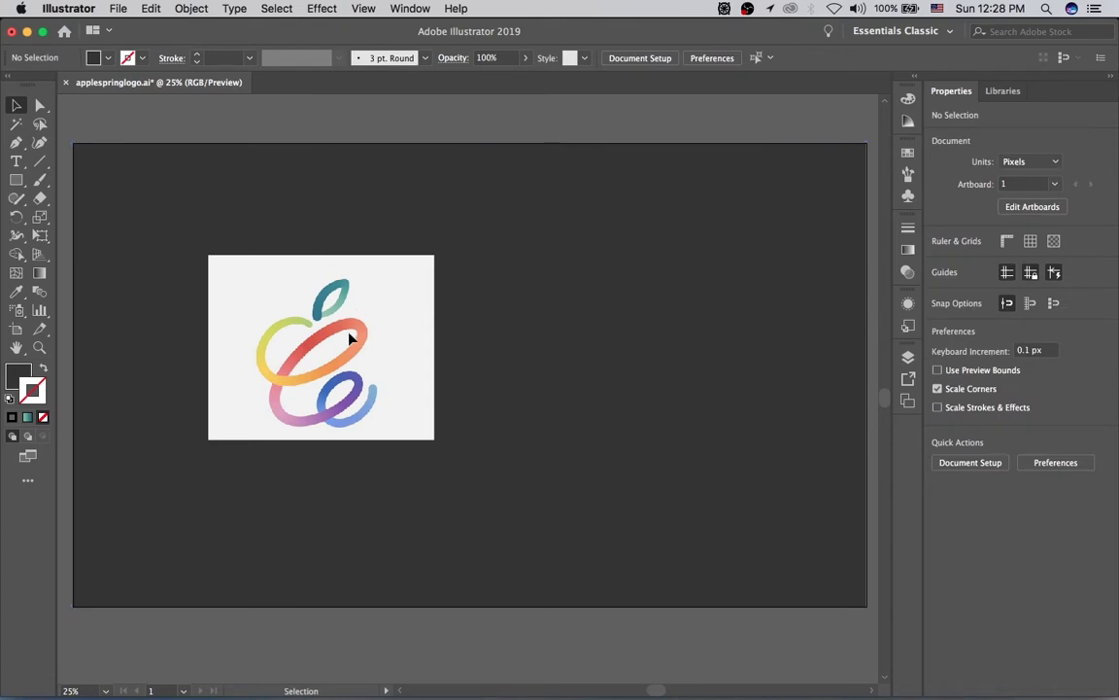
pyautogui.click(398, 370)
pyautogui.click(398, 362)
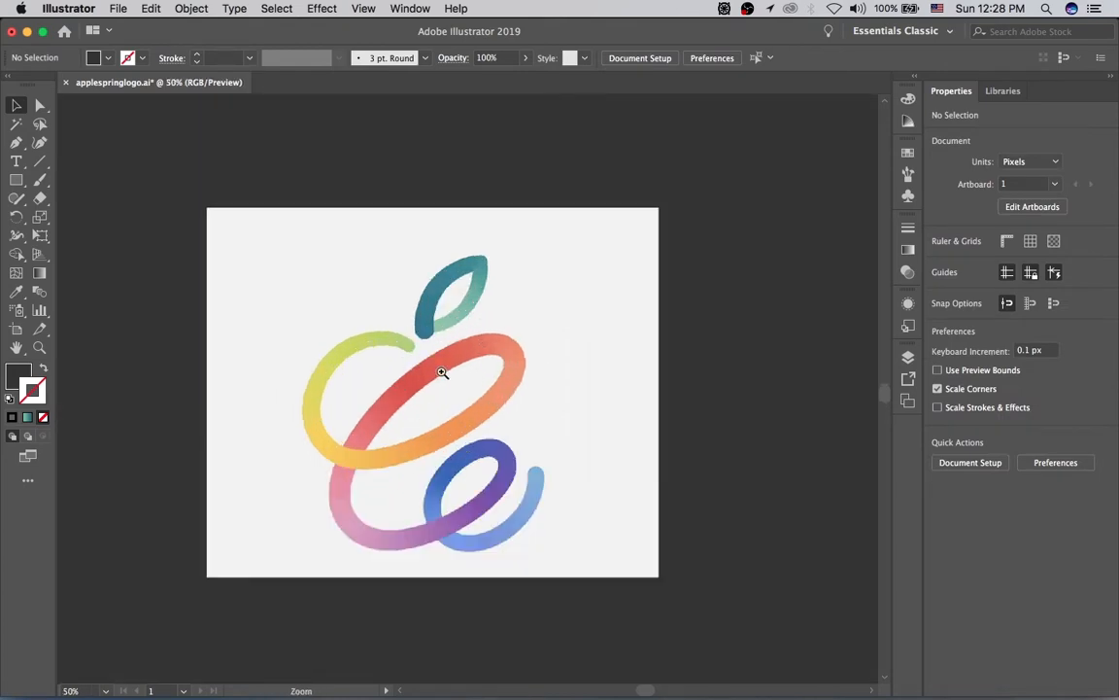
pyautogui.click(442, 375)
pyautogui.moveTo(456, 316); pyautogui.dragTo(467, 277)
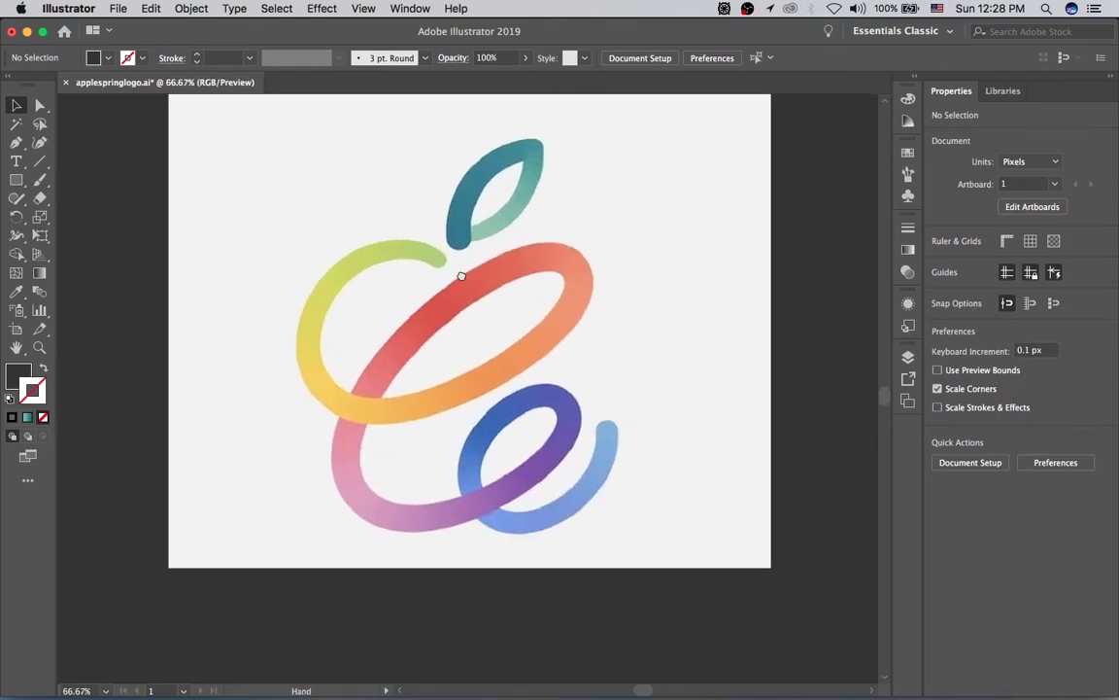
pyautogui.click(462, 286)
pyautogui.moveTo(457, 287); pyautogui.dragTo(452, 250)
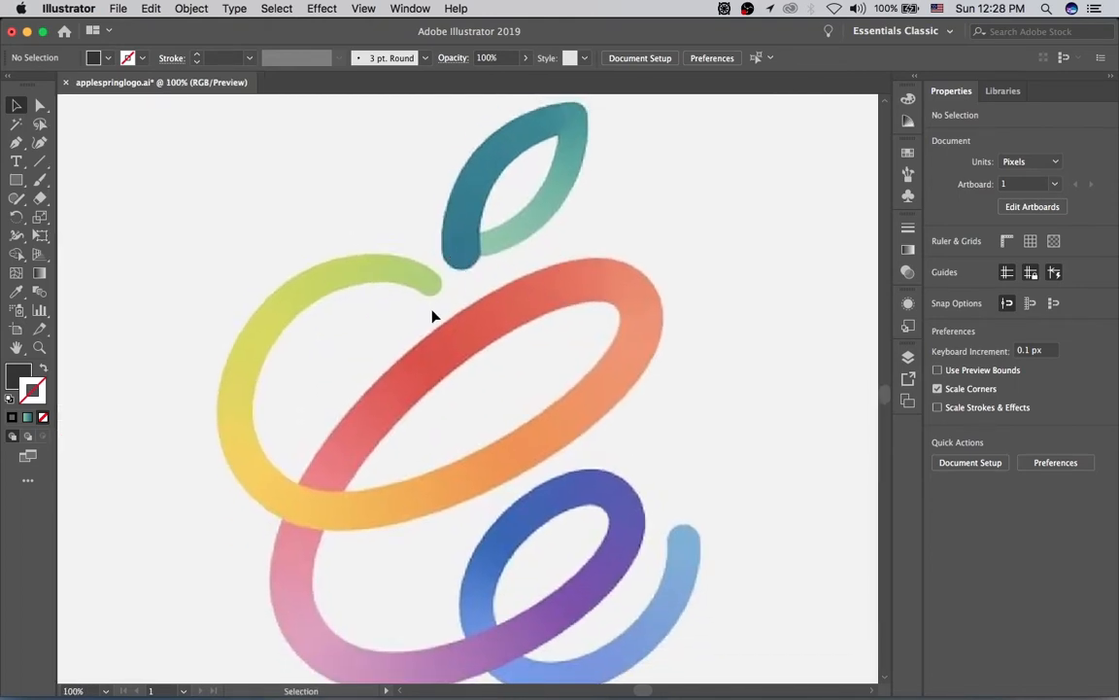
pyautogui.press('p')
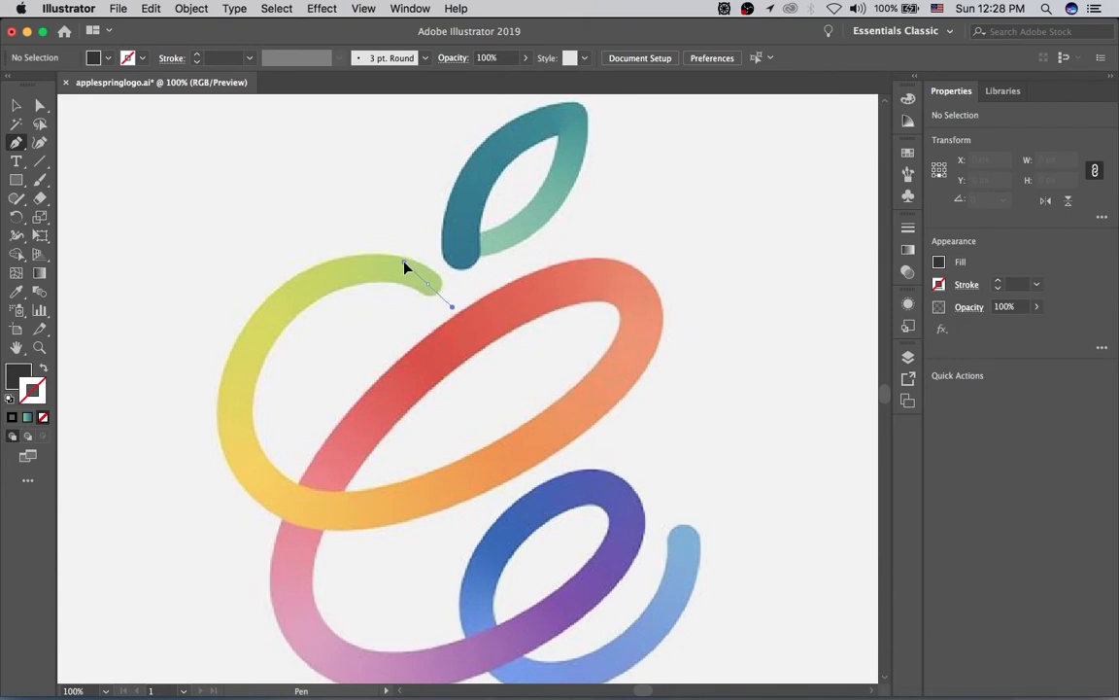
pyautogui.moveTo(398, 265); pyautogui.dragTo(427, 284)
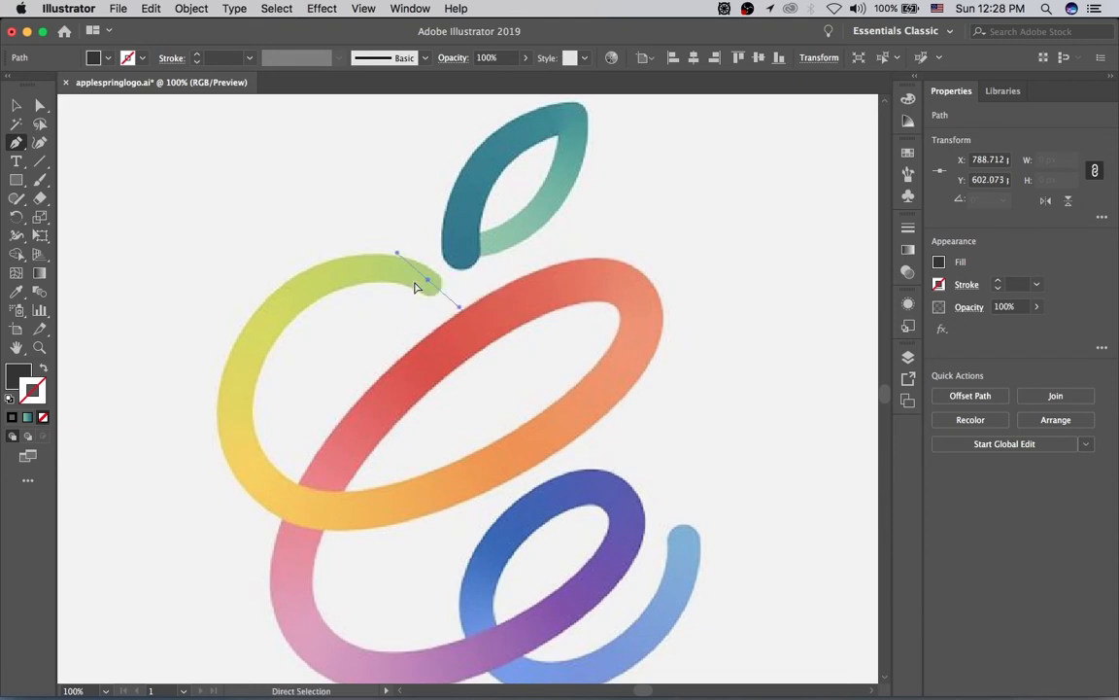
pyautogui.click(326, 279)
pyautogui.moveTo(271, 303); pyautogui.dragTo(272, 302)
pyautogui.press('super+z')
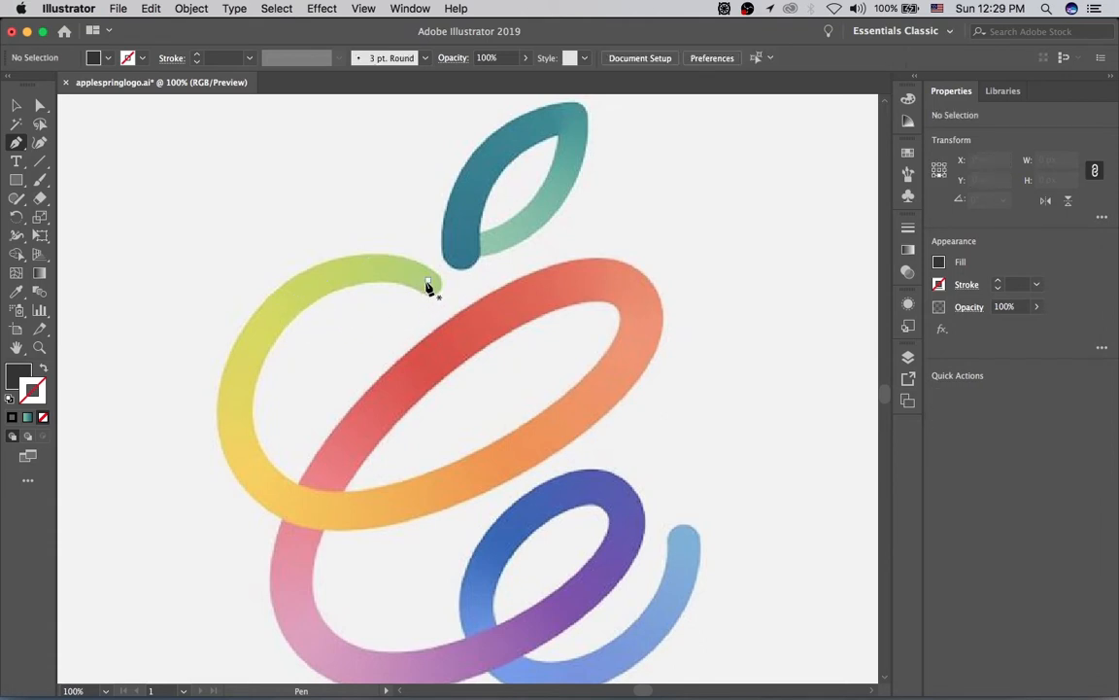
# - Trace the logo's green and yellow arc with the Pen tool, swapping fill and stroke so the path has only a dark outline
pyautogui.moveTo(311, 285)
pyautogui.mouseDown()
pyautogui.moveTo(320, 280)
pyautogui.moveTo(318, 293)
pyautogui.moveTo(277, 310)
pyautogui.mouseUp()
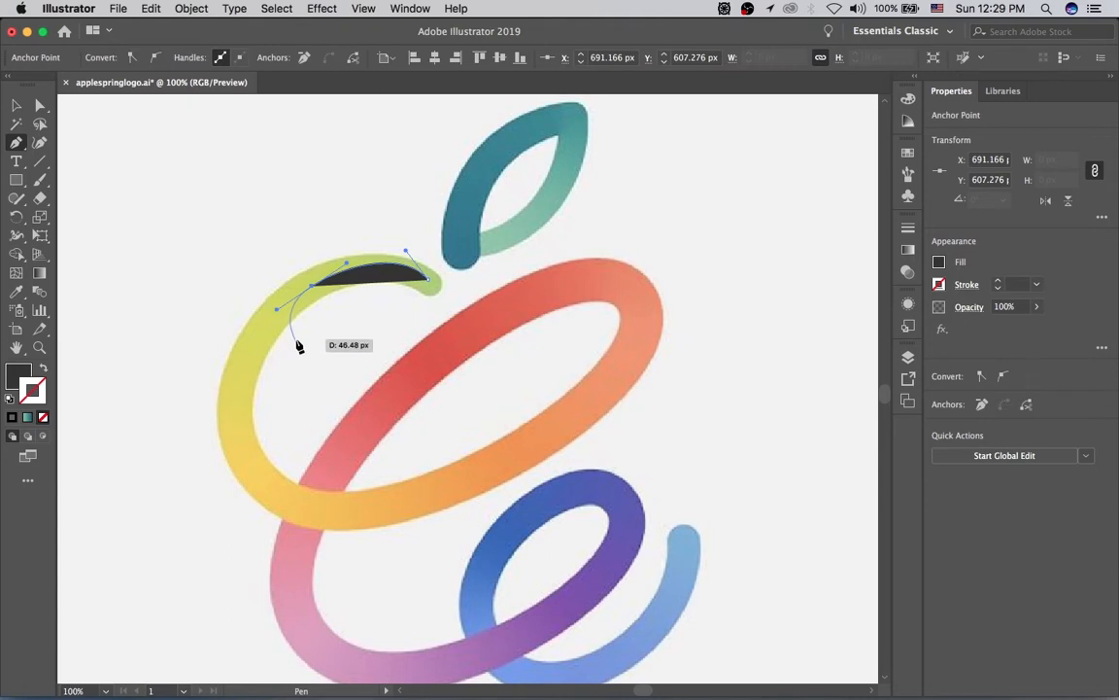
pyautogui.hotkey('shift', 'x')
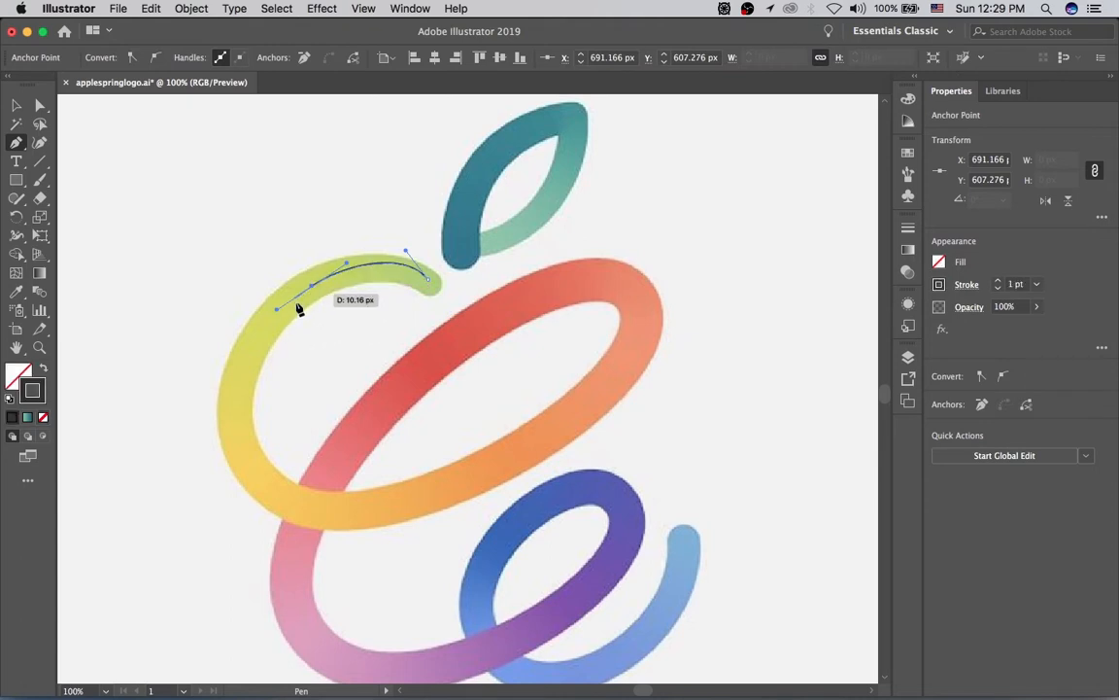
pyautogui.moveTo(315, 293); pyautogui.dragTo(290, 308)
pyautogui.moveTo(239, 435); pyautogui.dragTo(243, 476)
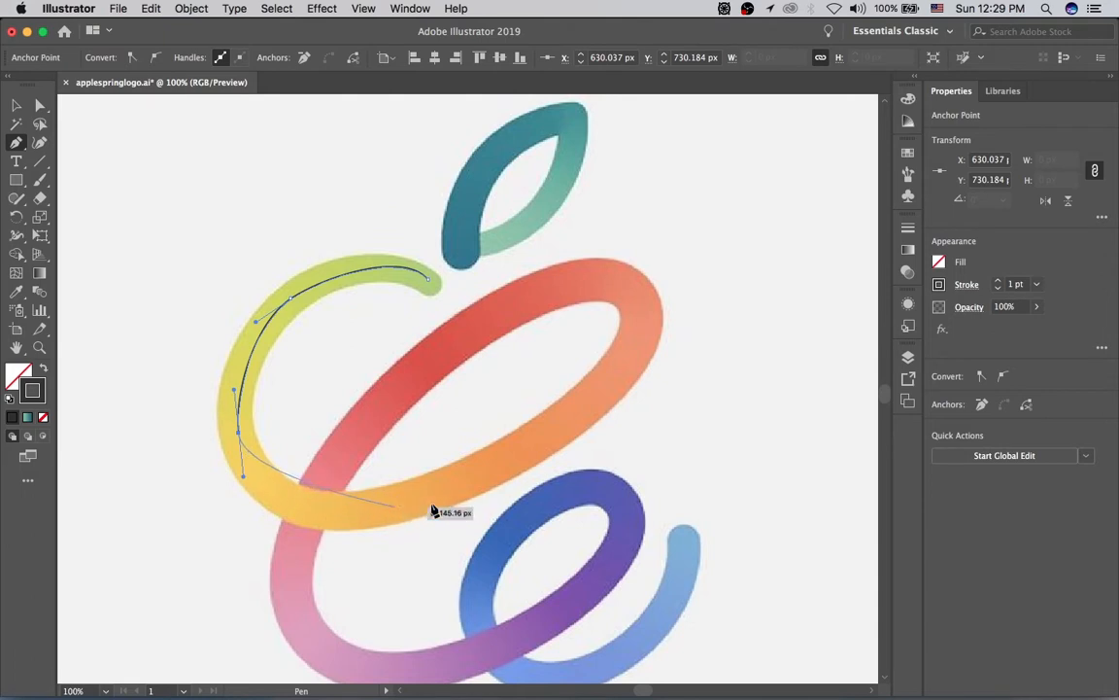
# - Continue the pen path along the orange band, around its upper bend and onto the red band
pyautogui.moveTo(454, 483)
pyautogui.mouseDown()
pyautogui.moveTo(607, 400)
pyautogui.moveTo(625, 425)
pyautogui.moveTo(622, 402)
pyautogui.mouseUp()
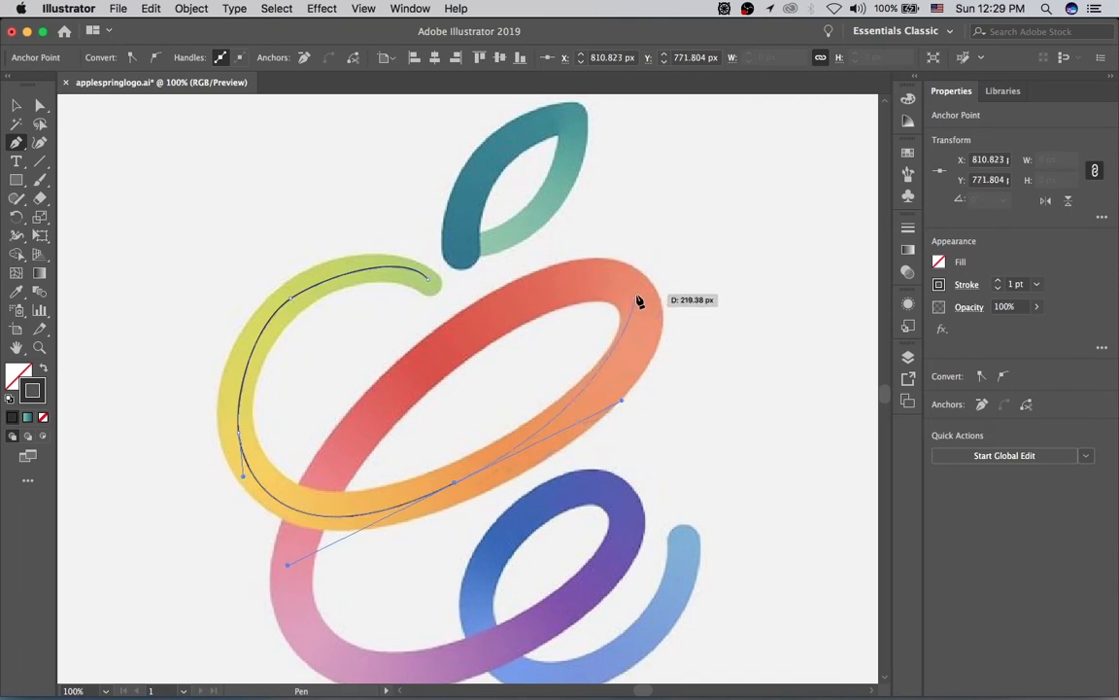
pyautogui.click(612, 260)
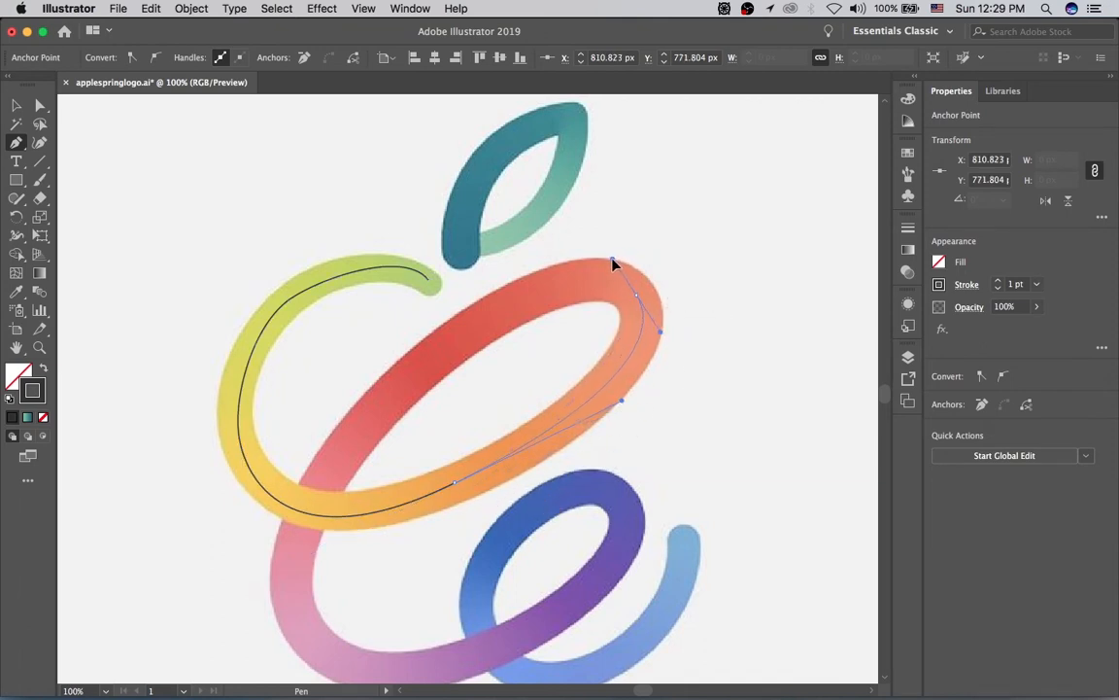
pyautogui.moveTo(498, 312); pyautogui.dragTo(460, 337)
# - Extend the path down the red band to the pink curve and adjust that anchor and its handles to follow the band's centre
pyautogui.press('space')
pyautogui.moveTo(437, 402); pyautogui.dragTo(496, 295)
pyautogui.moveTo(348, 471); pyautogui.dragTo(360, 578)
pyautogui.press('super')
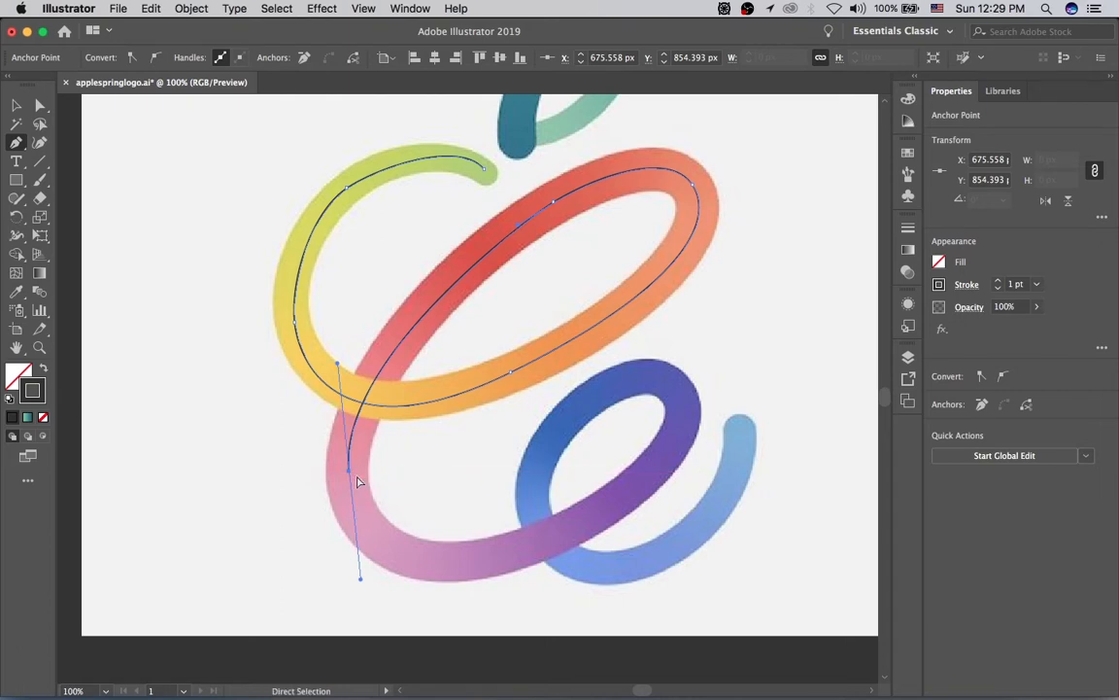
pyautogui.moveTo(352, 476); pyautogui.dragTo(355, 499)
pyautogui.moveTo(342, 390); pyautogui.dragTo(333, 342)
pyautogui.moveTo(349, 485); pyautogui.dragTo(348, 494)
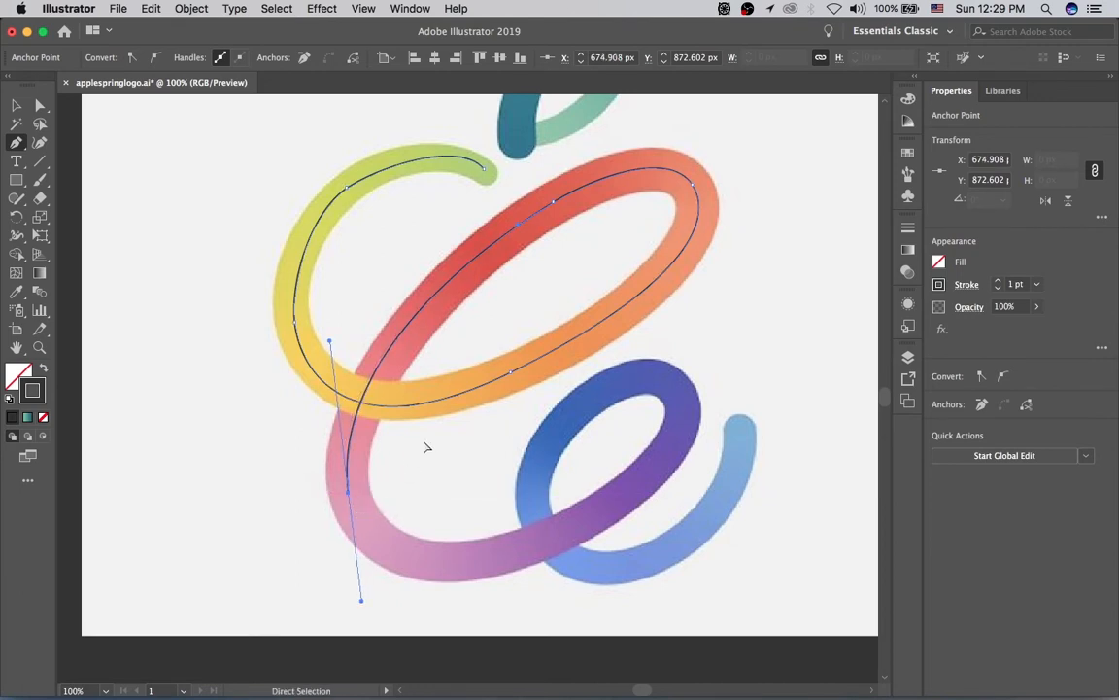
# - Continue the path along the purple band and around the top of the small blue loop, adjusting the handles at its bend
pyautogui.click(543, 539)
pyautogui.moveTo(584, 517); pyautogui.dragTo(588, 517)
pyautogui.moveTo(678, 392); pyautogui.dragTo(653, 332)
pyautogui.moveTo(580, 410); pyautogui.dragTo(561, 428)
pyautogui.moveTo(653, 332); pyautogui.dragTo(664, 358)
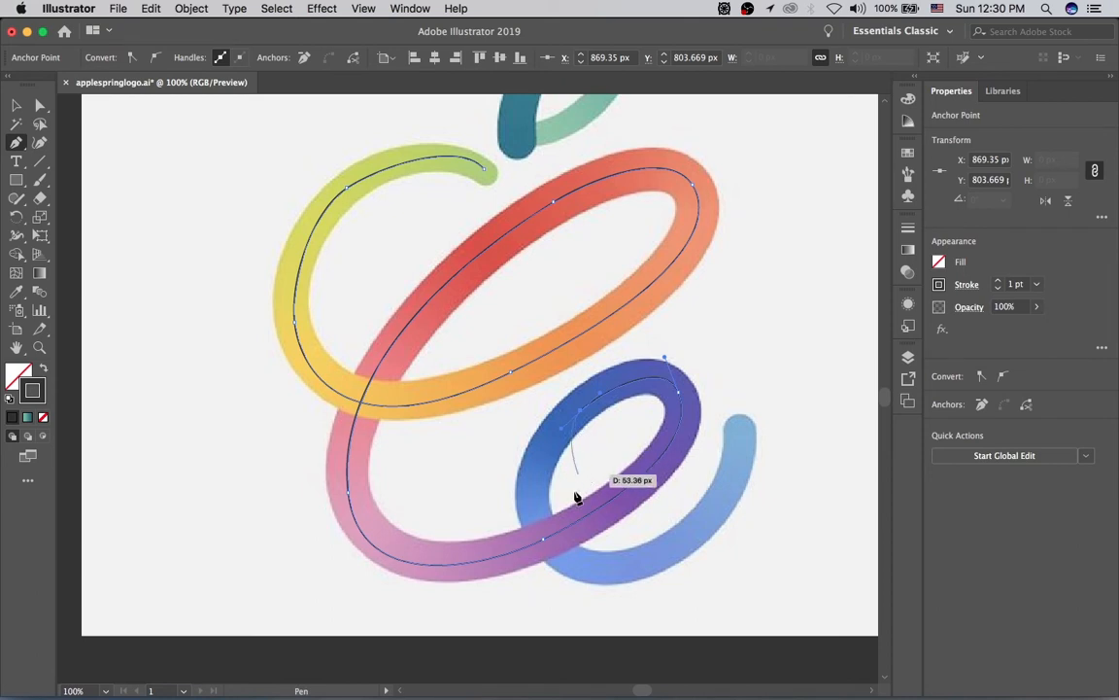
# - Finish the path down the small loop and along the light blue tail to its rounded end
pyautogui.moveTo(541, 525); pyautogui.dragTo(569, 565)
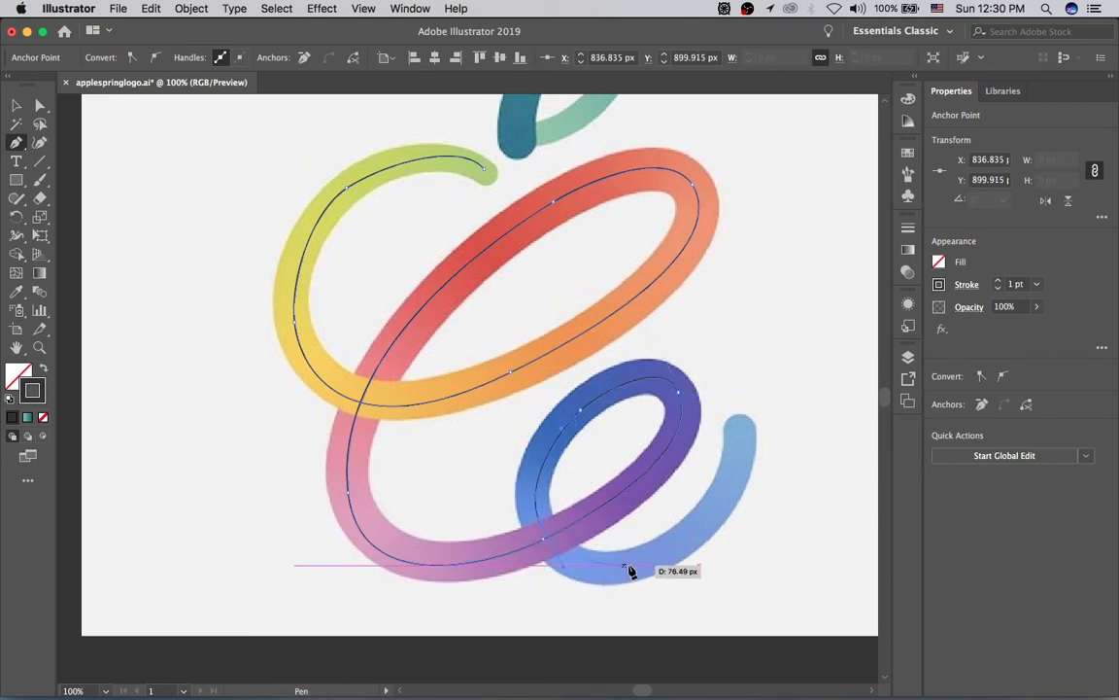
pyautogui.moveTo(650, 558); pyautogui.dragTo(690, 547)
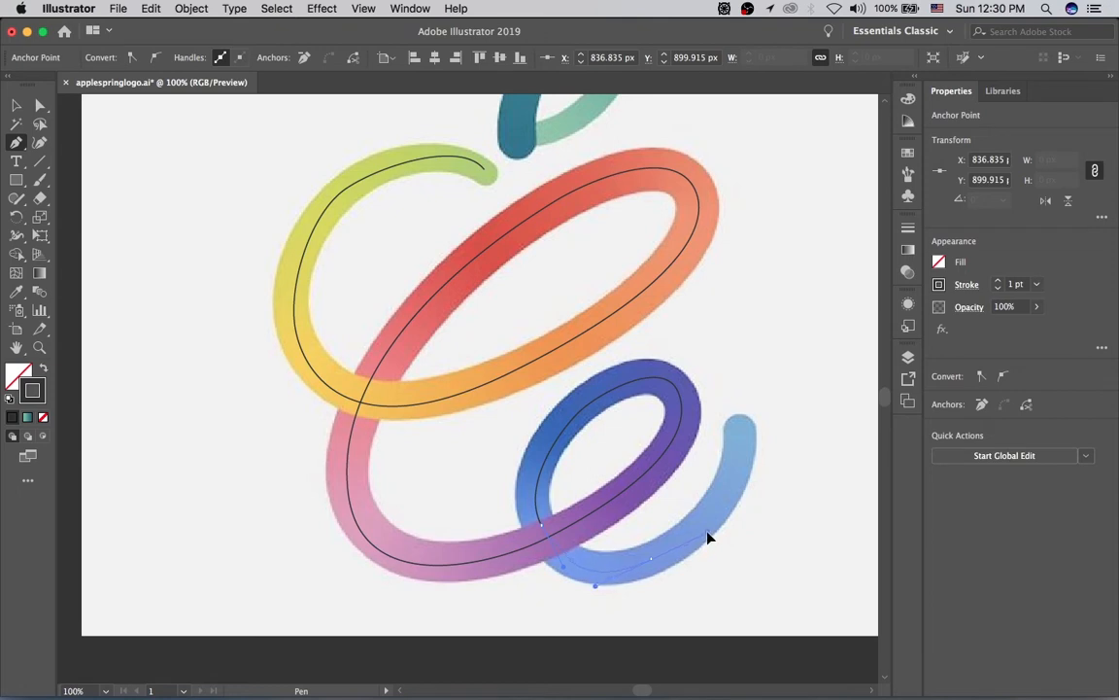
pyautogui.moveTo(740, 445); pyautogui.dragTo(740, 373)
pyautogui.moveTo(740, 433); pyautogui.dragTo(741, 443)
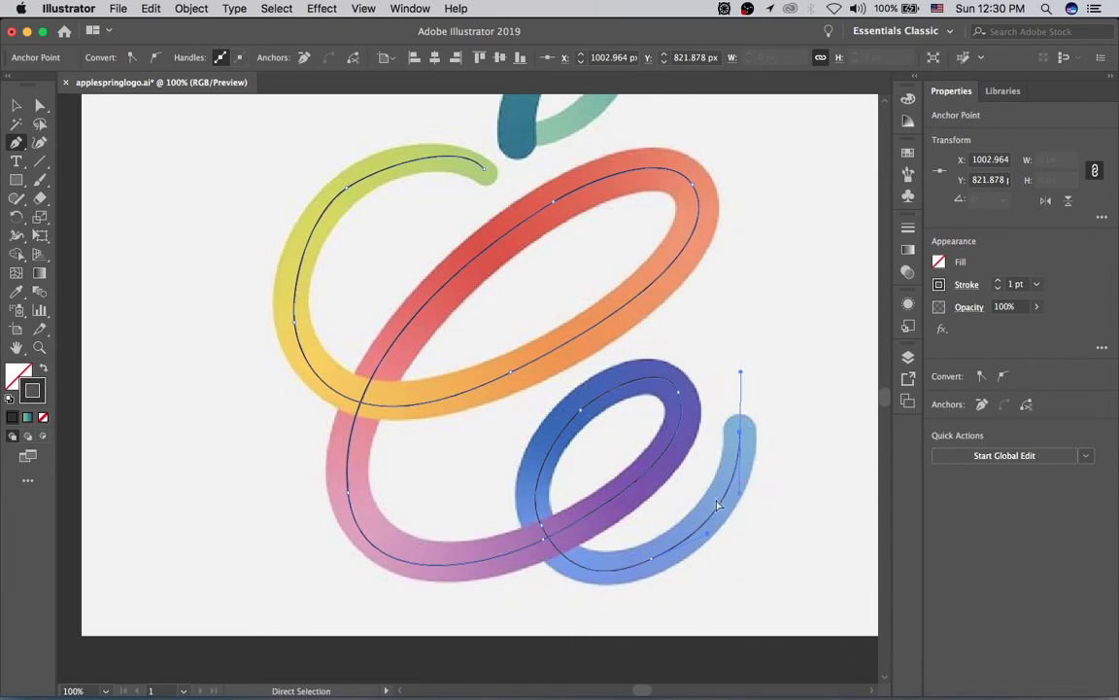
# - Adjust the anchor and handles on the lower light blue curve to centre the path in the band
pyautogui.click(599, 585)
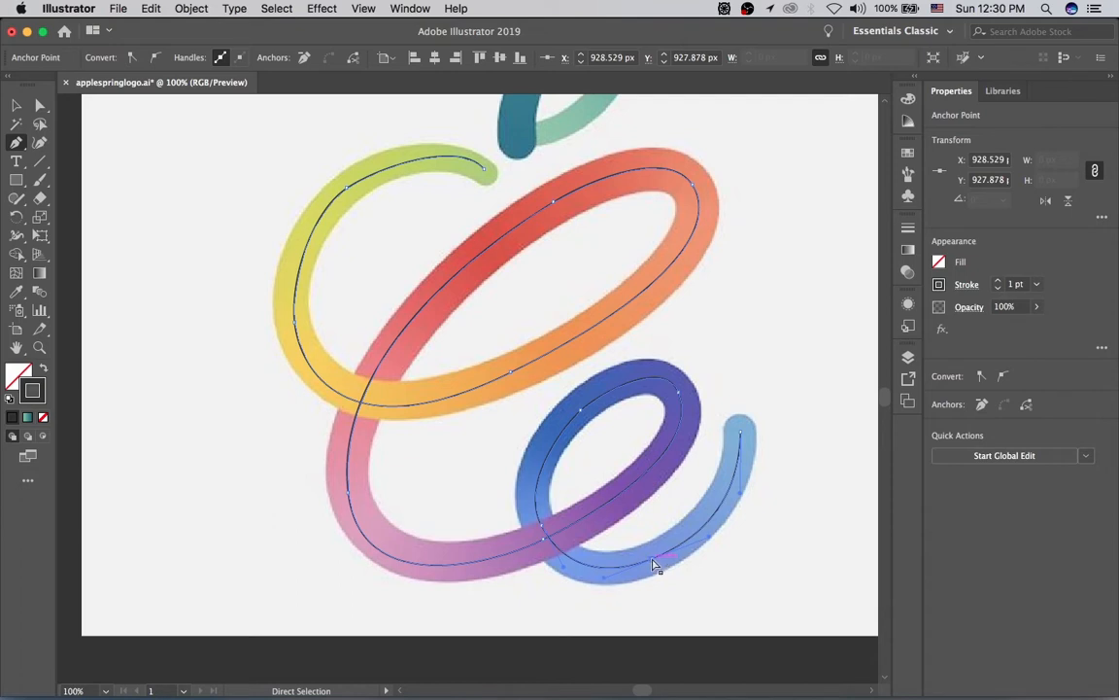
pyautogui.moveTo(652, 568); pyautogui.dragTo(649, 570)
pyautogui.keyDown('super'); pyautogui.click(542, 529); pyautogui.keyUp('super')
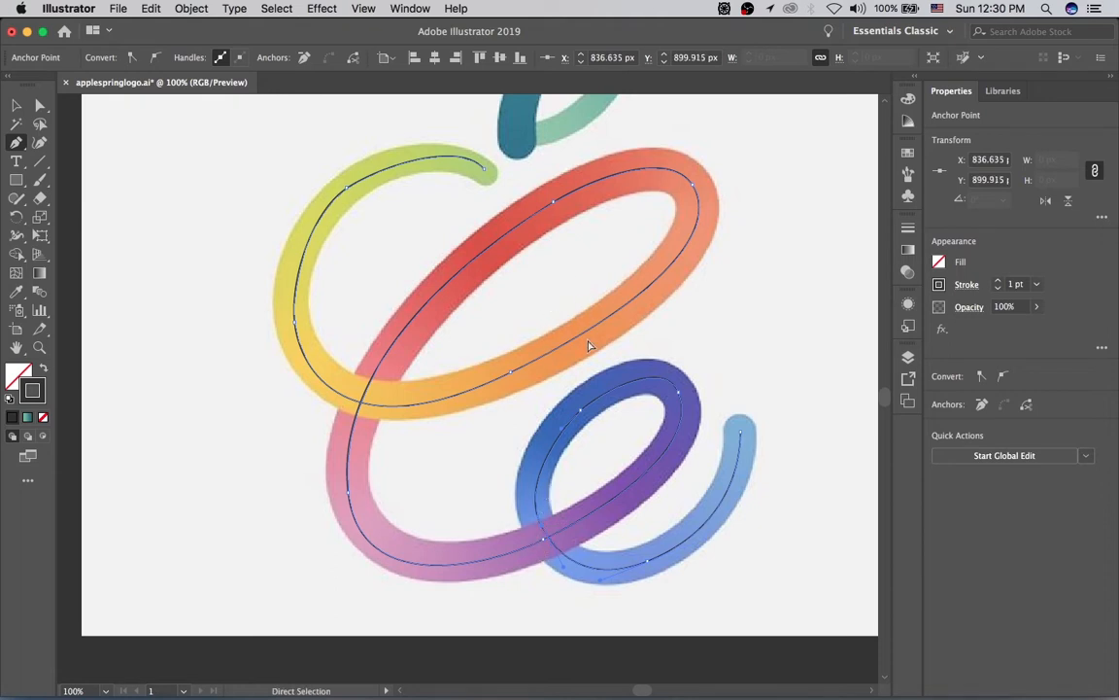
# - Reposition the anchor on the orange band and adjust its handle so the path follows the middle of the curve
pyautogui.keyDown('super'); pyautogui.click(512, 373); pyautogui.keyUp('super')
pyautogui.moveTo(679, 294); pyautogui.dragTo(700, 299)
pyautogui.moveTo(511, 376); pyautogui.dragTo(503, 379)
pyautogui.moveTo(686, 305); pyautogui.dragTo(681, 296)
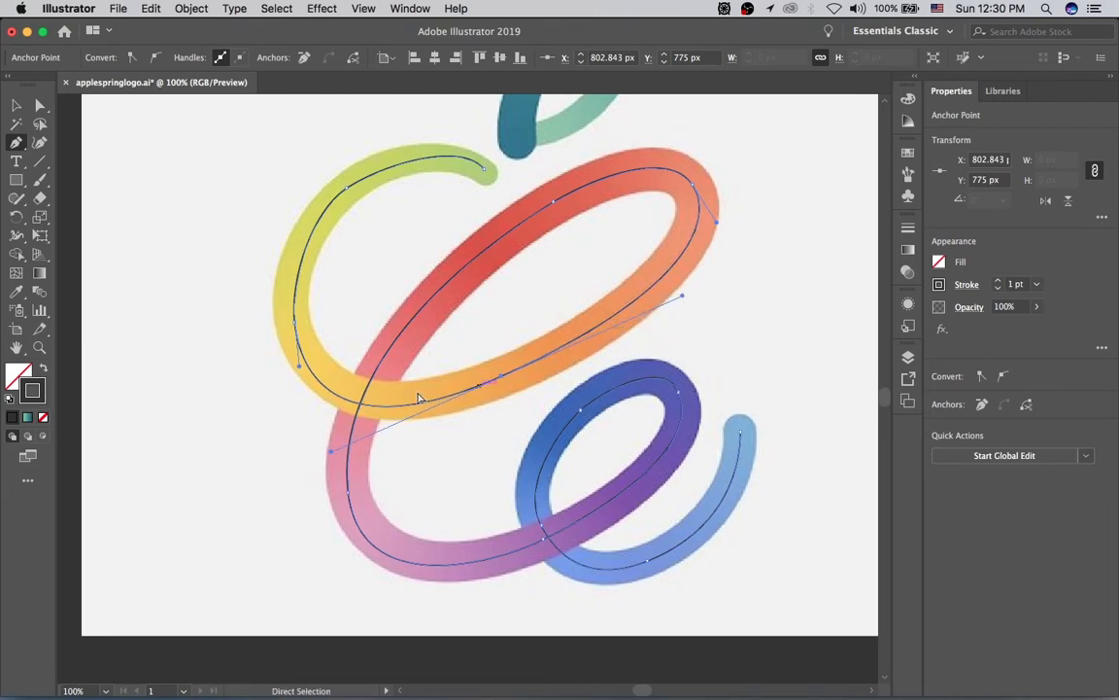
pyautogui.press('a')
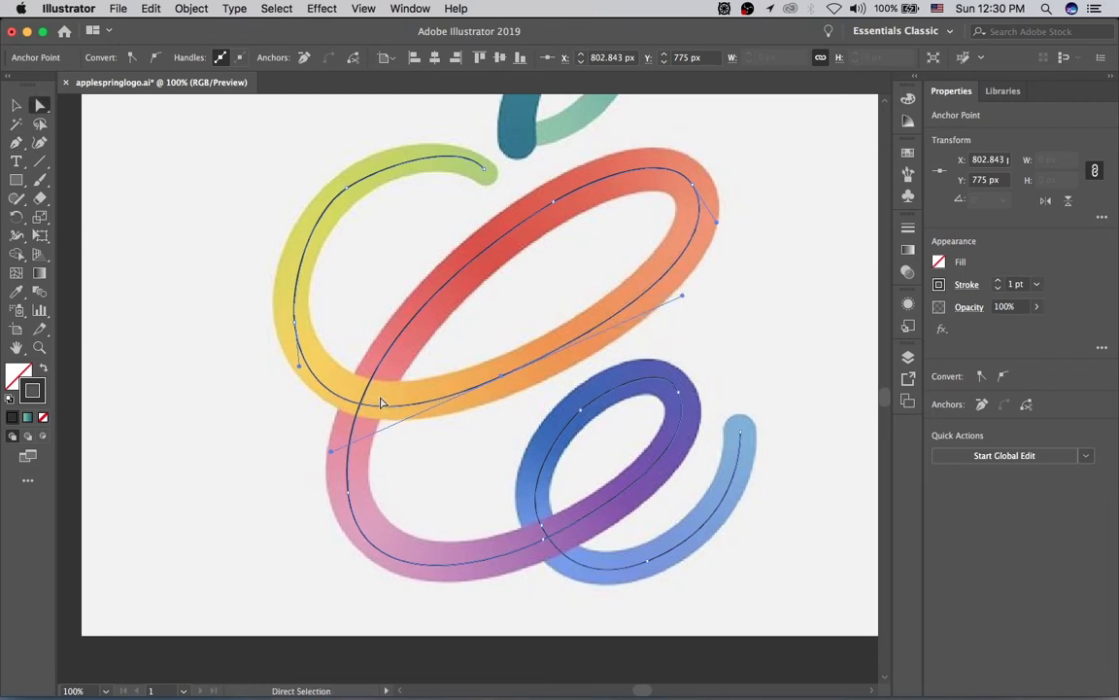
# - Reposition the anchor on the yellow bend and shorten the orange band's left handle to lift the curve between them
pyautogui.moveTo(294, 322); pyautogui.dragTo(294, 329)
pyautogui.moveTo(332, 456); pyautogui.dragTo(352, 439)
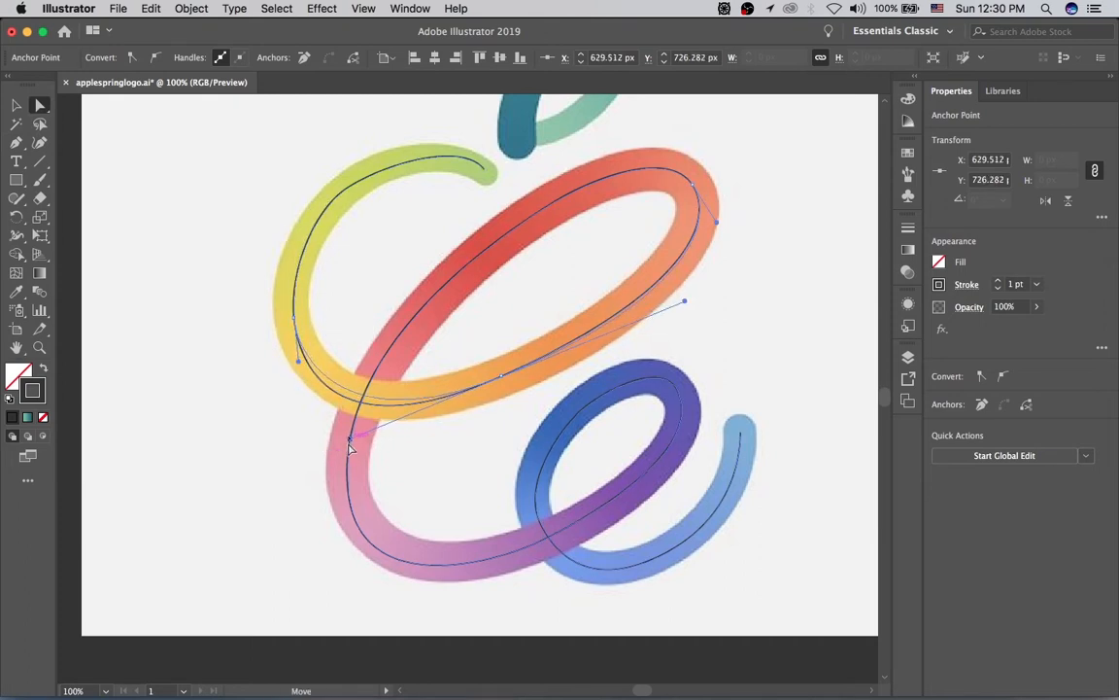
pyautogui.click(501, 378)
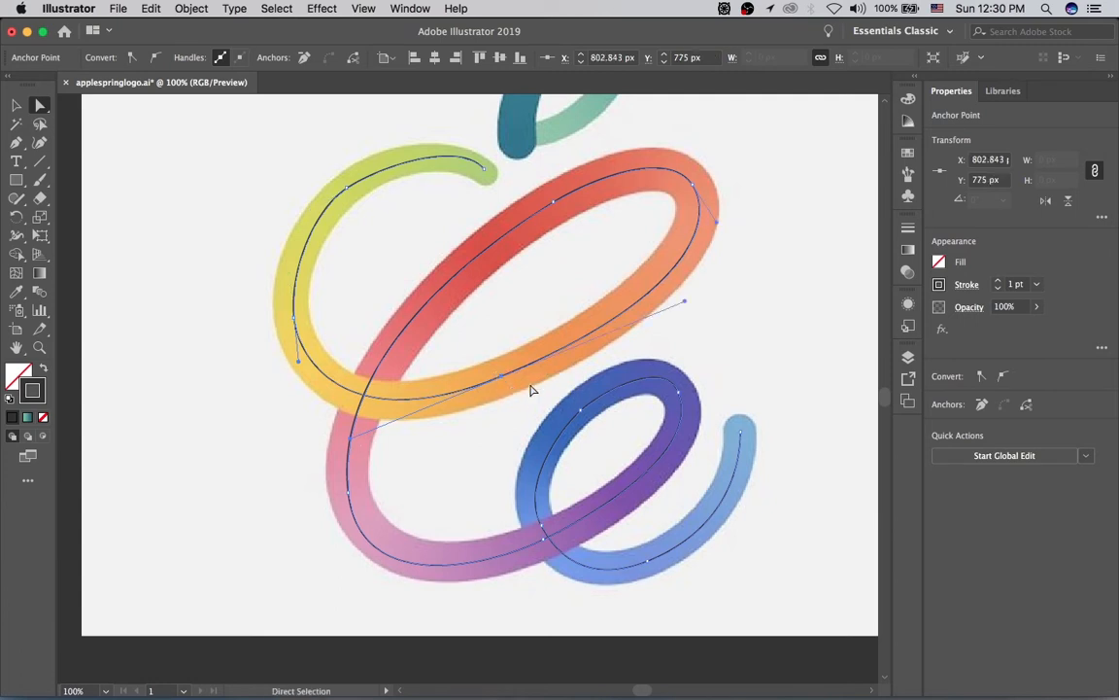
# - Fine-tune the anchor at the orange loop's upper right bend and adjust the orange band's right handle to centre the curve
pyautogui.click(692, 184)
pyautogui.press('Right')
pyautogui.press('Left')
pyautogui.press('Down')
pyautogui.press('Down')
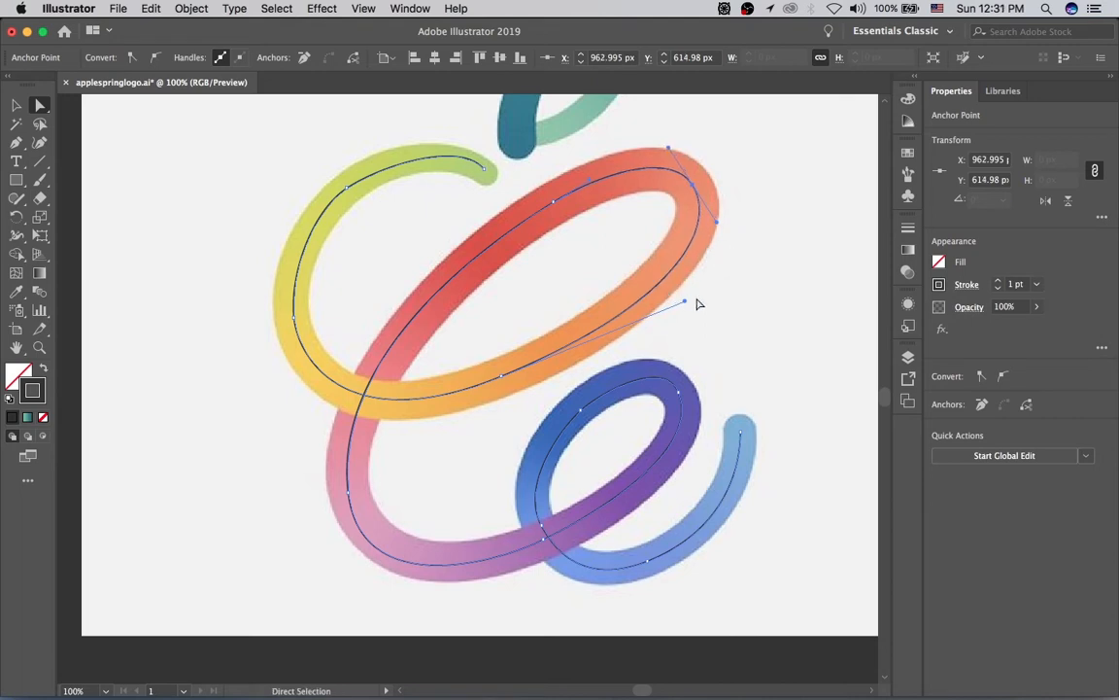
pyautogui.moveTo(686, 305); pyautogui.dragTo(678, 307)
# - Adjust the end anchor of the green band and its handle to bring the path towards the band's centre
pyautogui.press('space')
pyautogui.moveTo(421, 231); pyautogui.dragTo(423, 251)
pyautogui.click(348, 209)
pyautogui.click(349, 210)
pyautogui.click(461, 169)
pyautogui.moveTo(461, 171); pyautogui.dragTo(462, 172)
pyautogui.click(486, 189)
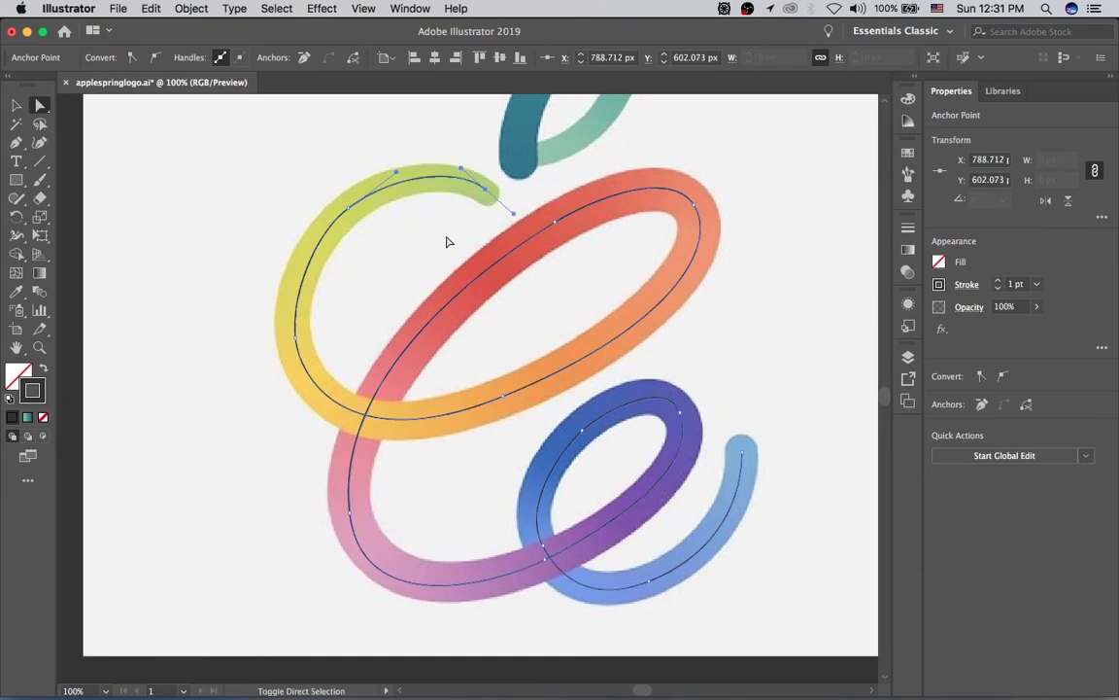
# - Shift the anchor on the green band's upper left bend so the path runs along the band's middle
pyautogui.click(349, 209)
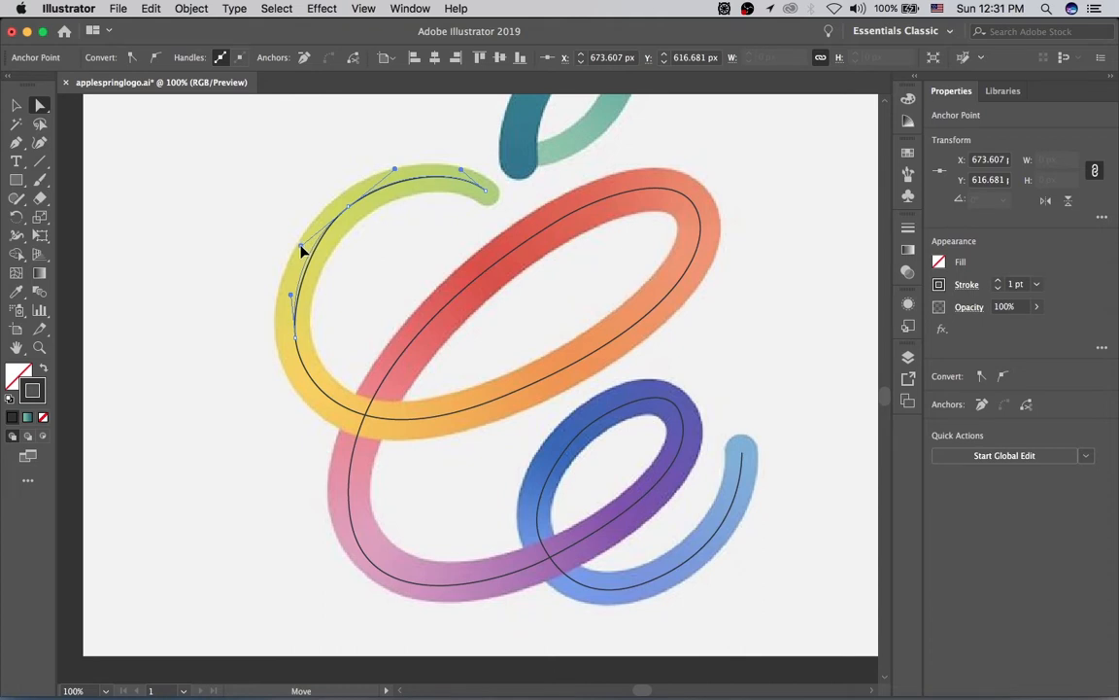
pyautogui.moveTo(348, 213); pyautogui.dragTo(347, 217)
pyautogui.press('Up')
pyautogui.press('Up')
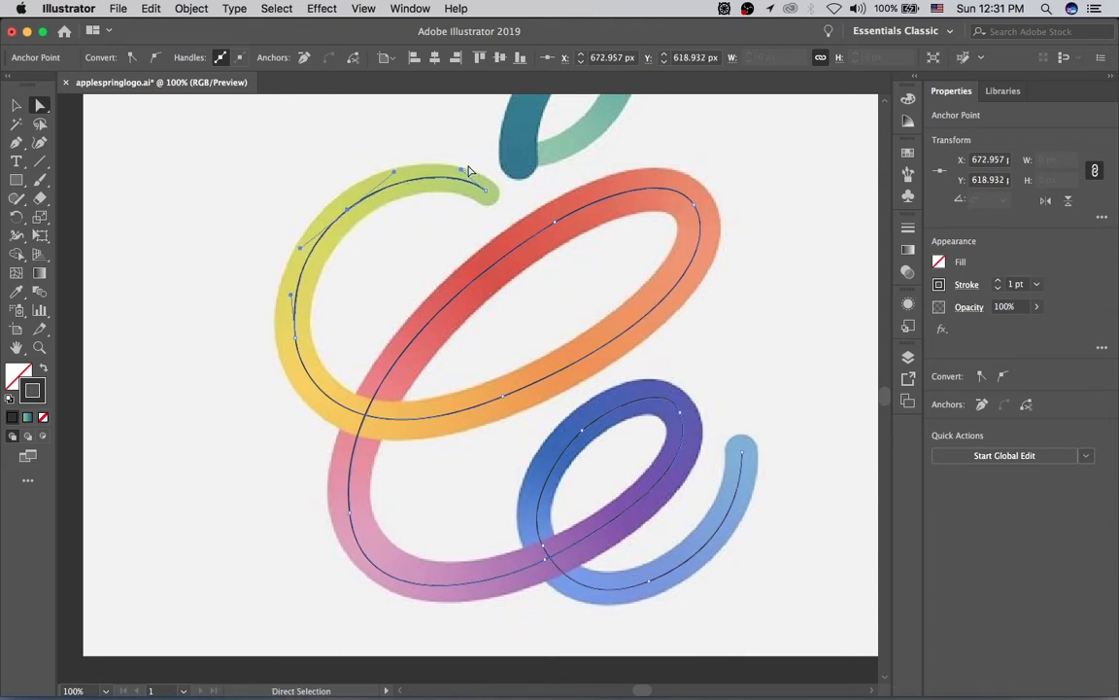
# - Refine the handles across the top of the green arc and nudge its end anchor into the centre of the rounded tip
pyautogui.moveTo(462, 170)
pyautogui.mouseDown()
pyautogui.moveTo(467, 179)
pyautogui.moveTo(465, 170)
pyautogui.mouseUp()
pyautogui.click(486, 192)
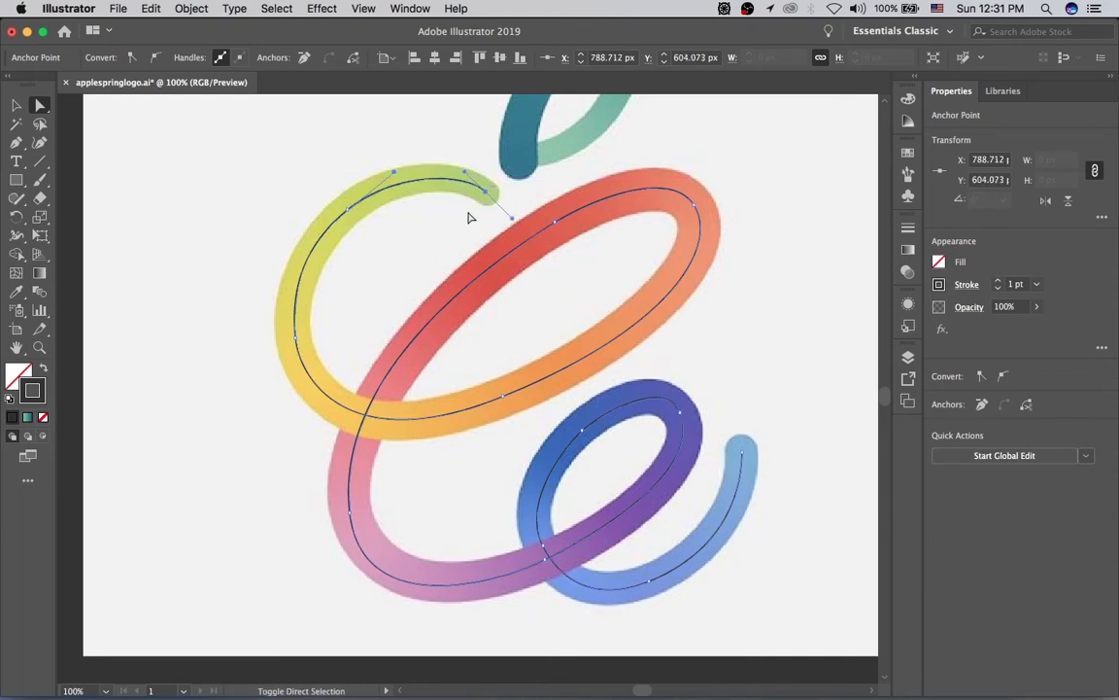
pyautogui.moveTo(395, 174); pyautogui.dragTo(404, 164)
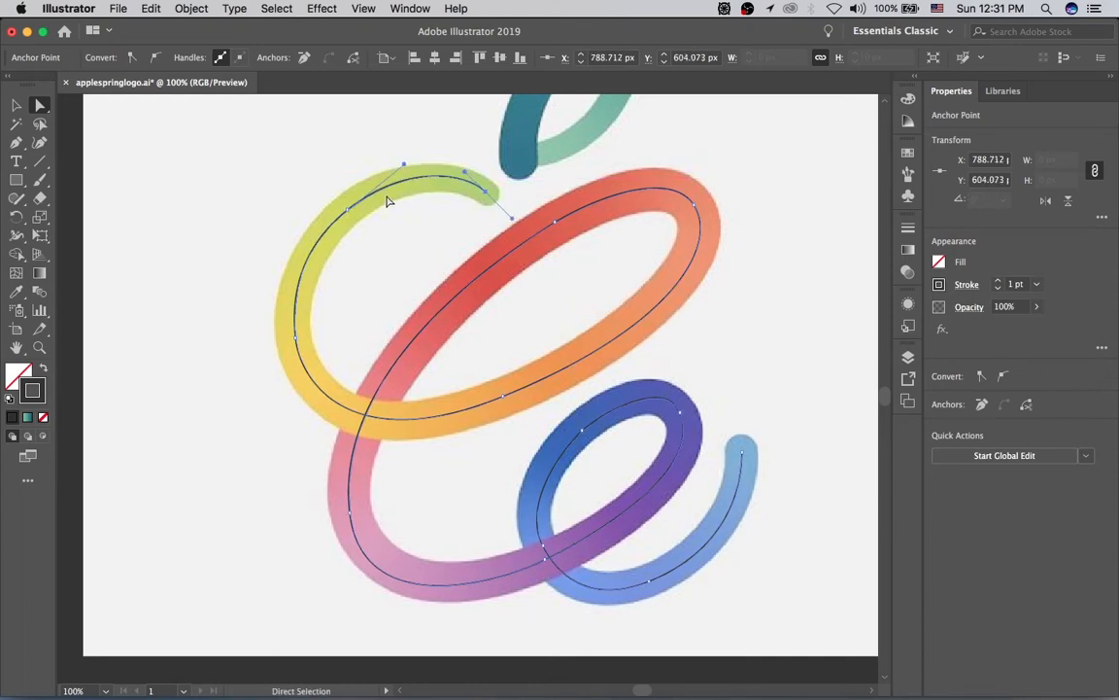
pyautogui.moveTo(483, 193); pyautogui.dragTo(482, 242)
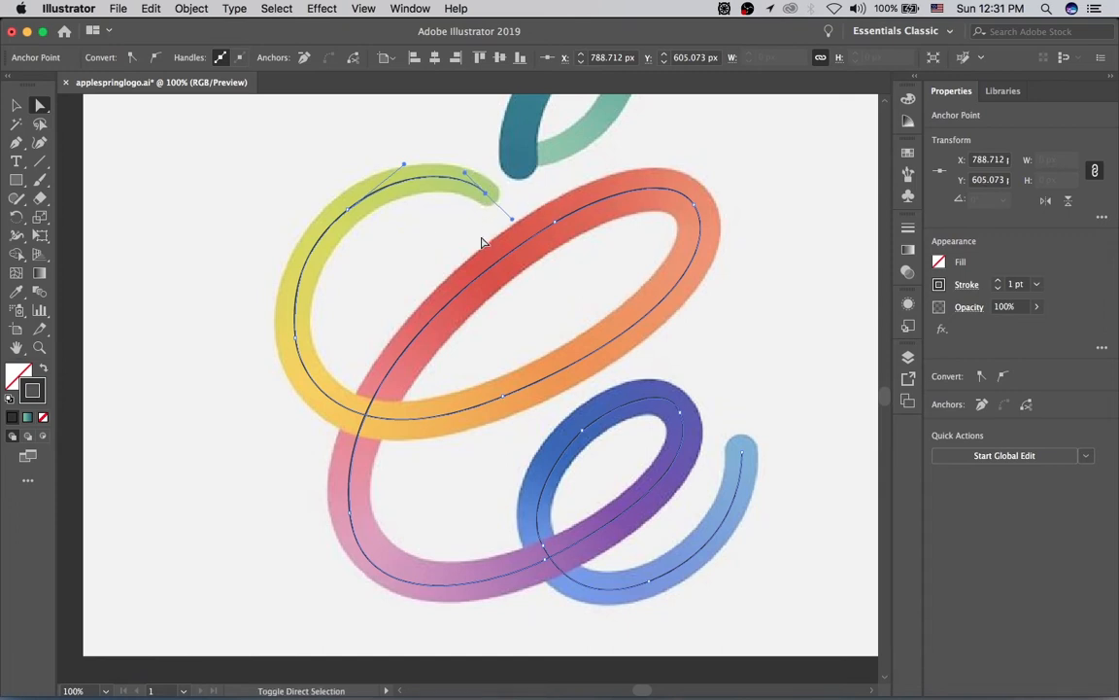
pyautogui.press('Right')
# - Move the yellow bend's anchor down, shorten the orange band's left handle, and nudge the orange anchor down slightly
pyautogui.press('space')
pyautogui.moveTo(424, 219)
pyautogui.mouseDown()
pyautogui.moveTo(455, 205)
pyautogui.moveTo(434, 236)
pyautogui.mouseUp()
pyautogui.click(310, 342)
pyautogui.moveTo(311, 342); pyautogui.dragTo(310, 350)
pyautogui.moveTo(370, 461); pyautogui.dragTo(384, 450)
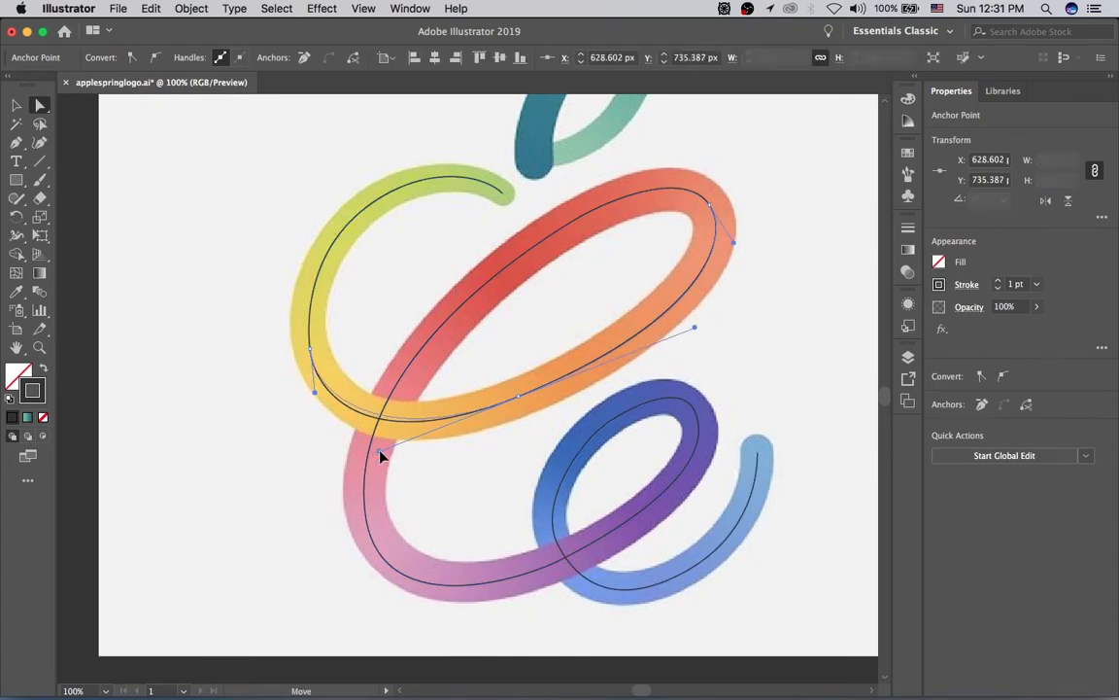
pyautogui.moveTo(519, 396)
pyautogui.mouseDown()
pyautogui.moveTo(520, 406)
pyautogui.moveTo(519, 397)
pyautogui.mouseUp()
pyautogui.press('Down')
pyautogui.press('Down')
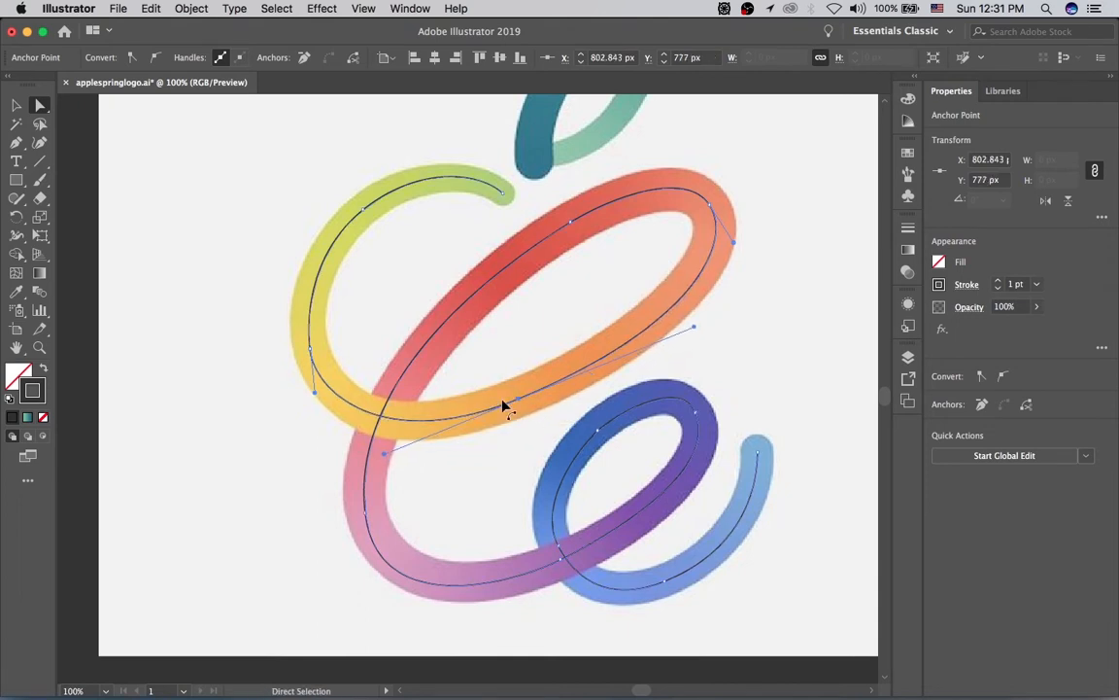
# - Nudge the yellow bend's anchor sideways and reshape the handles on both sides of the bend to smooth the curve
pyautogui.click(306, 351)
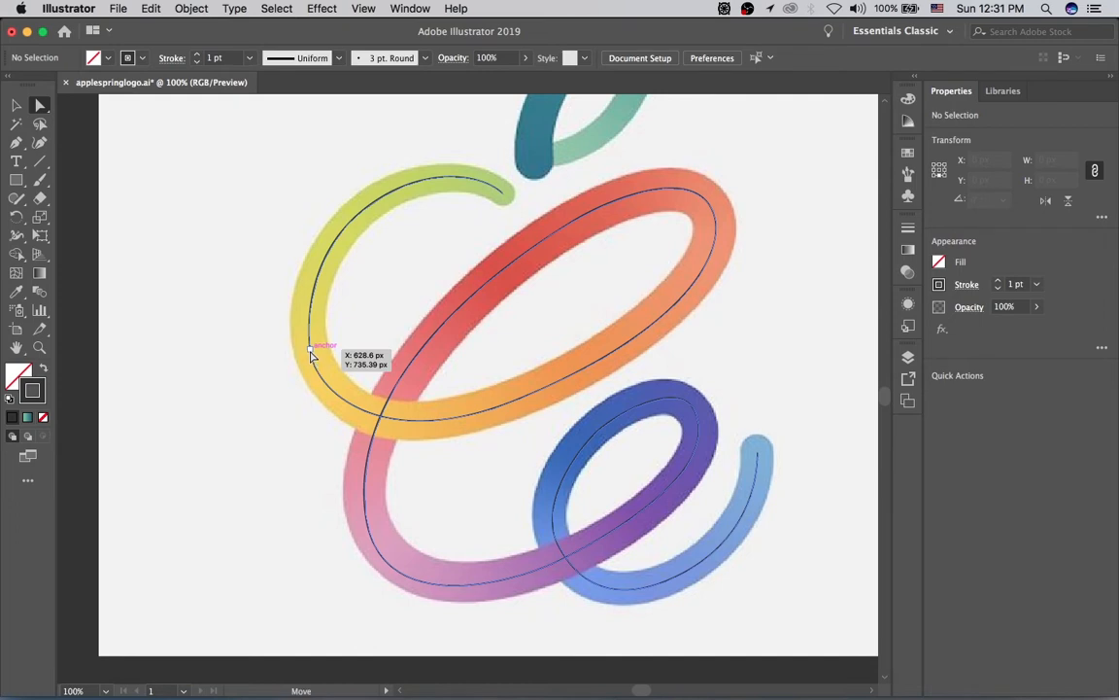
pyautogui.click(318, 367)
pyautogui.press('Right')
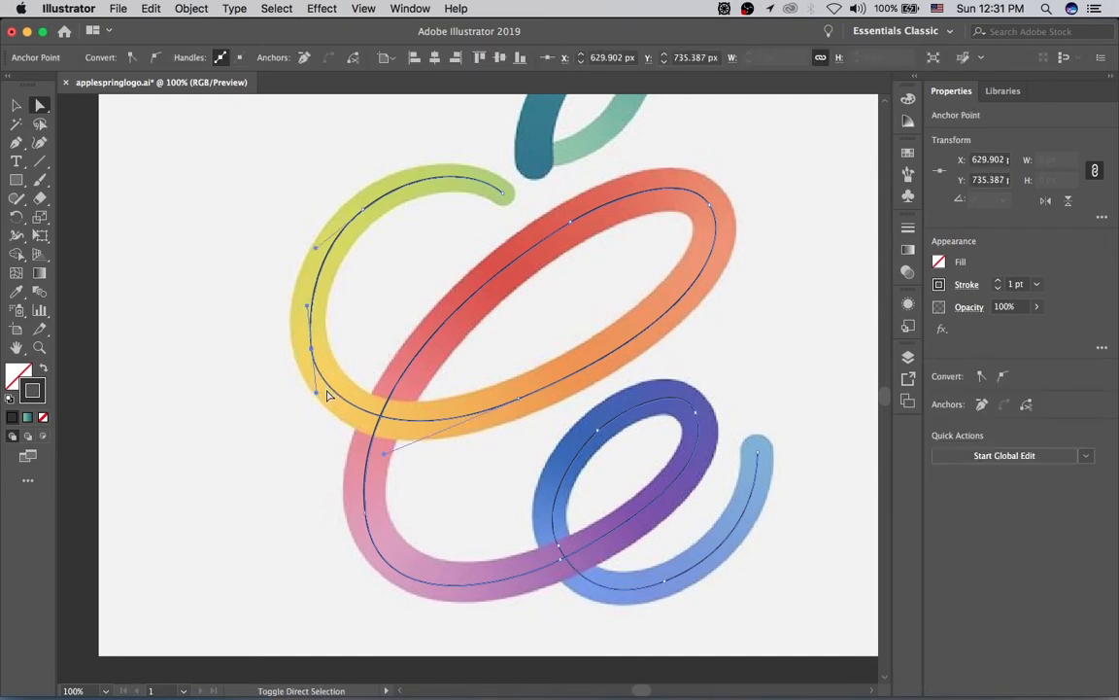
pyautogui.press('Left')
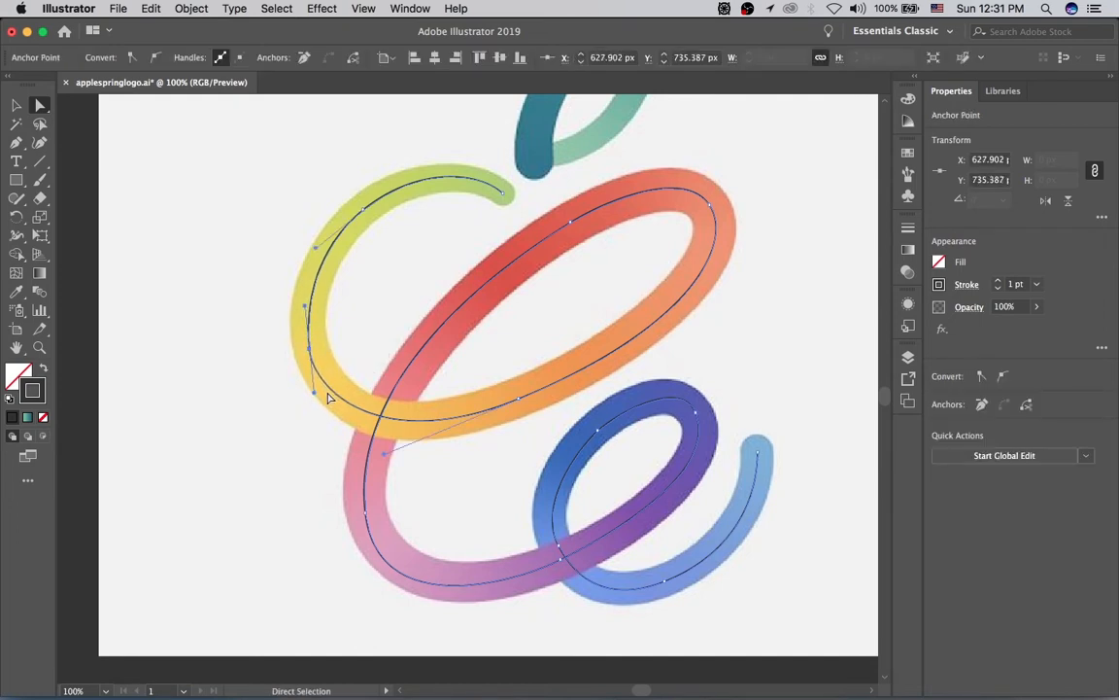
pyautogui.press('Right')
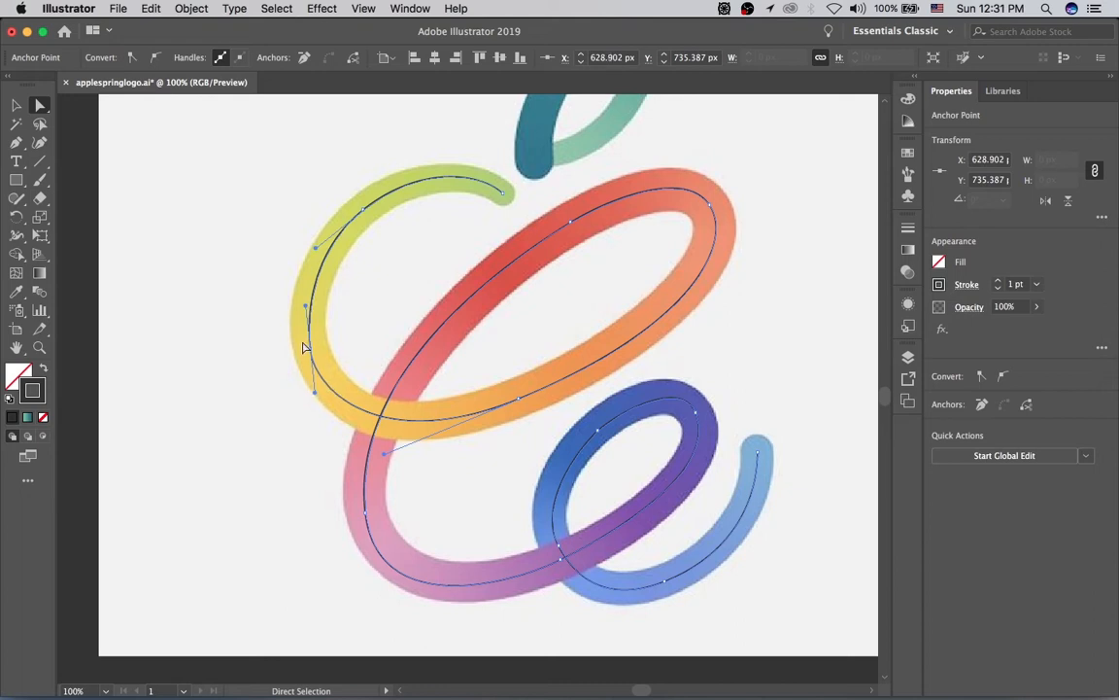
pyautogui.moveTo(315, 393); pyautogui.dragTo(319, 389)
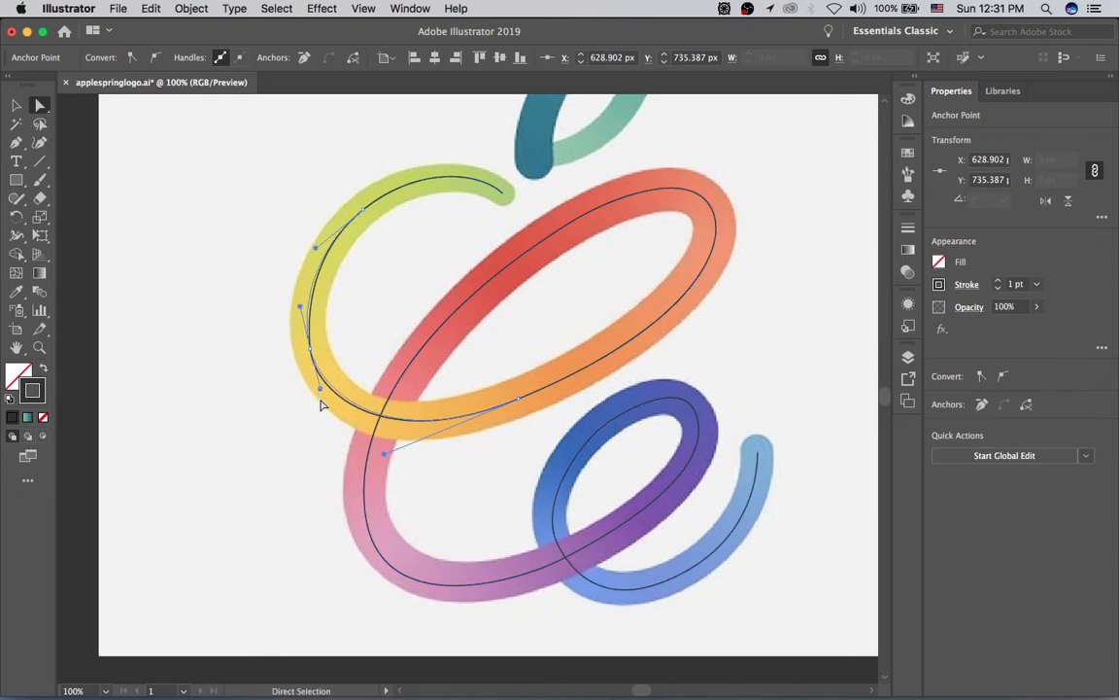
pyautogui.moveTo(381, 457); pyautogui.dragTo(394, 448)
pyautogui.moveTo(322, 393); pyautogui.dragTo(325, 400)
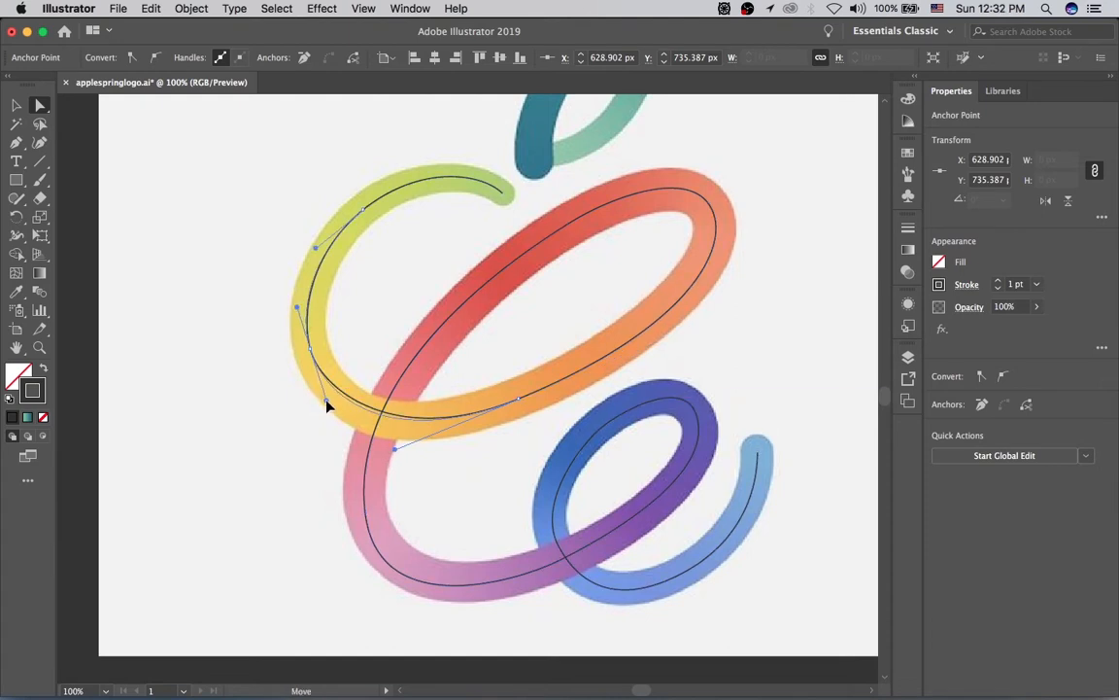
# - Shorten the upper handle of the pink band's anchor to refine the curve leading into the red band
pyautogui.click(605, 282)
pyautogui.click(559, 231)
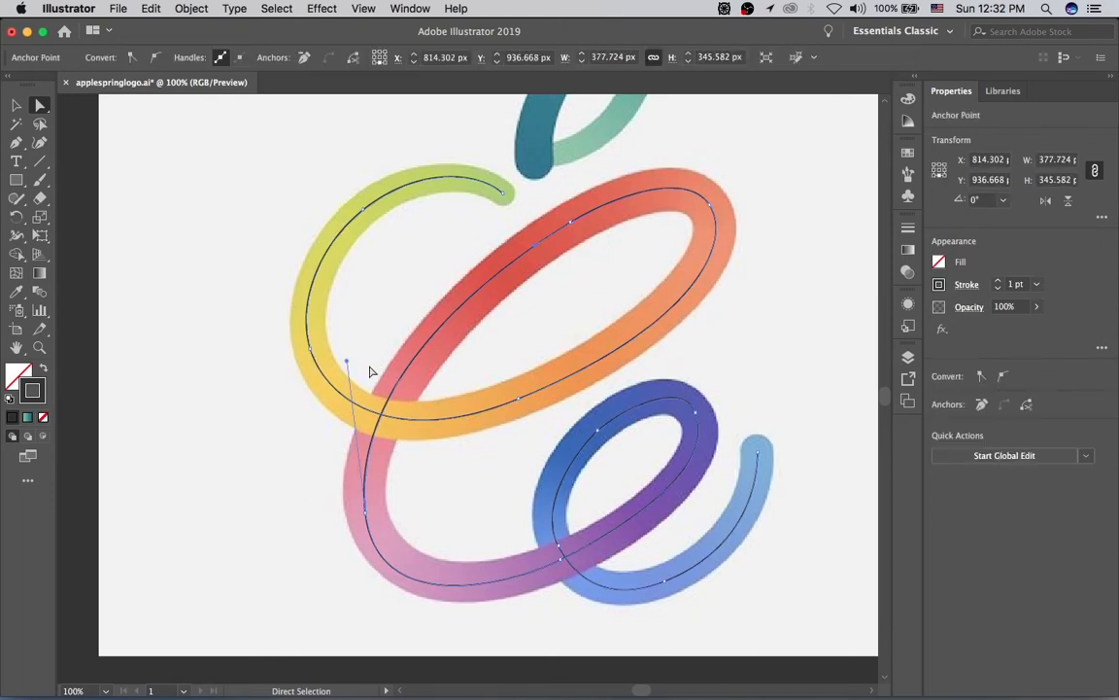
pyautogui.moveTo(347, 362); pyautogui.dragTo(348, 368)
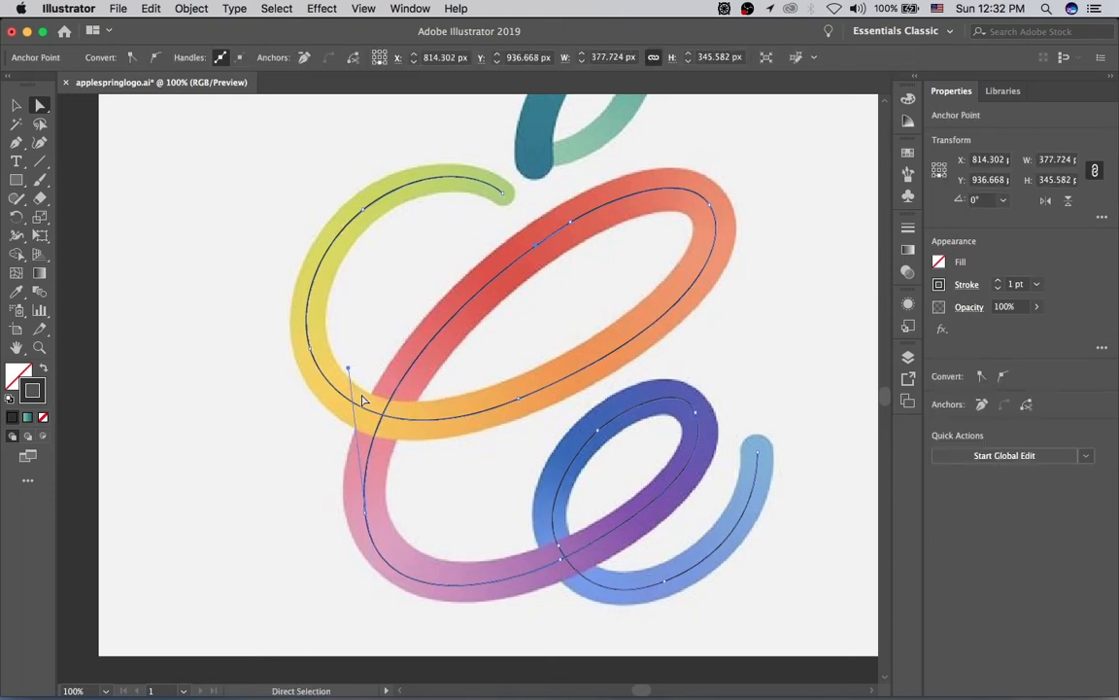
# - Reposition the small blue loop's anchor near the purple crossing and adjust the adjoining handle to centre the loop's left side
pyautogui.moveTo(562, 549); pyautogui.dragTo(569, 564)
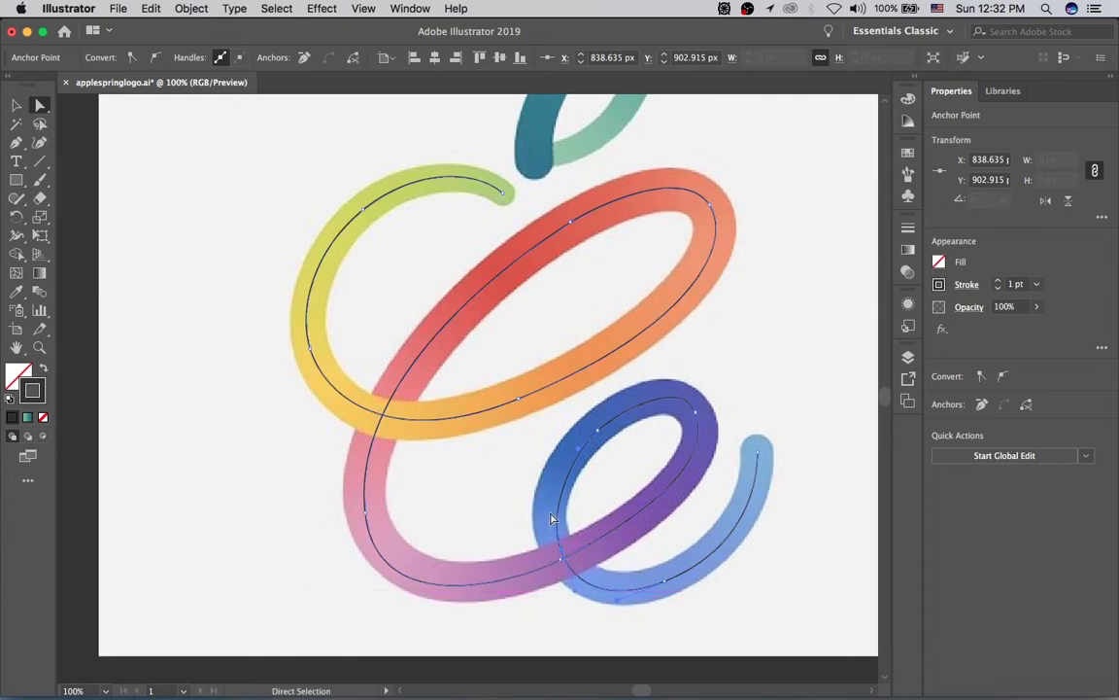
pyautogui.moveTo(545, 509); pyautogui.dragTo(546, 512)
pyautogui.click(562, 554)
pyautogui.moveTo(563, 554); pyautogui.dragTo(558, 550)
pyautogui.press('Right')
pyautogui.press('Up')
pyautogui.moveTo(544, 499); pyautogui.dragTo(540, 498)
# - Adjust the upper handle at the small loop's upper right bend, and deselect the path
pyautogui.click(700, 416)
pyautogui.moveTo(682, 378); pyautogui.dragTo(675, 377)
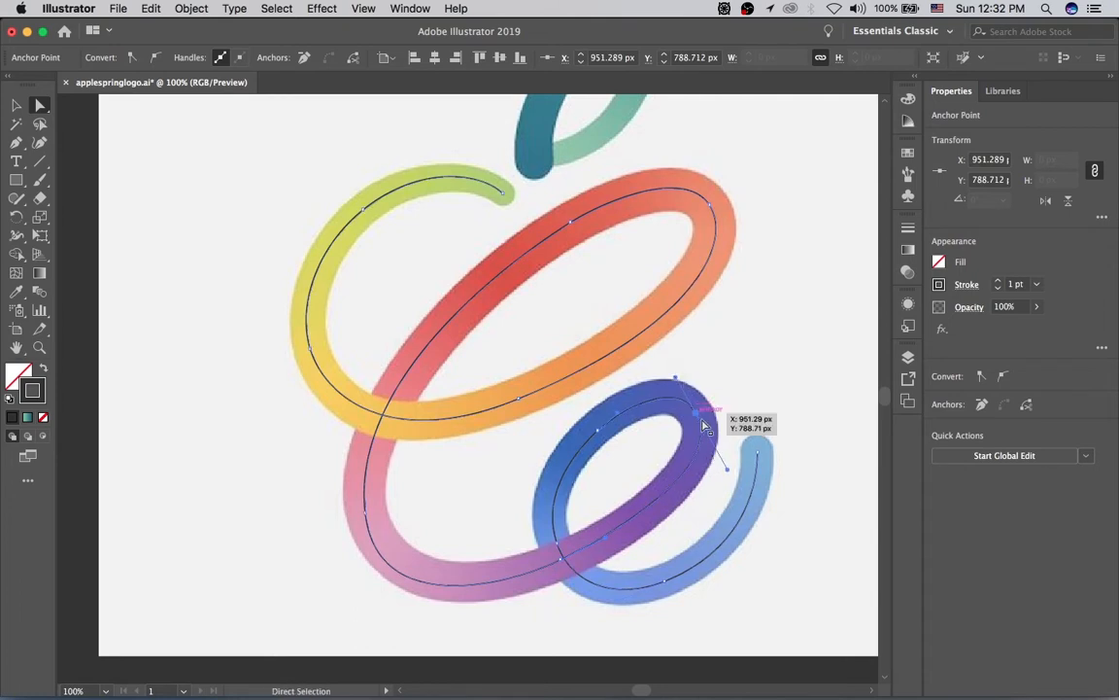
pyautogui.press('v')
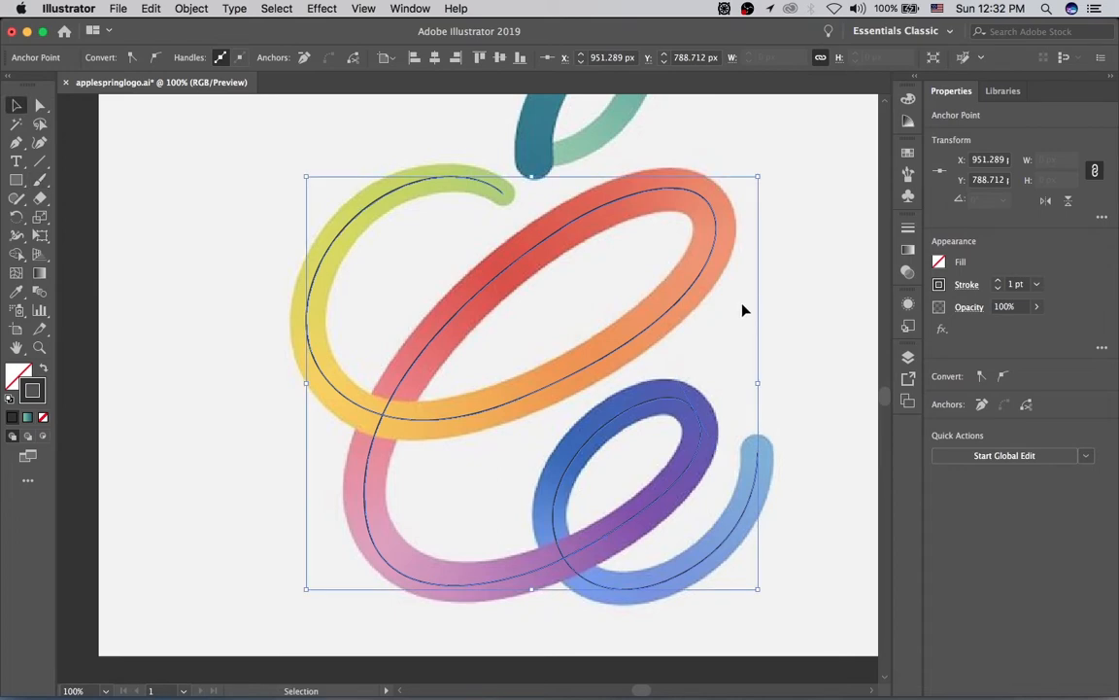
pyautogui.click(775, 315)
# - Trace the leaf with the Pen tool from its rounded blue base to the pointed tip and back down the green side
pyautogui.press('space')
pyautogui.moveTo(560, 220); pyautogui.dragTo(560, 412)
pyautogui.press('super+space')
pyautogui.keyDown('super'); pyautogui.click(544, 365); pyautogui.keyUp('super')
pyautogui.press('p')
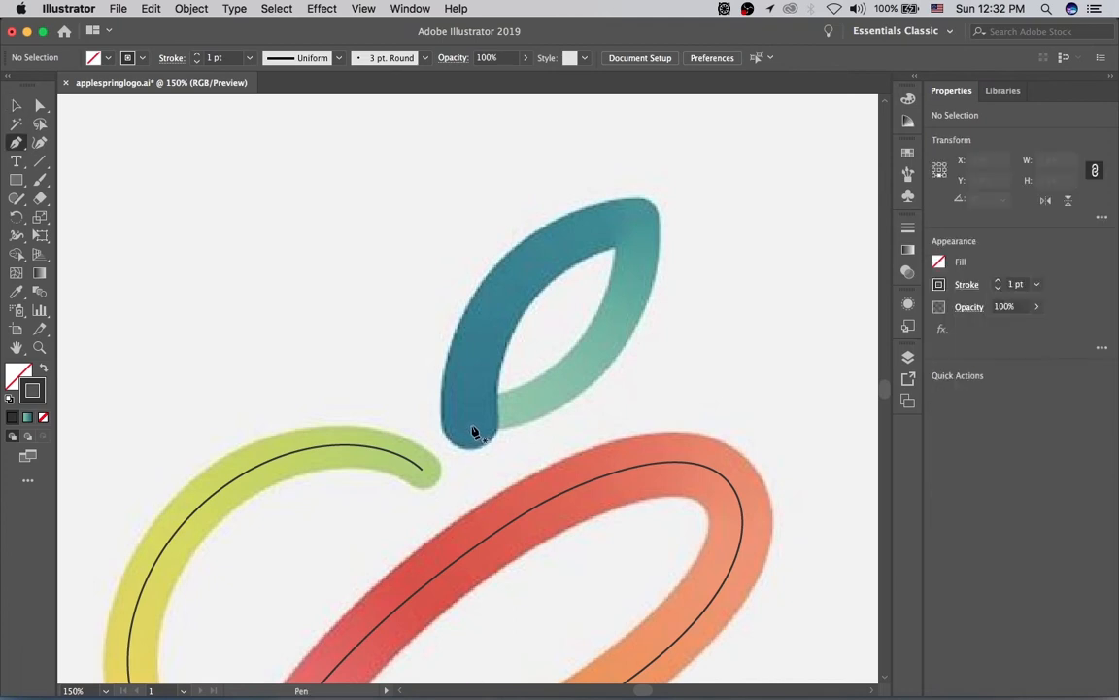
pyautogui.click(471, 425)
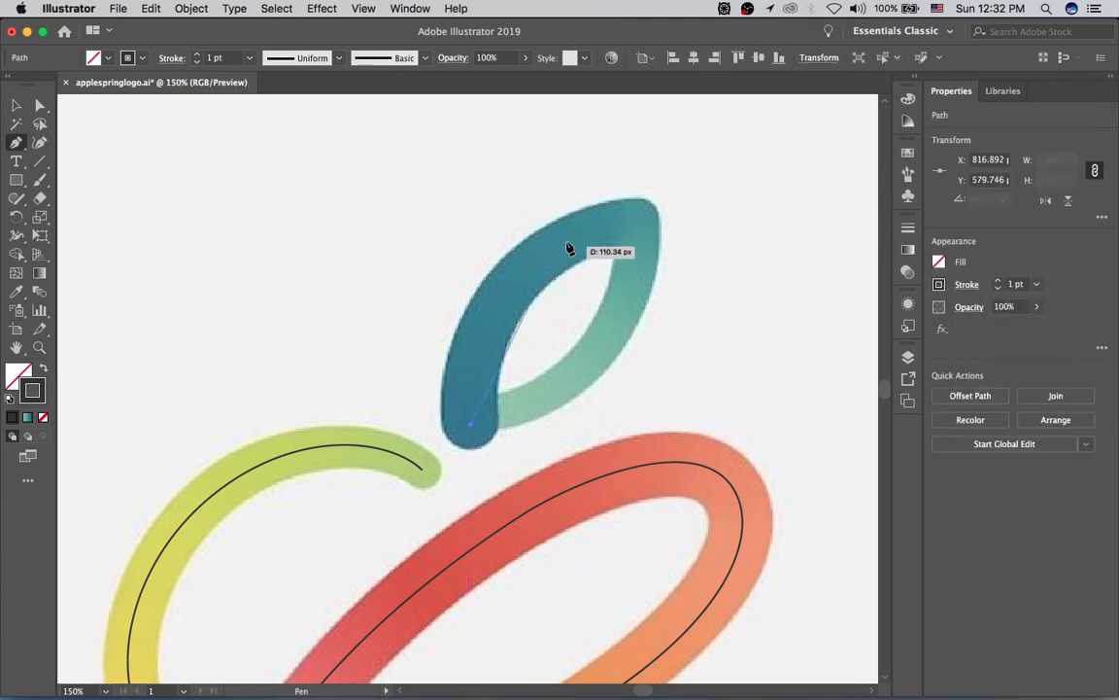
pyautogui.moveTo(523, 272); pyautogui.dragTo(549, 260)
pyautogui.click(575, 223)
pyautogui.click(635, 222)
pyautogui.moveTo(611, 338)
pyautogui.mouseDown()
pyautogui.moveTo(580, 380)
pyautogui.moveTo(607, 347)
pyautogui.mouseUp()
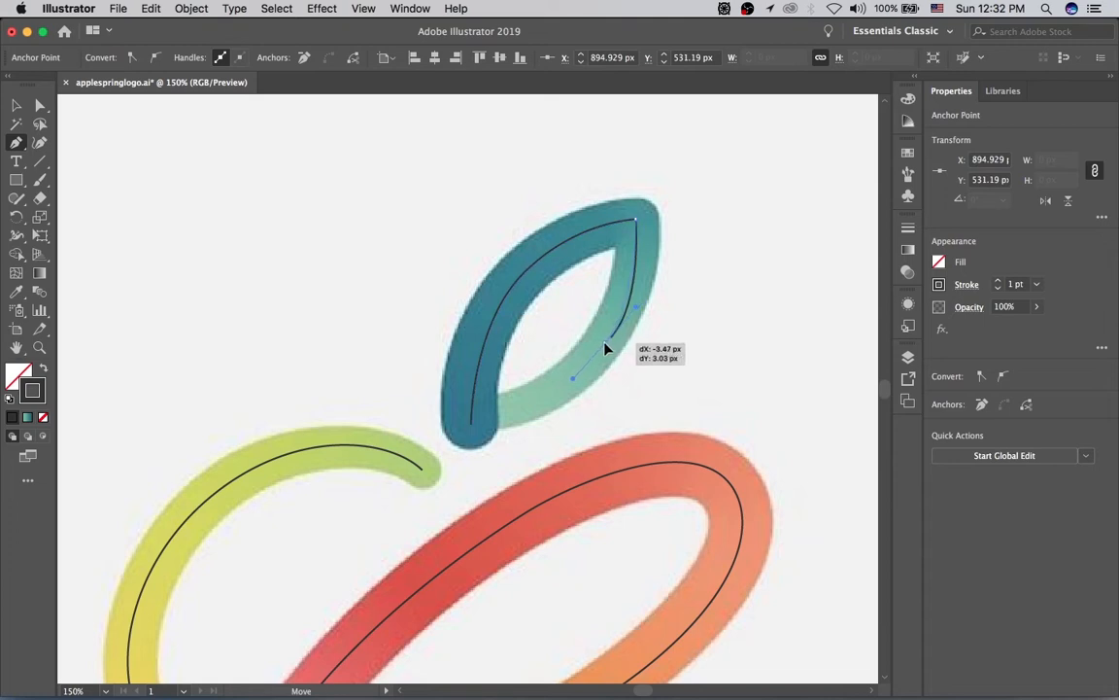
pyautogui.click(470, 423)
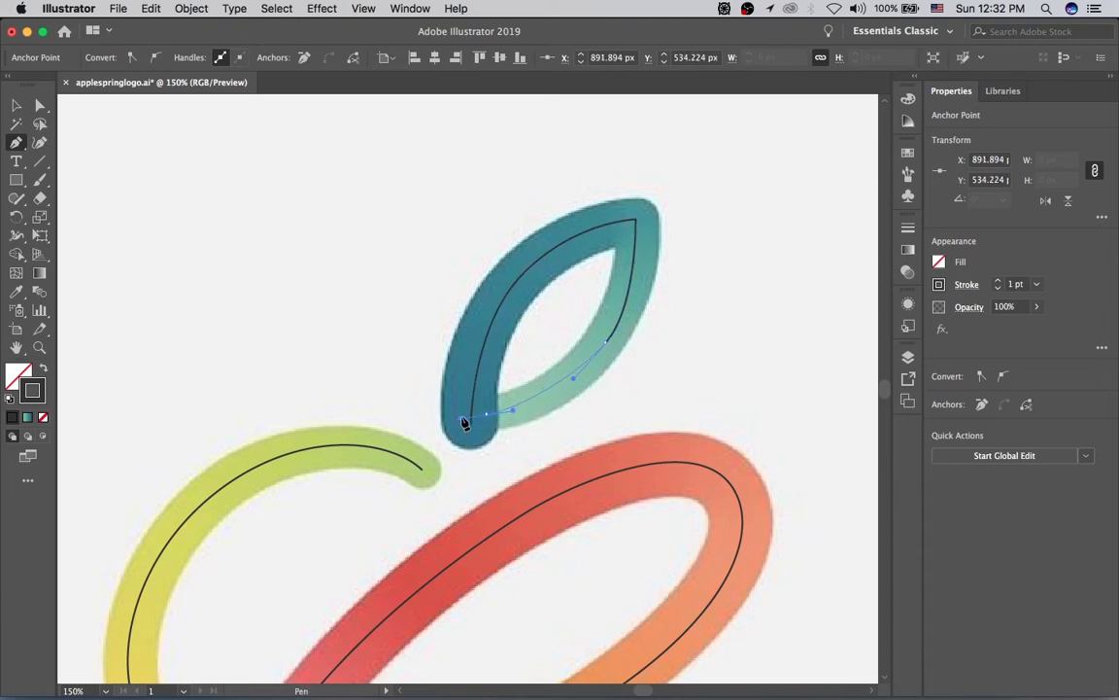
# - Shift the anchor on the leaf's green side down and adjust its handle to round the lower curve
pyautogui.press('a')
pyautogui.click(604, 345)
pyautogui.moveTo(572, 386); pyautogui.dragTo(573, 387)
pyautogui.moveTo(609, 345); pyautogui.dragTo(603, 350)
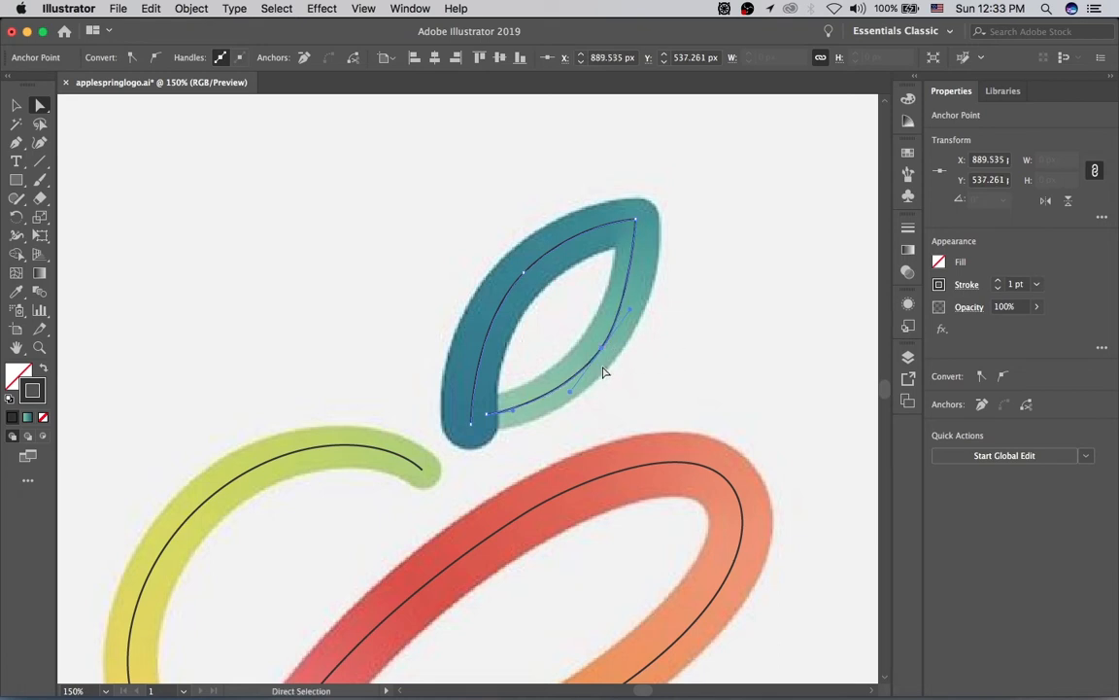
pyautogui.click(602, 381)
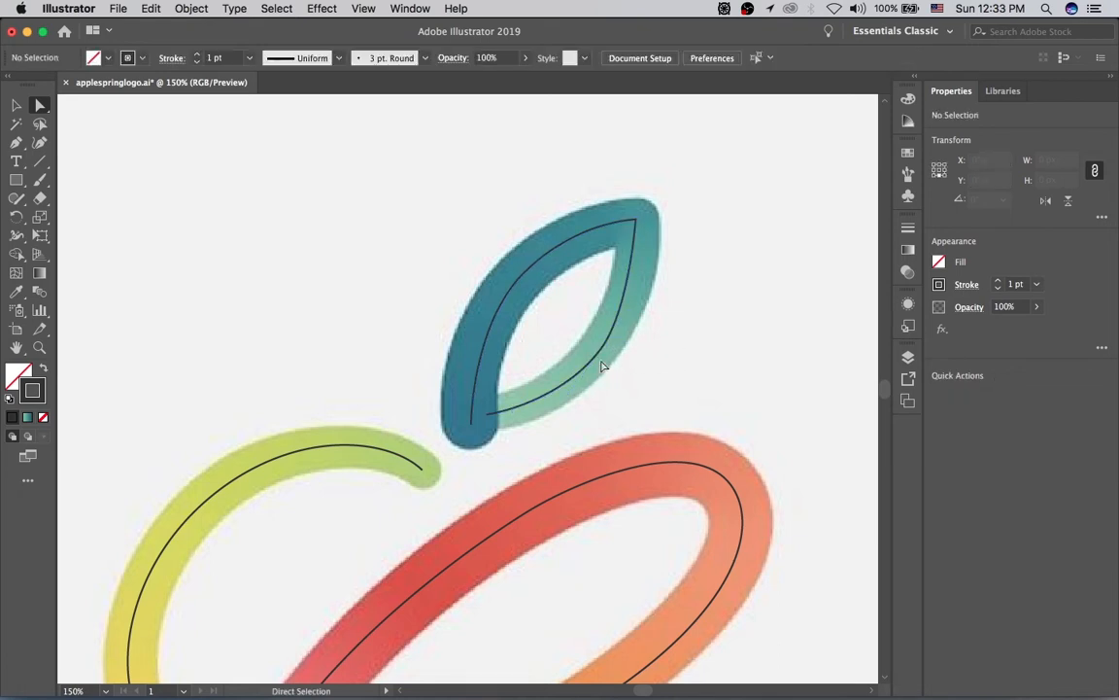
# - Nudge the leaf's green-side anchor 2 px to the right and extend its upper handle so the curve bulges outward
pyautogui.click(605, 346)
pyautogui.press('Right')
pyautogui.press('Right')
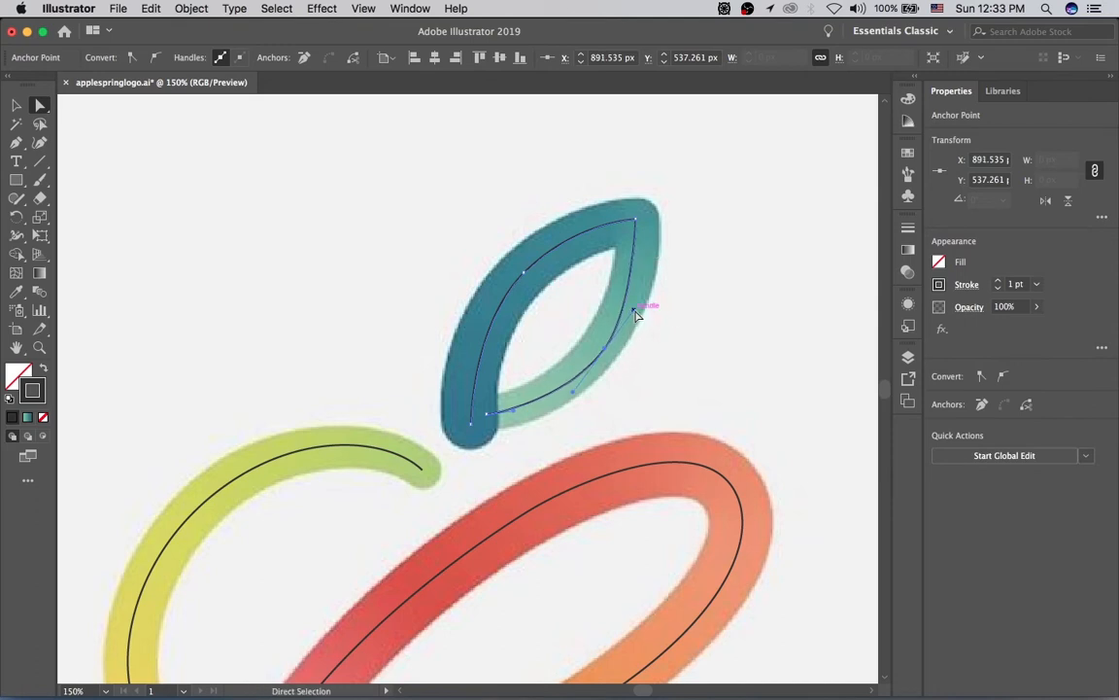
pyautogui.click(647, 305)
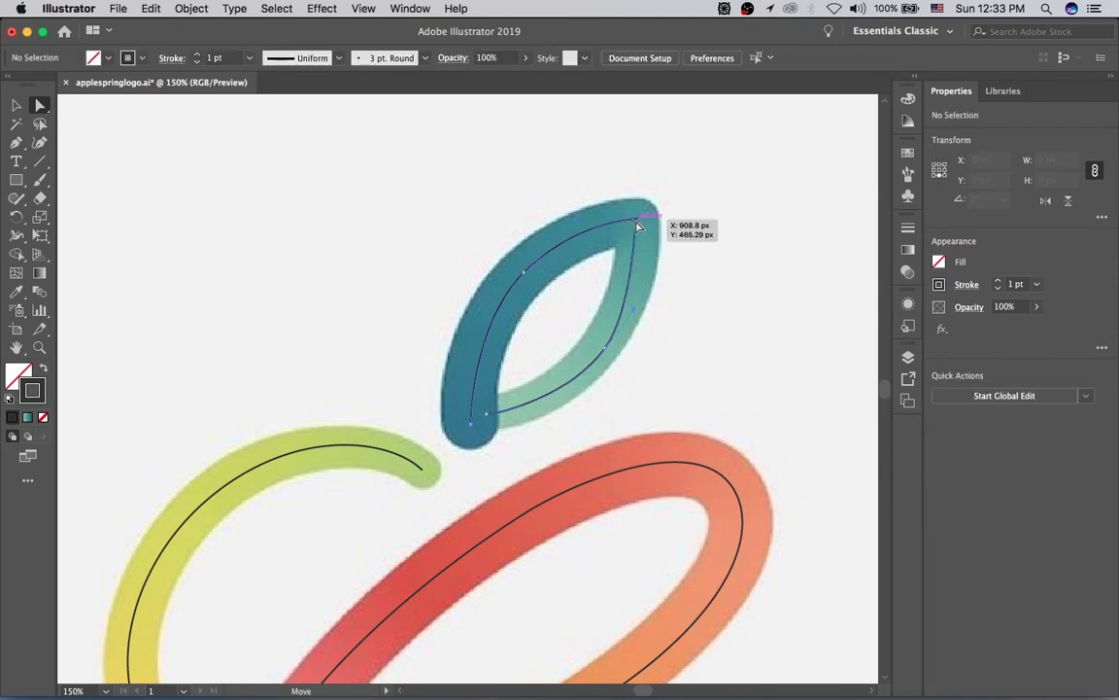
pyautogui.click(636, 221)
pyautogui.moveTo(635, 311); pyautogui.dragTo(647, 292)
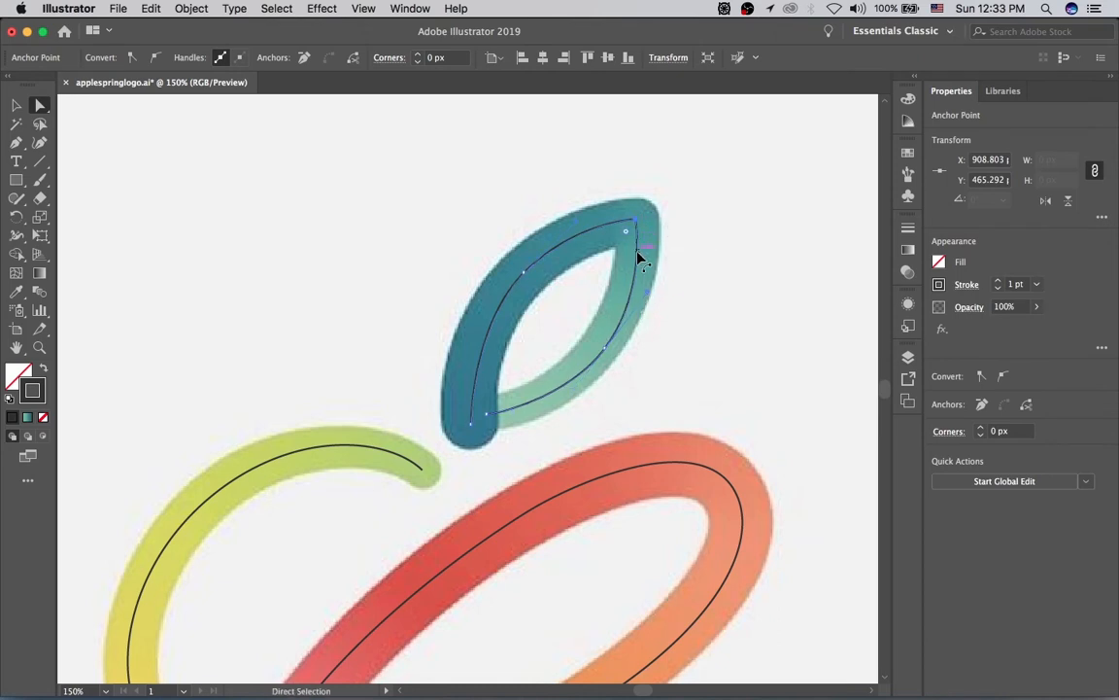
# - Reposition the anchor on the leaf's blue side, shift the tip anchor slightly to the right, and deselect the path
pyautogui.moveTo(523, 275)
pyautogui.mouseDown()
pyautogui.moveTo(525, 255)
pyautogui.moveTo(517, 280)
pyautogui.mouseUp()
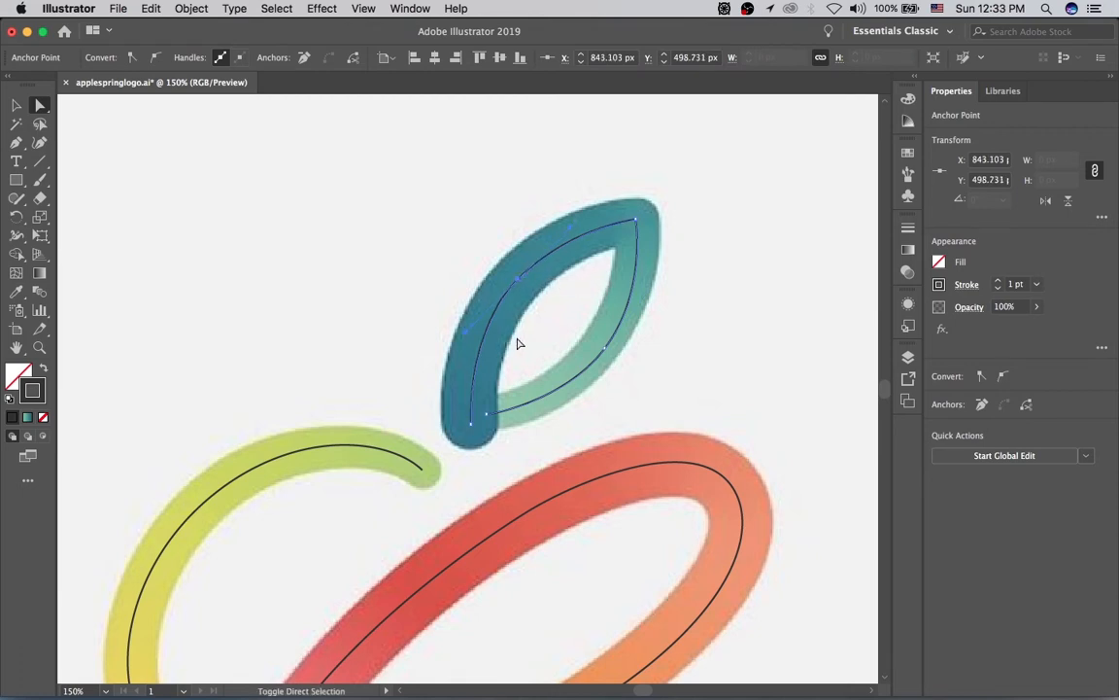
pyautogui.press('Left')
pyautogui.press('Up')
pyautogui.click(636, 219)
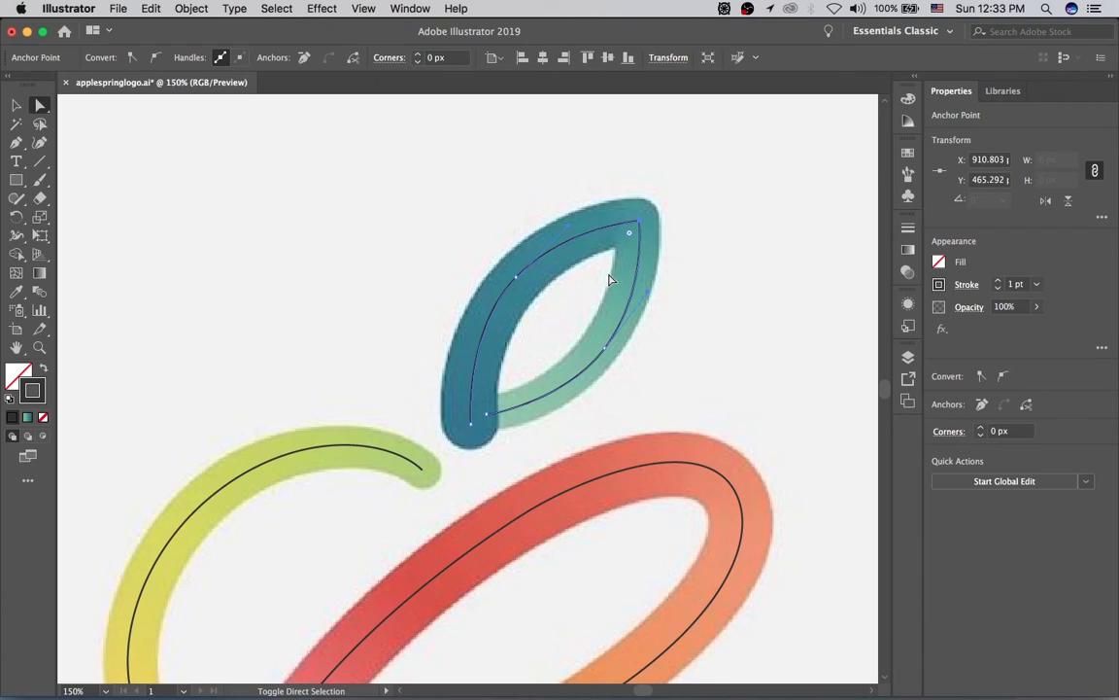
pyautogui.click(520, 207)
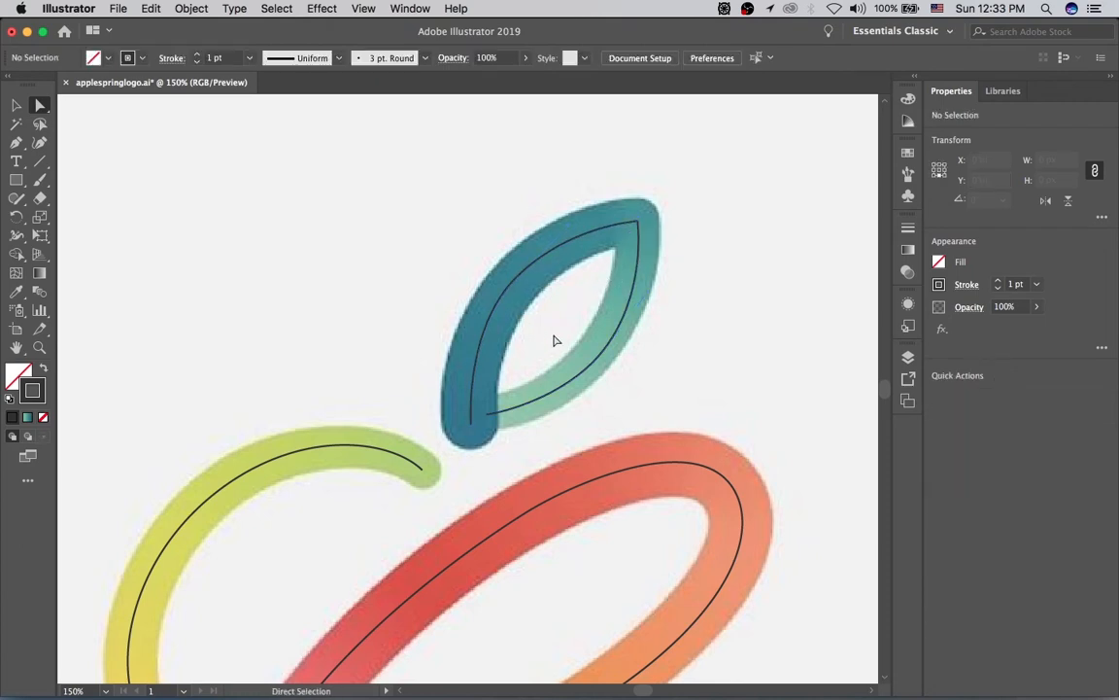
pyautogui.scroll(-2, 513, 302)
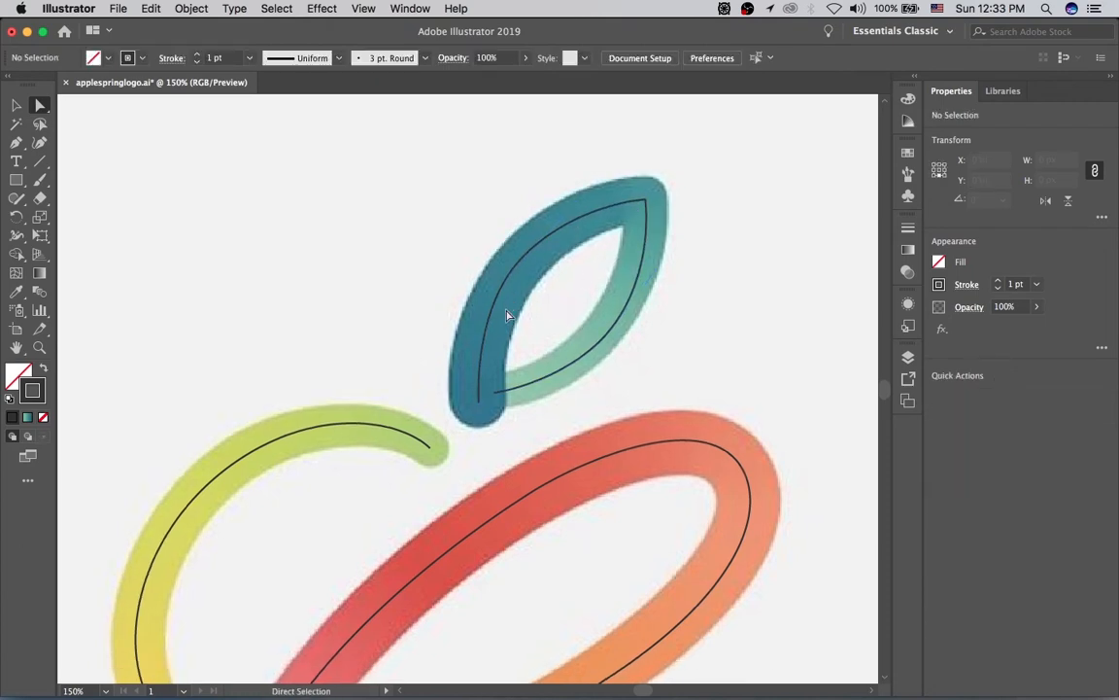
# - Set the stroke weight of both the apple body and leaf paths to 27 pt to cover the reference bands
pyautogui.press('v')
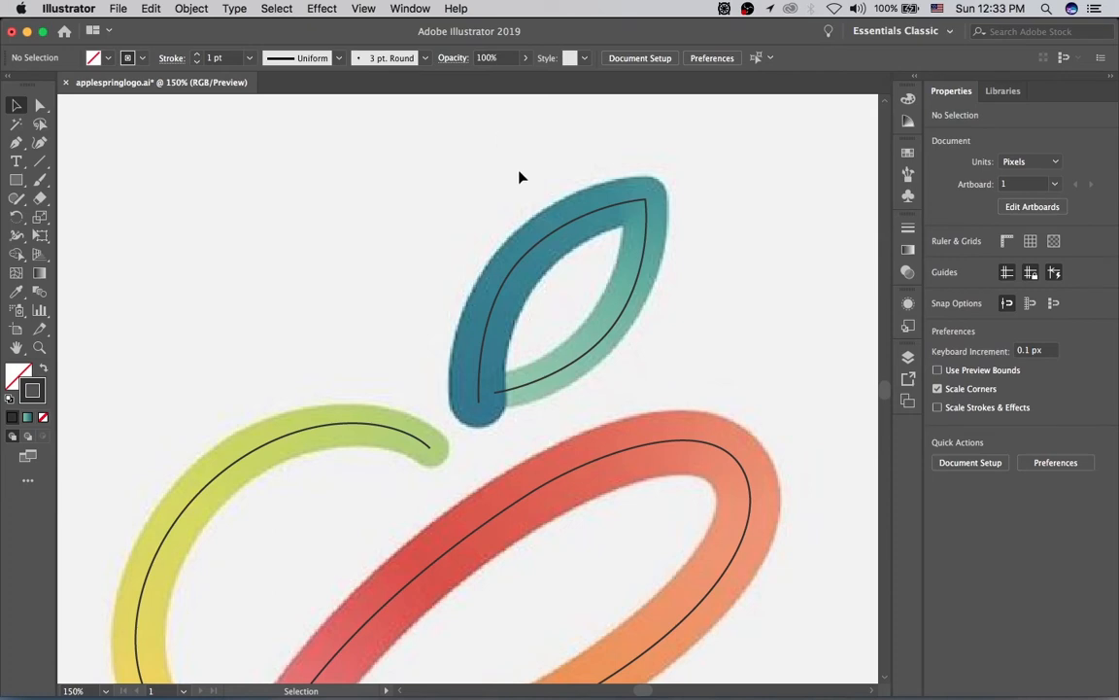
pyautogui.press('super+minus')
pyautogui.press('super+minus')
pyautogui.moveTo(499, 300); pyautogui.dragTo(492, 192)
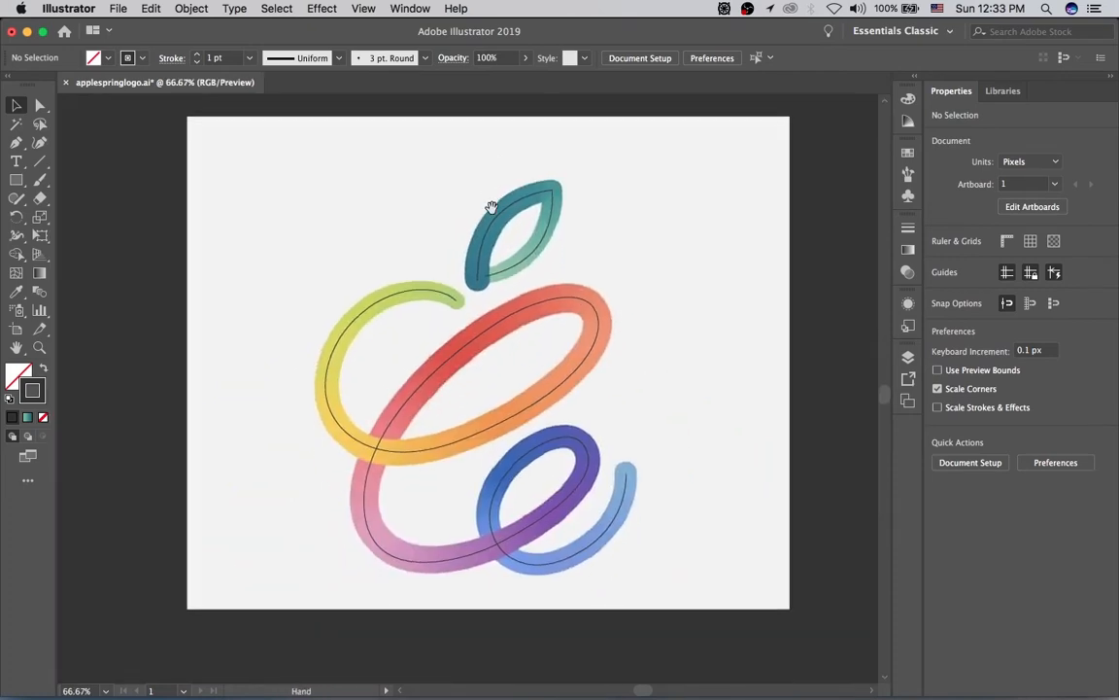
pyautogui.press('super+plus')
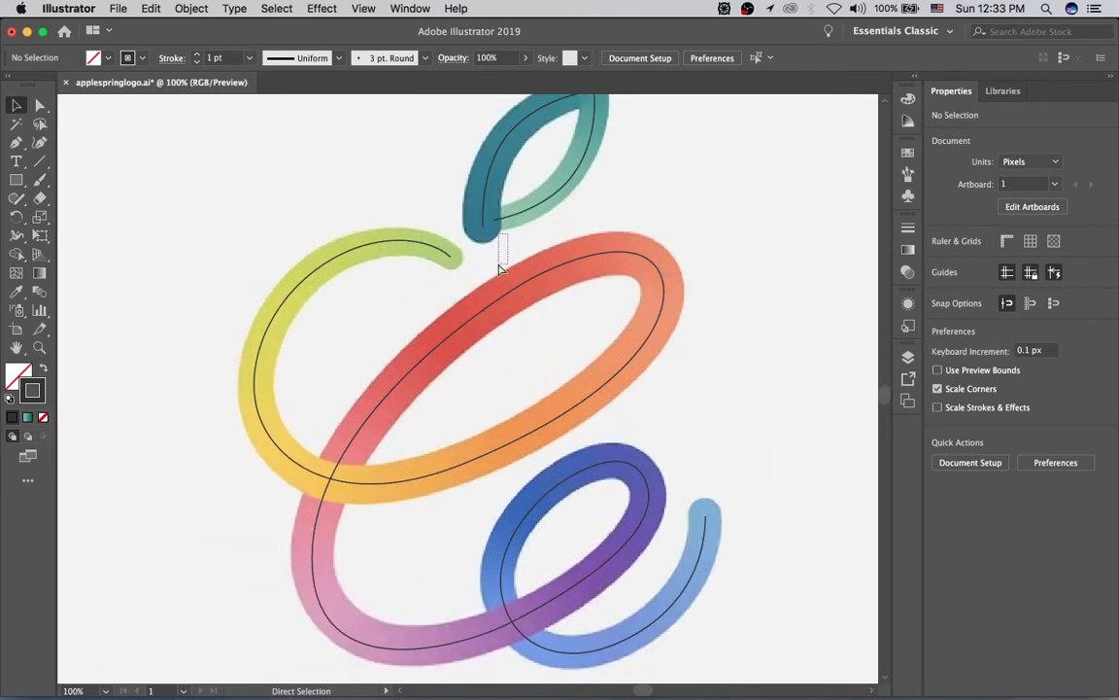
pyautogui.press('super+minus')
pyautogui.moveTo(505, 273); pyautogui.dragTo(506, 291)
pyautogui.moveTo(412, 211); pyautogui.dragTo(583, 486)
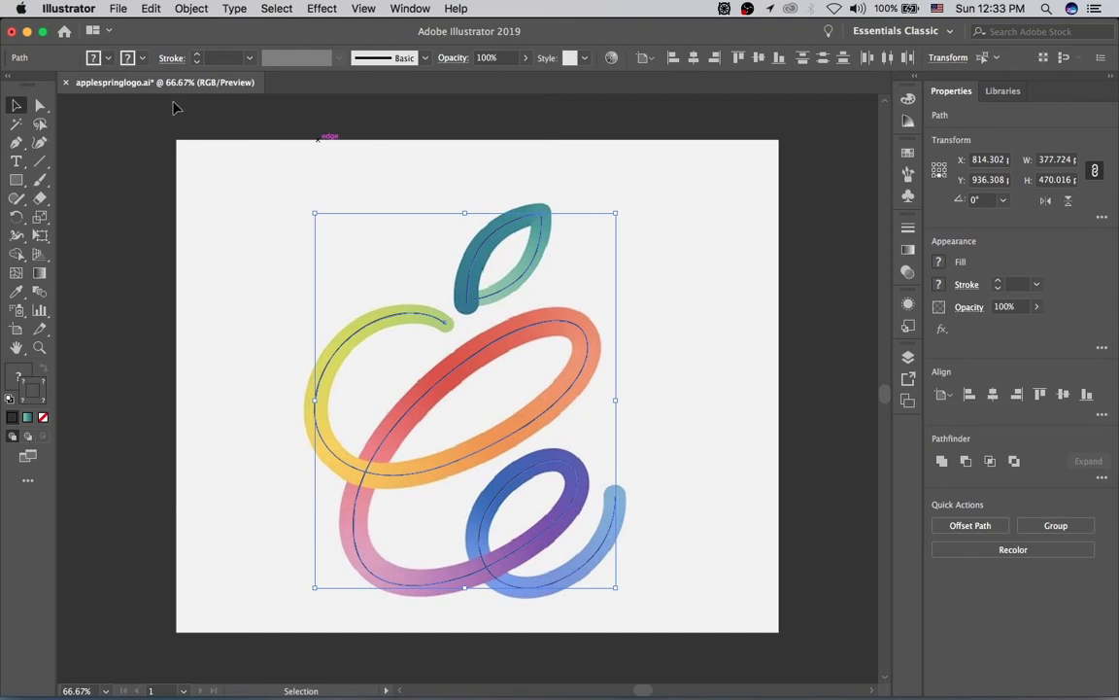
pyautogui.click(198, 55)
pyautogui.click(197, 55)
pyautogui.click(198, 54)
pyautogui.click(197, 54)
pyautogui.click(198, 56)
pyautogui.click(197, 55)
pyautogui.click(197, 55)
pyautogui.click(197, 56)
pyautogui.click(198, 56)
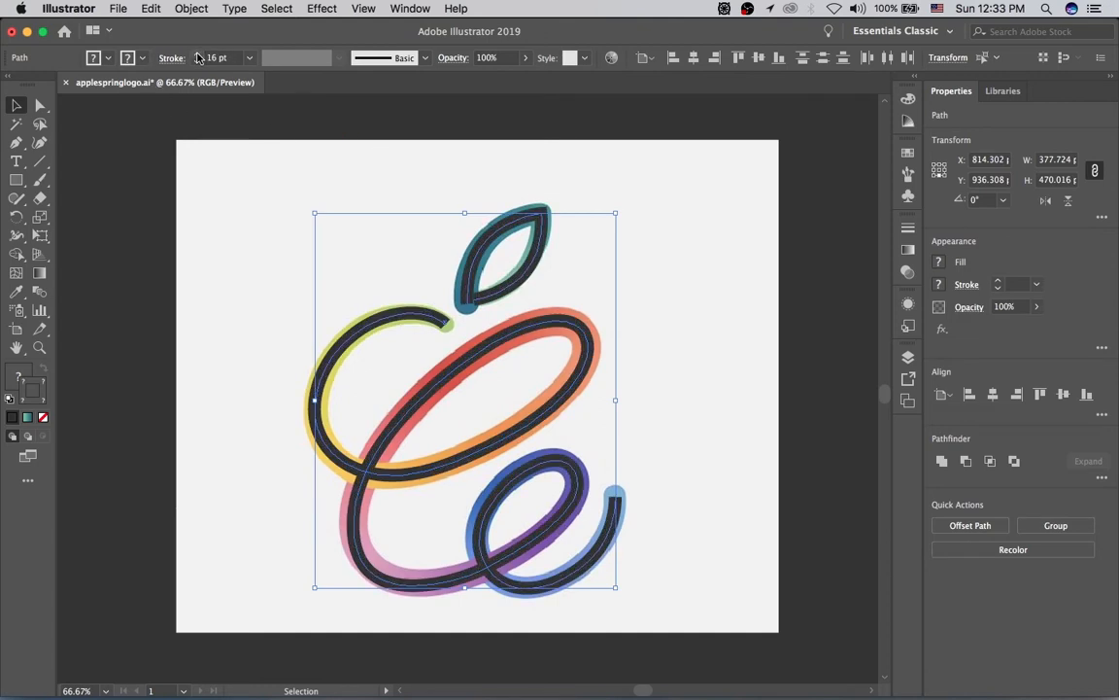
pyautogui.click(197, 55)
pyautogui.click(197, 55)
pyautogui.click(197, 56)
pyautogui.click(198, 55)
pyautogui.click(197, 56)
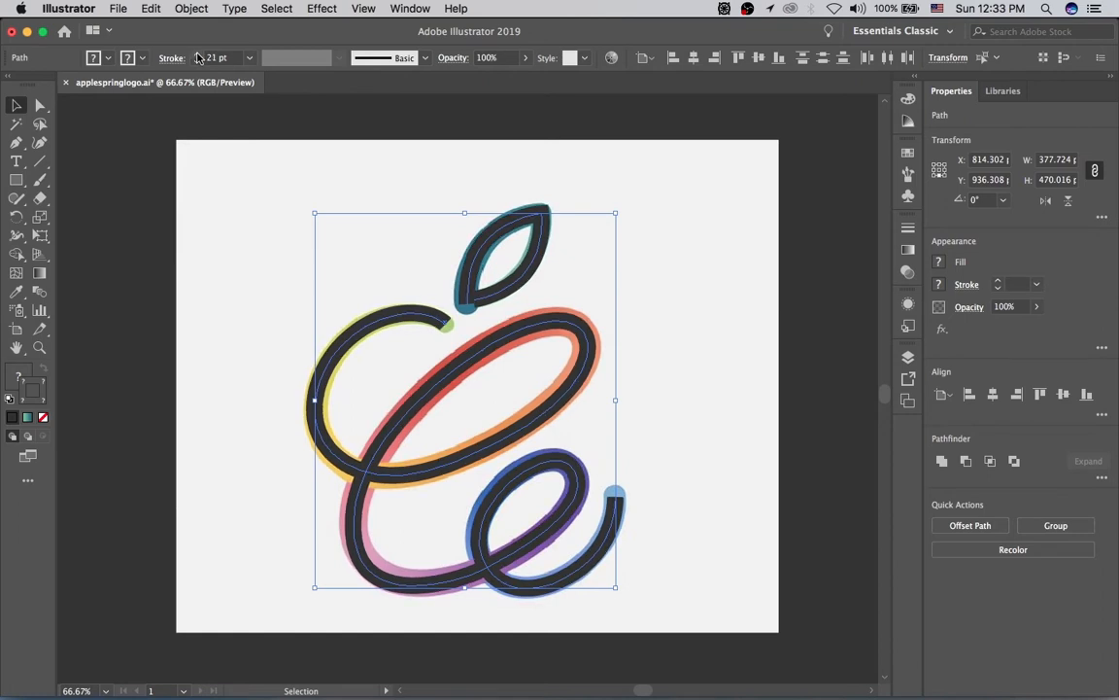
pyautogui.click(198, 56)
pyautogui.click(197, 56)
pyautogui.click(197, 55)
pyautogui.click(198, 55)
pyautogui.click(197, 55)
pyautogui.click(197, 56)
pyautogui.click(197, 55)
pyautogui.click(197, 56)
pyautogui.click(197, 61)
pyautogui.click(197, 61)
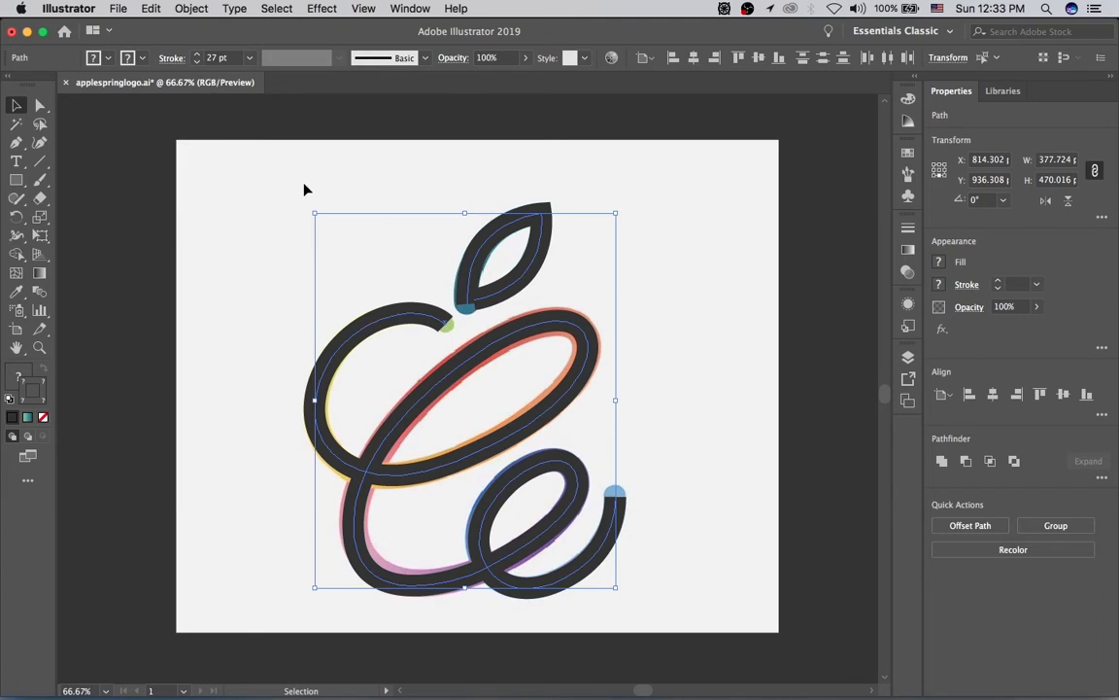
pyautogui.click(431, 290)
# - Give the apple body and leaf paths round stroke caps and deselect them
pyautogui.moveTo(436, 218); pyautogui.dragTo(498, 365)
pyautogui.click(172, 59)
pyautogui.click(82, 98)
pyautogui.click(82, 100)
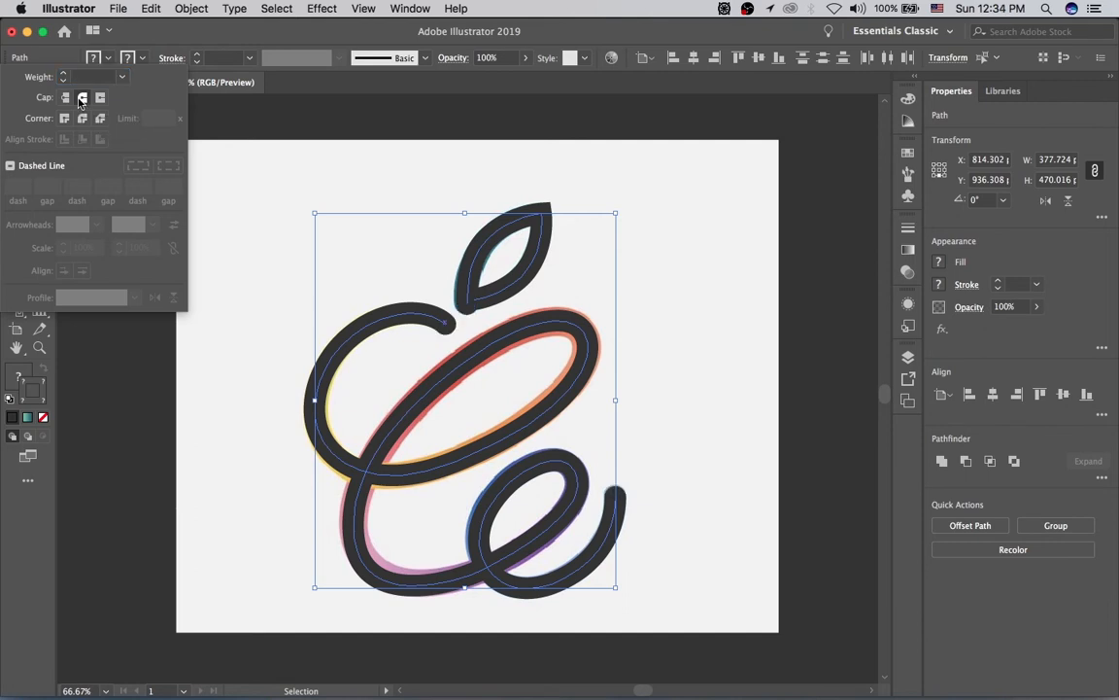
pyautogui.click(577, 287)
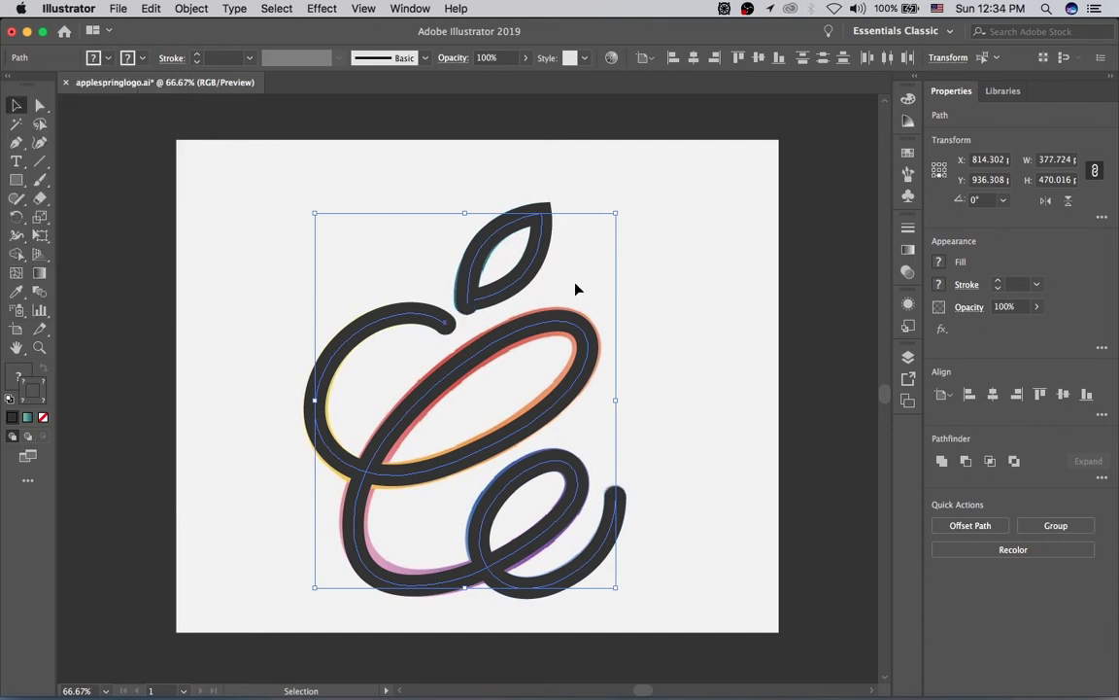
pyautogui.click(575, 272)
# - Examine how closely the thickened strokes cover the reference, checking the leaf's base anchor and the apple body
pyautogui.moveTo(572, 278); pyautogui.dragTo(555, 240)
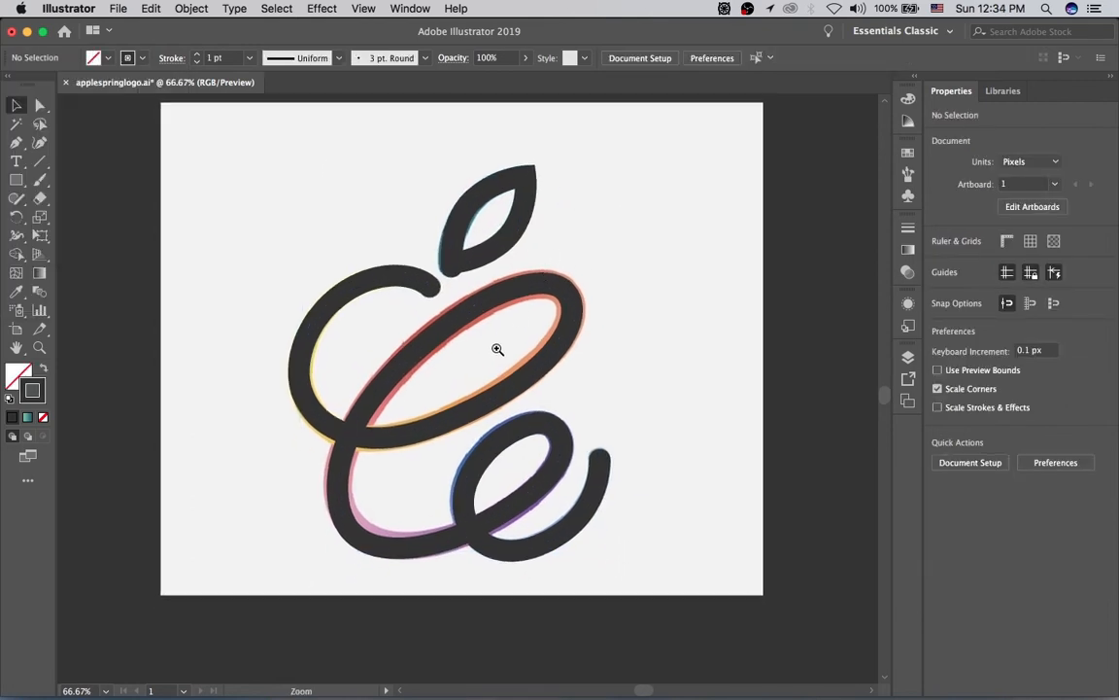
pyautogui.keyDown('super'); pyautogui.click(498, 349); pyautogui.keyUp('super')
pyautogui.moveTo(496, 345); pyautogui.dragTo(513, 324)
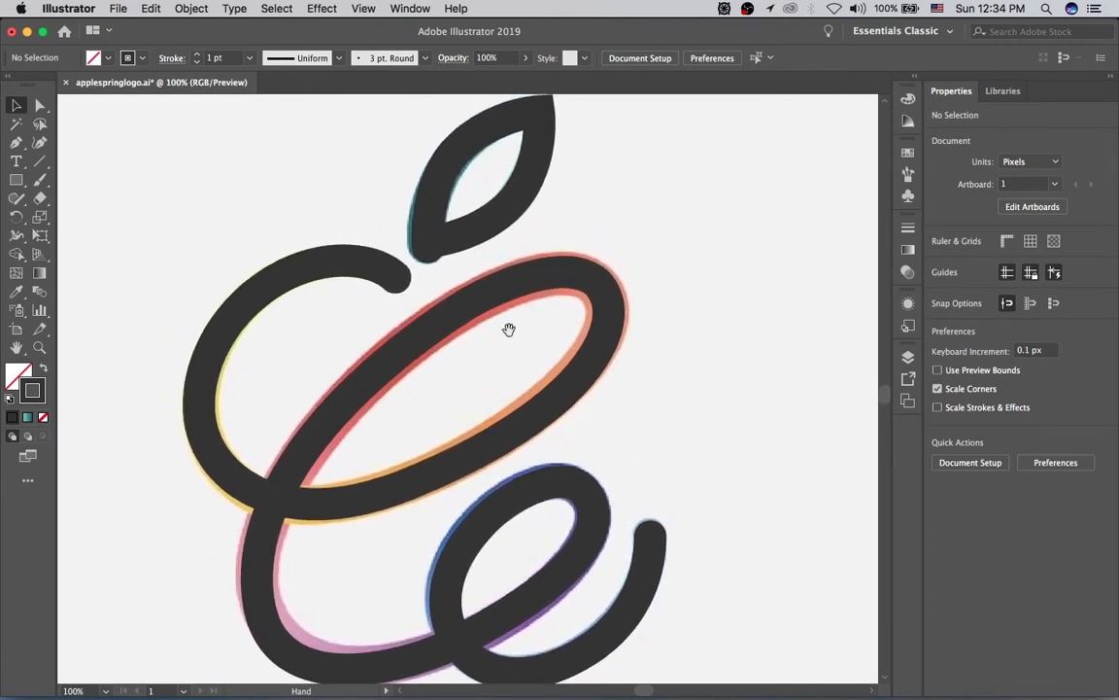
pyautogui.press('a')
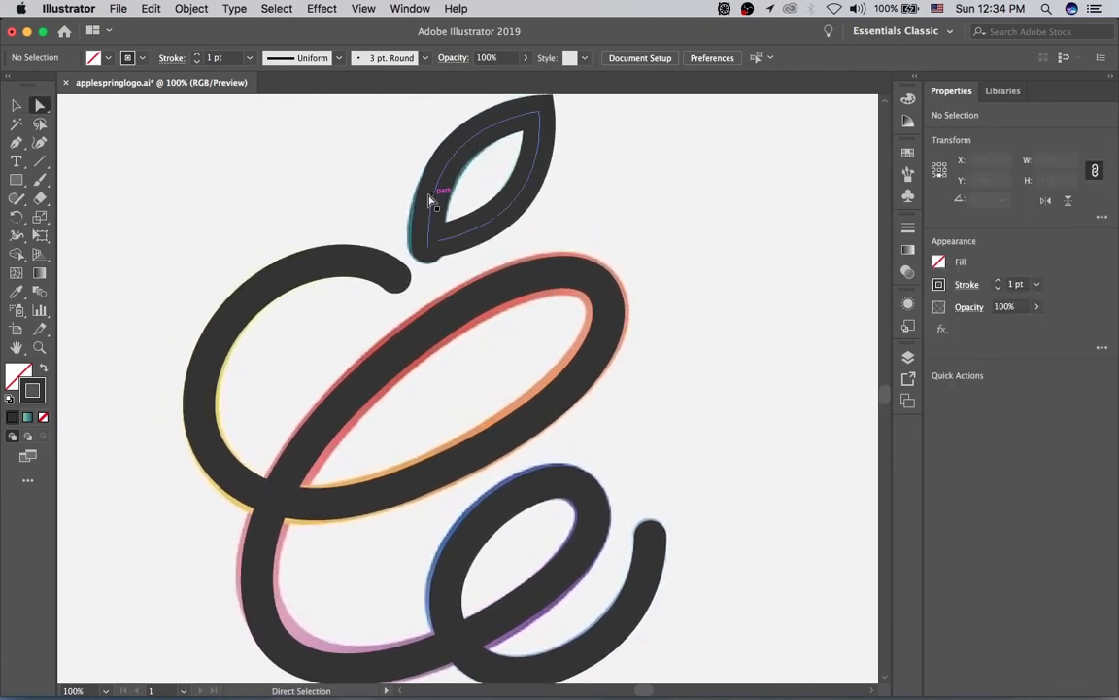
pyautogui.click(426, 251)
pyautogui.click(425, 249)
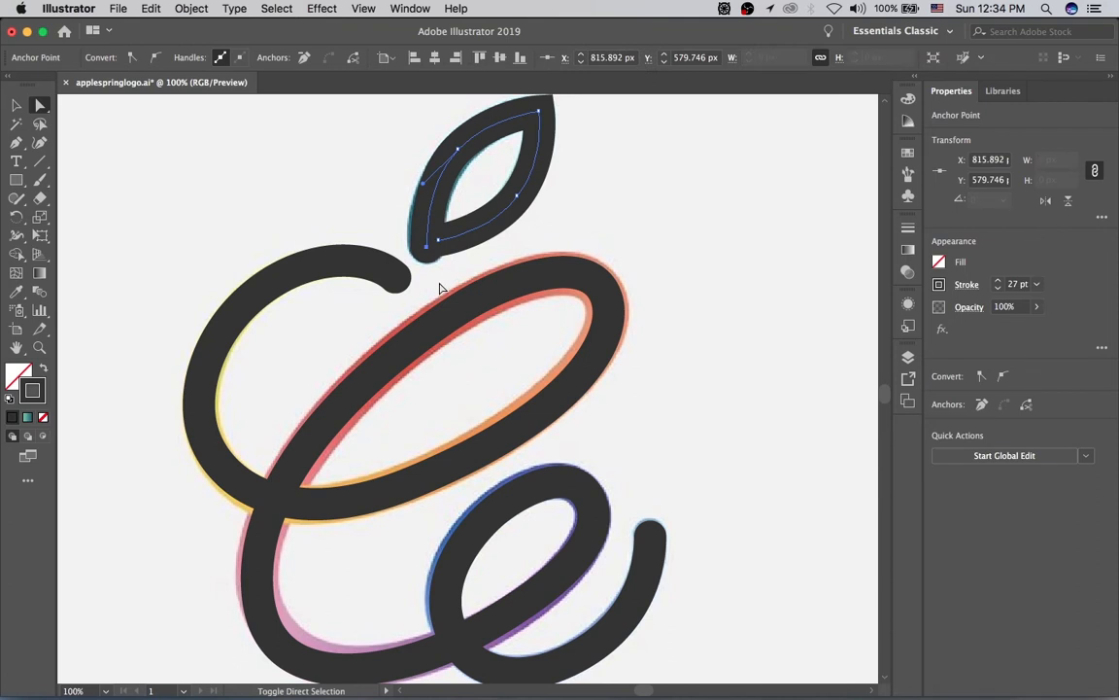
pyautogui.click(589, 188)
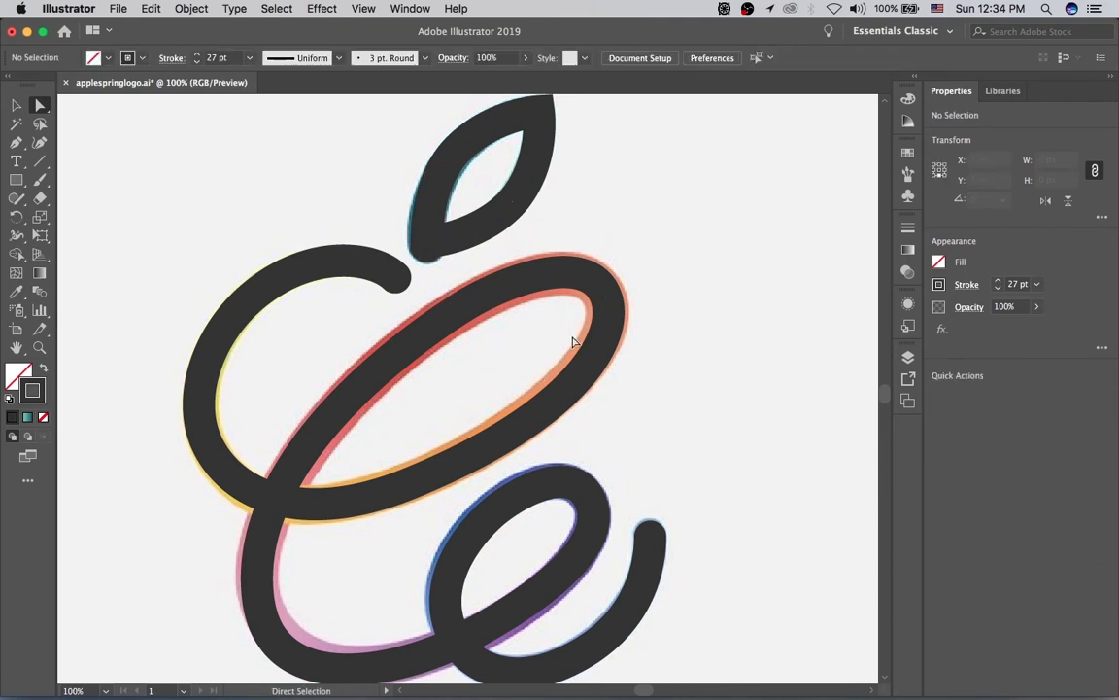
pyautogui.scroll(-1, 571, 340)
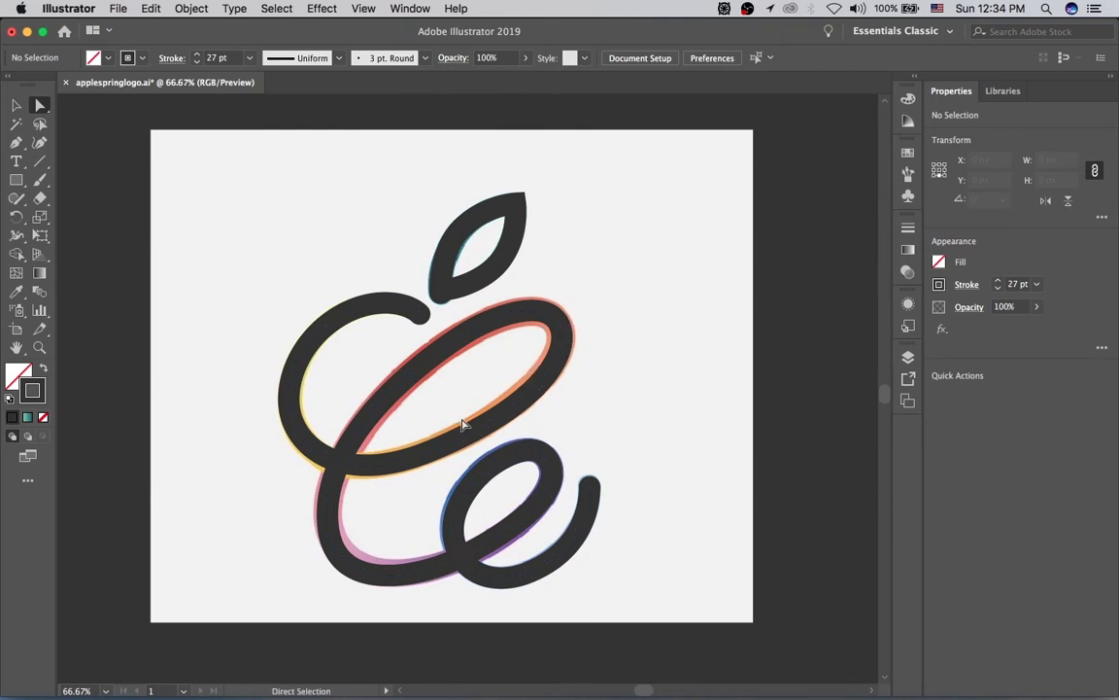
pyautogui.scroll(1, 462, 423)
pyautogui.moveTo(466, 344); pyautogui.dragTo(445, 478)
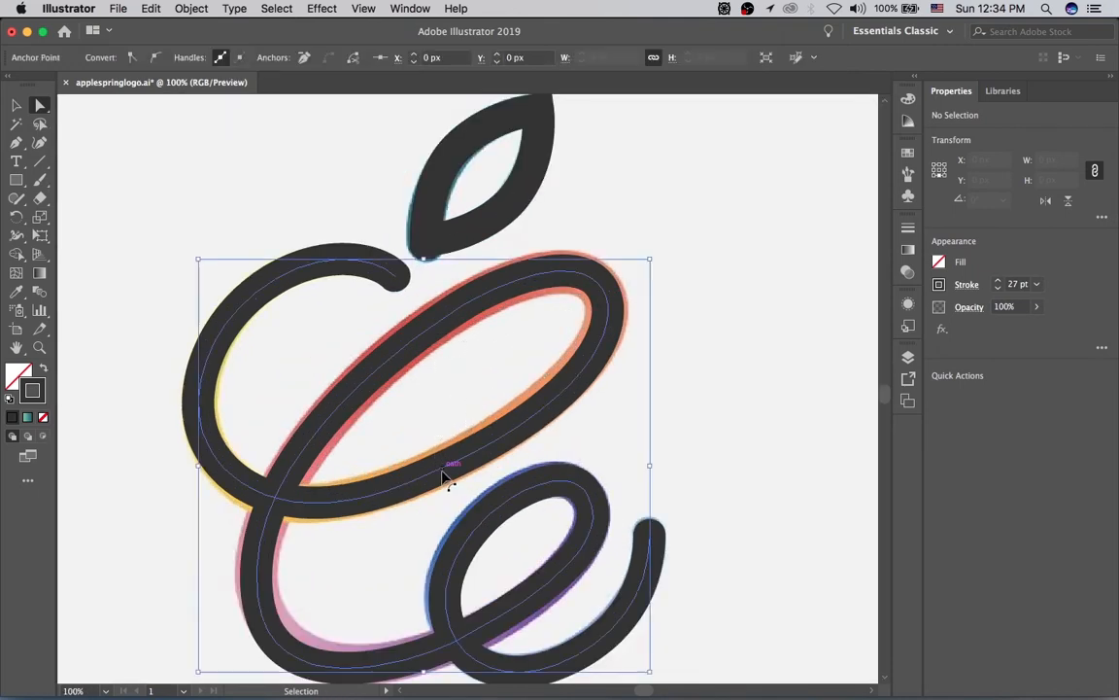
pyautogui.click(420, 437)
# - Reshape the pink lower curve by moving its left-side anchor to X 680.11 px, Y 872.602 px and angling its lower handle
pyautogui.scroll(-3, 432, 399)
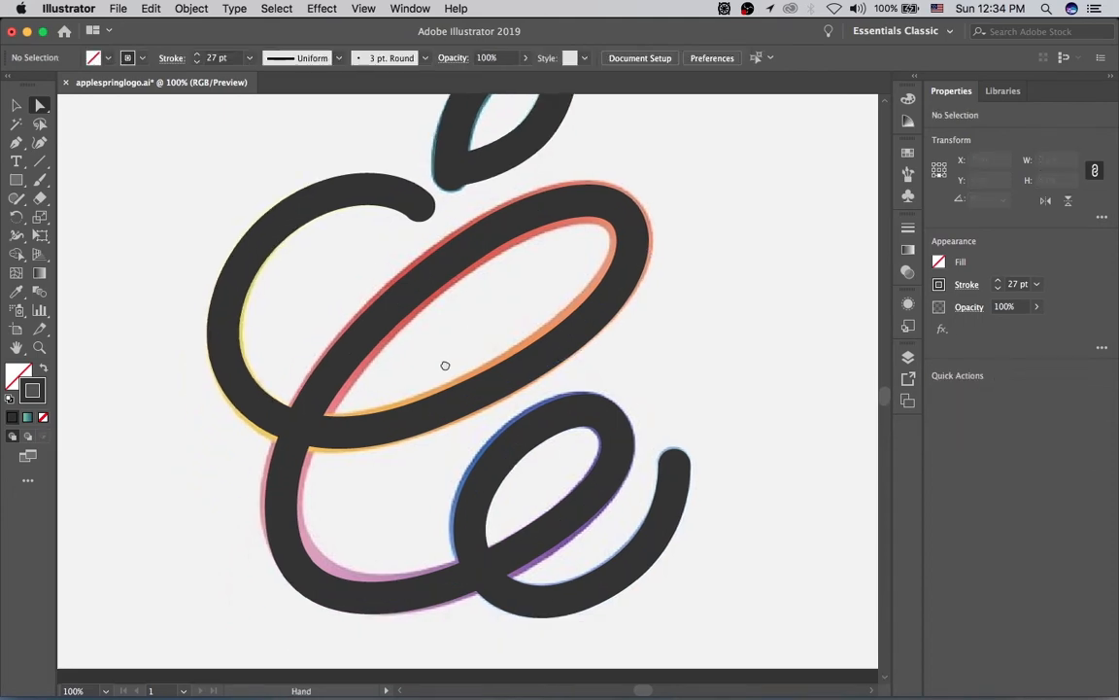
pyautogui.click(280, 520)
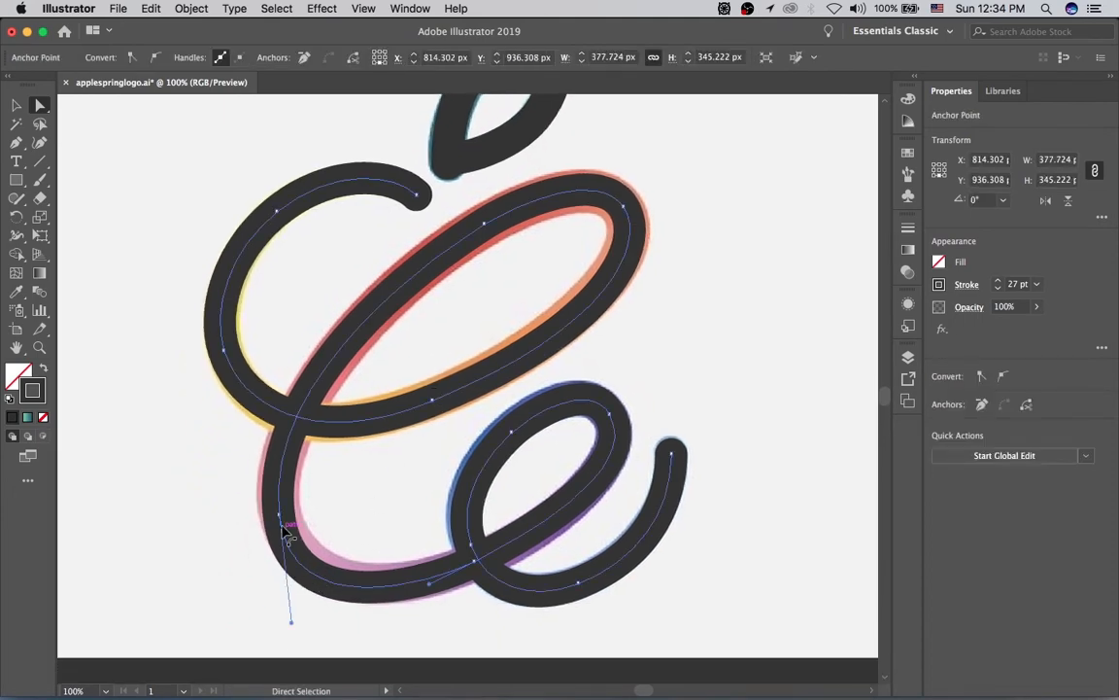
pyautogui.press('Up')
pyautogui.press('Up')
pyautogui.press('Up')
pyautogui.press('Up')
pyautogui.press('Up')
pyautogui.press('Up')
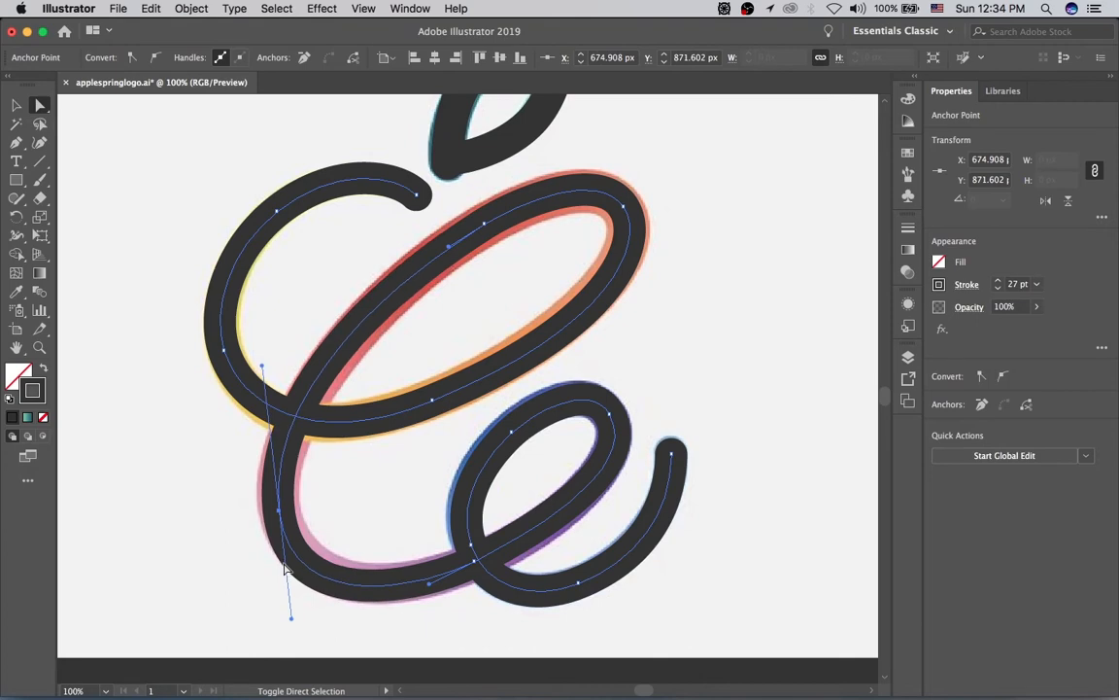
pyautogui.moveTo(292, 617); pyautogui.dragTo(298, 610)
pyautogui.moveTo(287, 520); pyautogui.dragTo(292, 526)
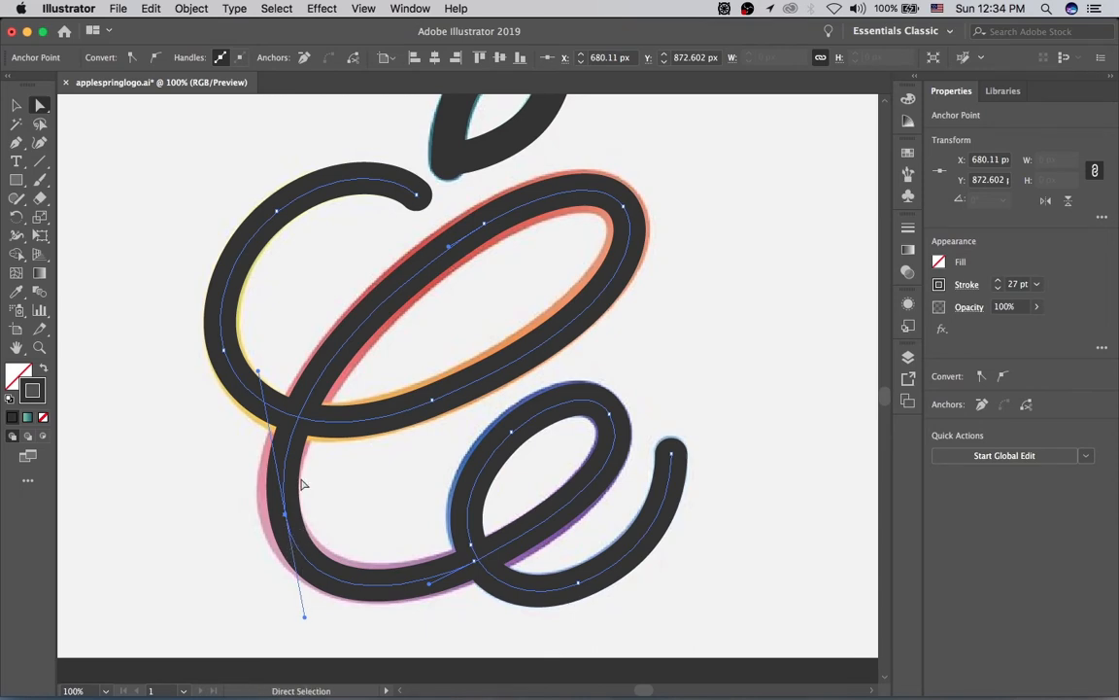
pyautogui.click(303, 299)
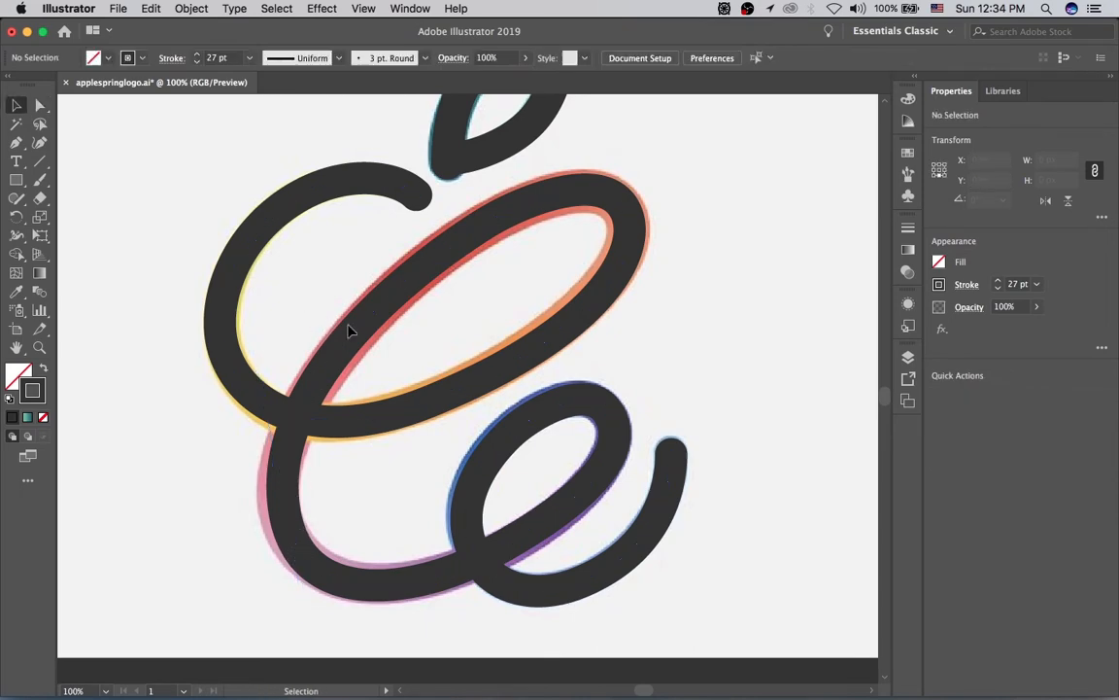
# - Change the stroke color of both the apple body and leaf paths to white and deselect them
pyautogui.keyDown('alt'); pyautogui.keyDown('super'); pyautogui.click(507, 334); pyautogui.keyUp('super'); pyautogui.keyUp('alt')
pyautogui.keyDown('alt'); pyautogui.keyDown('super'); pyautogui.click(494, 360); pyautogui.keyUp('super'); pyautogui.keyUp('alt')
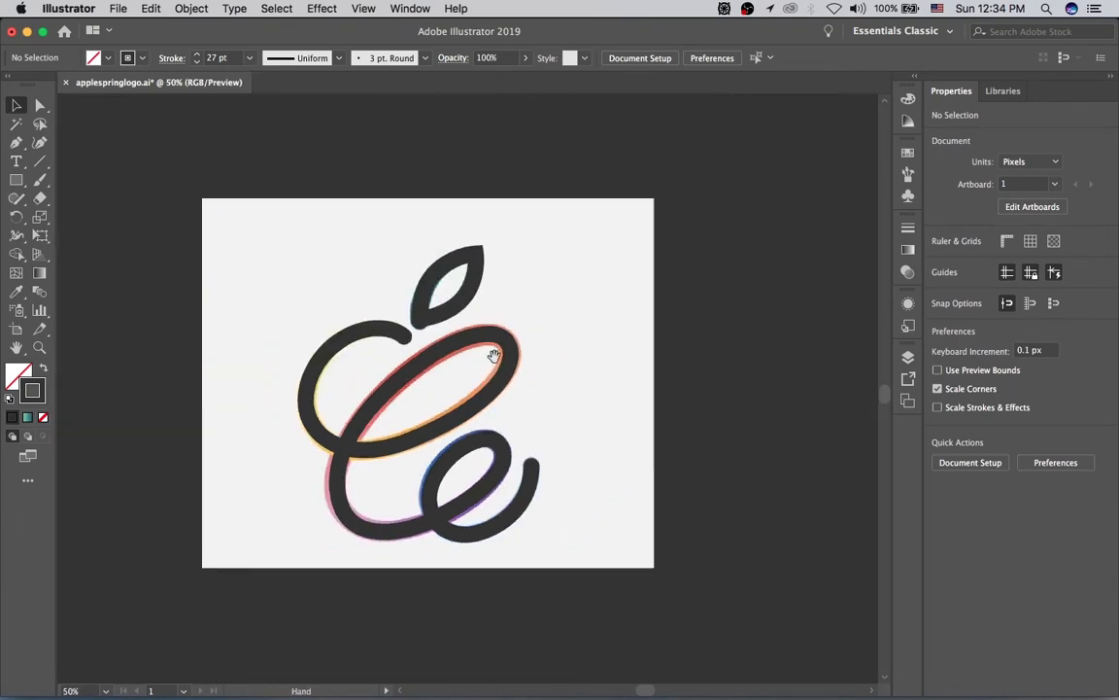
pyautogui.hscroll(3, 456, 367)
pyautogui.moveTo(282, 277); pyautogui.dragTo(476, 455)
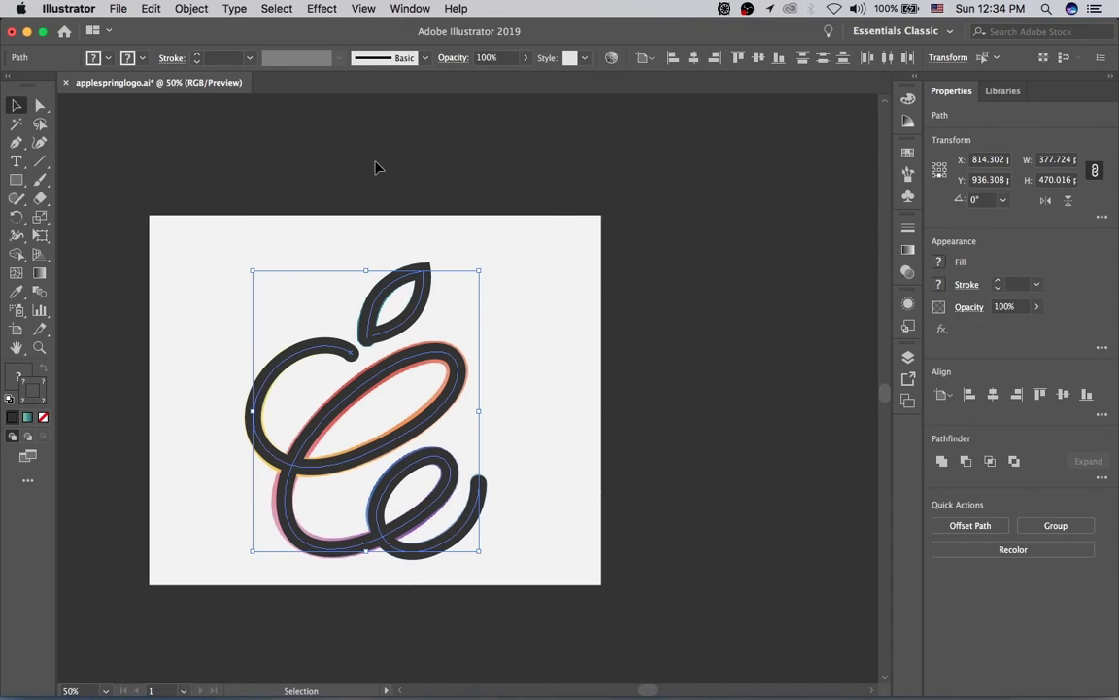
pyautogui.click(109, 56)
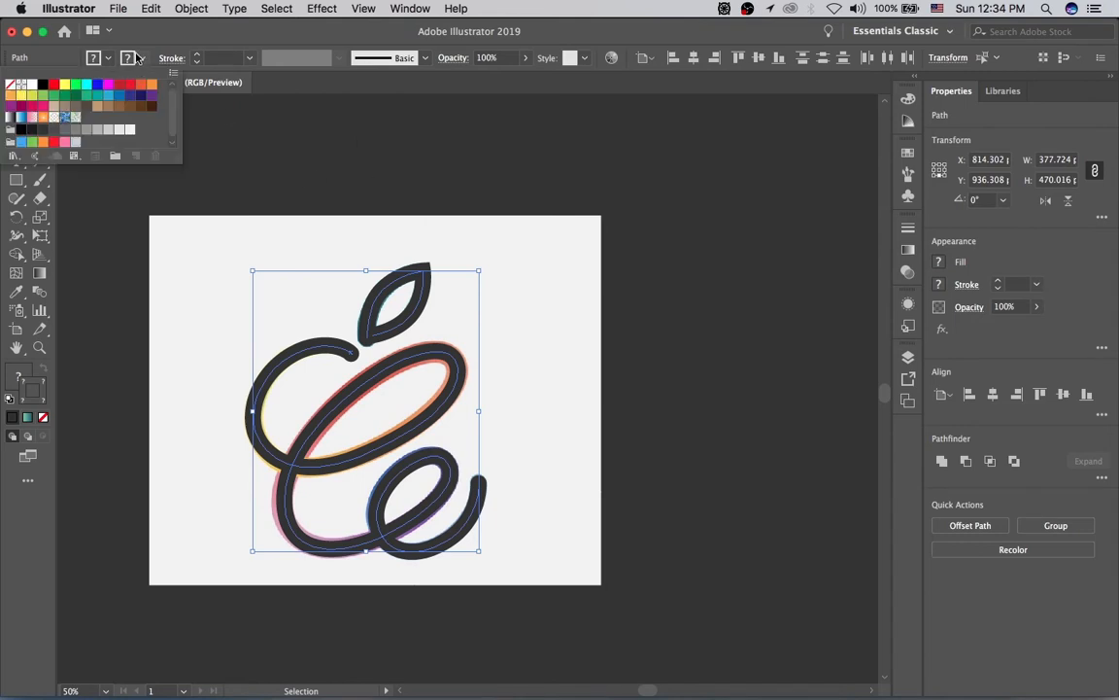
pyautogui.click(31, 85)
pyautogui.click(362, 190)
pyautogui.click(365, 198)
# - Move both white paths about 647 px horizontally to the right, placing them on the empty canvas beside the reference image
pyautogui.press('space')
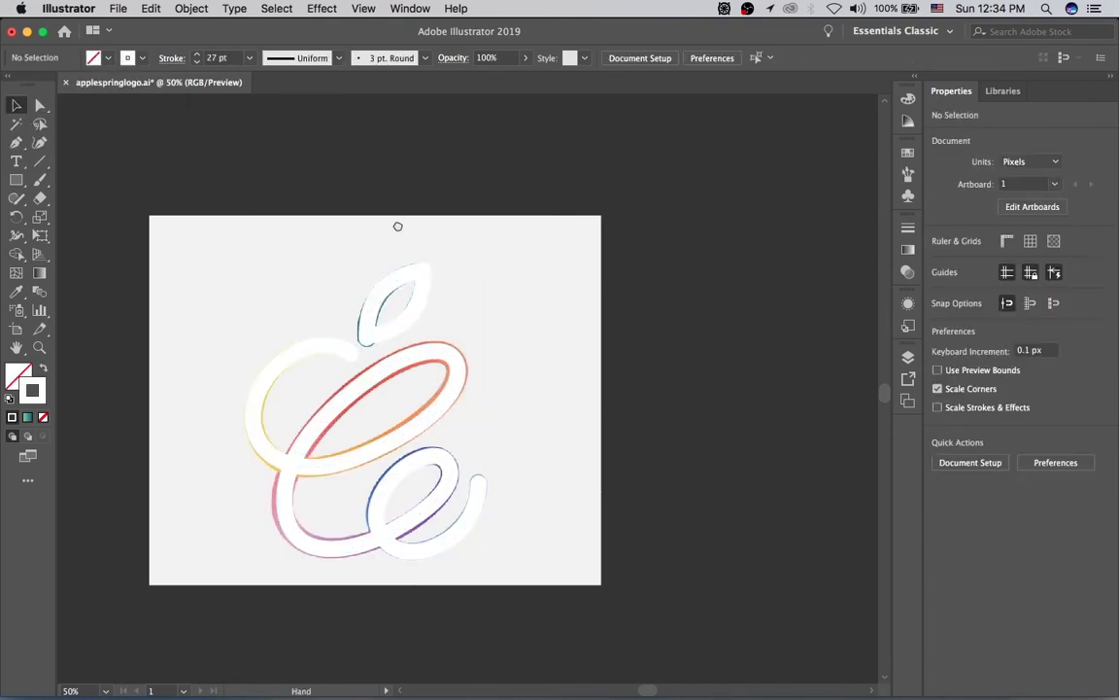
pyautogui.moveTo(398, 227); pyautogui.dragTo(297, 137)
pyautogui.moveTo(168, 196); pyautogui.dragTo(471, 457)
pyautogui.moveTo(322, 332); pyautogui.dragTo(710, 328)
pyautogui.click(575, 219)
pyautogui.press('space')
pyautogui.moveTo(574, 219); pyautogui.dragTo(533, 218)
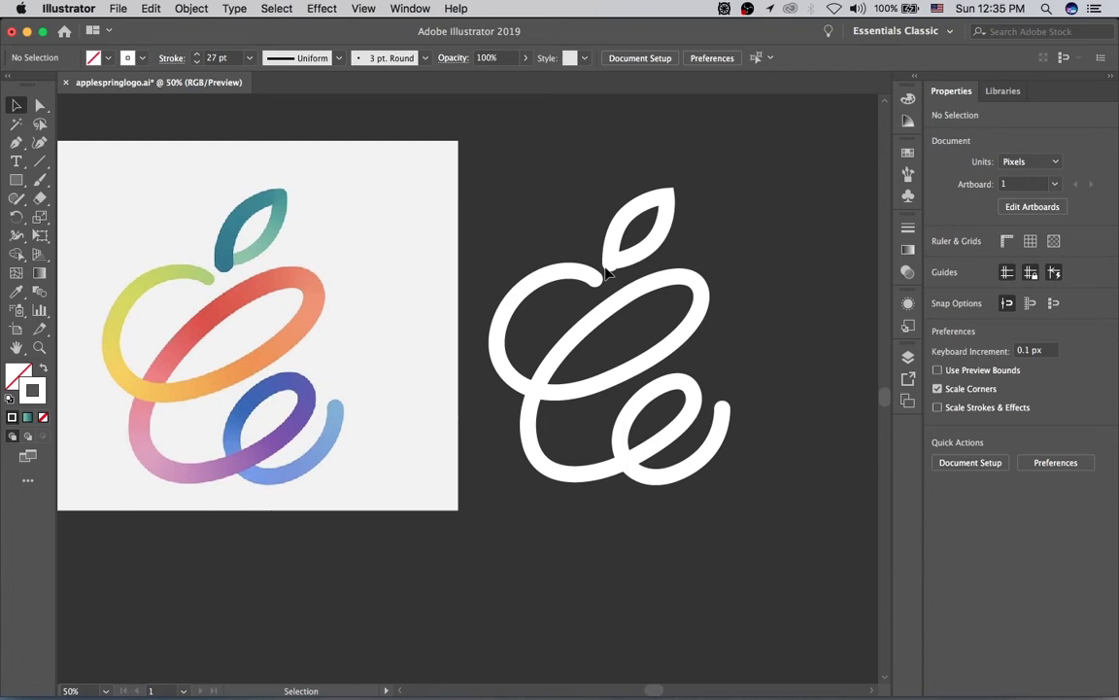
# - Apply the green-to-teal linear gradient to the stroke of the apple body path
pyautogui.click(909, 249)
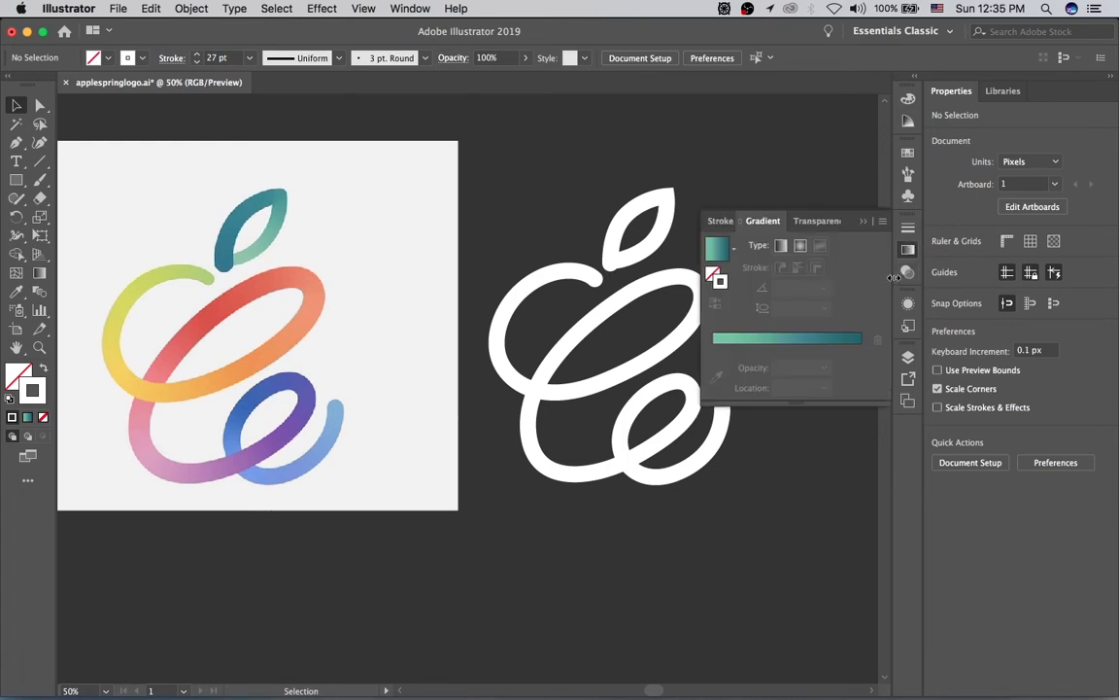
pyautogui.click(764, 218)
pyautogui.click(704, 294)
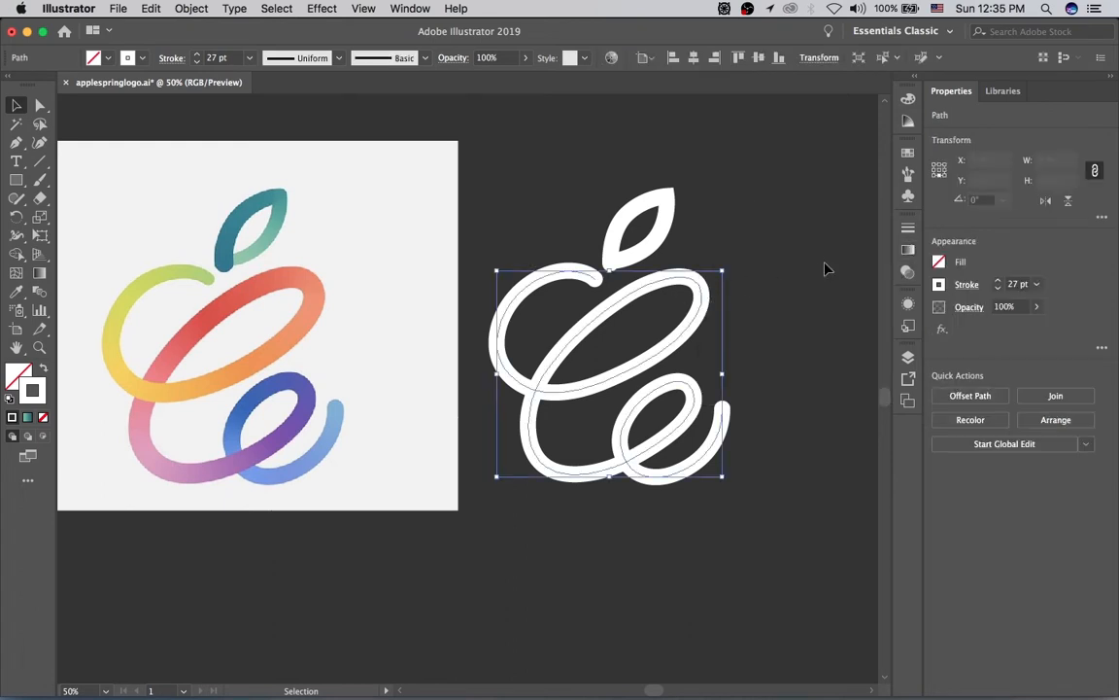
pyautogui.click(909, 249)
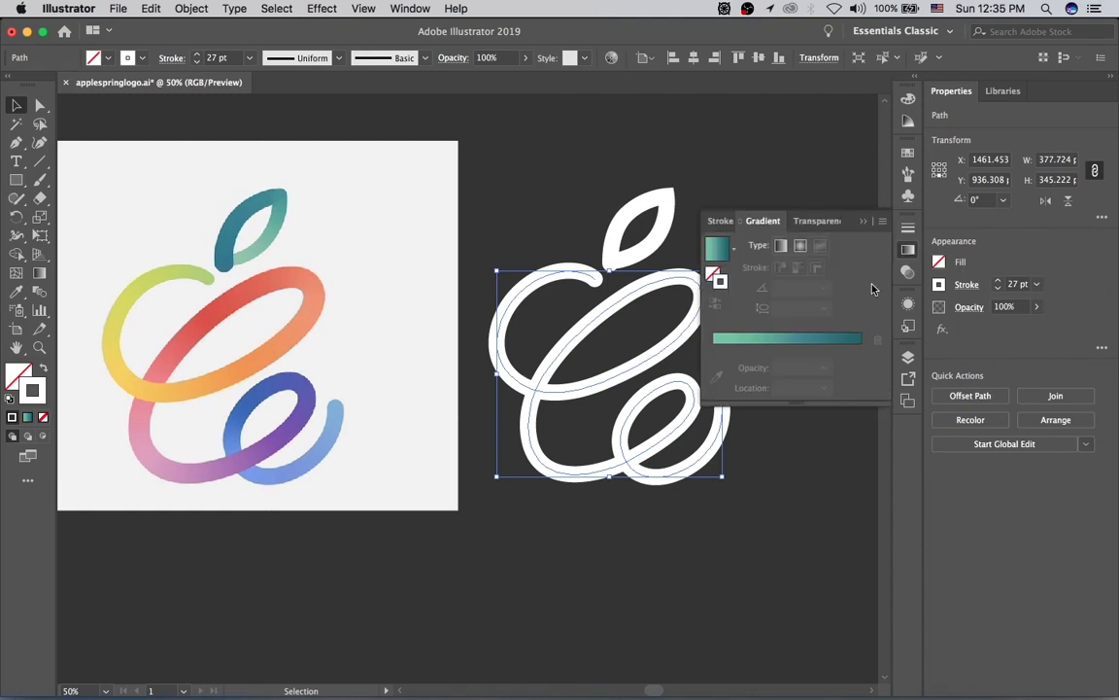
pyautogui.click(802, 341)
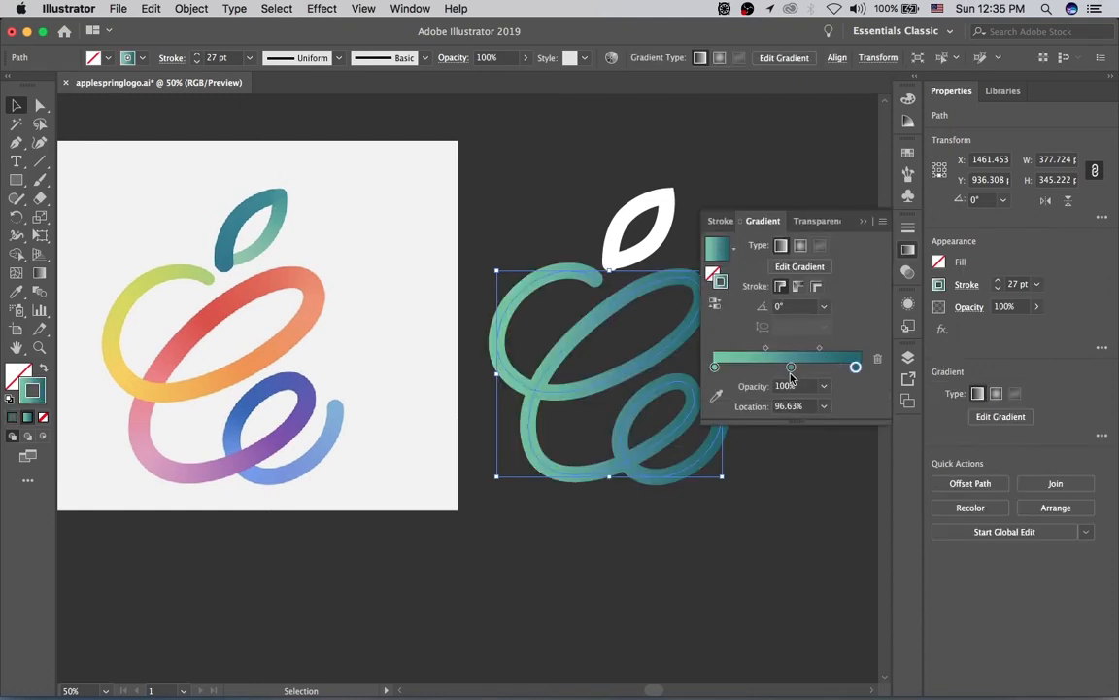
# - Remove the middle color stop from the body's stroke gradient and set the dark teal end stop's location to 96.29%
pyautogui.moveTo(791, 367); pyautogui.dragTo(800, 437)
pyautogui.moveTo(857, 368); pyautogui.dragTo(854, 369)
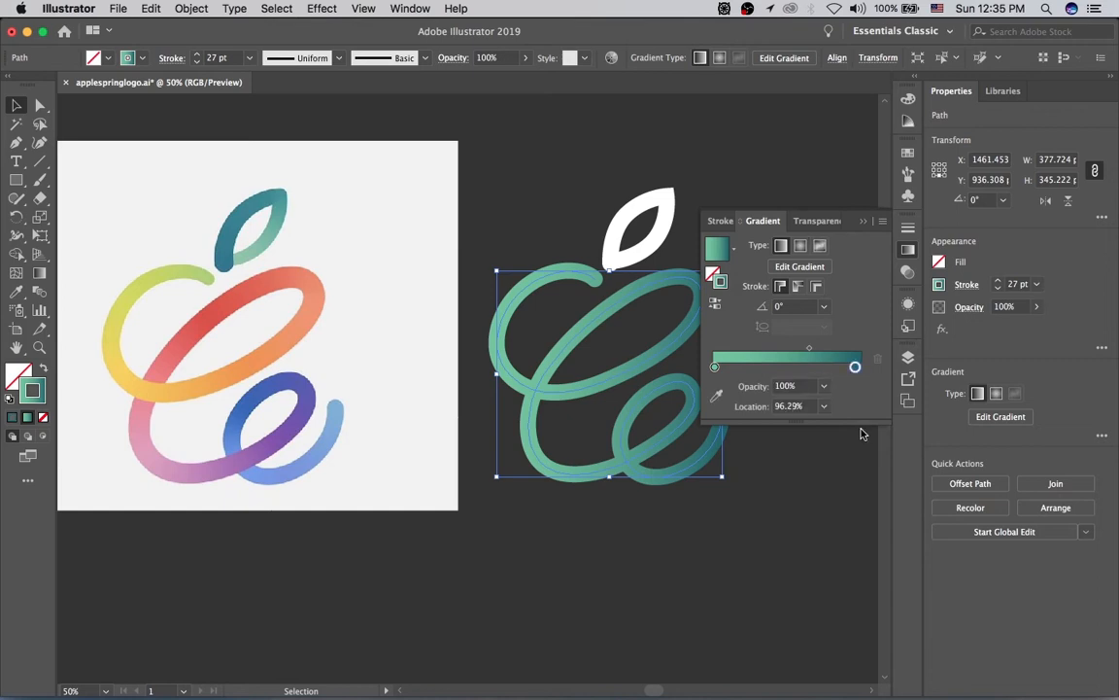
pyautogui.click(763, 221)
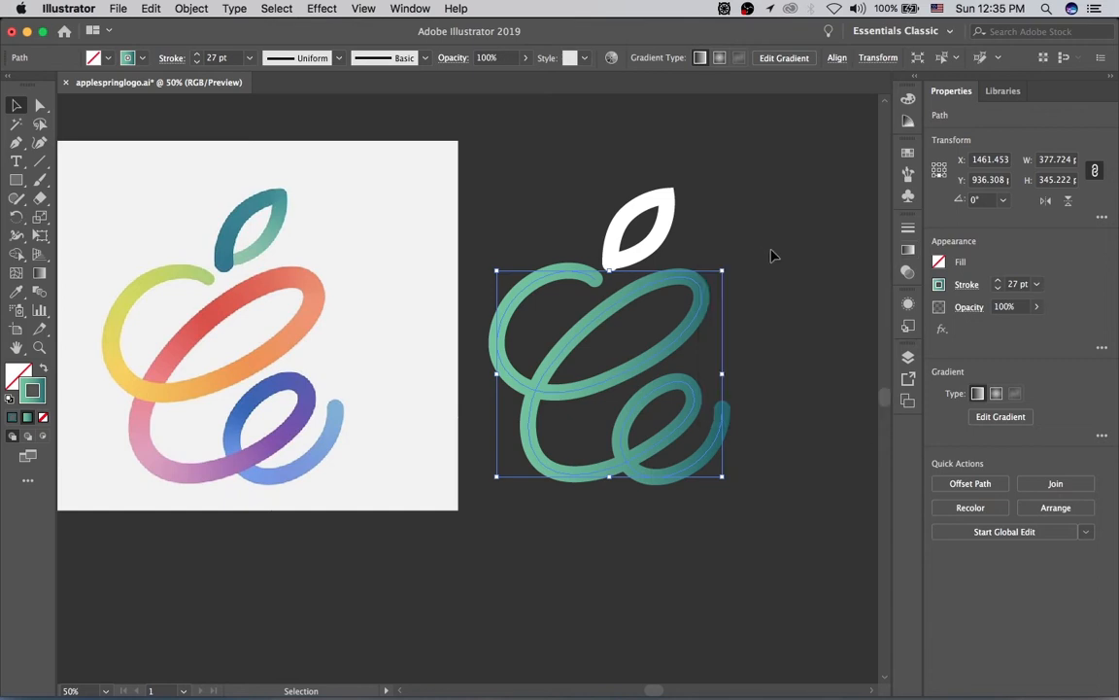
pyautogui.click(729, 354)
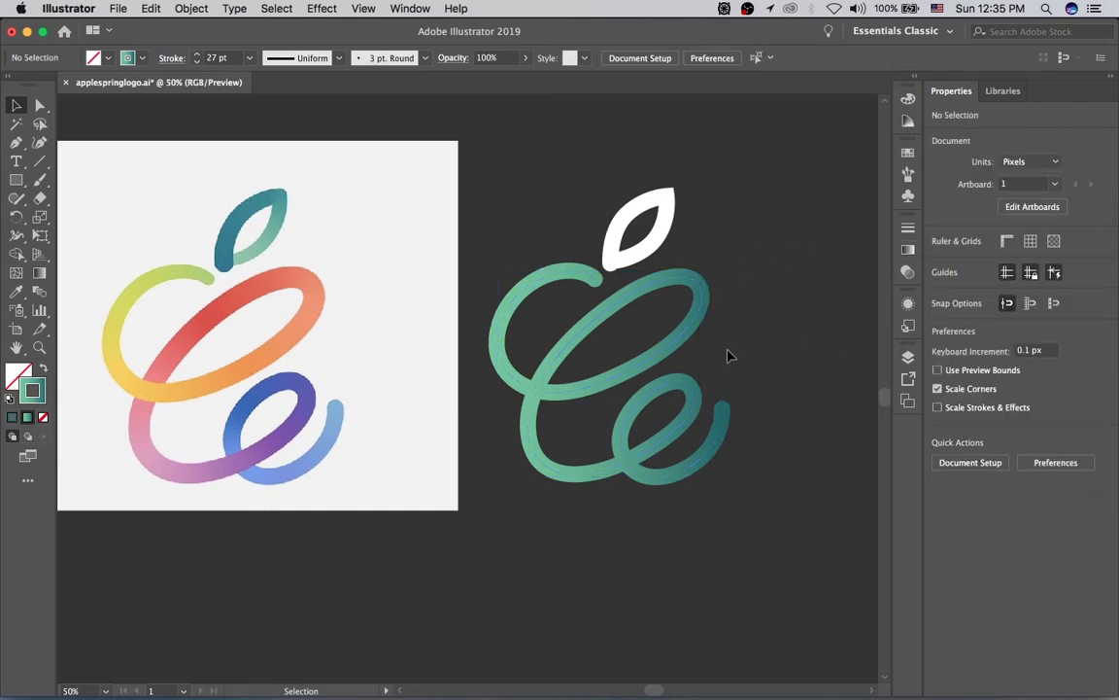
# - Apply the blue-magenta-red-yellow-green gradient from the Spectrums gradient swatch library to the apple body's stroke and close the library
pyautogui.click(684, 349)
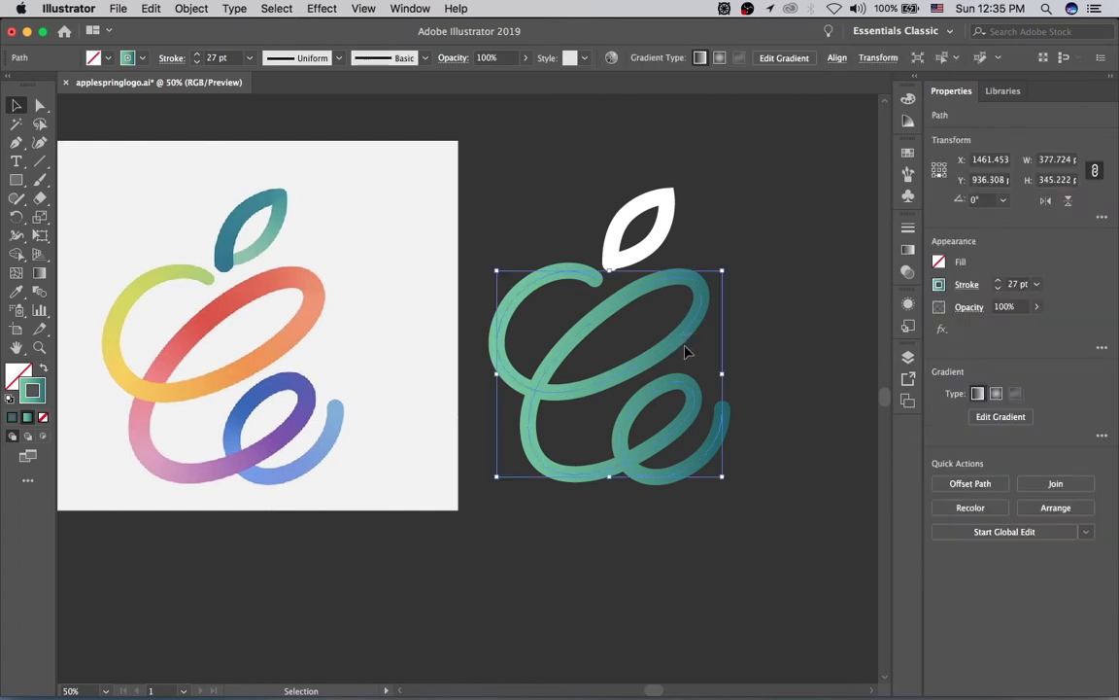
pyautogui.click(171, 57)
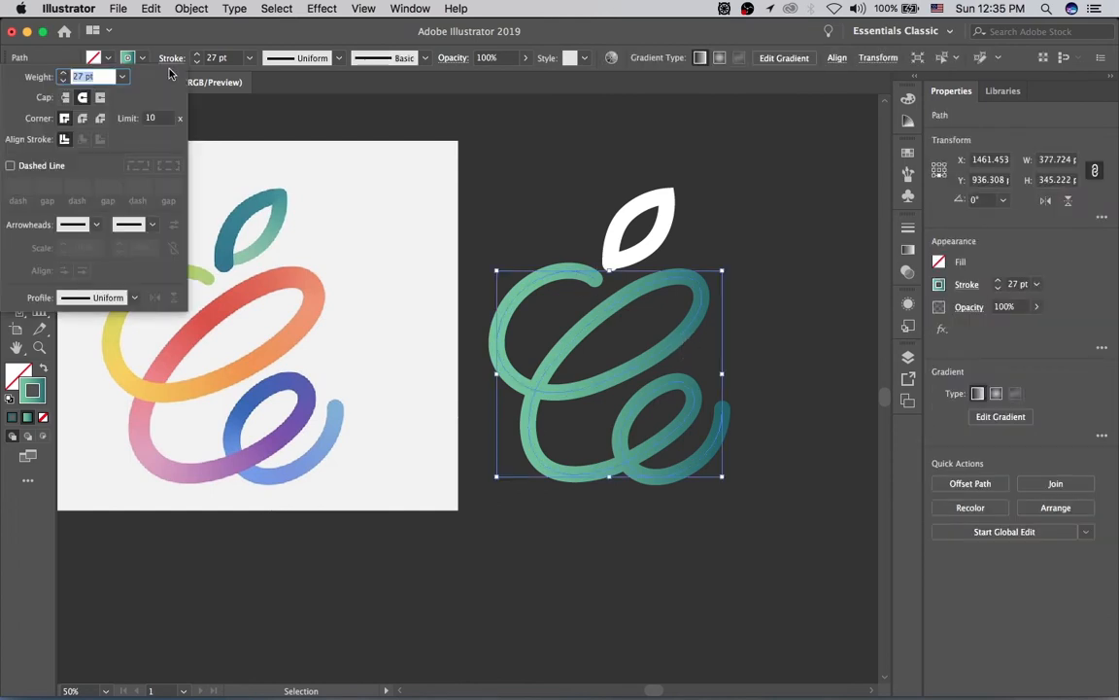
pyautogui.click(101, 57)
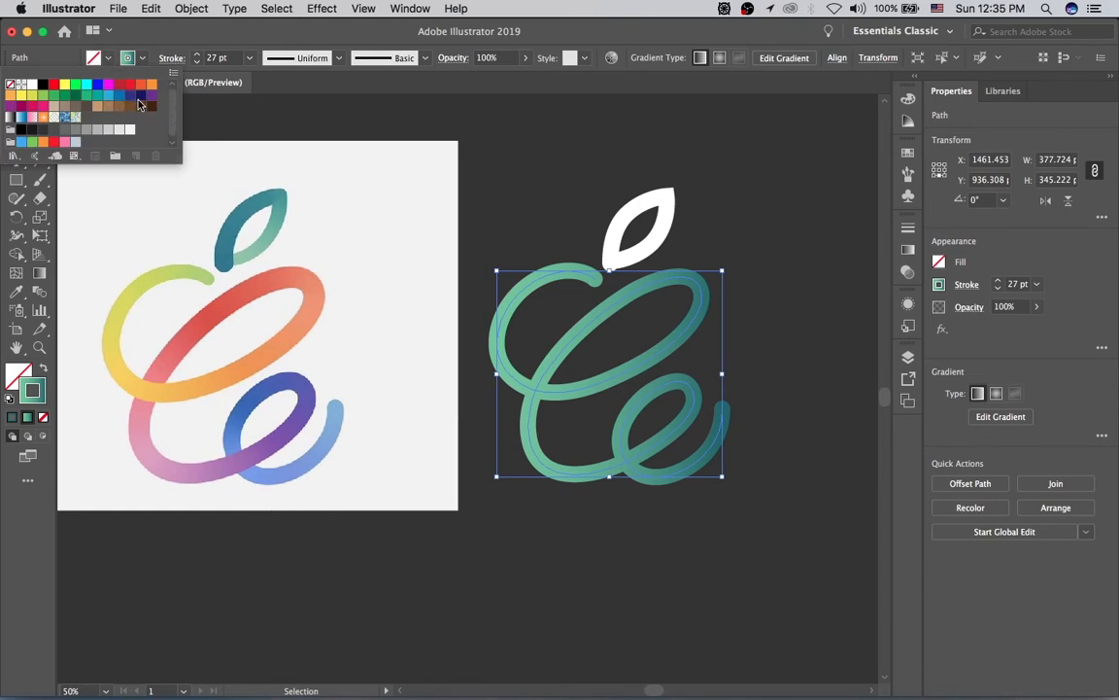
pyautogui.click(174, 73)
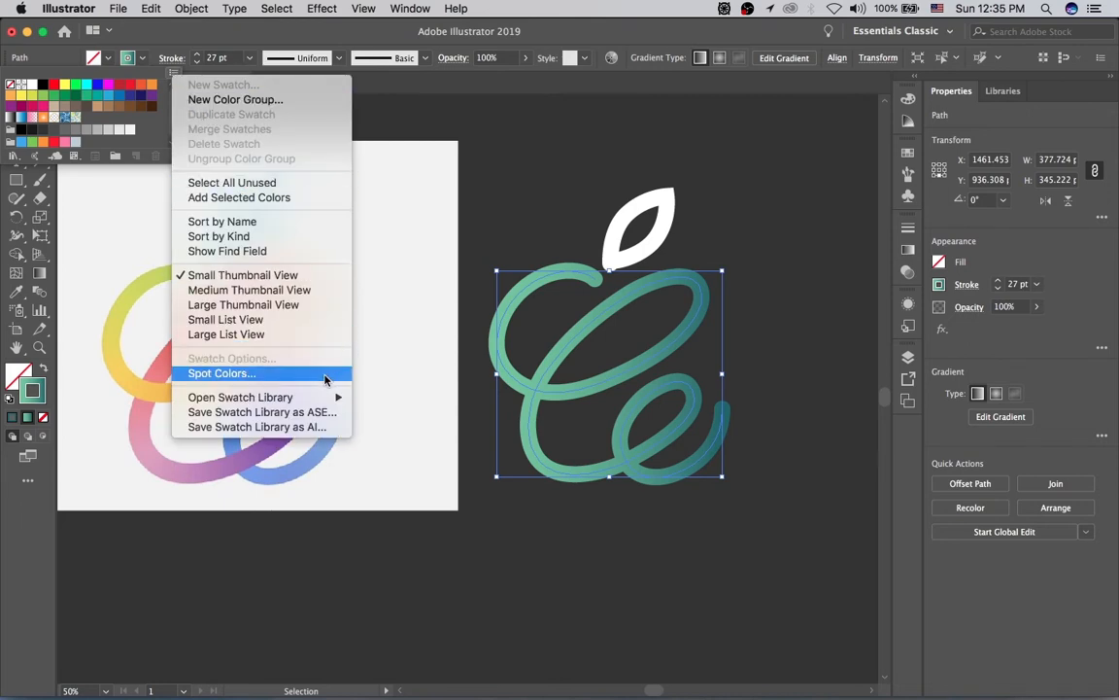
pyautogui.moveTo(327, 396)
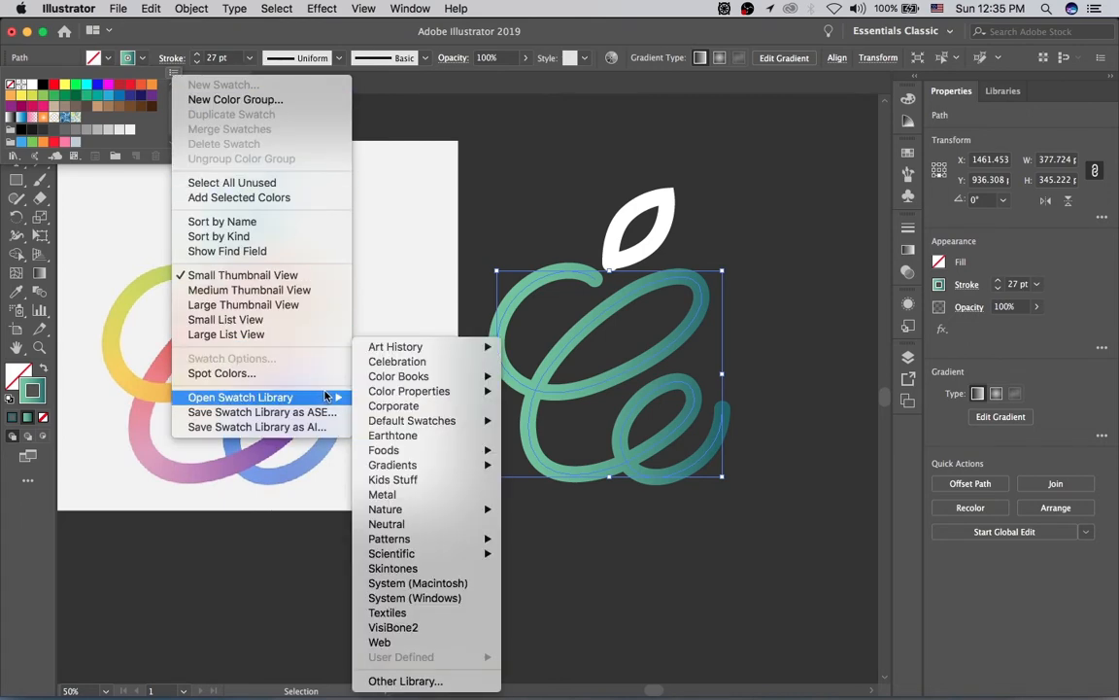
pyautogui.moveTo(428, 465)
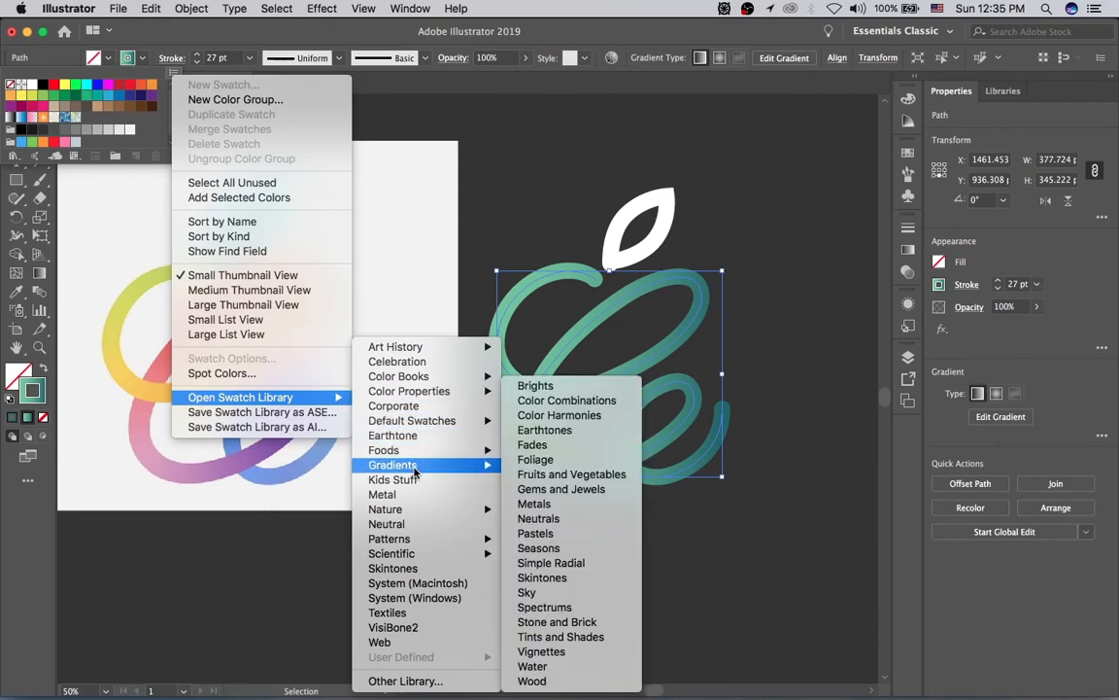
pyautogui.click(556, 607)
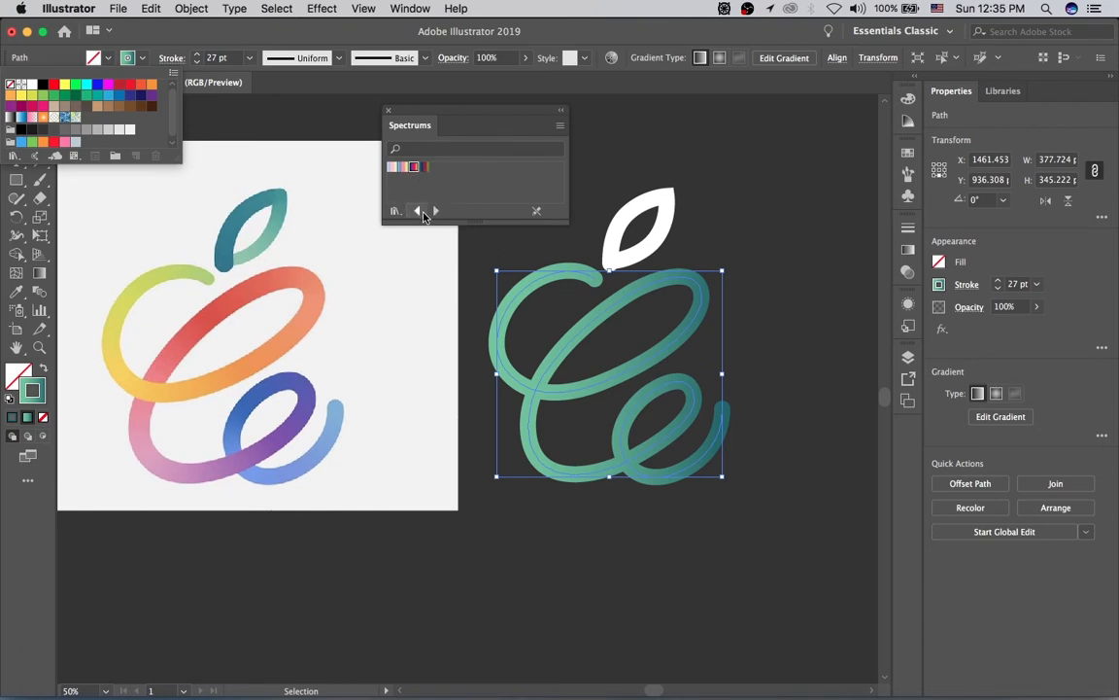
pyautogui.click(414, 170)
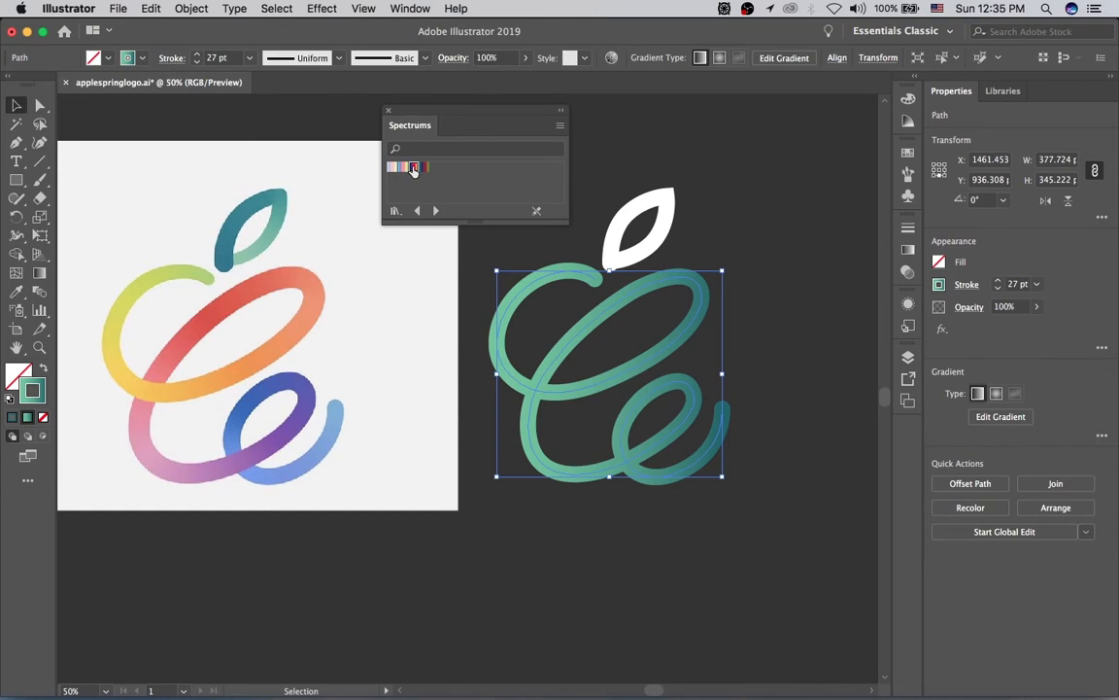
pyautogui.click(414, 170)
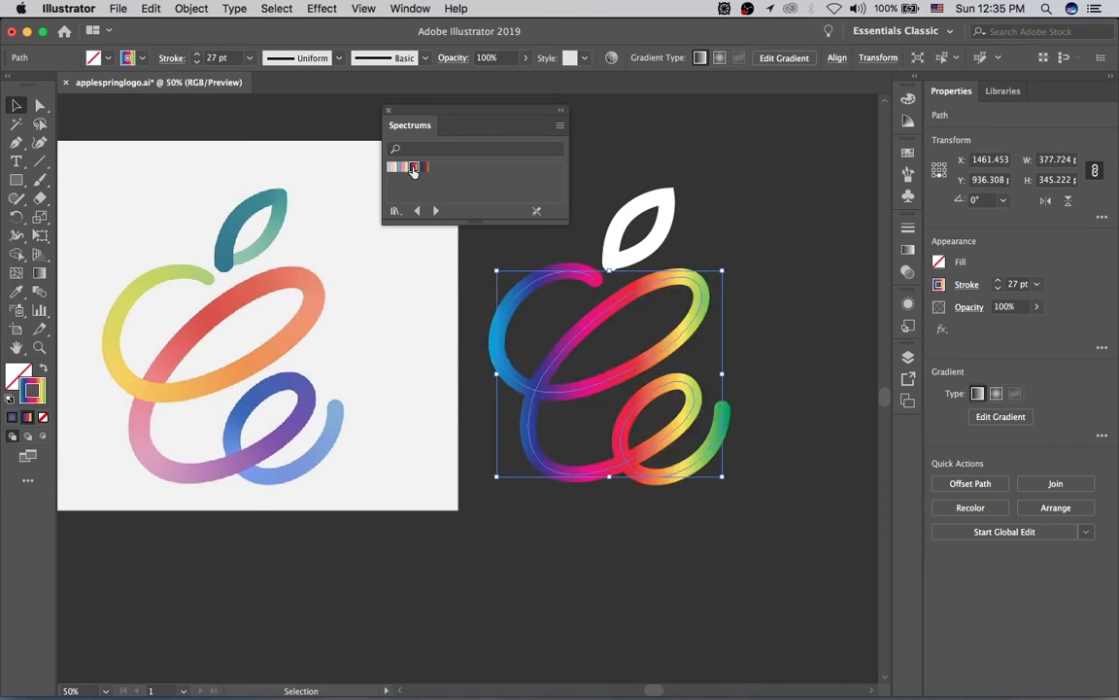
pyautogui.click(390, 114)
pyautogui.press('super+shift+b')
pyautogui.moveTo(544, 192); pyautogui.dragTo(542, 180)
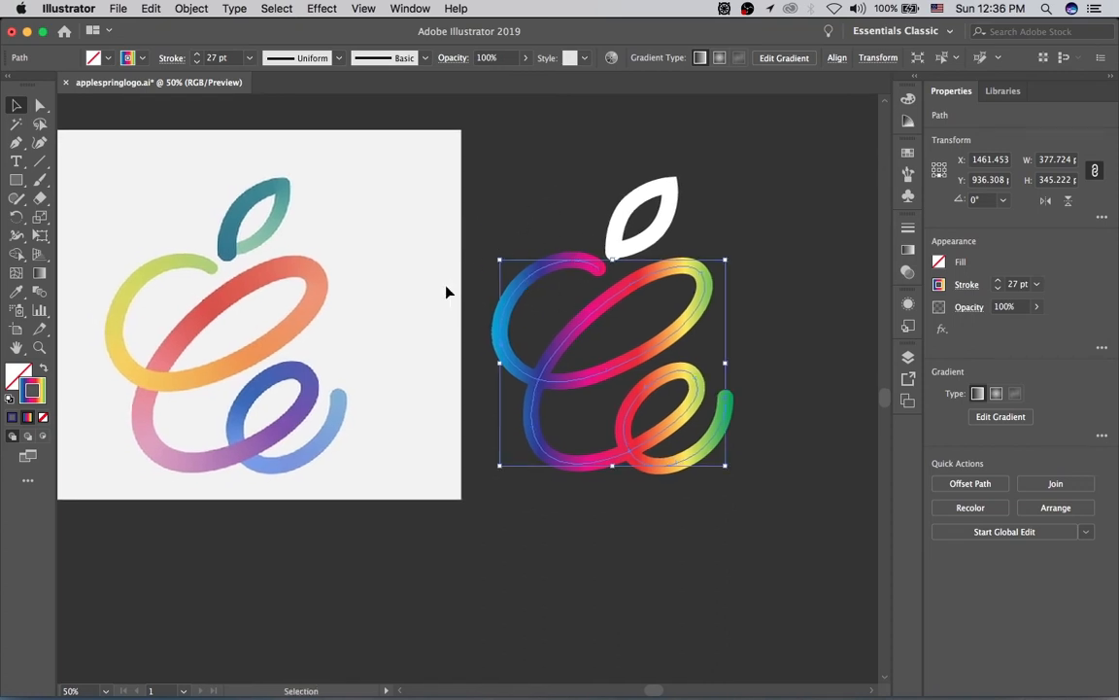
# - Set the body's stroke gradient to run along the stroke, reverse its colors to start from green, and deselect the path
pyautogui.click(910, 254)
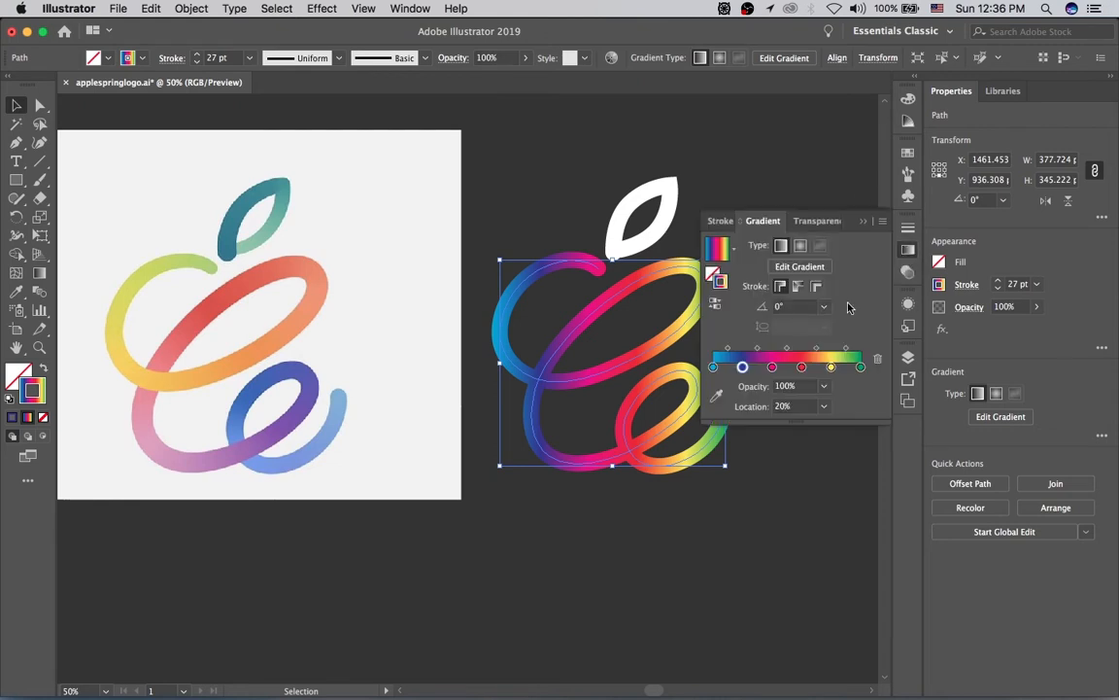
pyautogui.click(797, 286)
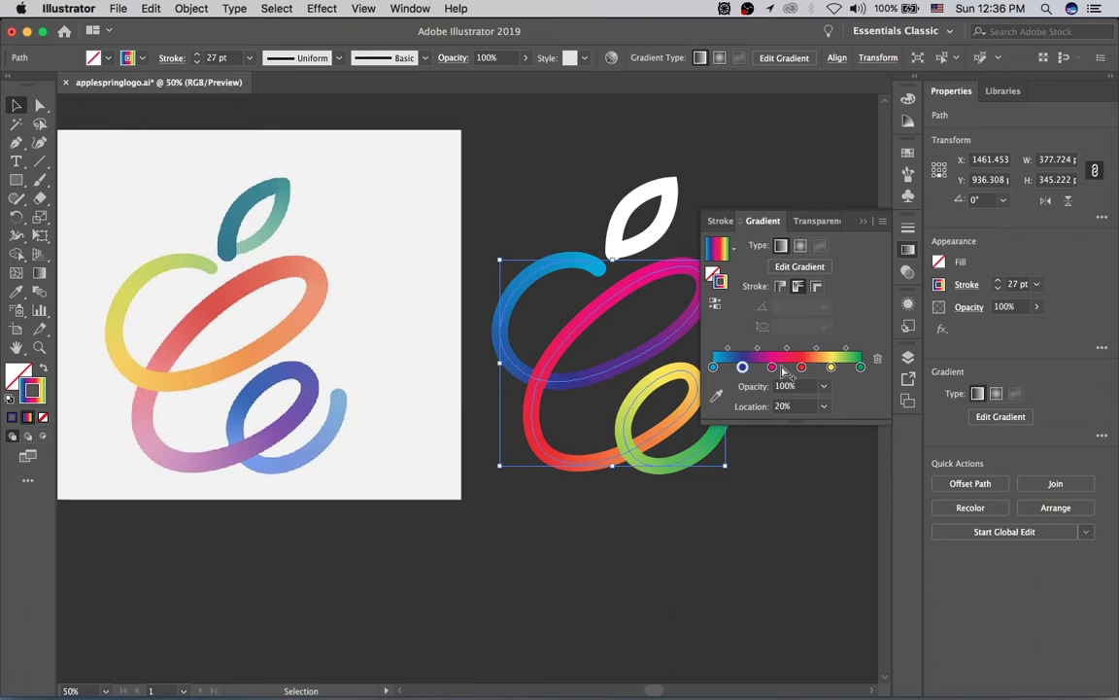
pyautogui.click(715, 307)
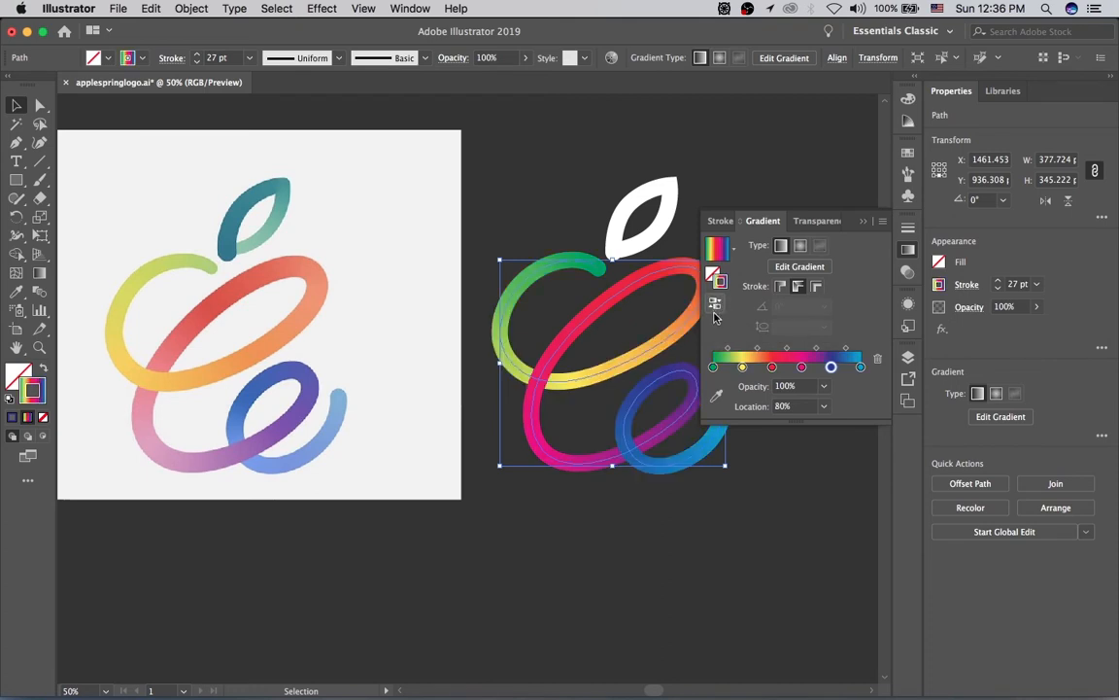
pyautogui.click(754, 222)
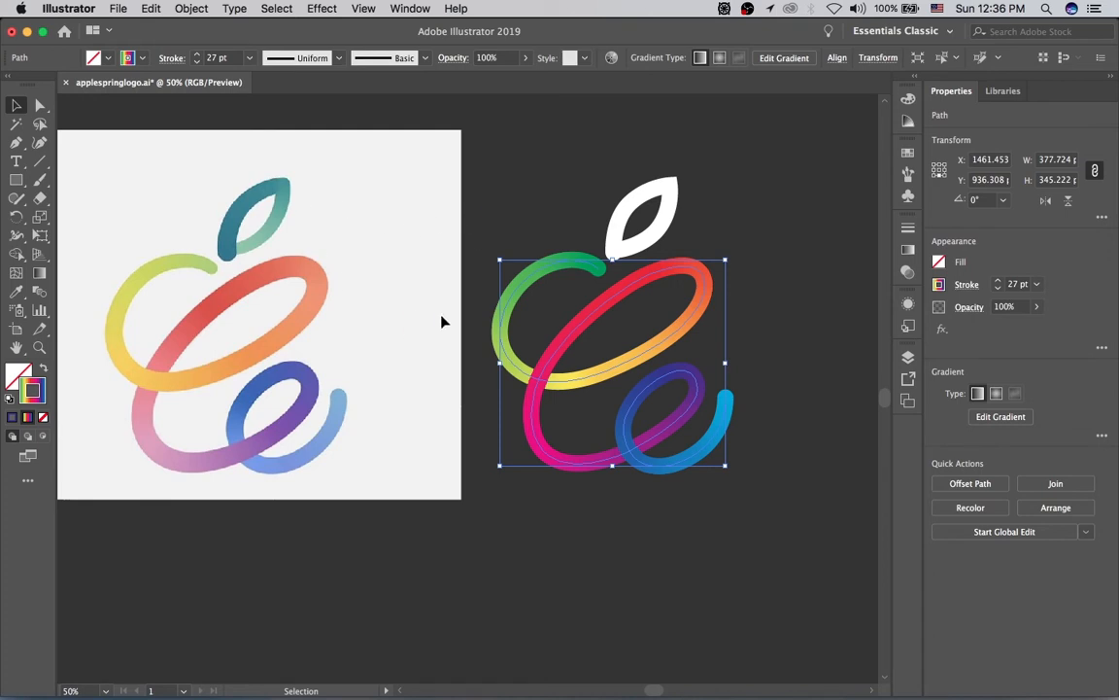
pyautogui.click(425, 205)
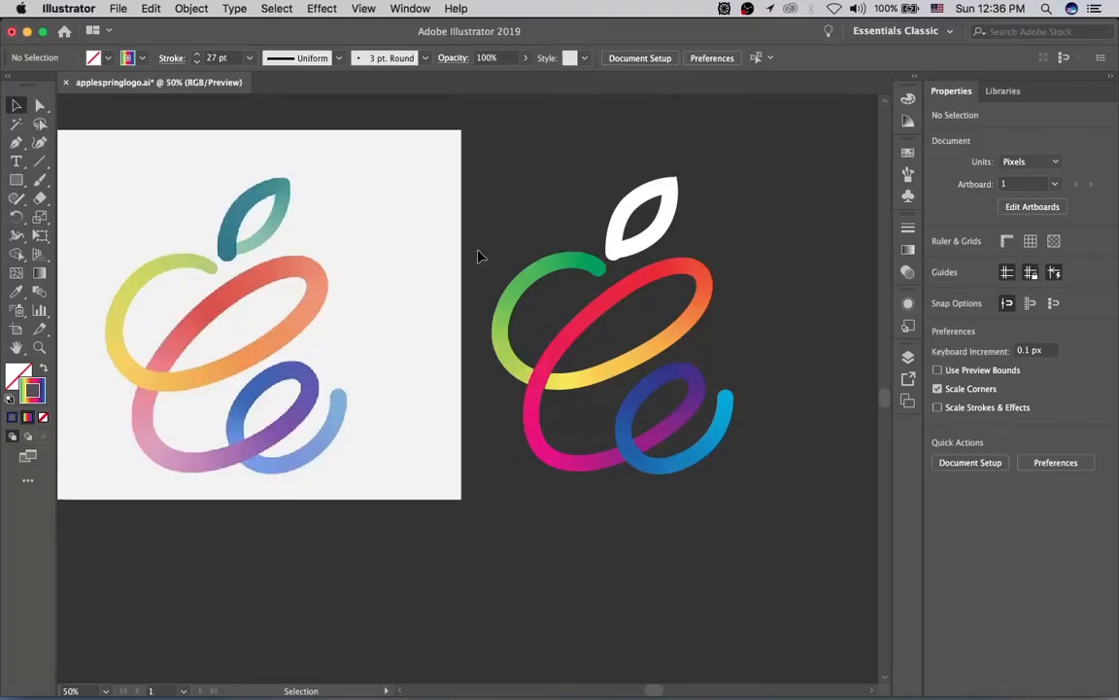
# - Reverse the path direction of the apple body and deselect it
pyautogui.moveTo(478, 256); pyautogui.dragTo(559, 429)
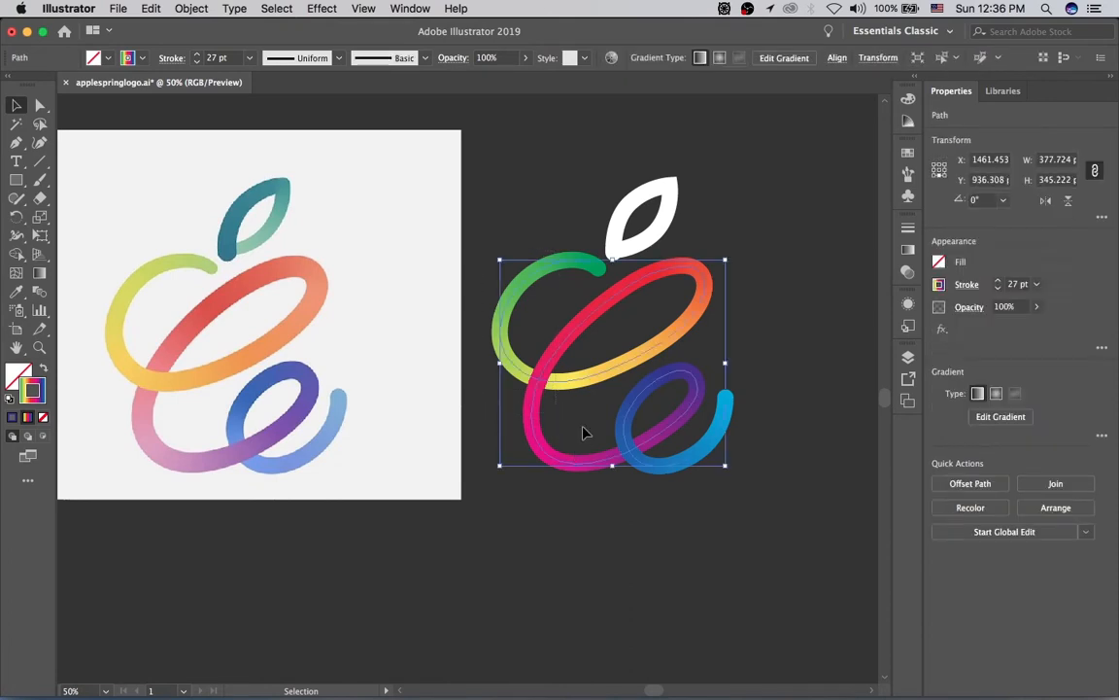
pyautogui.click(189, 9)
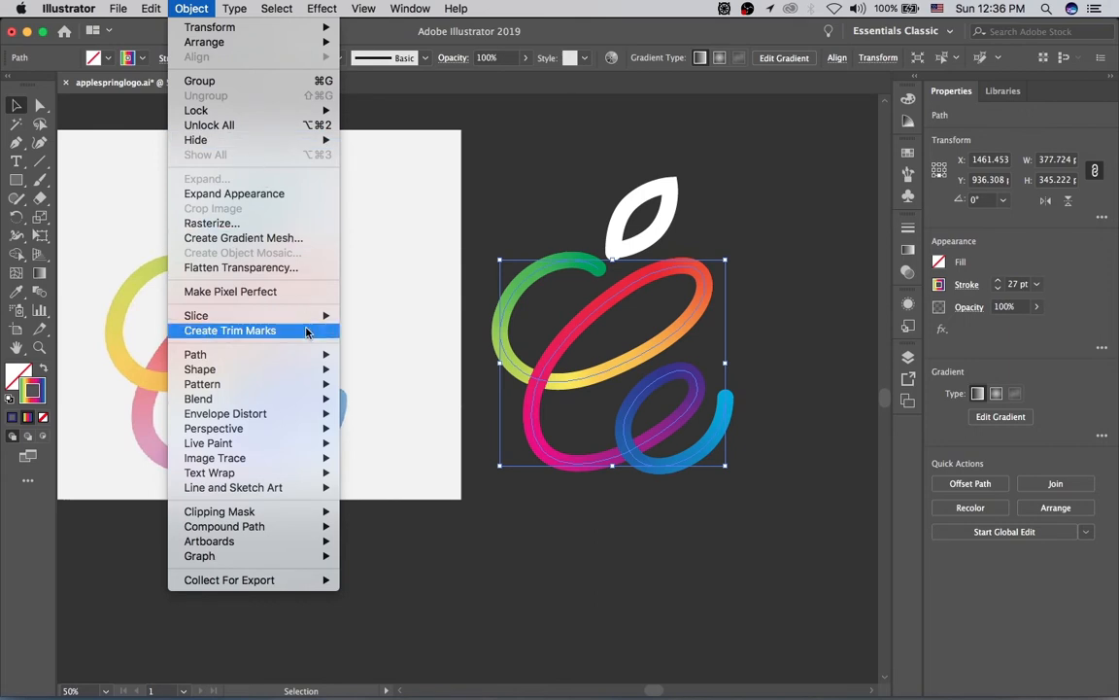
pyautogui.moveTo(292, 354)
pyautogui.click(387, 423)
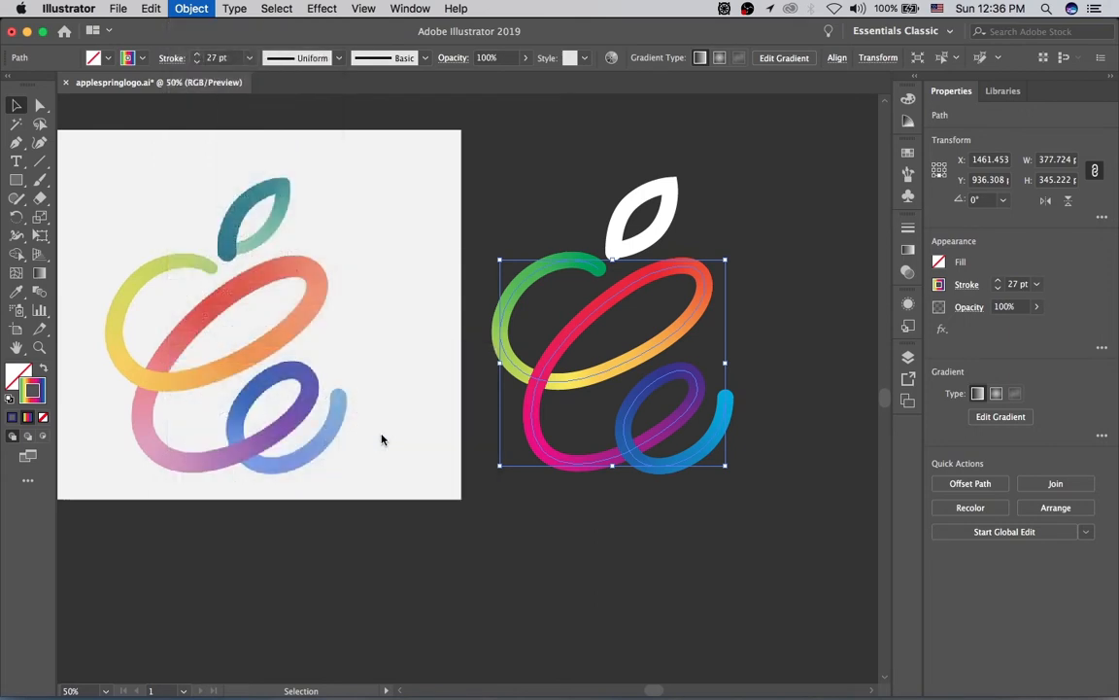
pyautogui.click(423, 309)
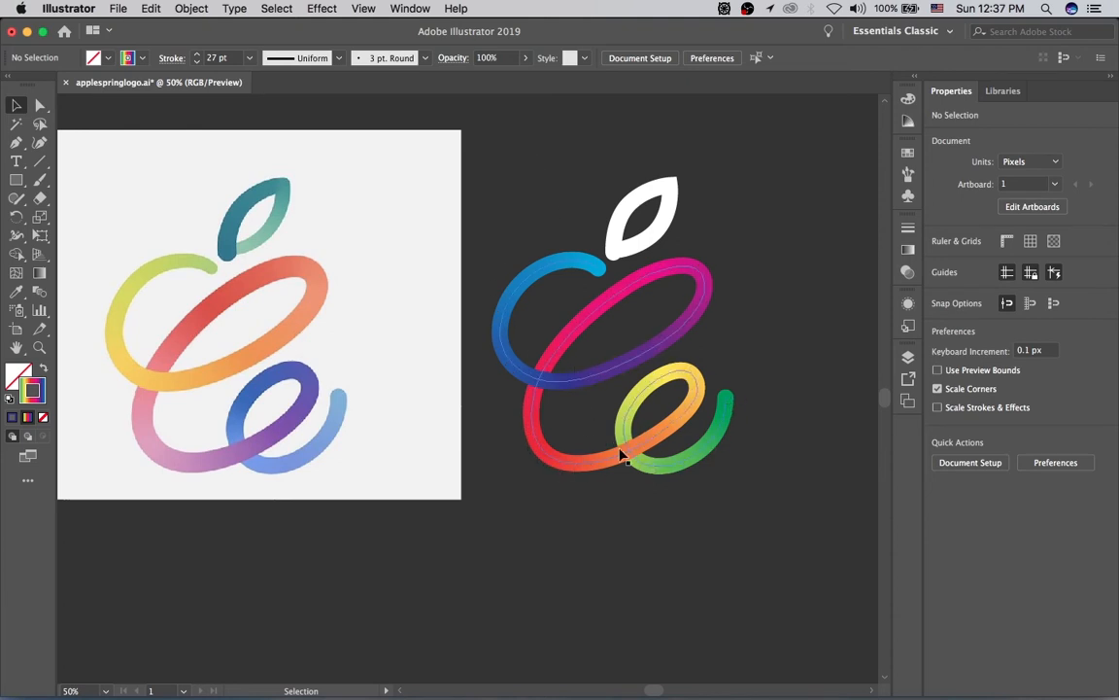
# - Reverse the body's stroke gradient so green starts at the apple's upper end, and deselect the path
pyautogui.click(612, 383)
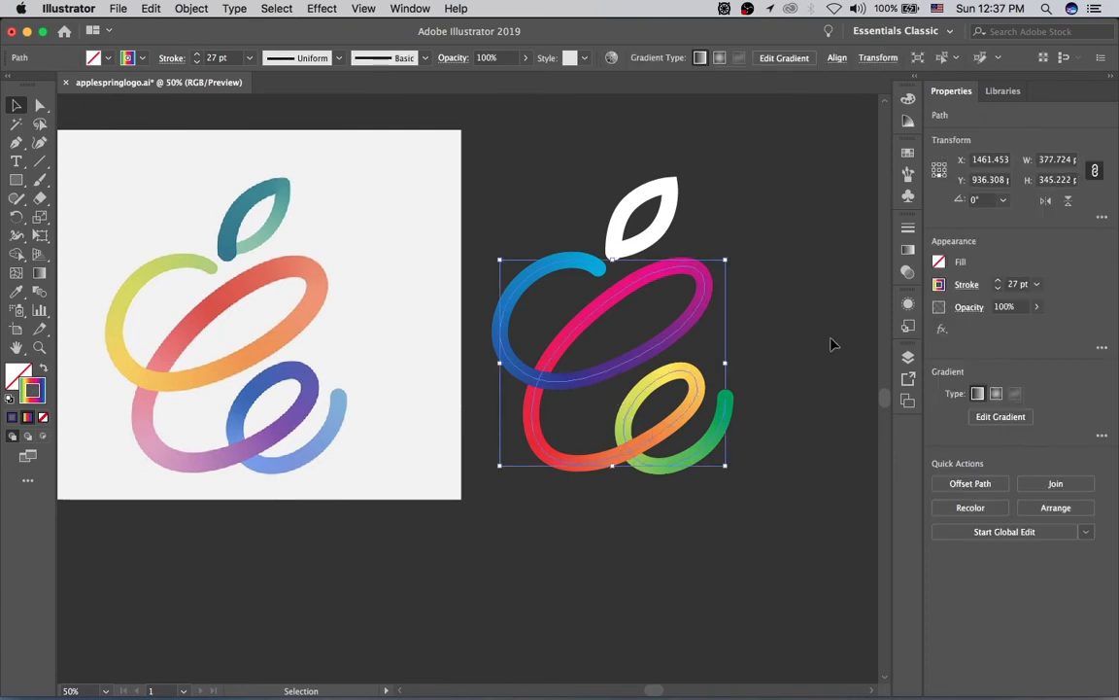
pyautogui.click(907, 251)
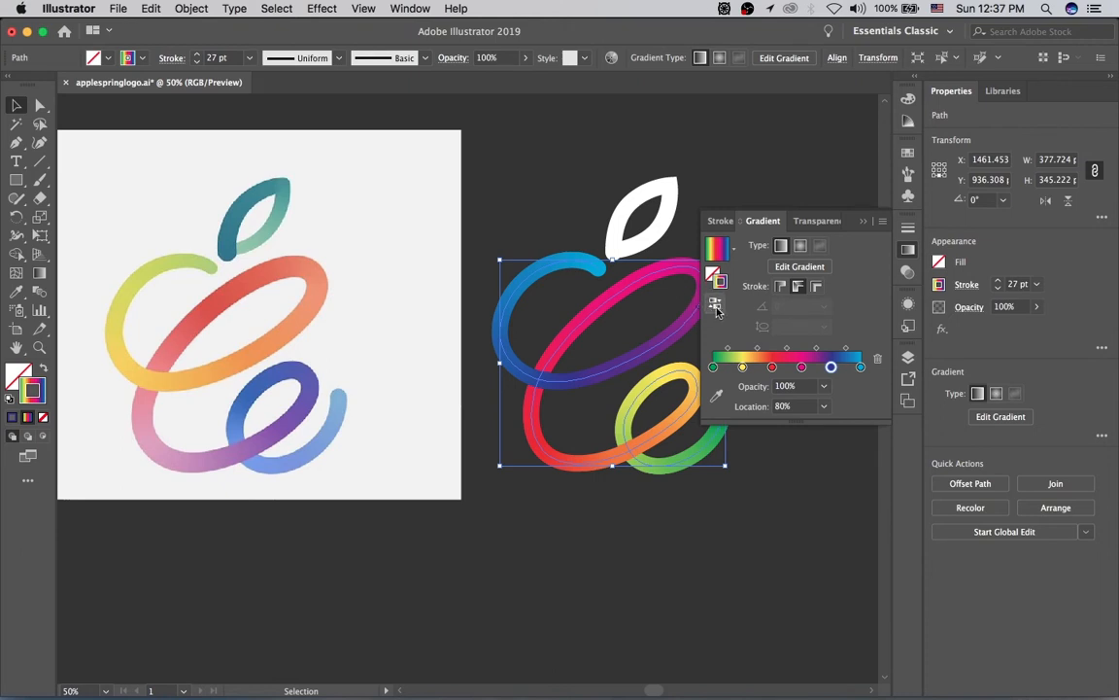
pyautogui.click(716, 307)
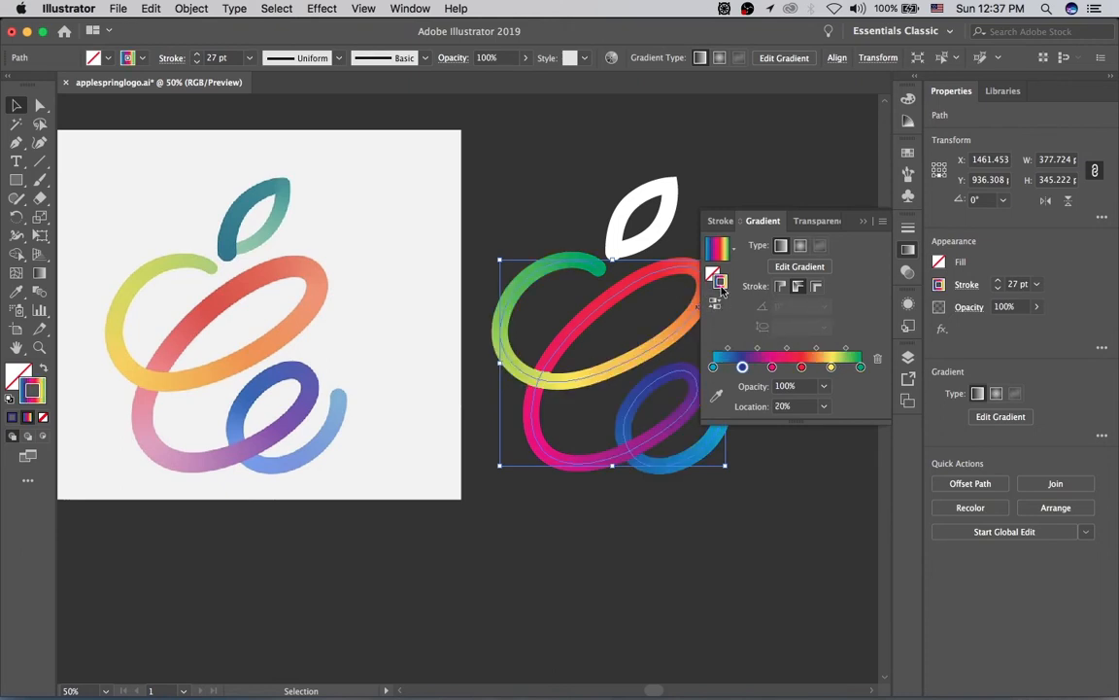
pyautogui.click(764, 222)
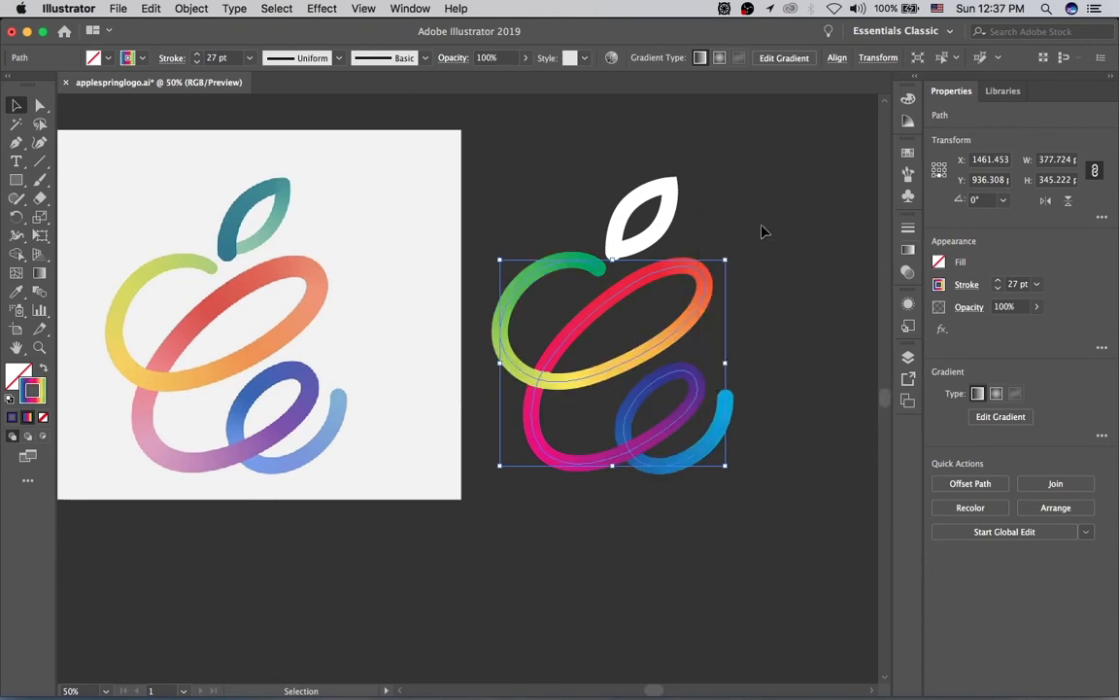
pyautogui.click(762, 296)
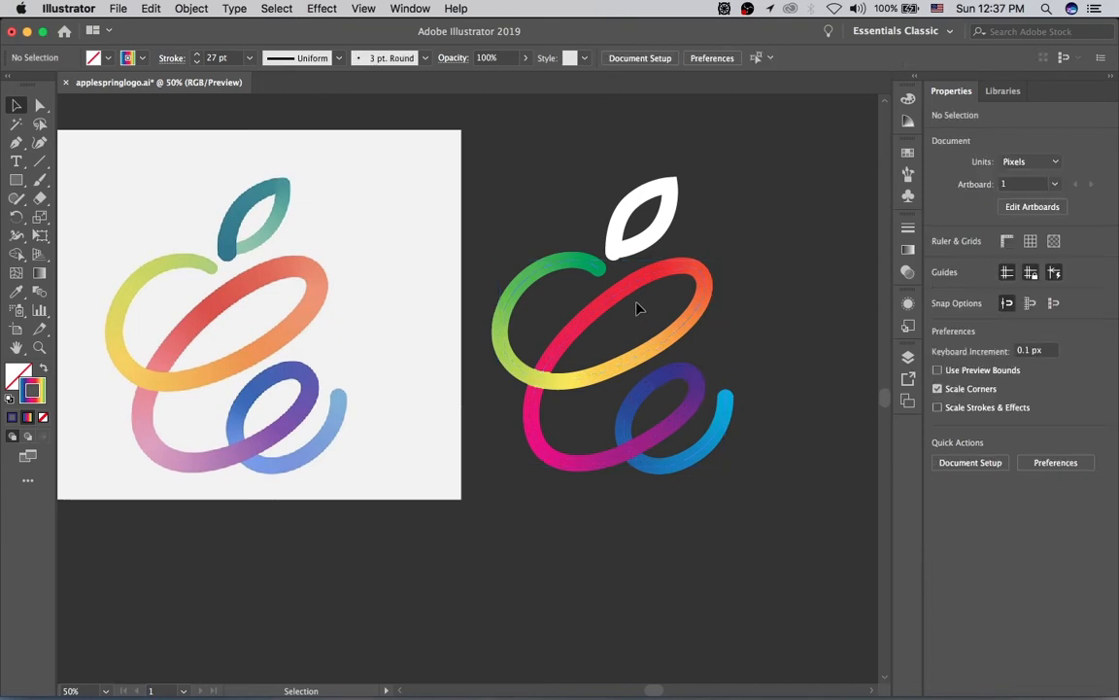
# - Widen the apple body's stroke to about 39.13 px at the red part of the upper loop with the Width tool
pyautogui.hotkey('shift', 'w')
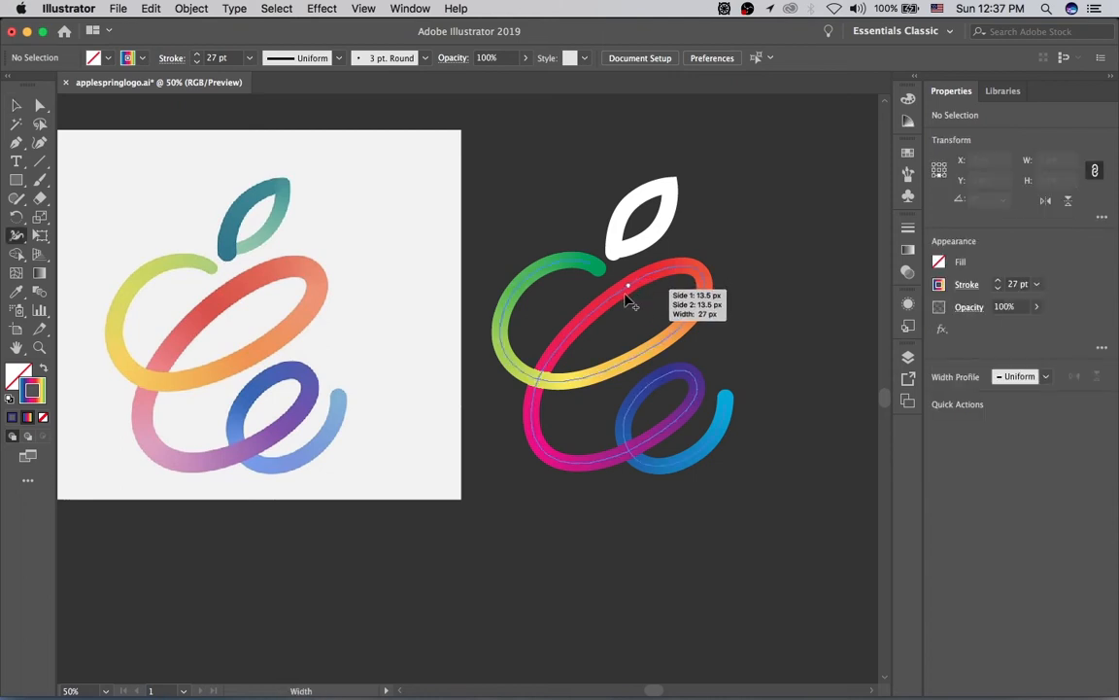
pyautogui.press('v')
pyautogui.click(651, 328)
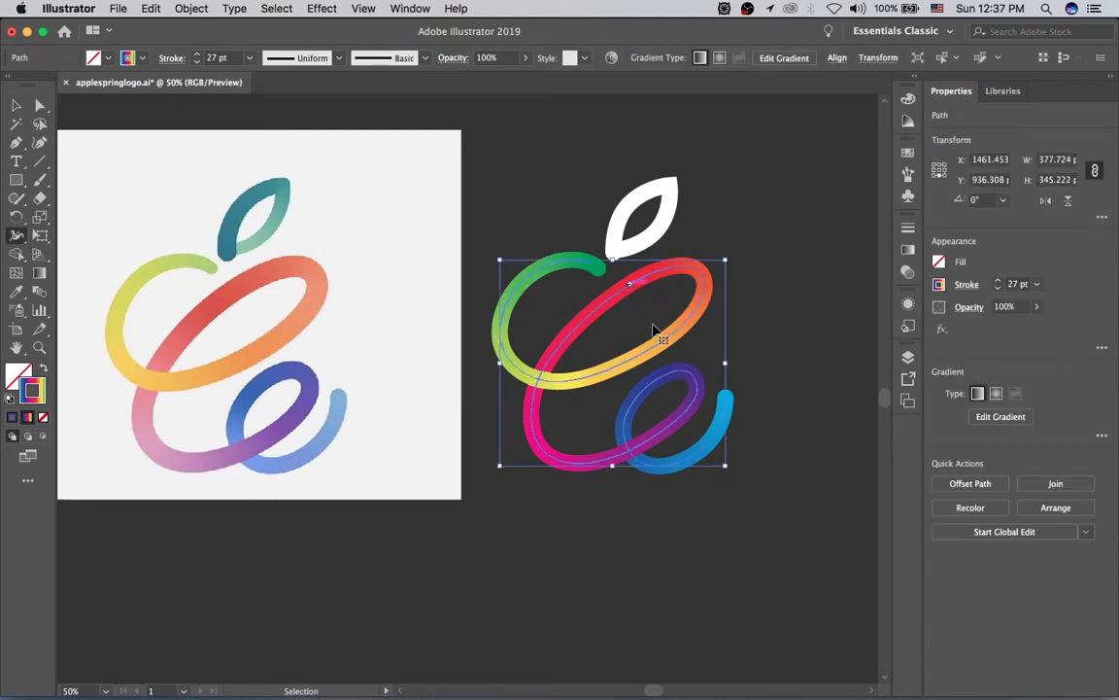
pyautogui.keyDown('super'); pyautogui.click(617, 317); pyautogui.keyUp('super')
pyautogui.moveTo(540, 358); pyautogui.dragTo(719, 302)
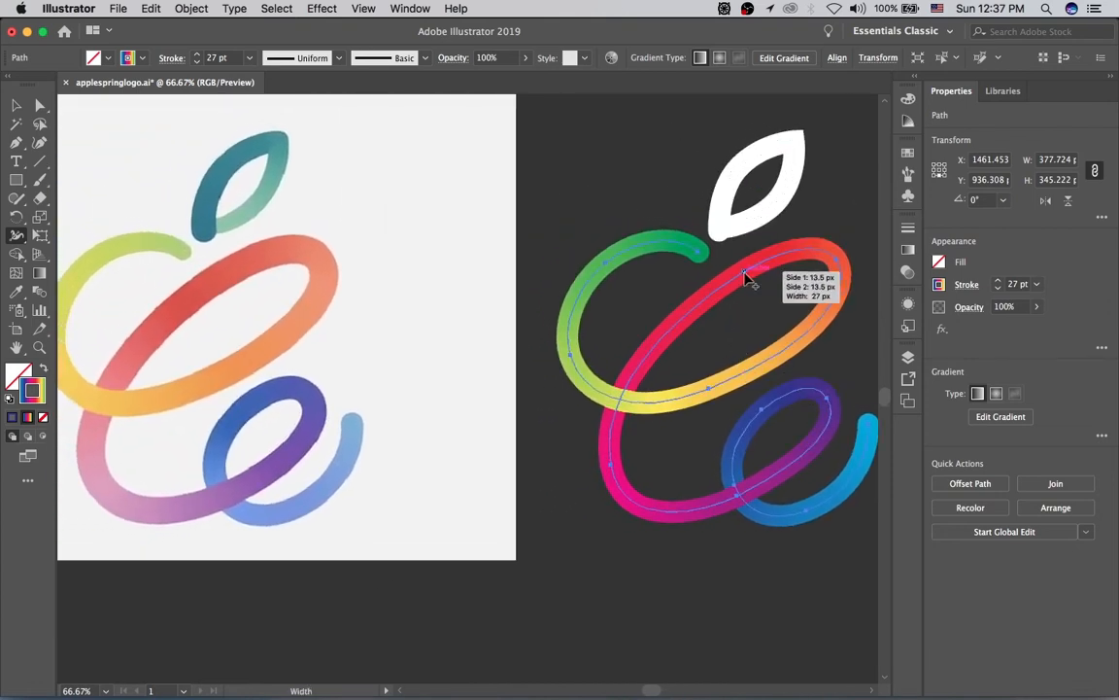
pyautogui.moveTo(744, 275); pyautogui.dragTo(734, 263)
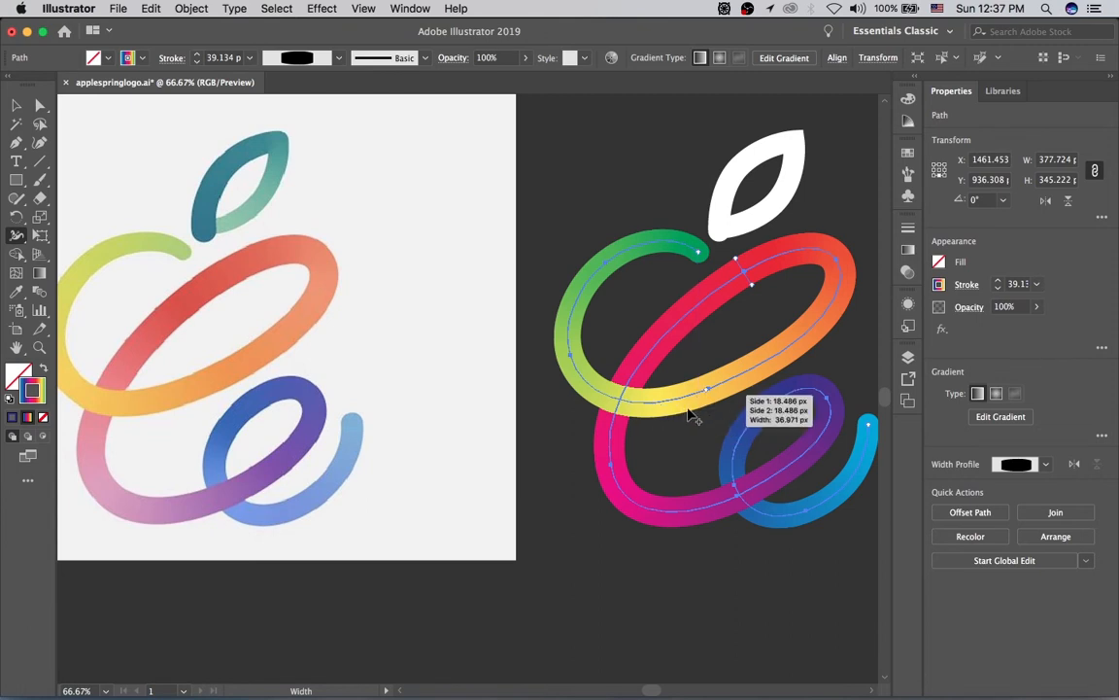
# - Narrow the body's stroke slightly at the yellow curve and at its green end with the Width tool, and deselect the path
pyautogui.moveTo(714, 408); pyautogui.dragTo(717, 407)
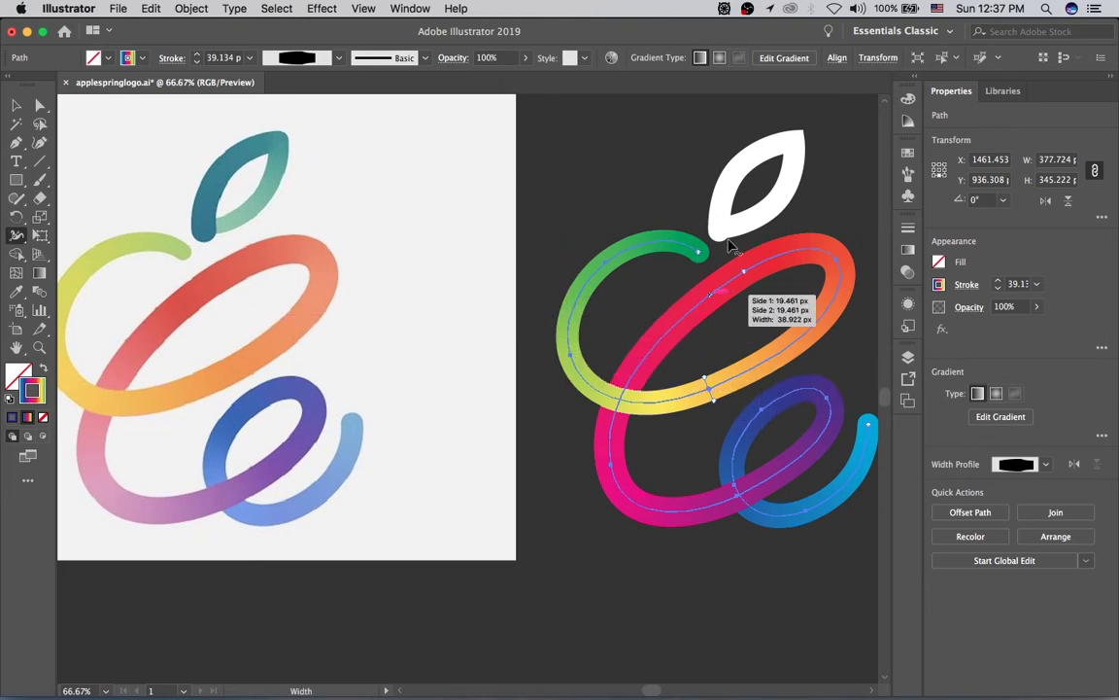
pyautogui.moveTo(706, 251); pyautogui.dragTo(705, 250)
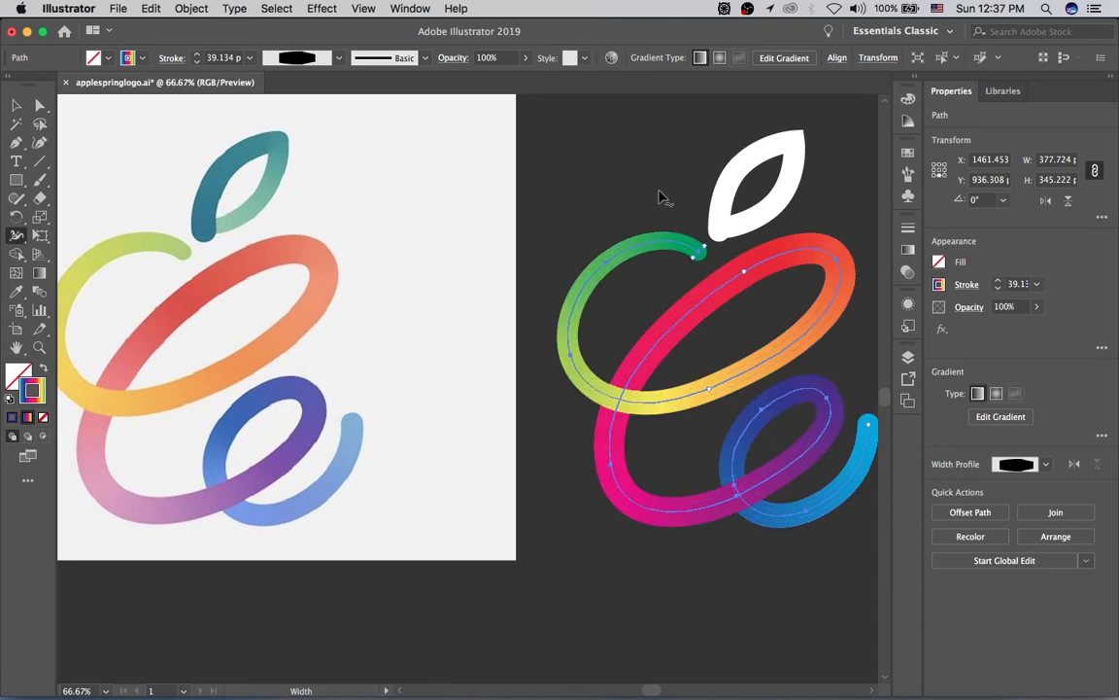
pyautogui.moveTo(704, 325)
pyautogui.mouseDown()
pyautogui.moveTo(723, 303)
pyautogui.moveTo(687, 318)
pyautogui.mouseUp()
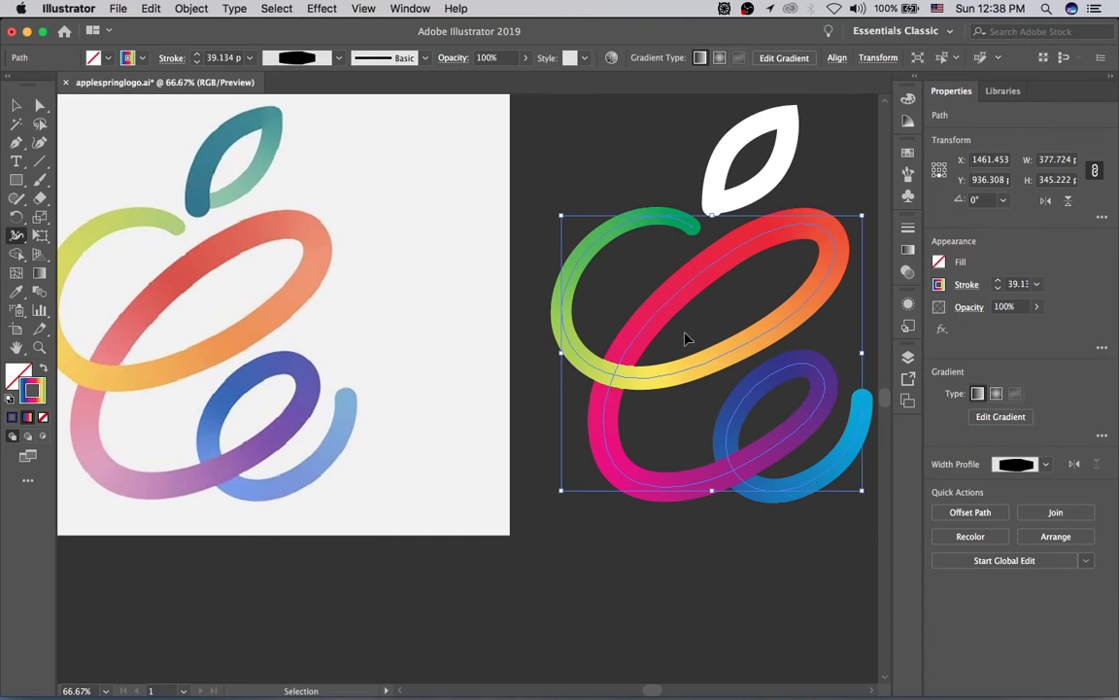
pyautogui.press('super+minus')
pyautogui.hscroll(-6, 485, 150)
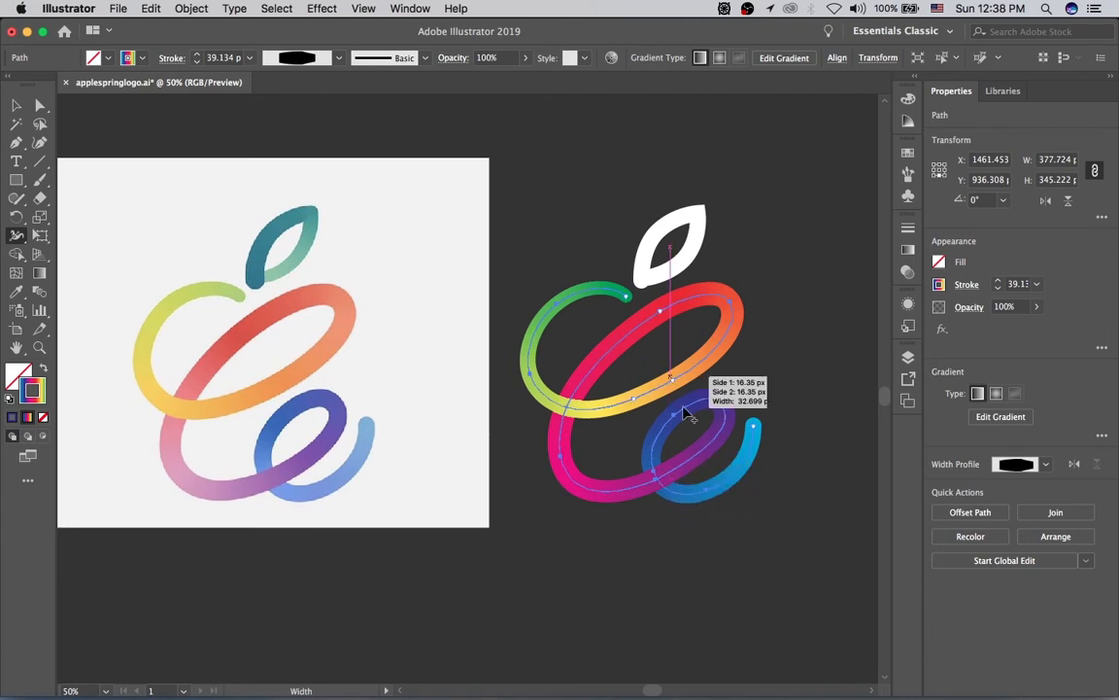
pyautogui.press('v')
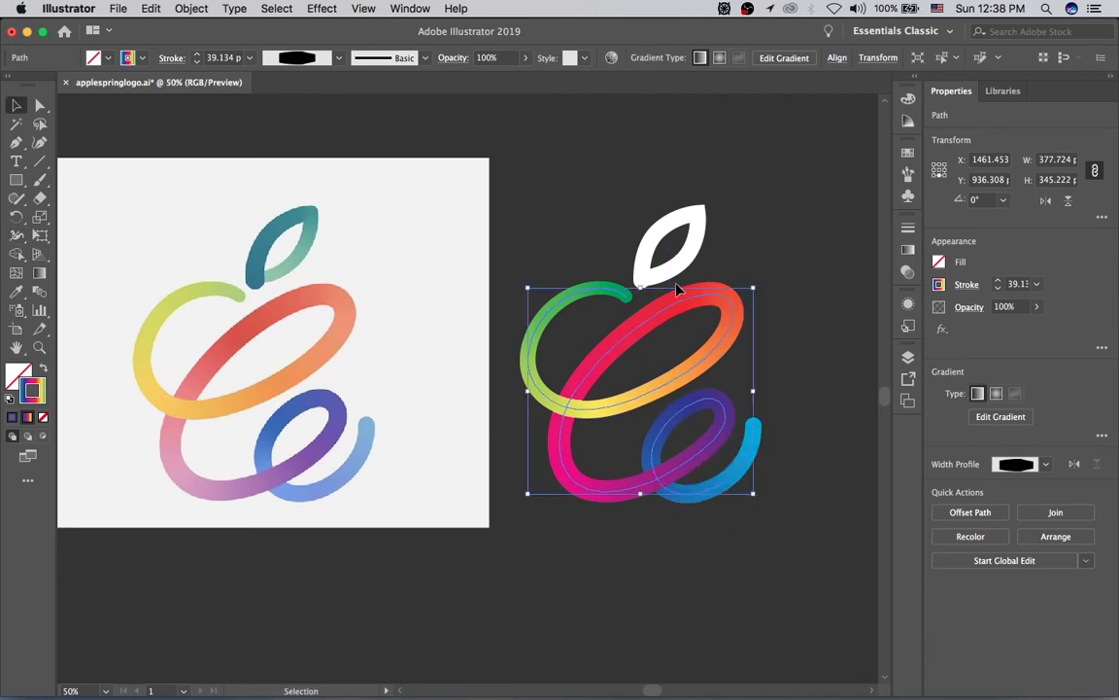
pyautogui.click(749, 245)
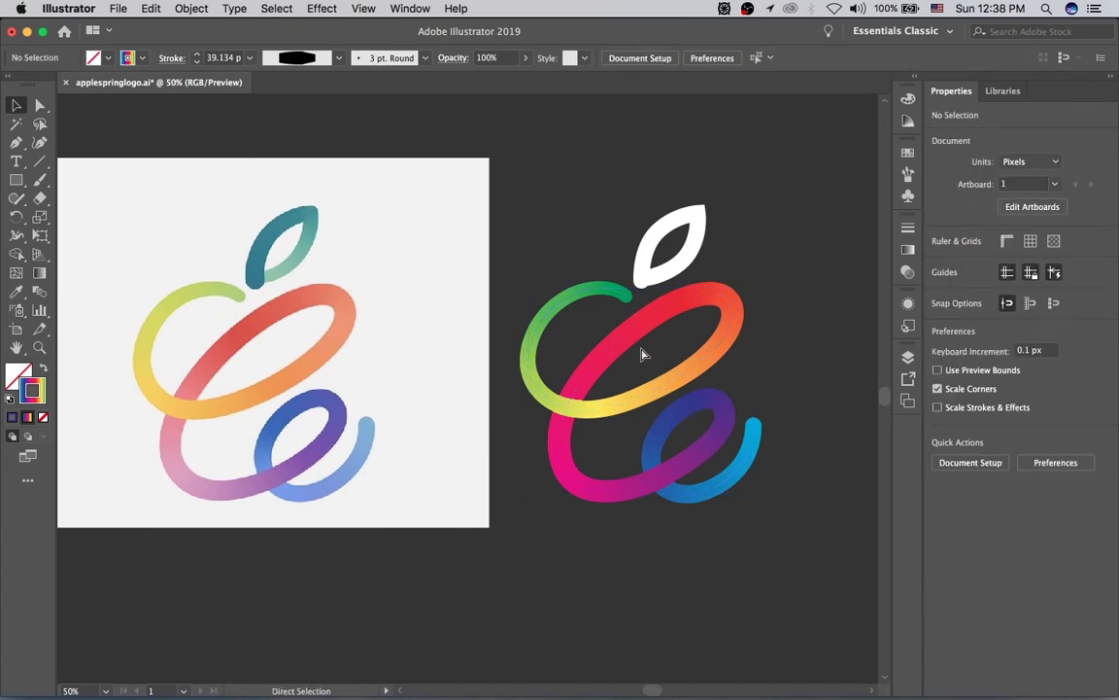
pyautogui.click(645, 255)
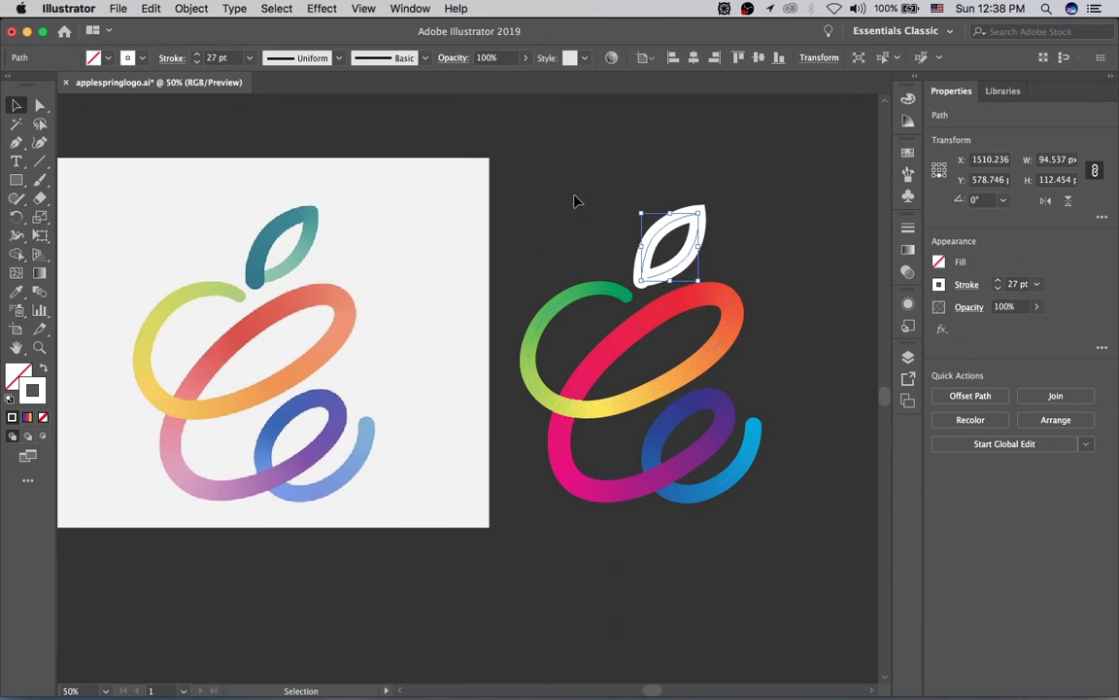
pyautogui.click(107, 59)
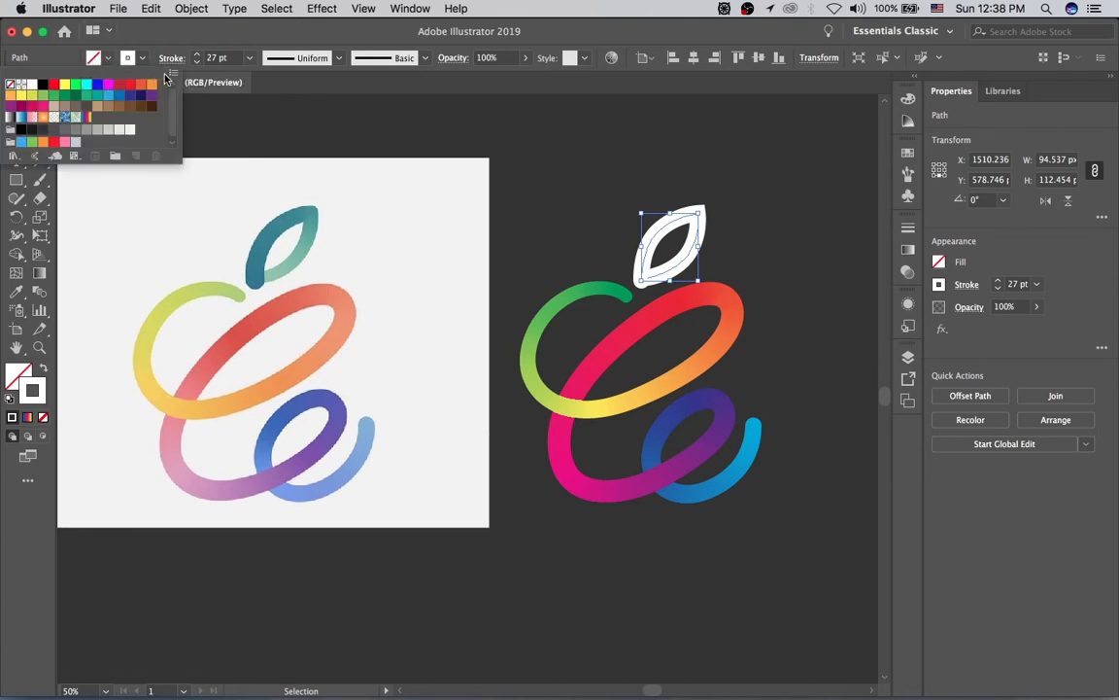
pyautogui.click(289, 114)
pyautogui.click(422, 196)
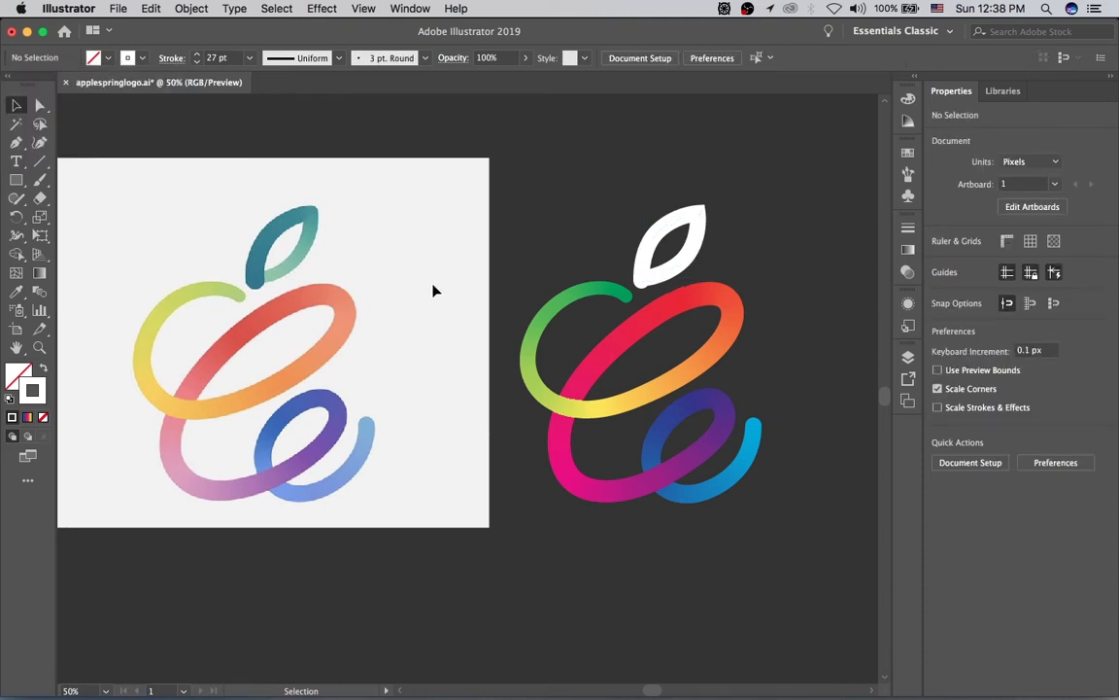
# - Sample the dark teal of the reference leaf with the Eyedropper and save it as swatch R=53 G=121 B=145
pyautogui.press('i')
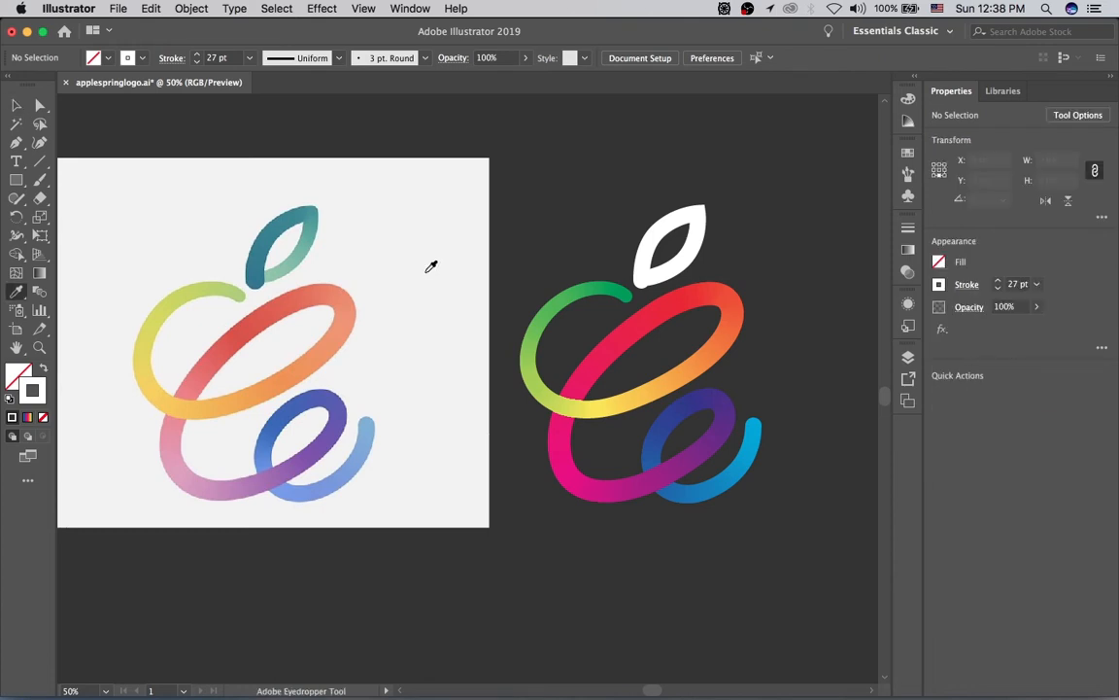
pyautogui.click(262, 233)
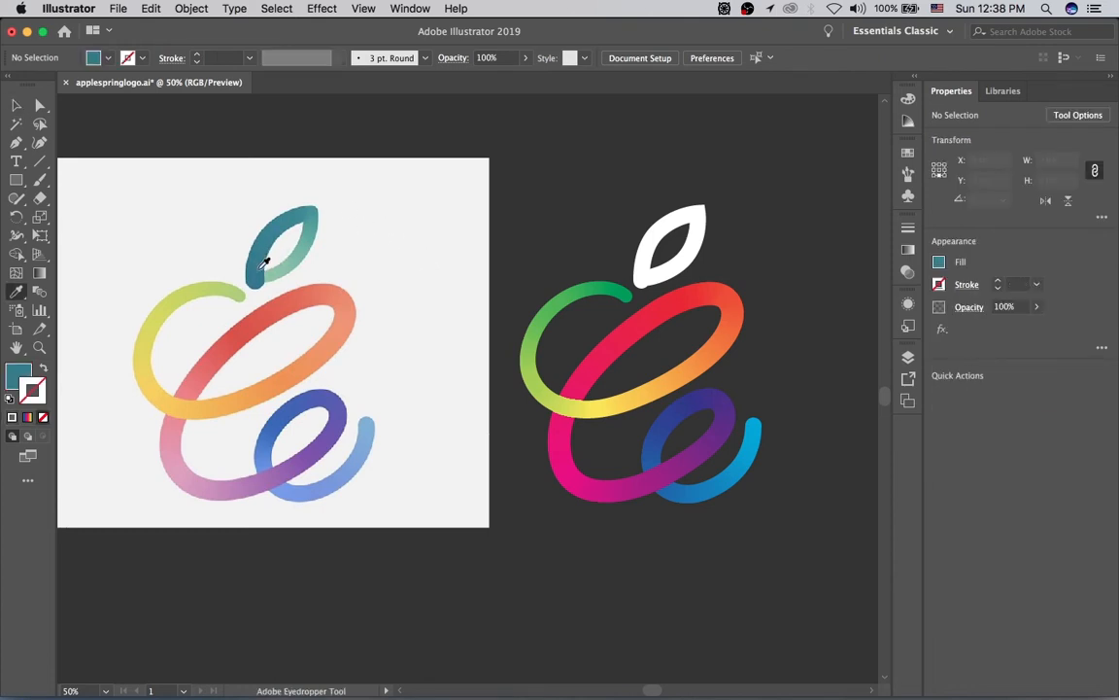
pyautogui.click(108, 60)
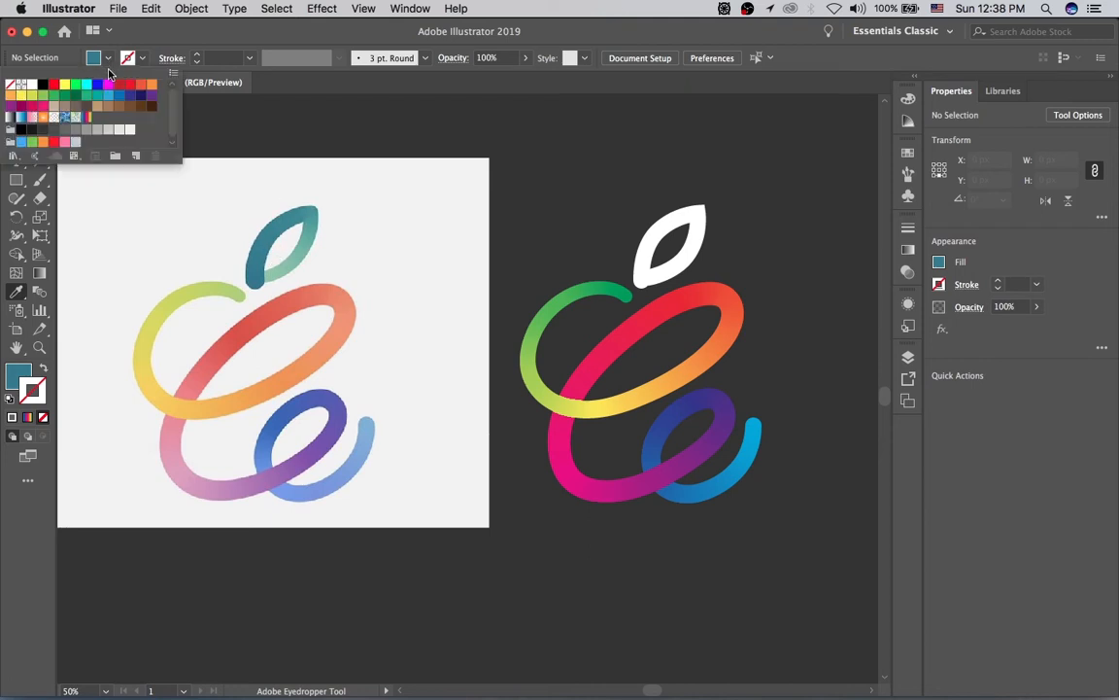
pyautogui.click(136, 155)
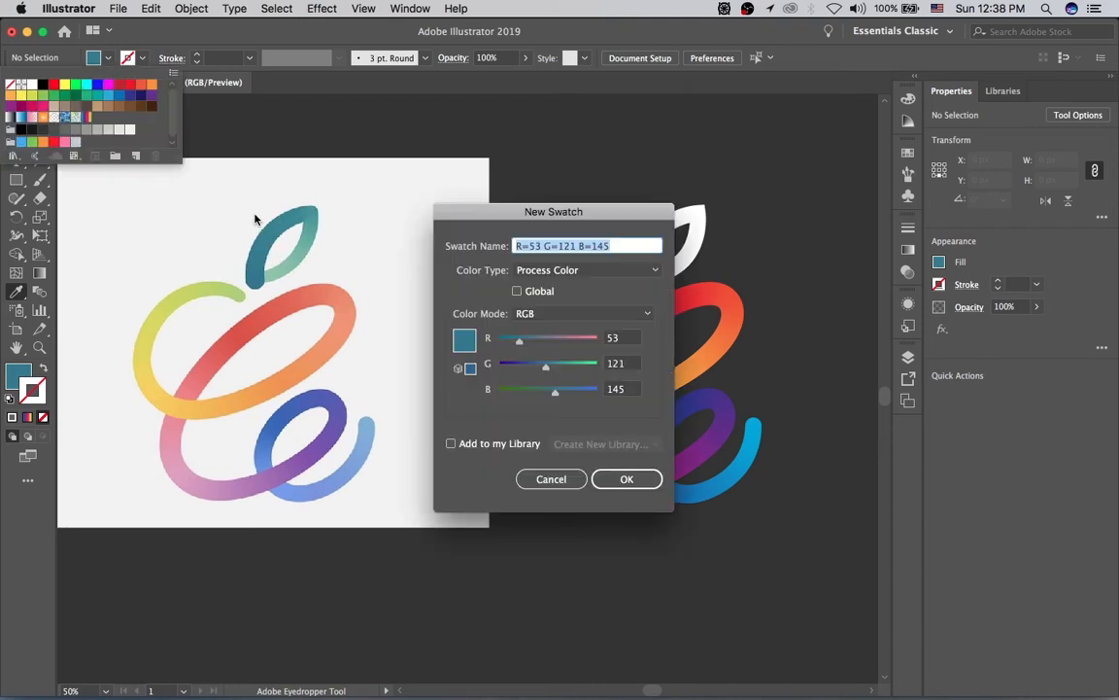
pyautogui.click(621, 480)
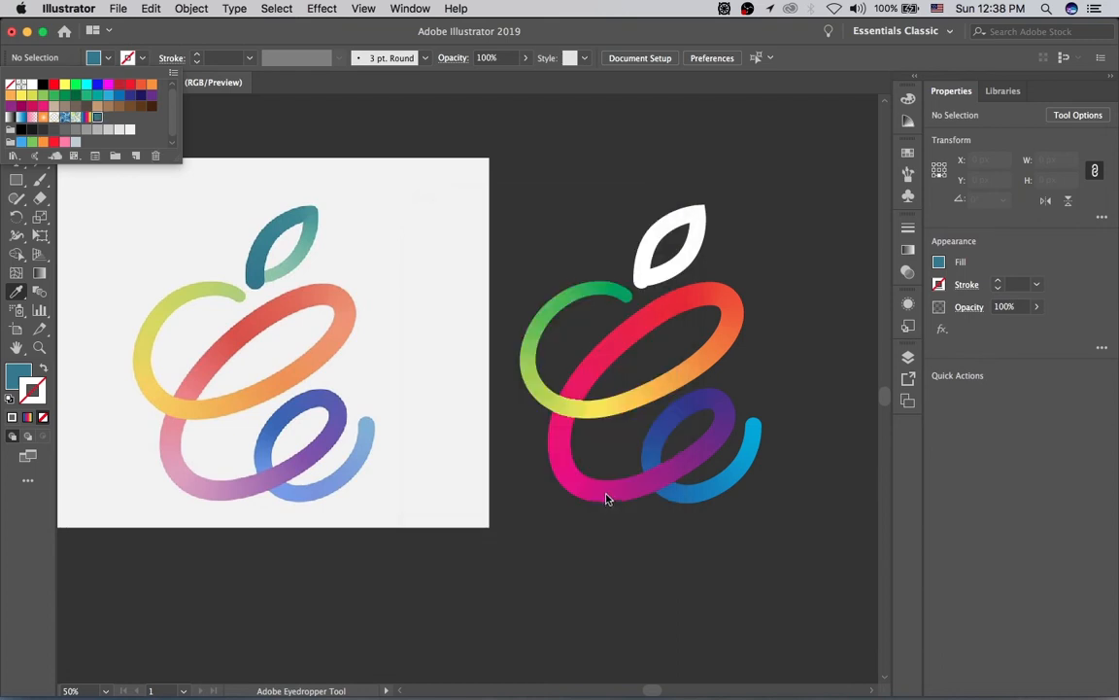
pyautogui.click(256, 181)
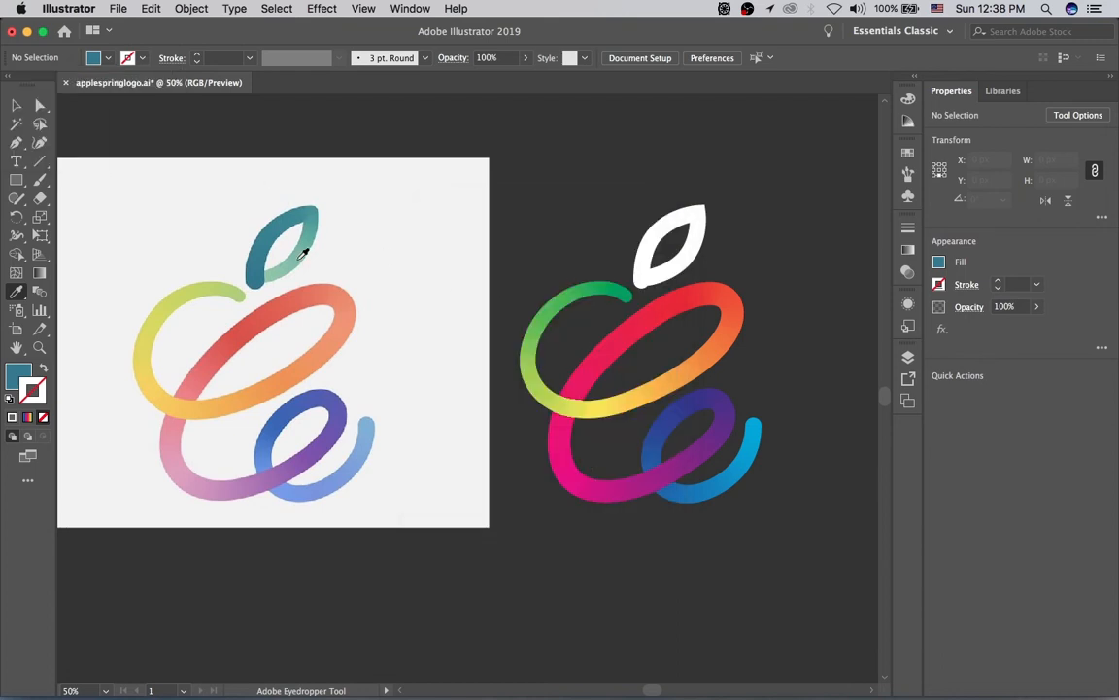
# - Sample the reference leaf's light green and save it as swatch R=142 G=196 B=166
pyautogui.click(286, 264)
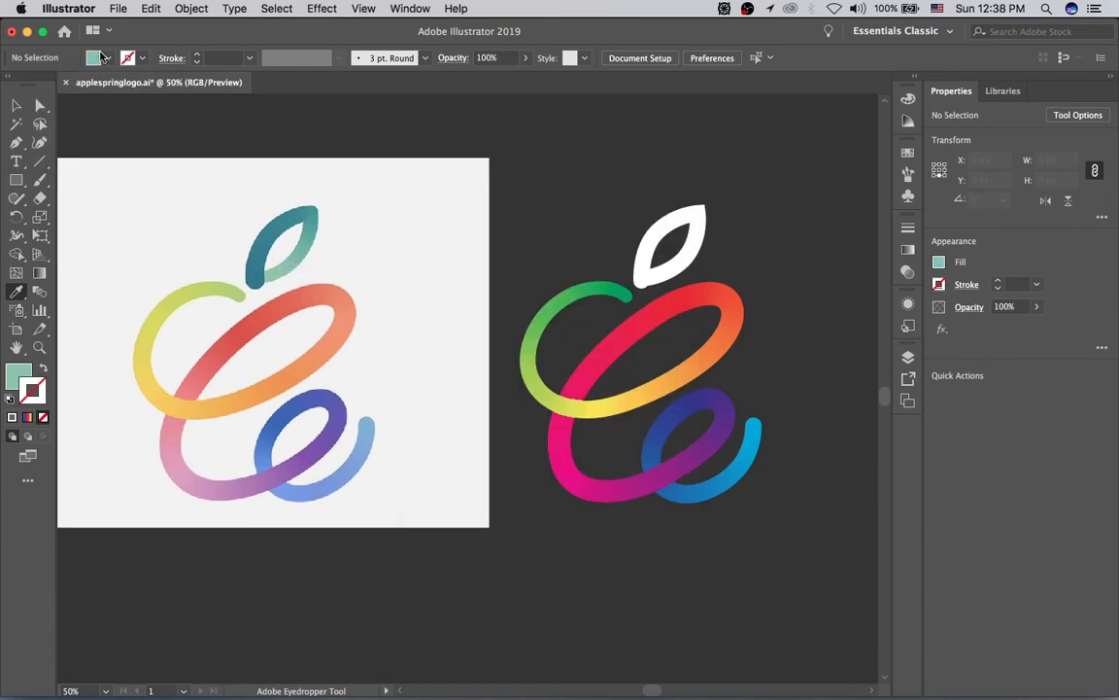
pyautogui.click(96, 58)
pyautogui.click(134, 157)
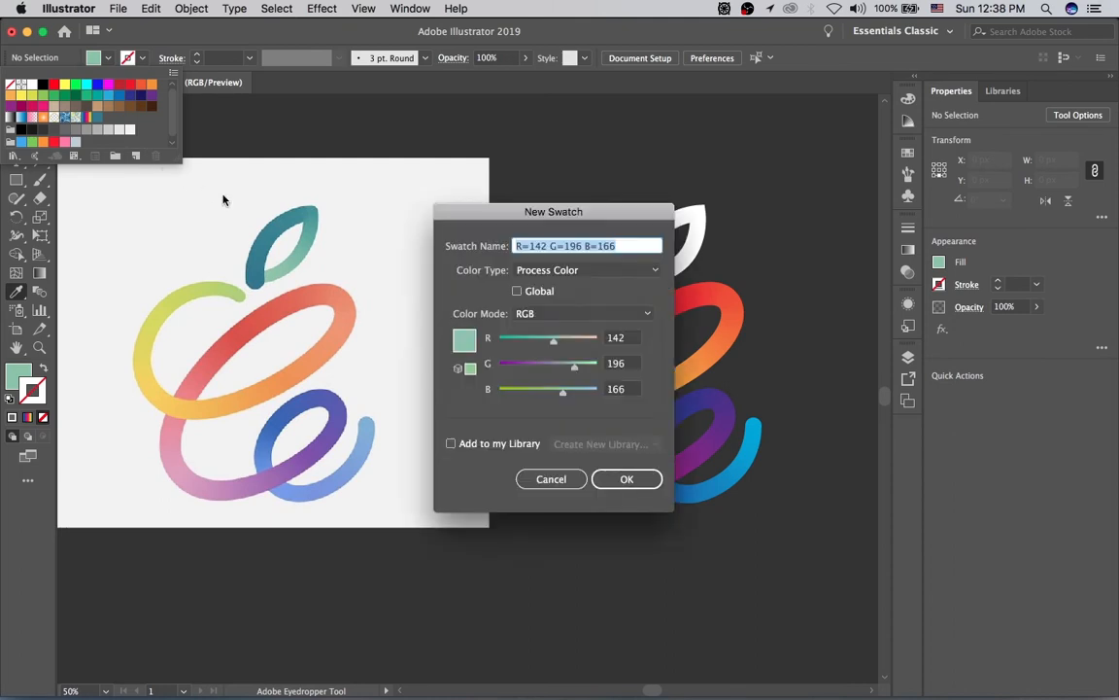
pyautogui.click(623, 480)
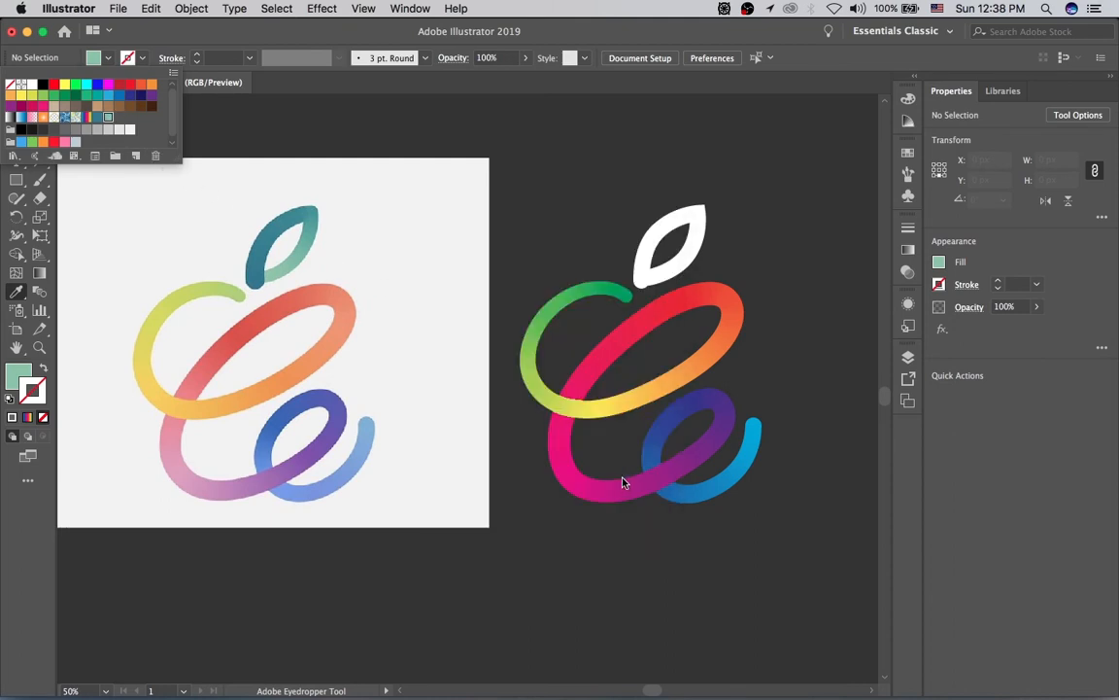
pyautogui.click(287, 134)
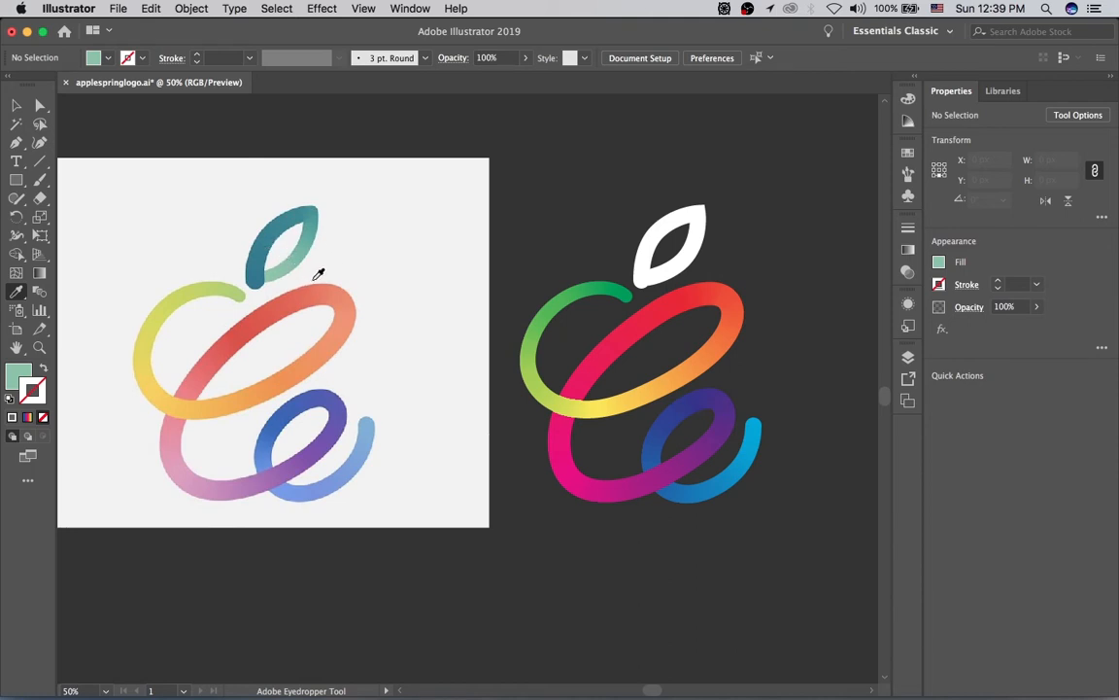
# - Review which attributes the Eyedropper picks up and applies in its options, and close them without changes
pyautogui.press('Return')
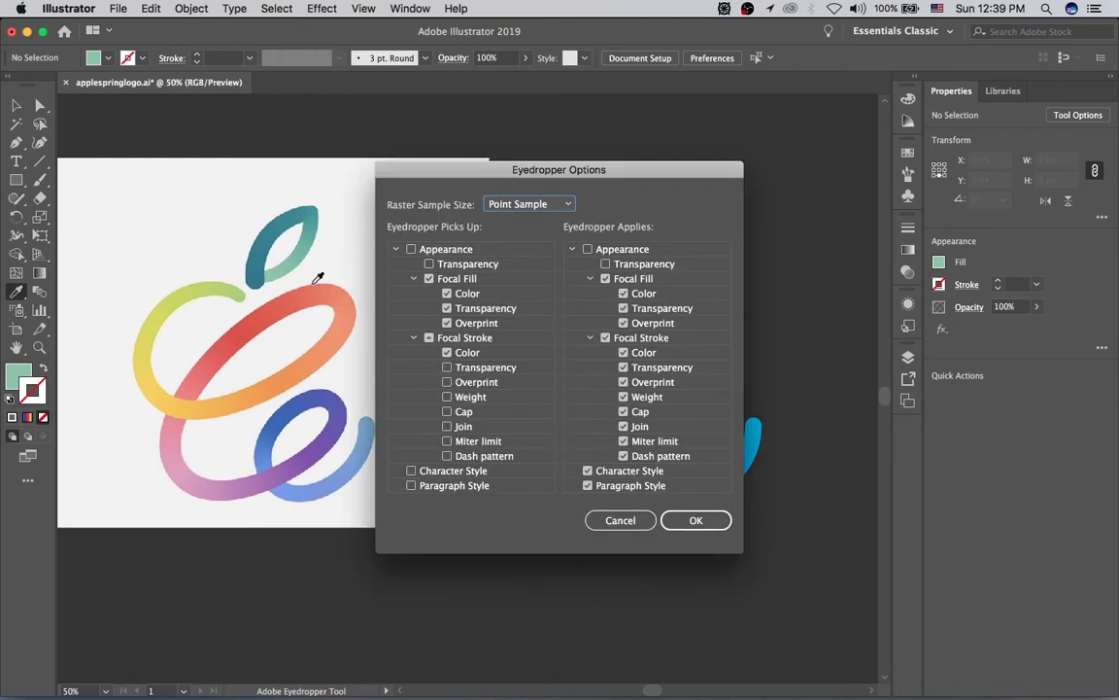
pyautogui.moveTo(512, 170); pyautogui.dragTo(501, 143)
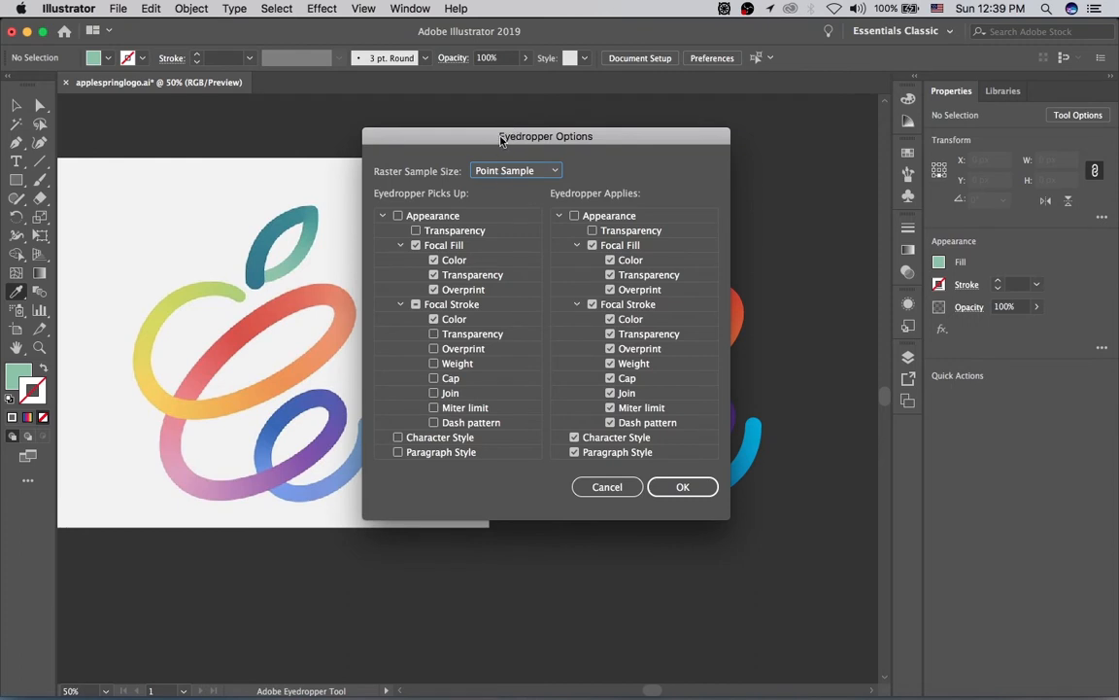
pyautogui.moveTo(500, 140); pyautogui.dragTo(510, 130)
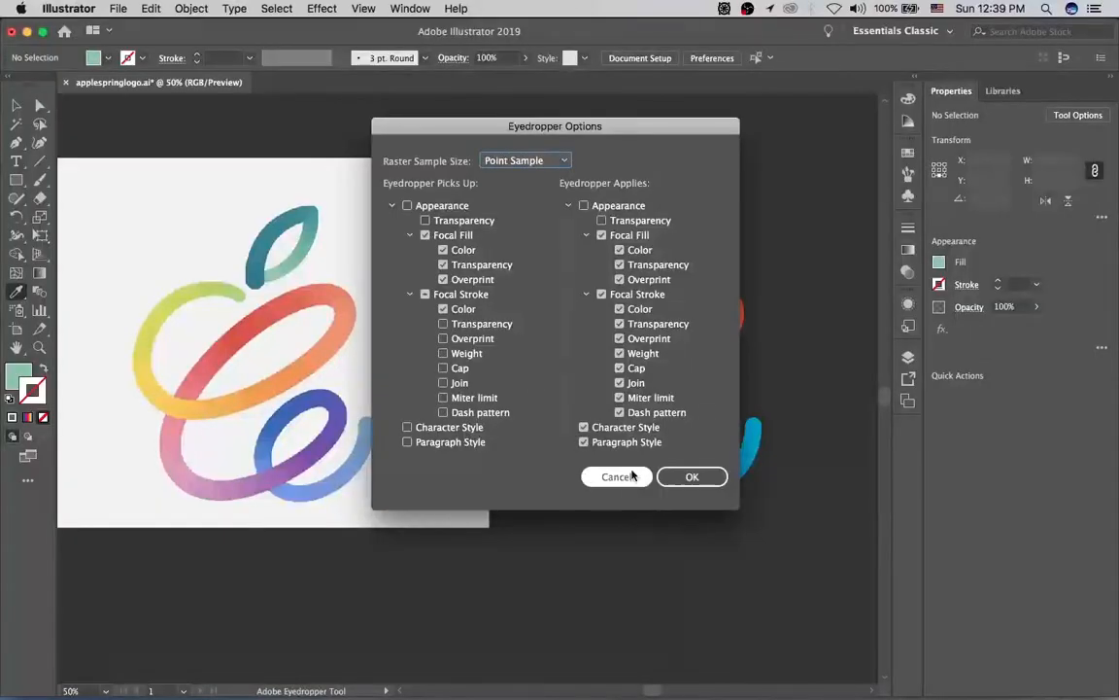
pyautogui.click(615, 476)
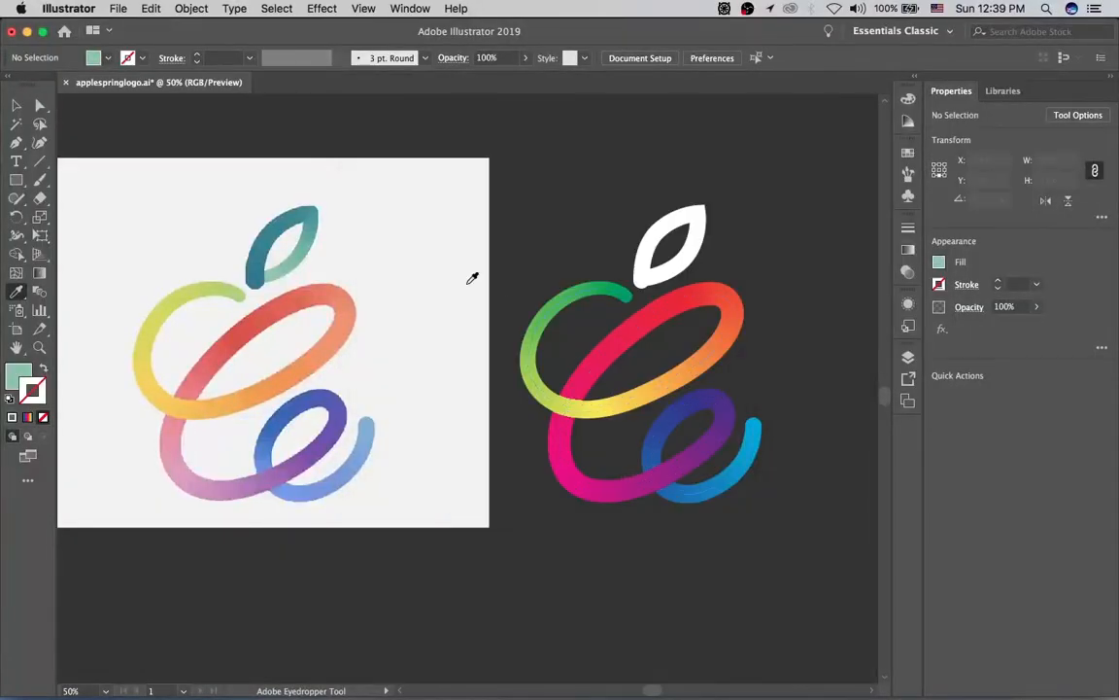
# - Apply the White, Black gradient preset to the stroke of the white leaf path
pyautogui.moveTo(493, 286); pyautogui.dragTo(483, 300)
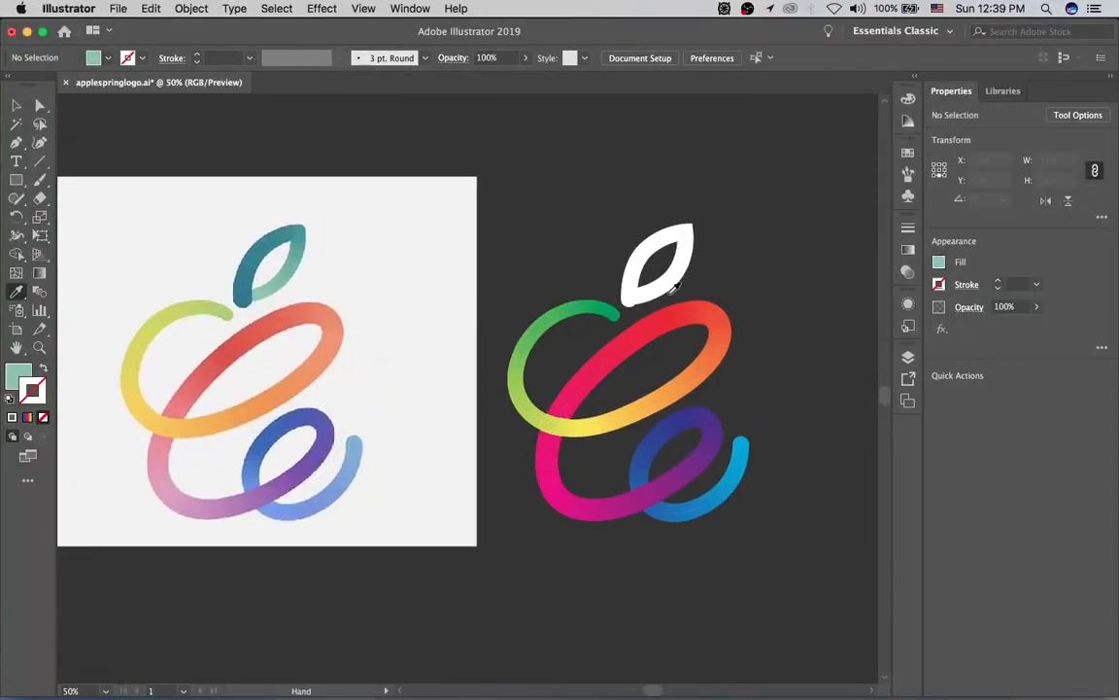
pyautogui.press('v')
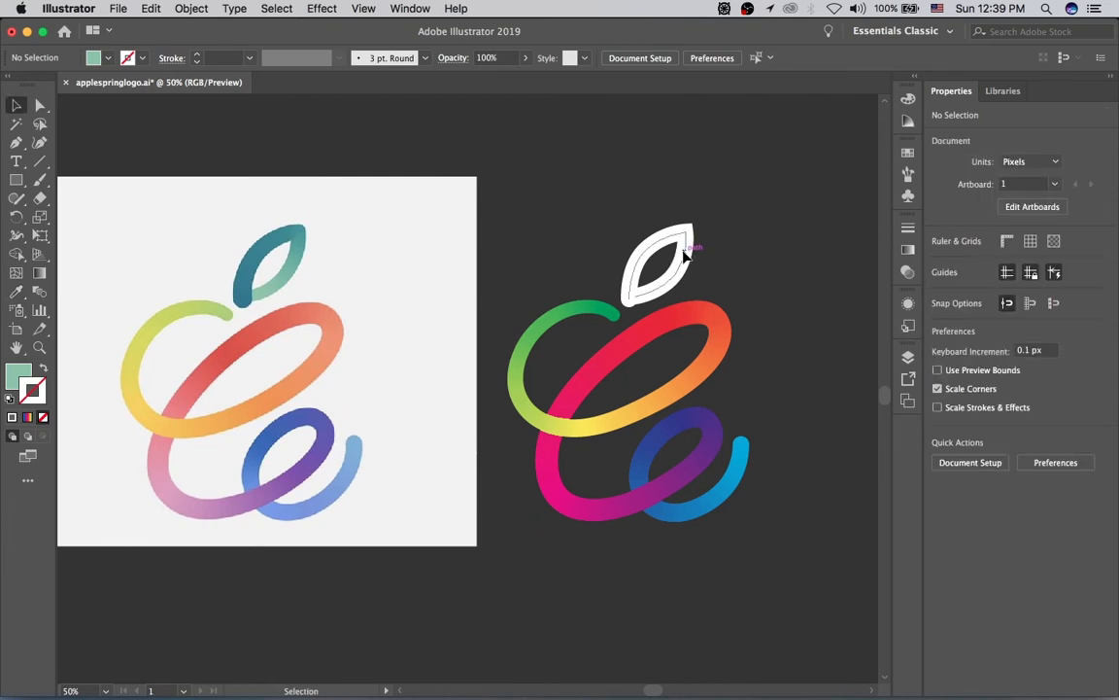
pyautogui.click(684, 245)
pyautogui.click(906, 276)
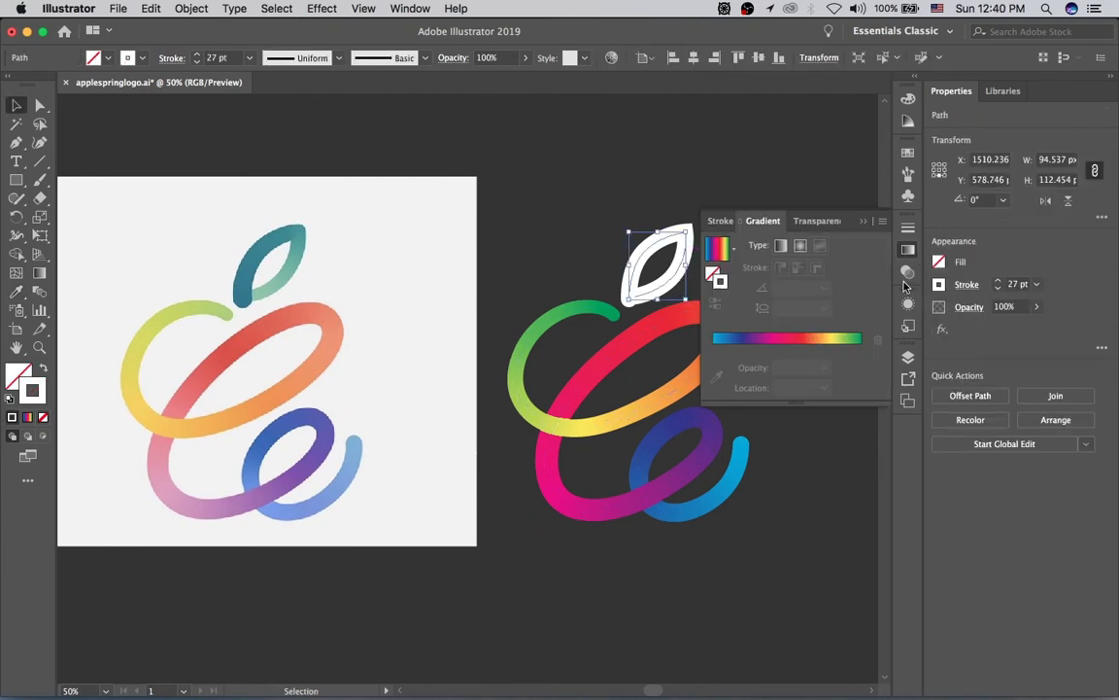
pyautogui.click(734, 249)
pyautogui.scroll(2, 724, 324)
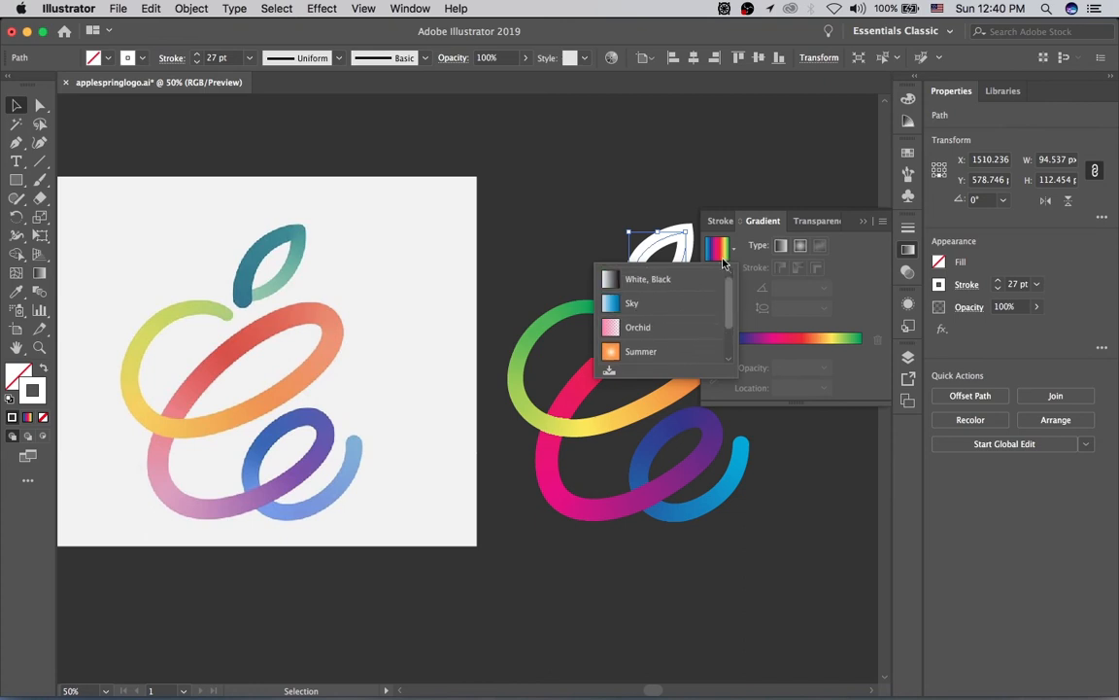
pyautogui.click(667, 279)
# - Recolor the white stop of the leaf's stroke gradient with the saved dark teal swatch
pyautogui.doubleClick(714, 367)
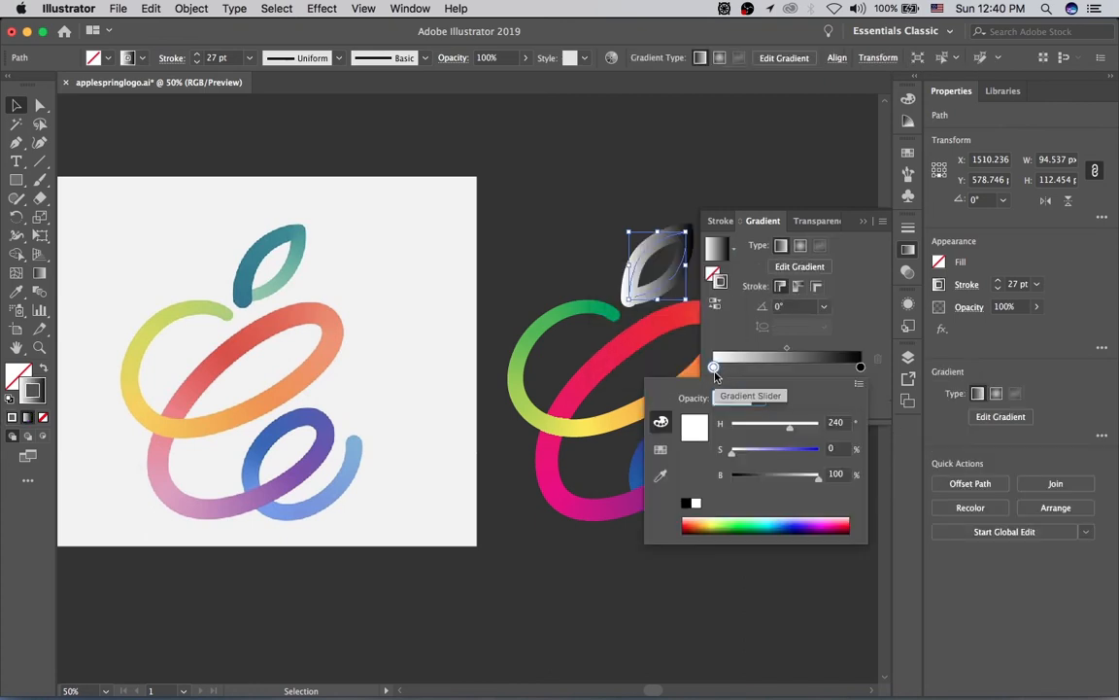
pyautogui.click(661, 449)
pyautogui.click(770, 437)
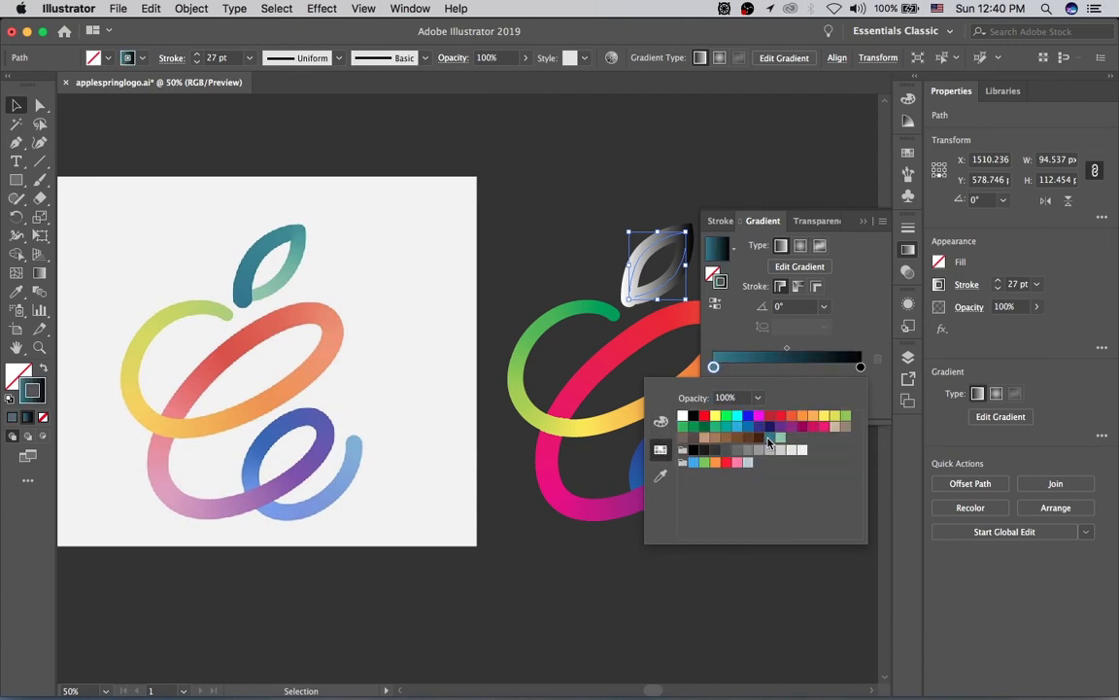
# - Recolor the black stop of the leaf's stroke gradient with the saved light green swatch, and deselect the leaf
pyautogui.click(851, 336)
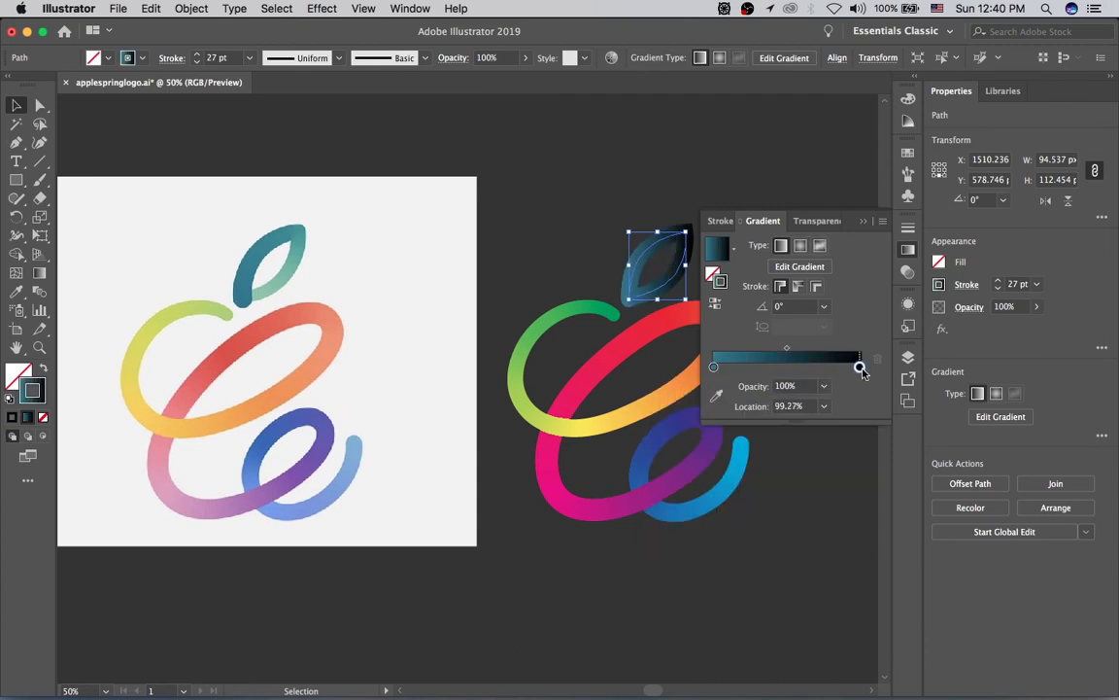
pyautogui.doubleClick(861, 367)
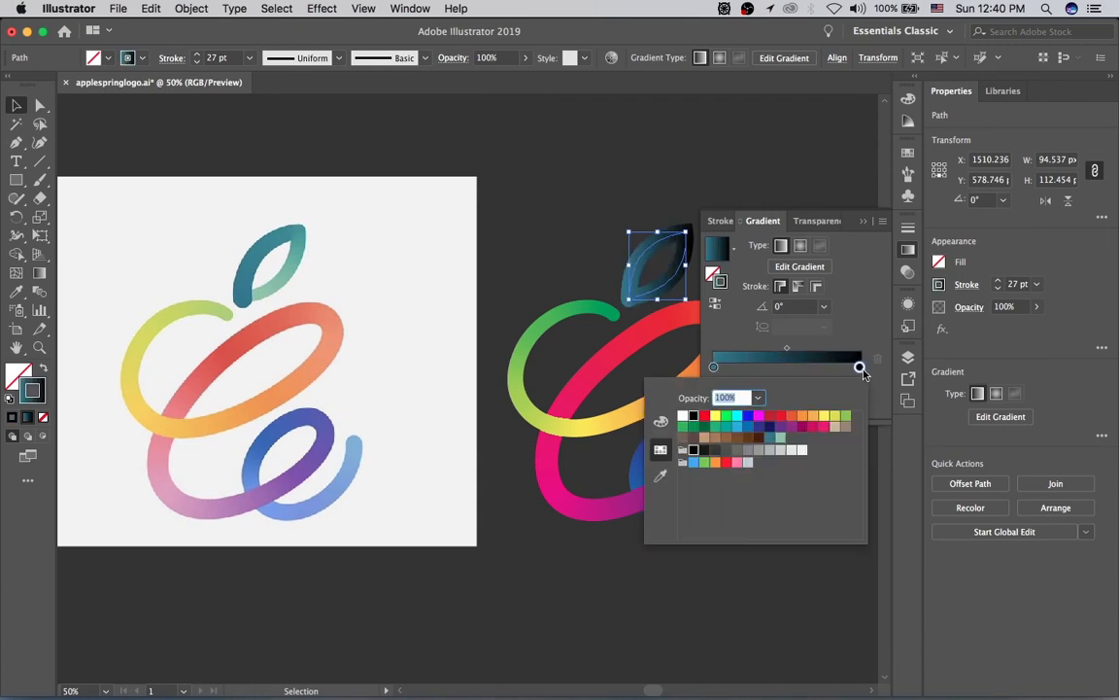
pyautogui.click(780, 438)
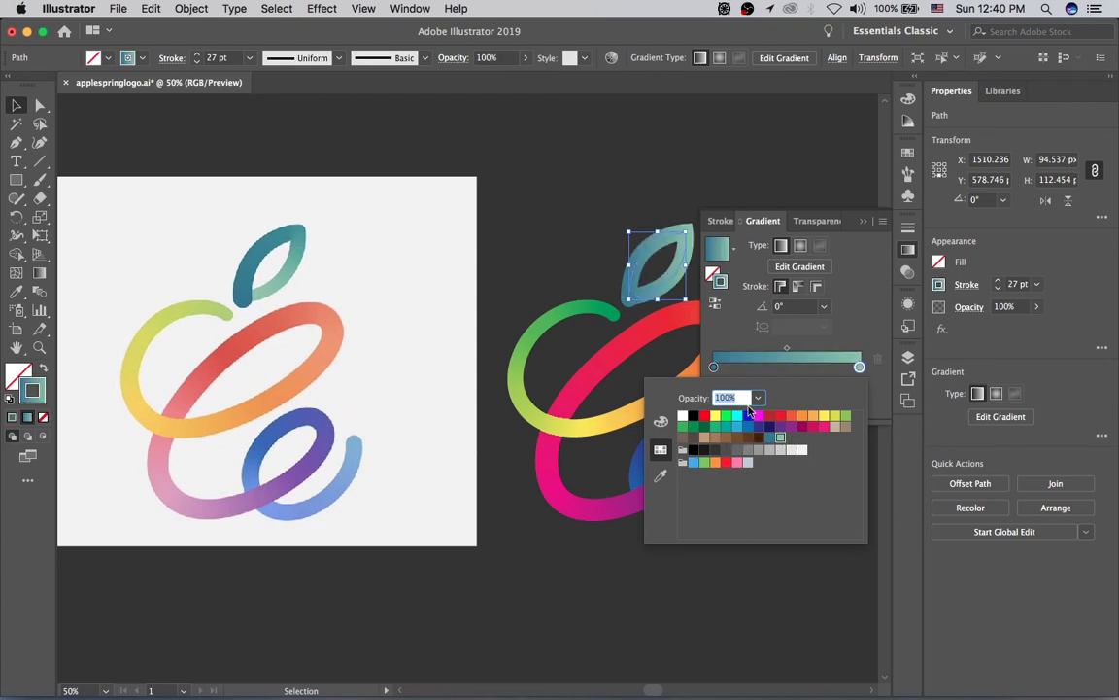
pyautogui.click(764, 219)
pyautogui.click(764, 222)
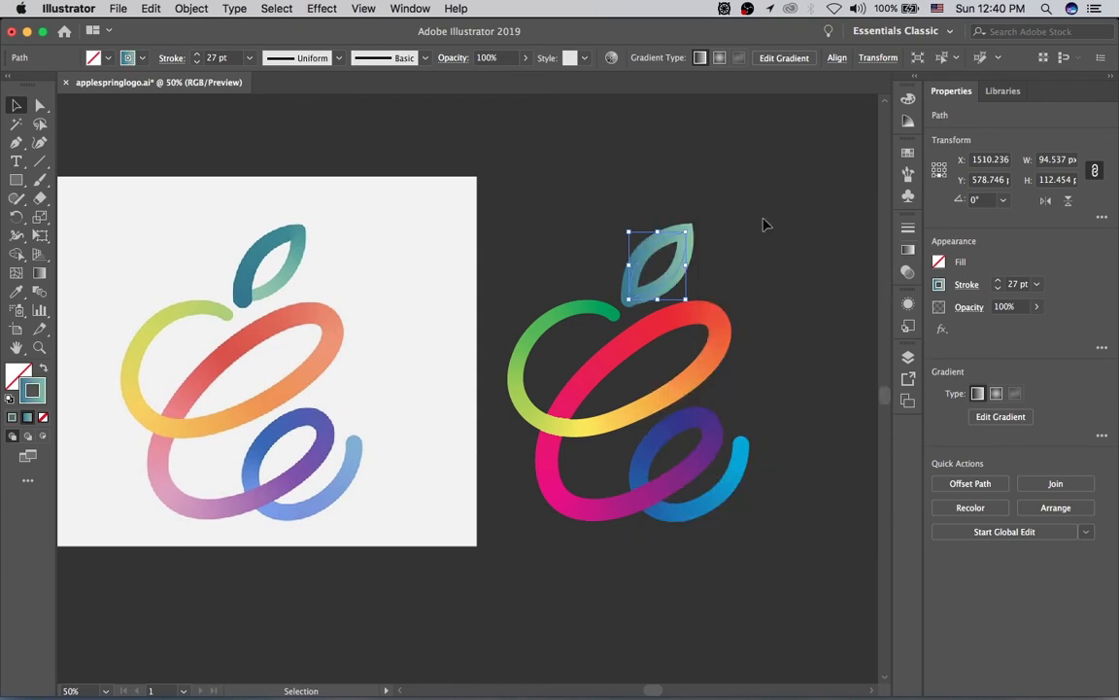
pyautogui.click(738, 260)
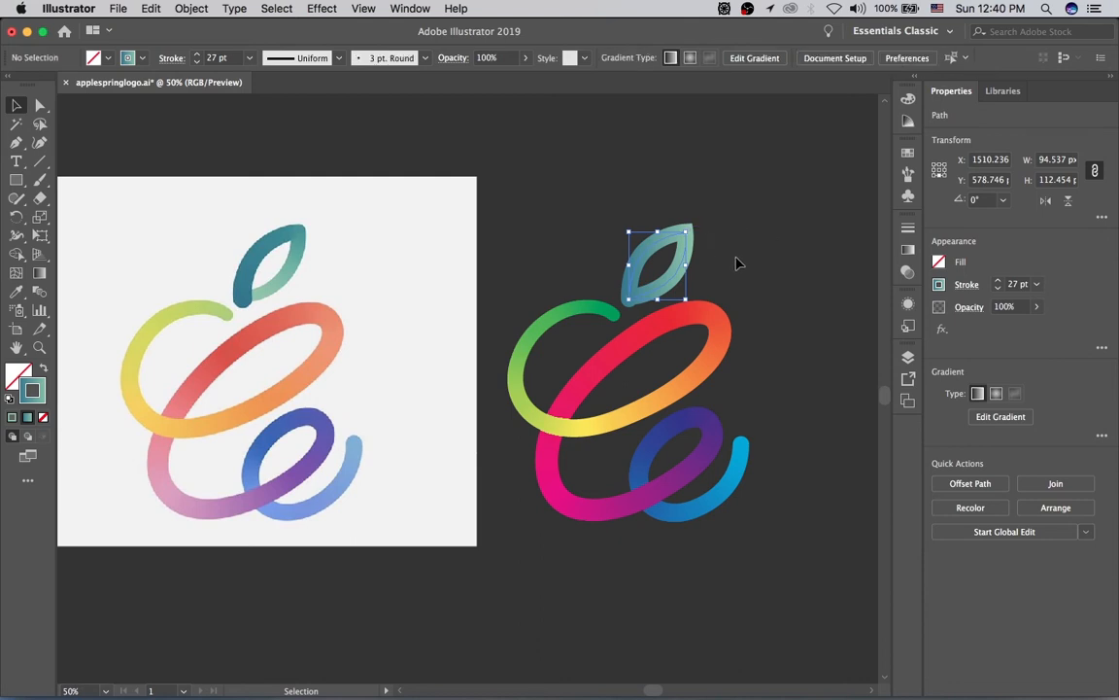
# - Darken the dark teal stop of the leaf's stroke gradient to 43.14% brightness using its HSB values
pyautogui.click(680, 272)
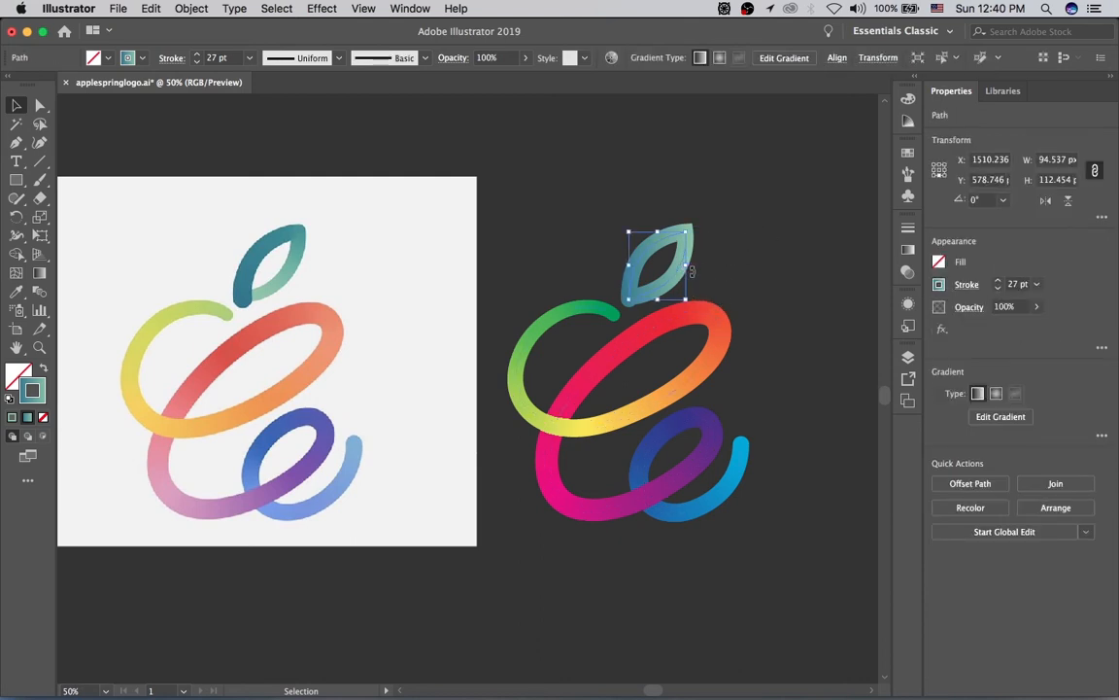
pyautogui.click(908, 250)
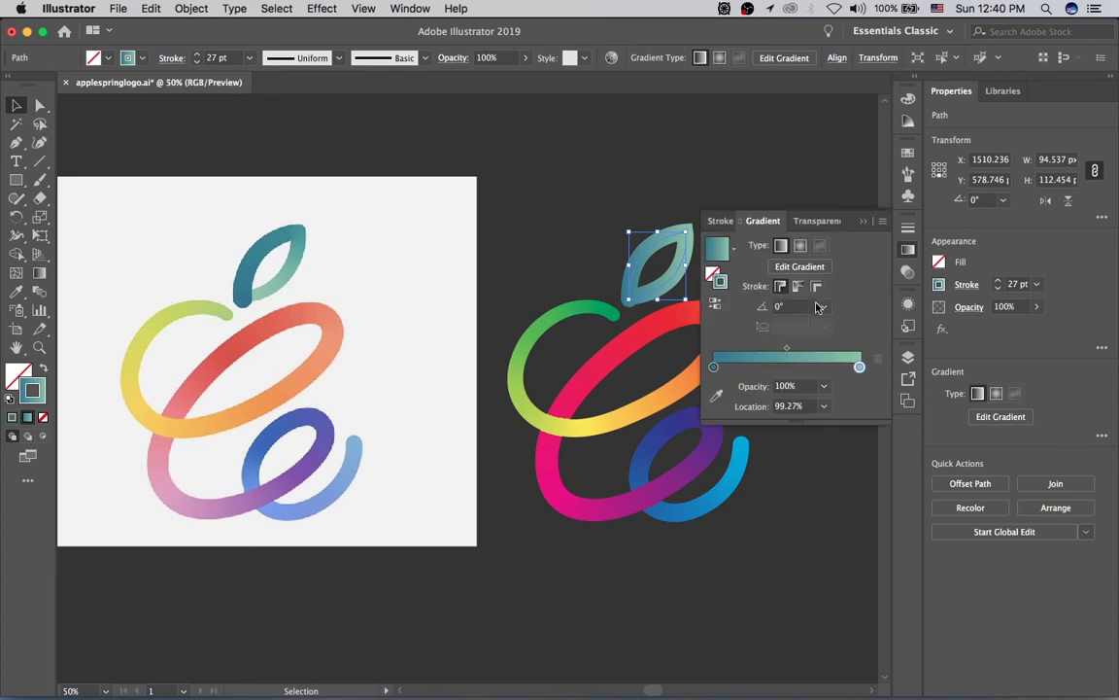
pyautogui.doubleClick(714, 366)
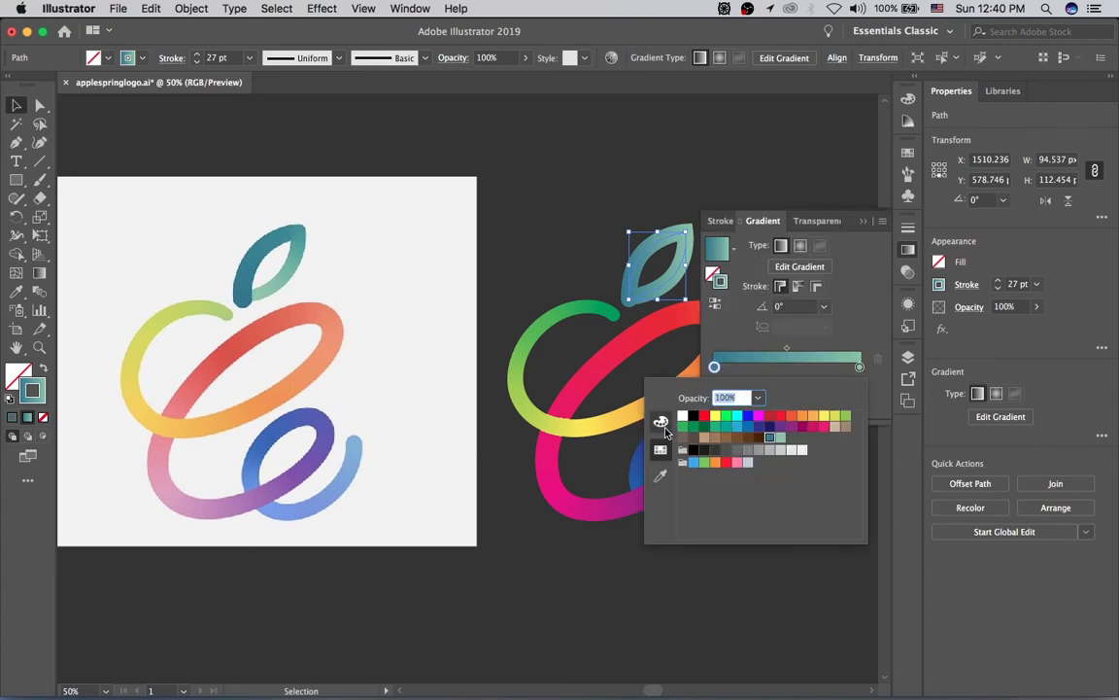
pyautogui.click(660, 424)
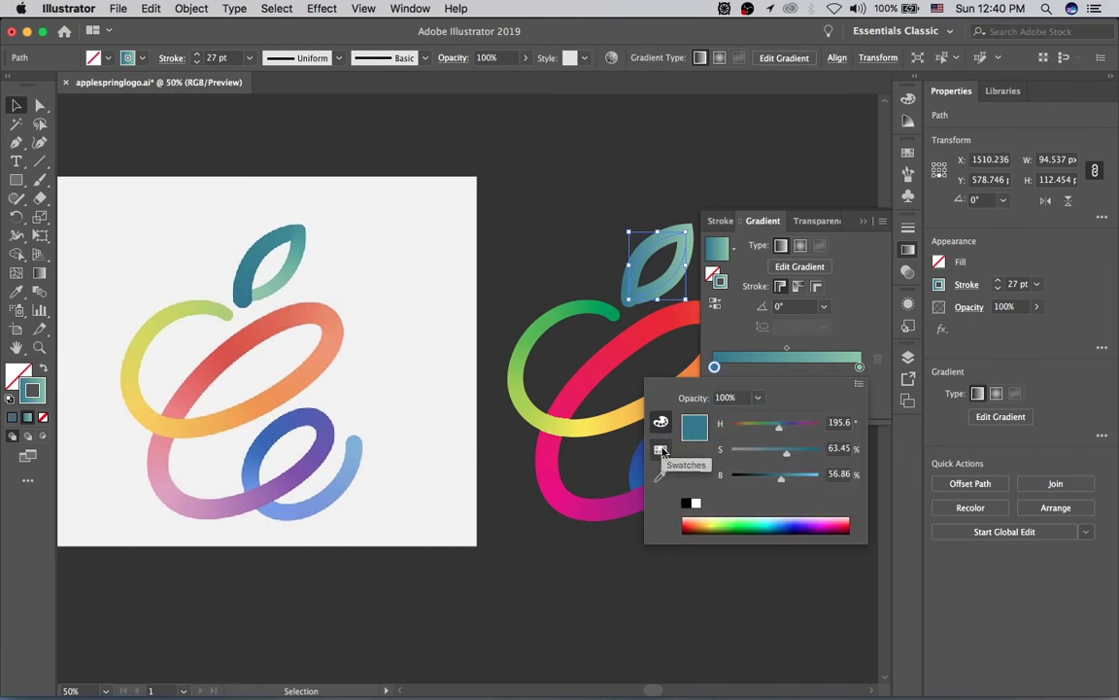
pyautogui.click(858, 386)
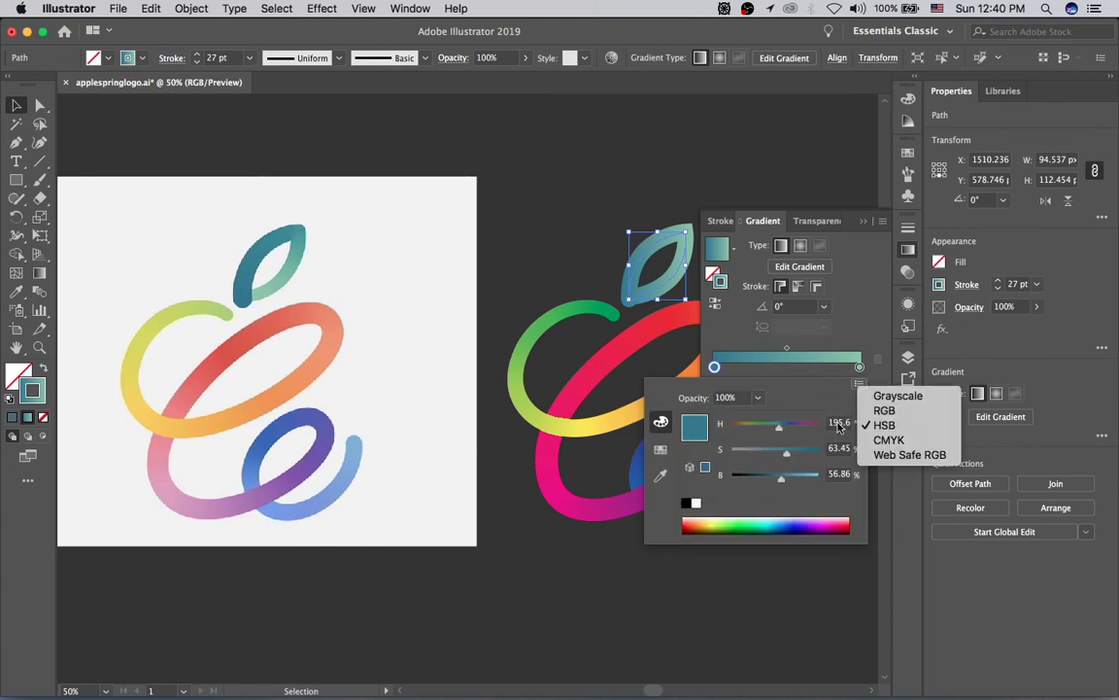
pyautogui.click(832, 400)
pyautogui.click(859, 384)
pyautogui.click(822, 404)
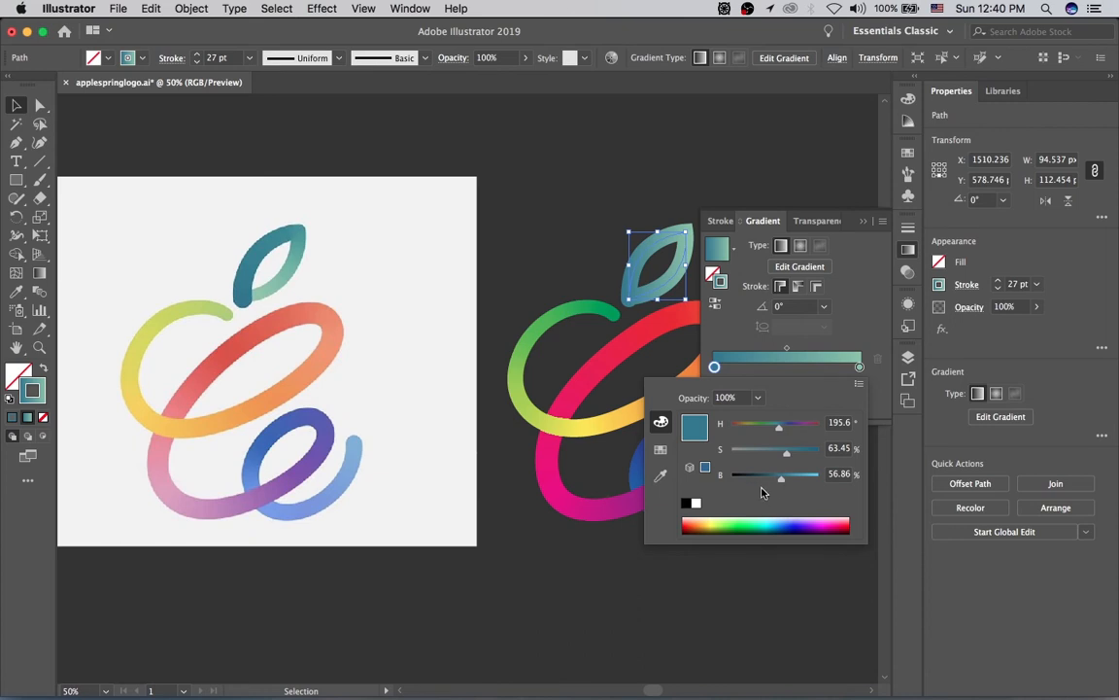
pyautogui.moveTo(760, 479); pyautogui.dragTo(766, 479)
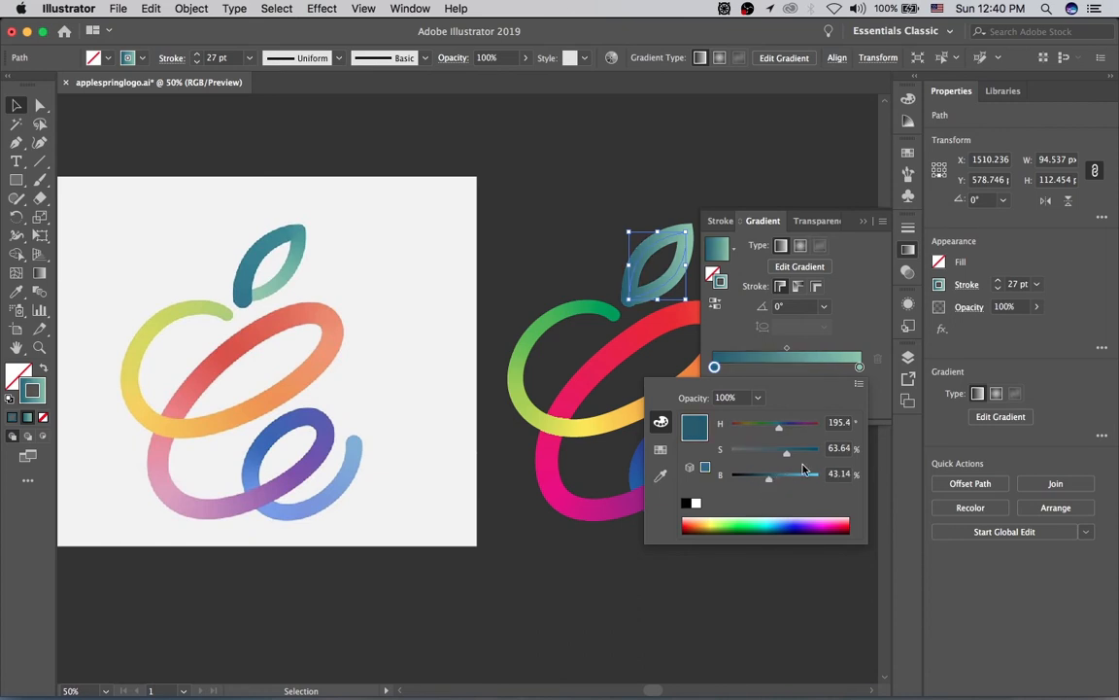
# - Shift the leaf gradient's dark teal stop to 19.14% and its midpoint to 62.24%
pyautogui.click(803, 349)
pyautogui.moveTo(787, 347); pyautogui.dragTo(806, 348)
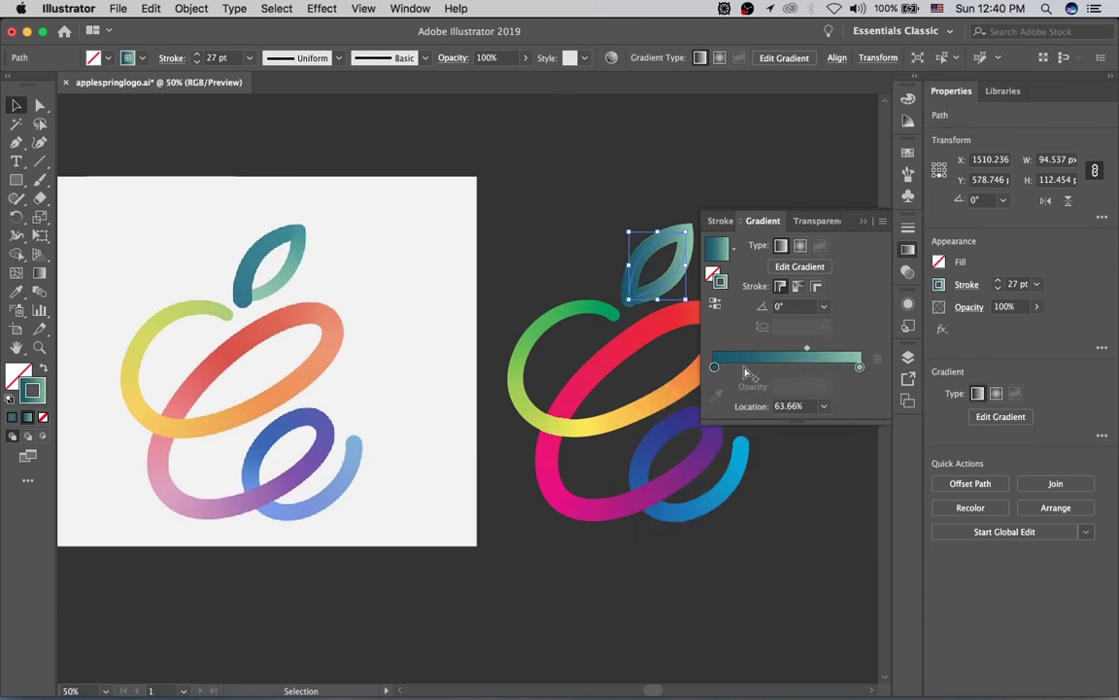
pyautogui.moveTo(715, 366); pyautogui.dragTo(726, 366)
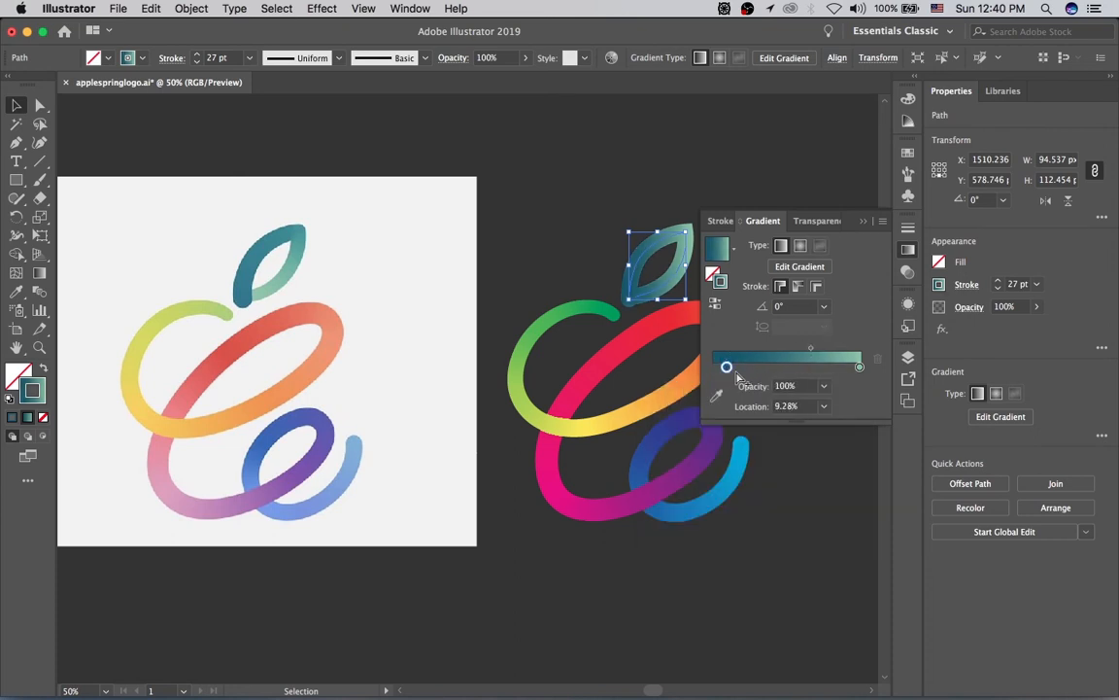
pyautogui.moveTo(807, 351); pyautogui.dragTo(812, 351)
pyautogui.moveTo(727, 366); pyautogui.dragTo(741, 367)
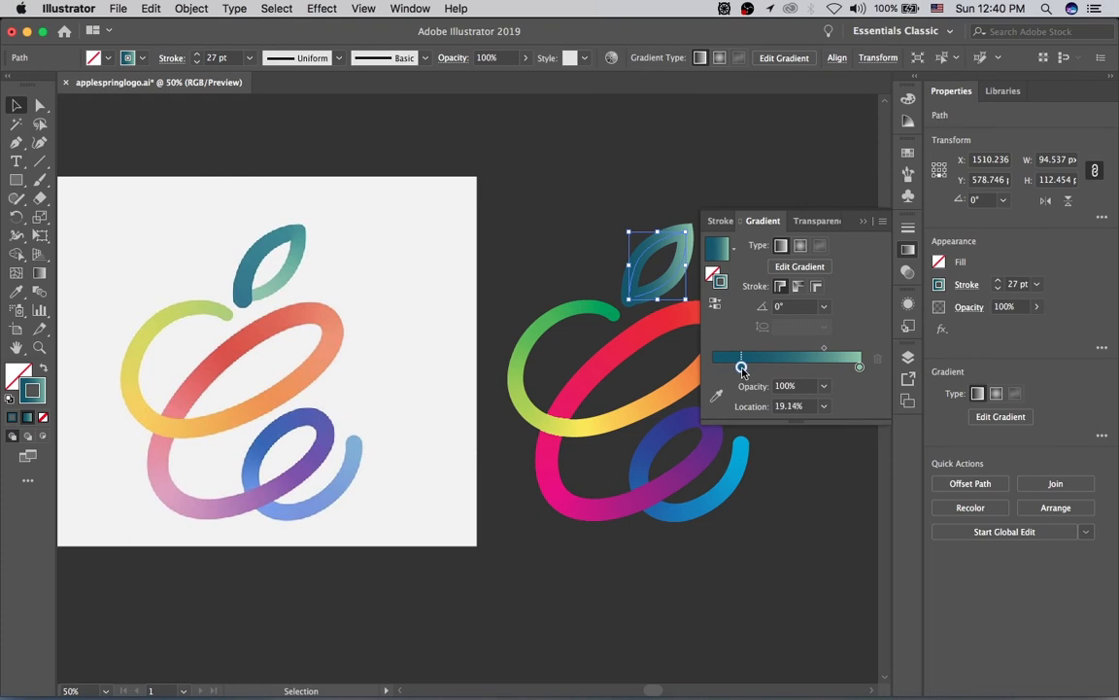
pyautogui.moveTo(823, 348); pyautogui.dragTo(815, 349)
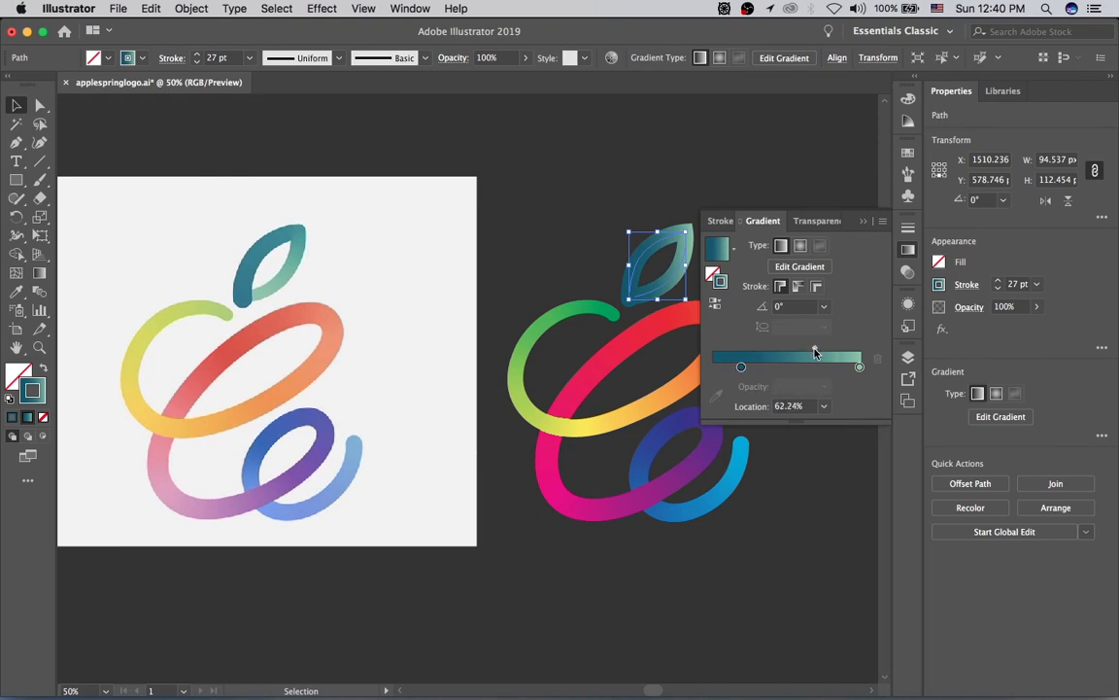
# - Apply the gradient along the leaf's stroke, move its dark teal stop to 37.16%, and deselect the leaf
pyautogui.click(798, 288)
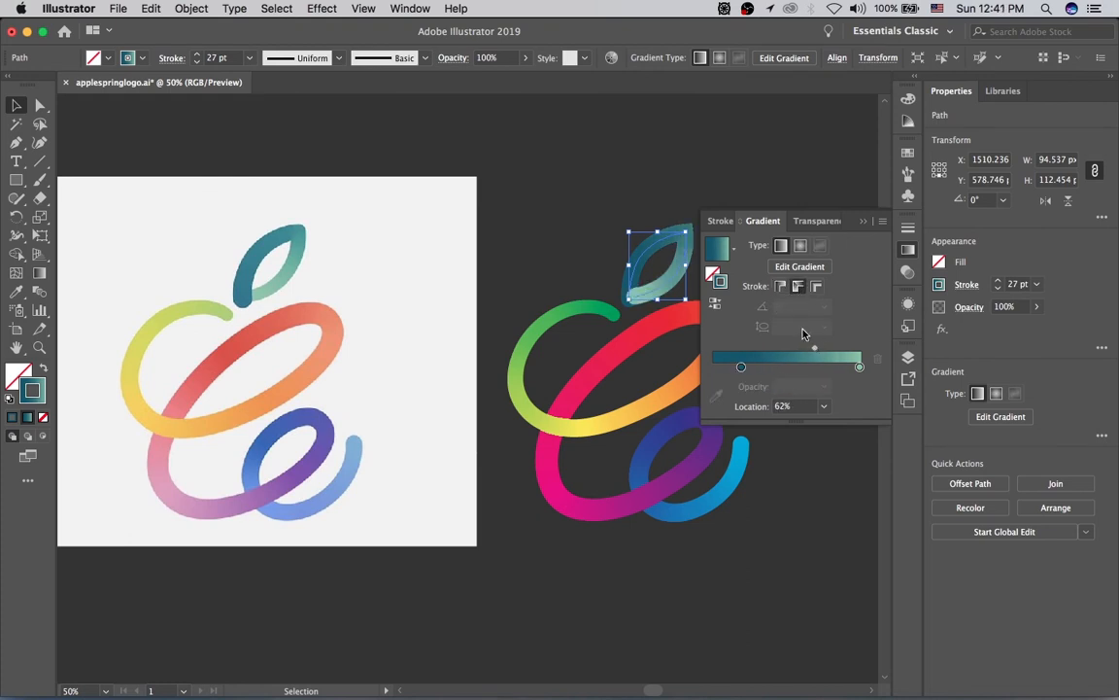
pyautogui.moveTo(815, 351); pyautogui.dragTo(819, 348)
pyautogui.moveTo(742, 370); pyautogui.dragTo(757, 368)
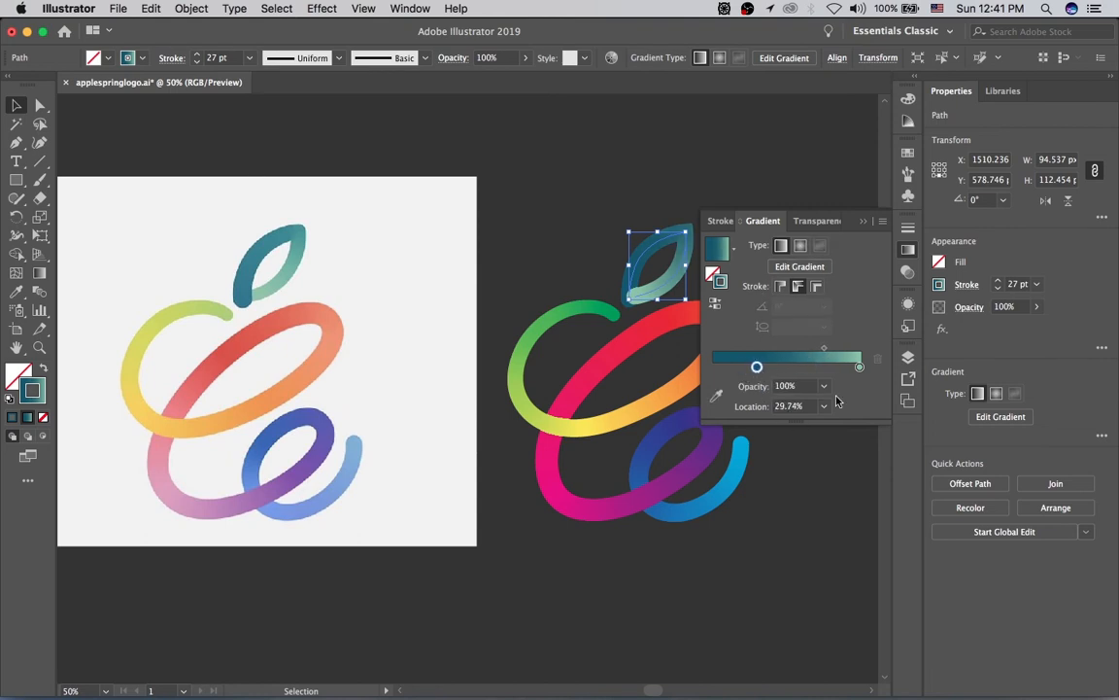
pyautogui.moveTo(762, 378); pyautogui.dragTo(776, 388)
pyautogui.click(758, 250)
pyautogui.click(717, 280)
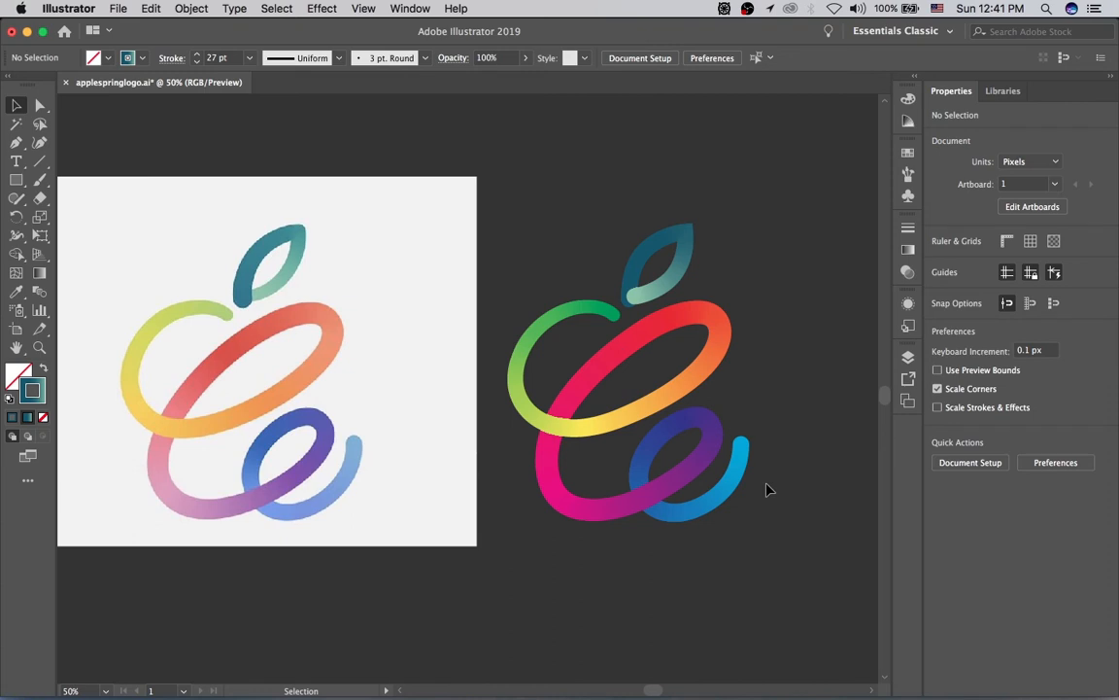
# - Reverse the path direction of the leaf
pyautogui.click(656, 293)
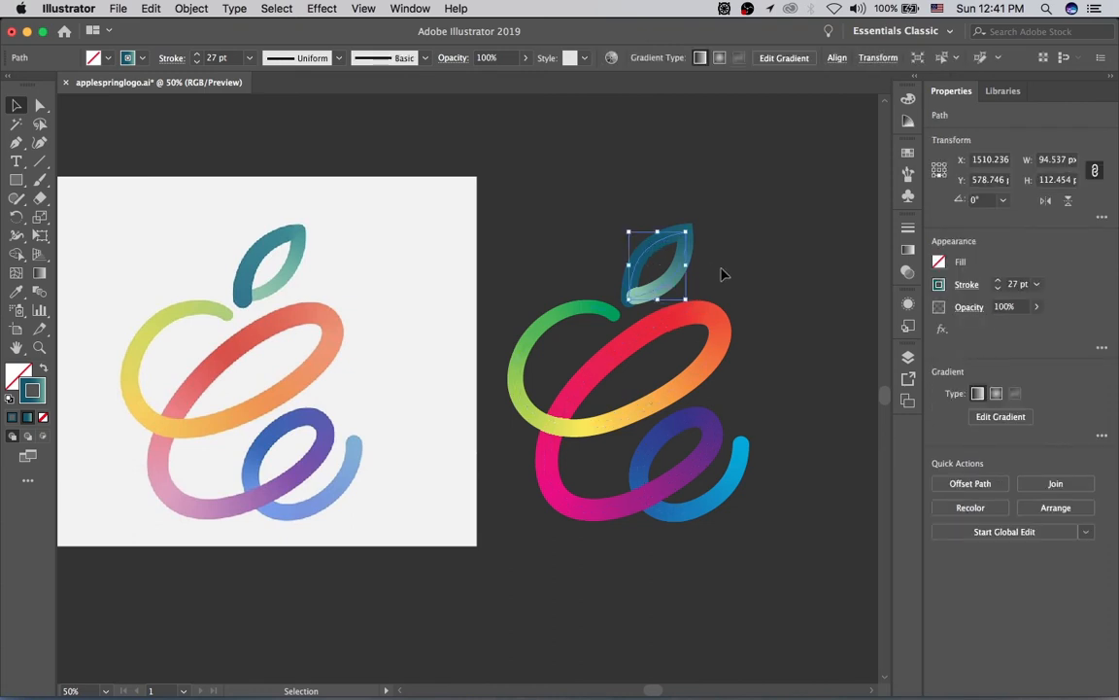
pyautogui.click(721, 275)
pyautogui.click(663, 284)
pyautogui.click(190, 8)
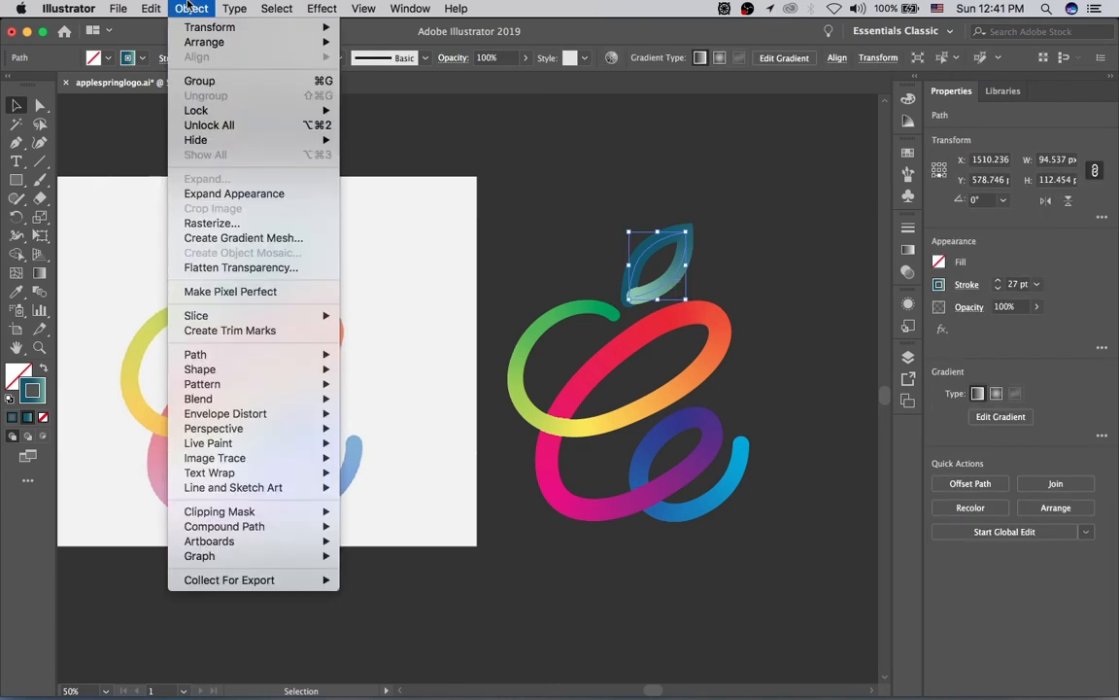
pyautogui.moveTo(288, 355)
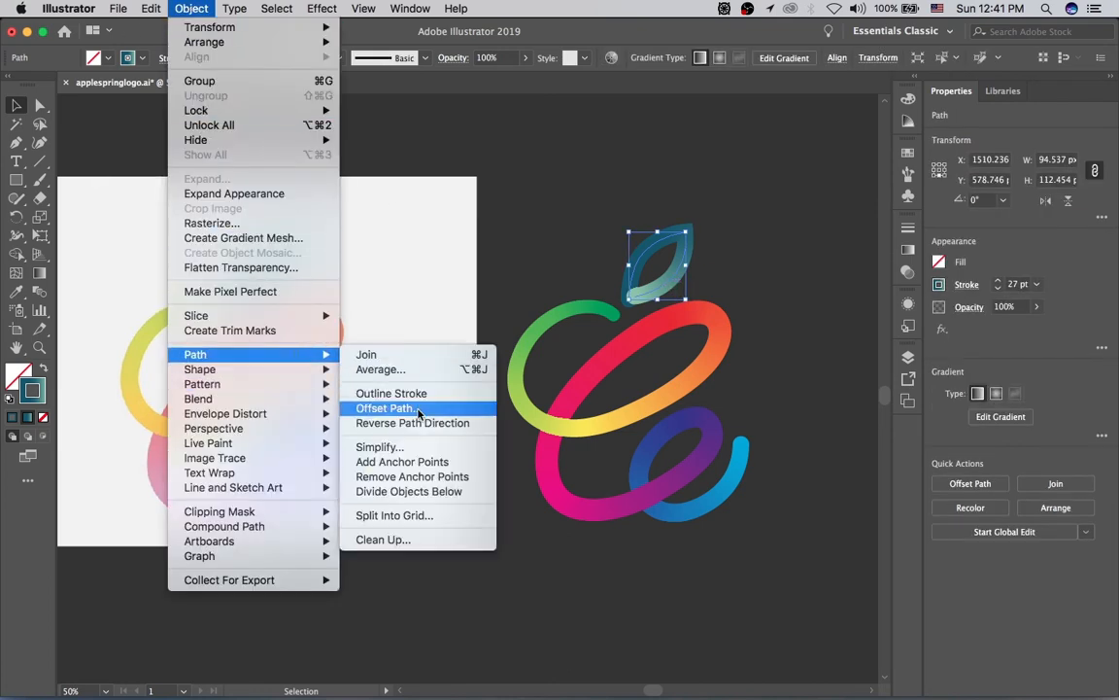
pyautogui.click(416, 428)
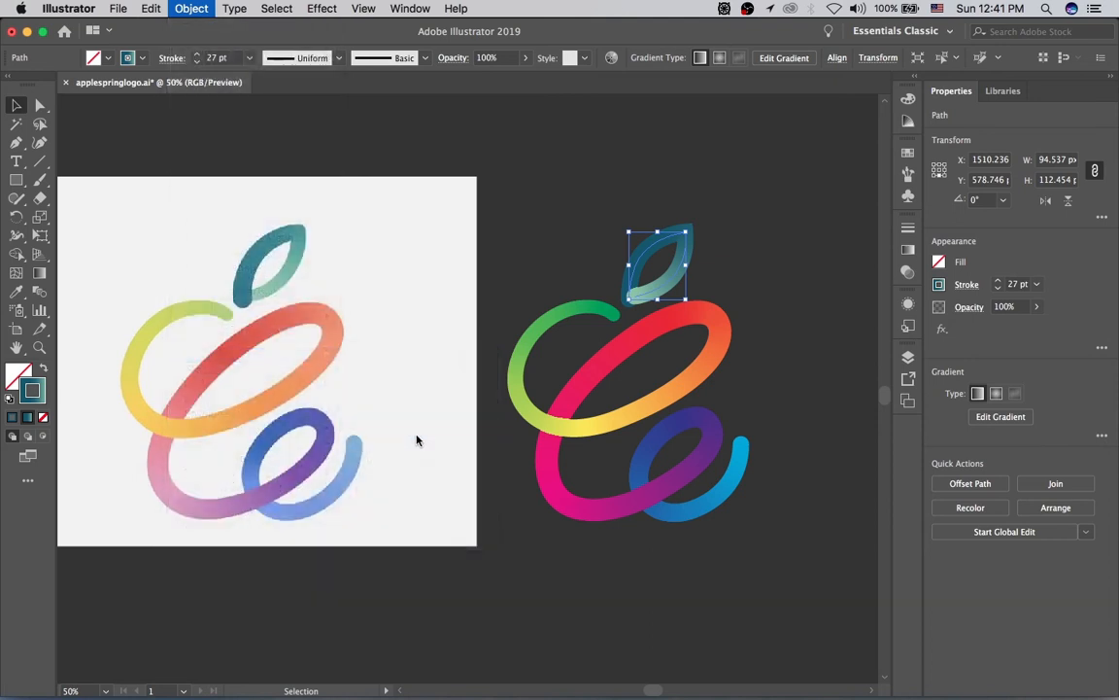
pyautogui.click(598, 239)
pyautogui.click(639, 260)
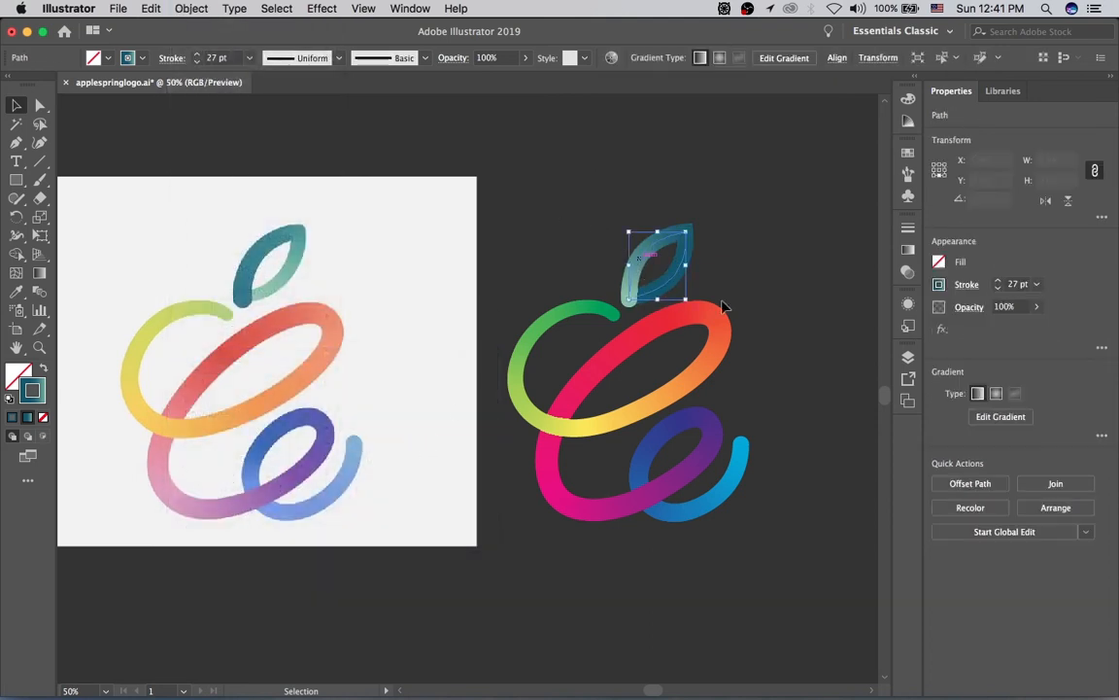
# - Reverse the leaf's stroke gradient so the dark teal runs along the stem side
pyautogui.click(908, 250)
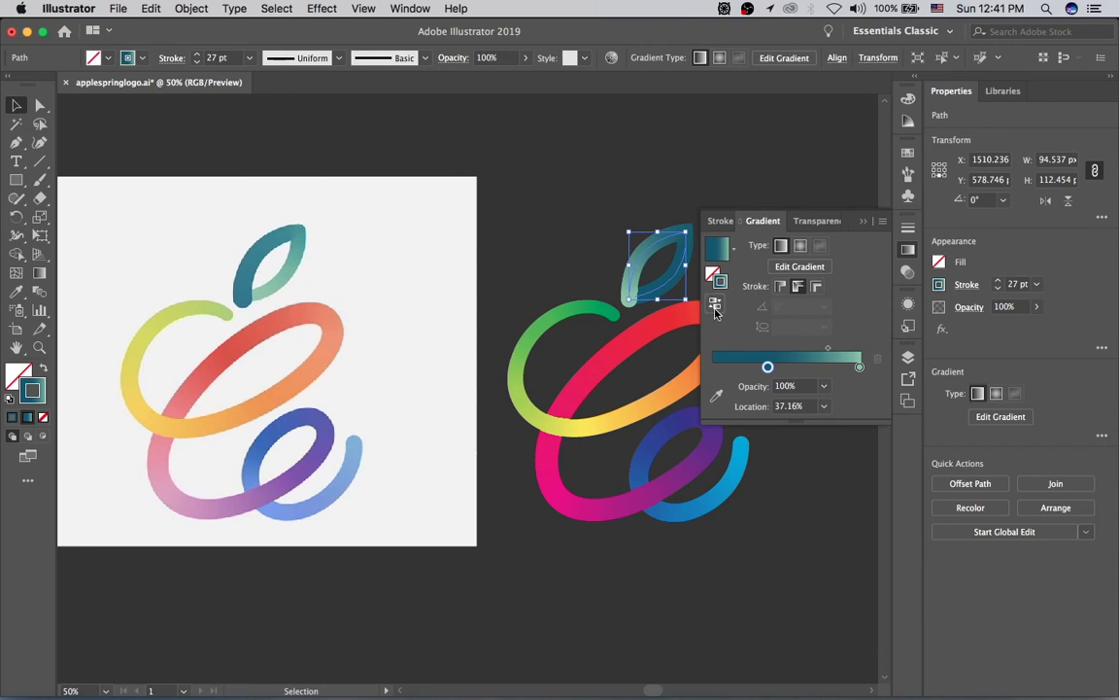
pyautogui.click(714, 303)
pyautogui.click(766, 225)
# - Widen the leaf's stroke at its stem end to about 31 px with the Width tool, and deselect it
pyautogui.press('super+space')
pyautogui.keyDown('super'); pyautogui.click(578, 334); pyautogui.keyUp('super')
pyautogui.keyDown('super'); pyautogui.click(541, 322); pyautogui.keyUp('super')
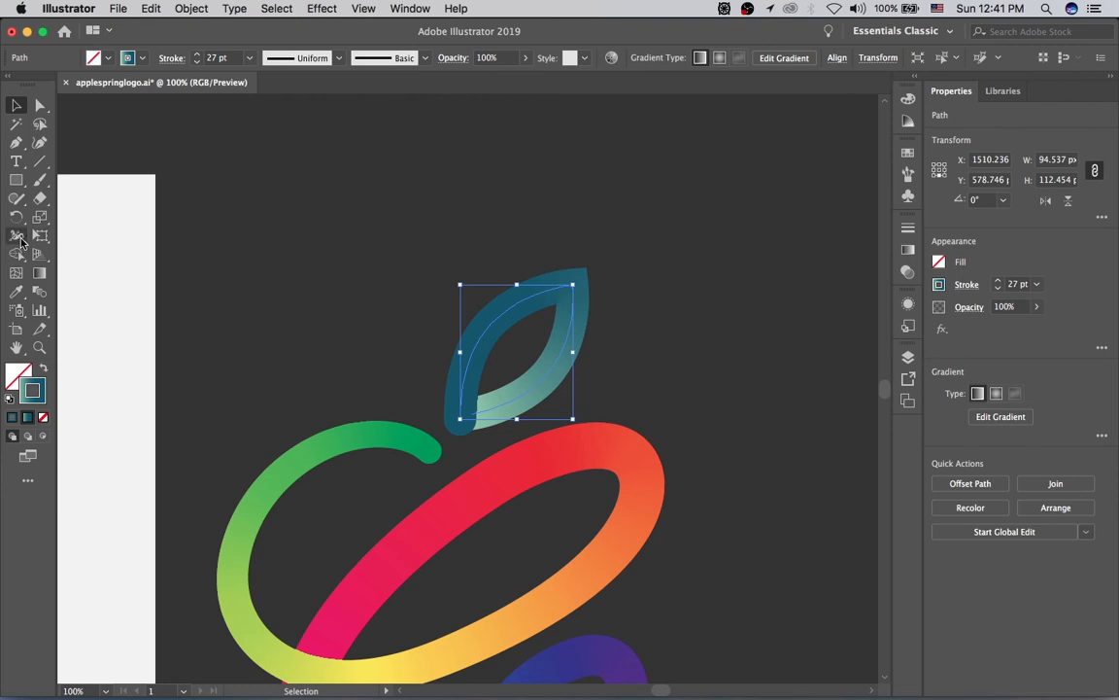
pyautogui.click(18, 237)
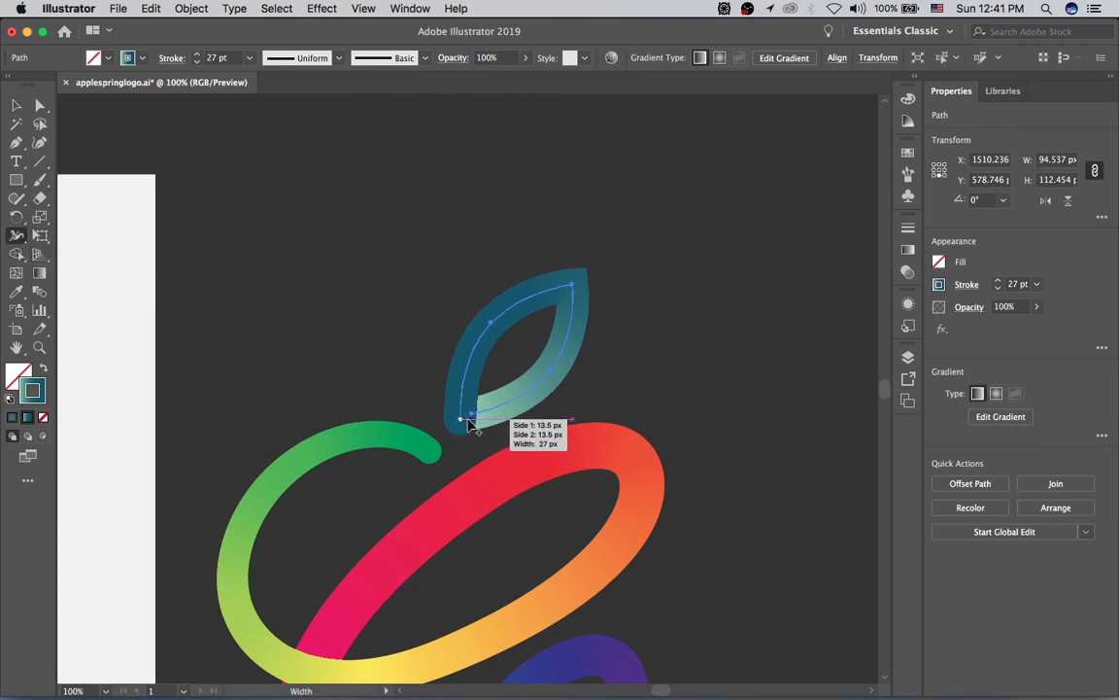
pyautogui.moveTo(467, 424); pyautogui.dragTo(480, 422)
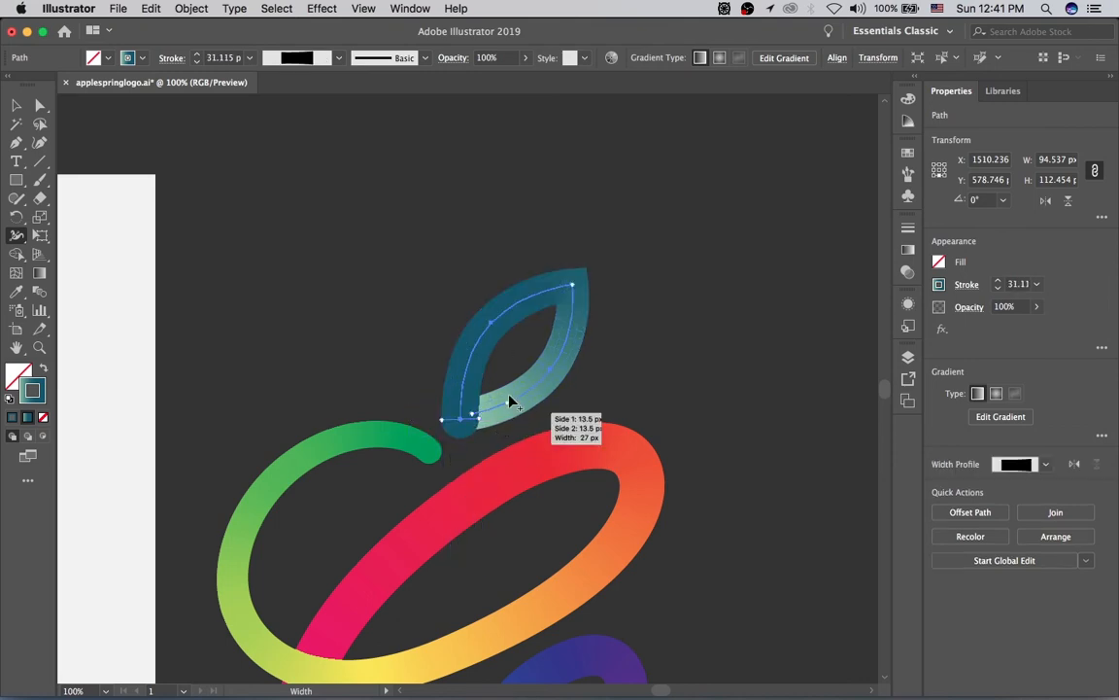
pyautogui.moveTo(474, 417); pyautogui.dragTo(473, 410)
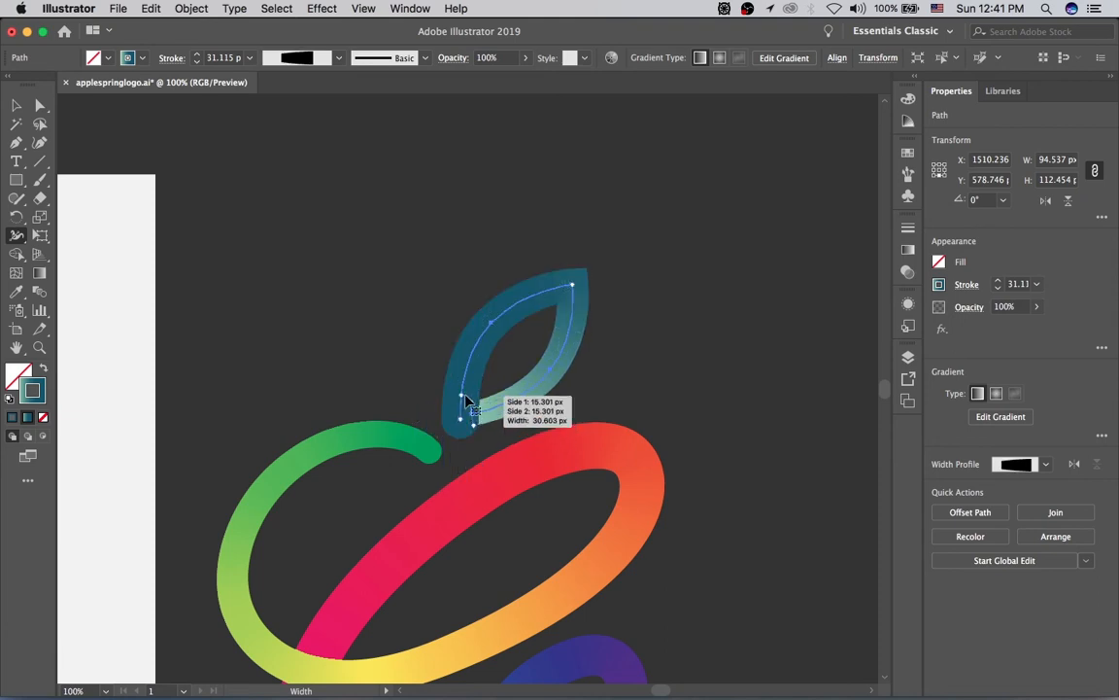
pyautogui.press('super+minus')
pyautogui.press('super+minus')
pyautogui.moveTo(358, 271); pyautogui.dragTo(425, 248)
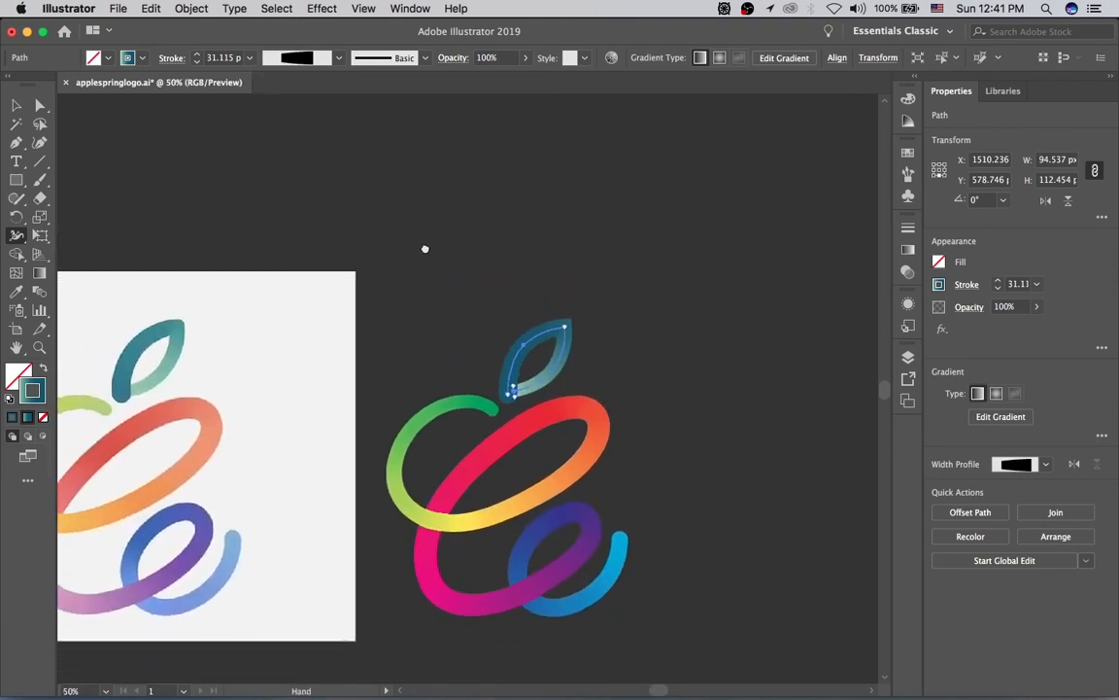
pyautogui.press('v')
pyautogui.click(456, 293)
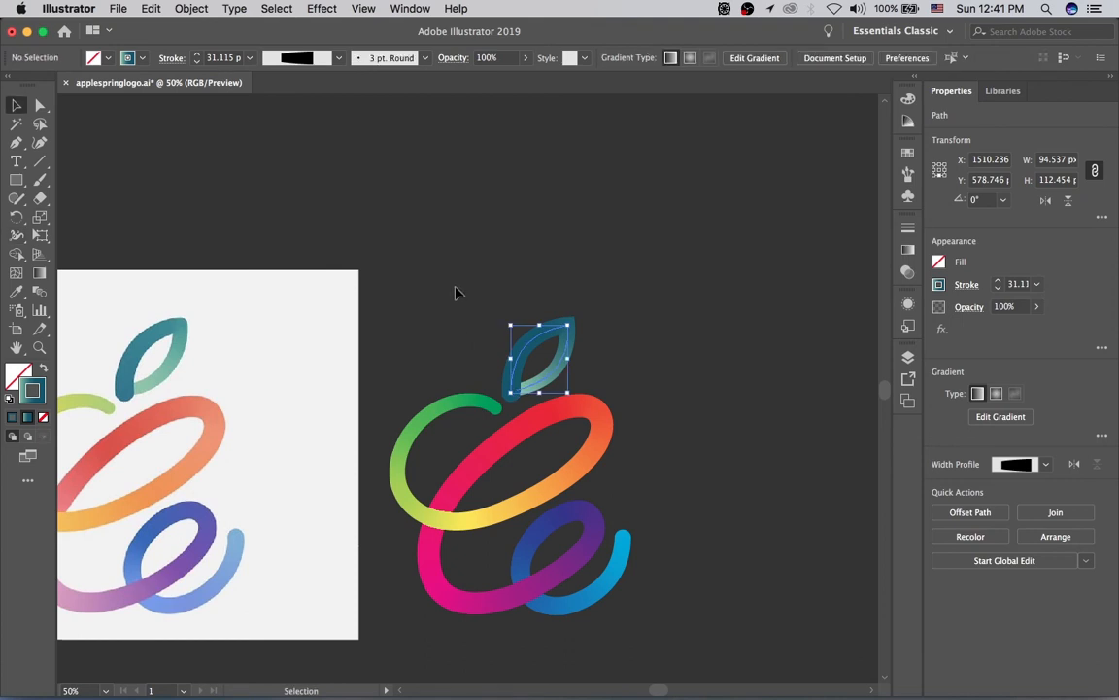
pyautogui.moveTo(466, 331); pyautogui.dragTo(551, 279)
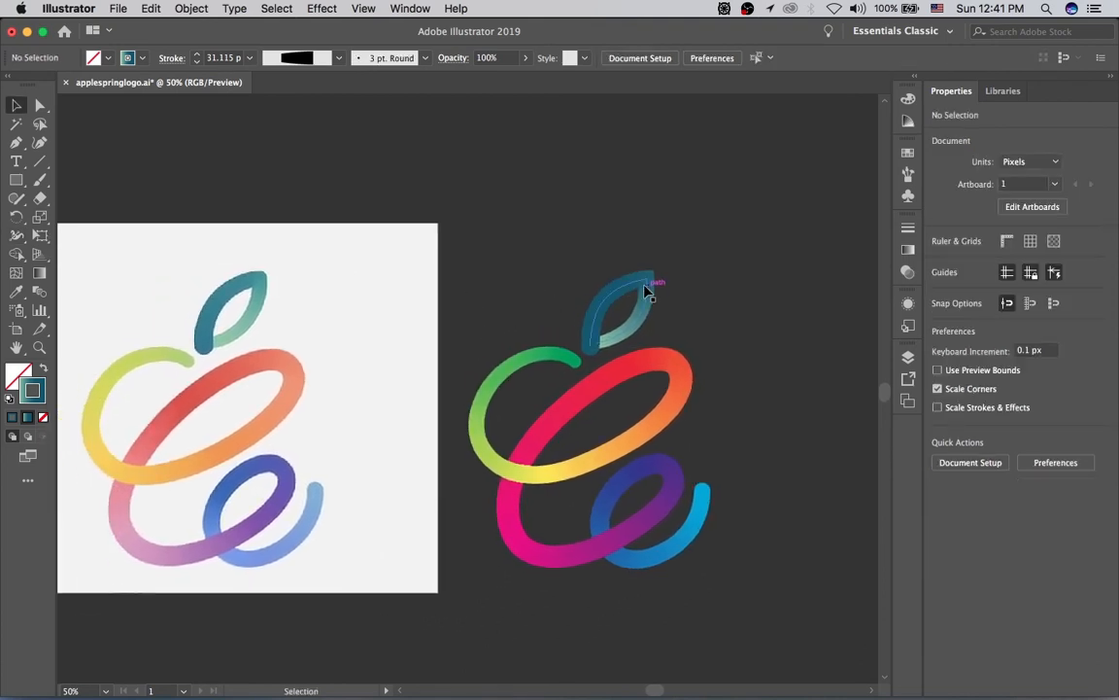
# - Give the leaf's stroke a round corner join, and deselect it
pyautogui.click(648, 282)
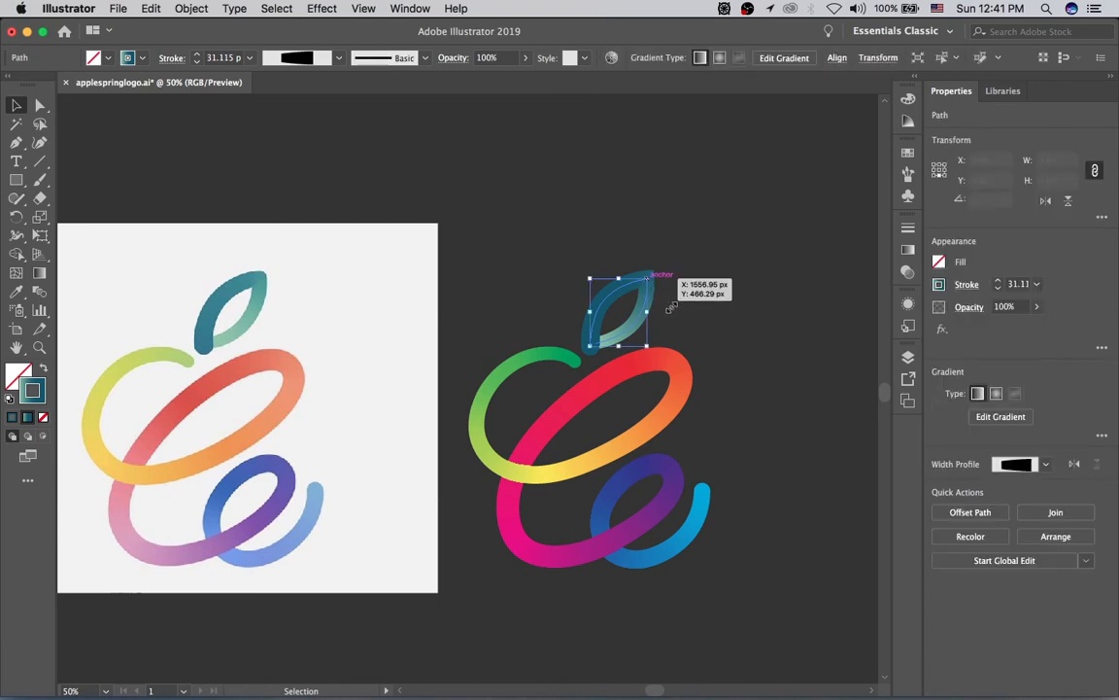
pyautogui.press('super+shift+a')
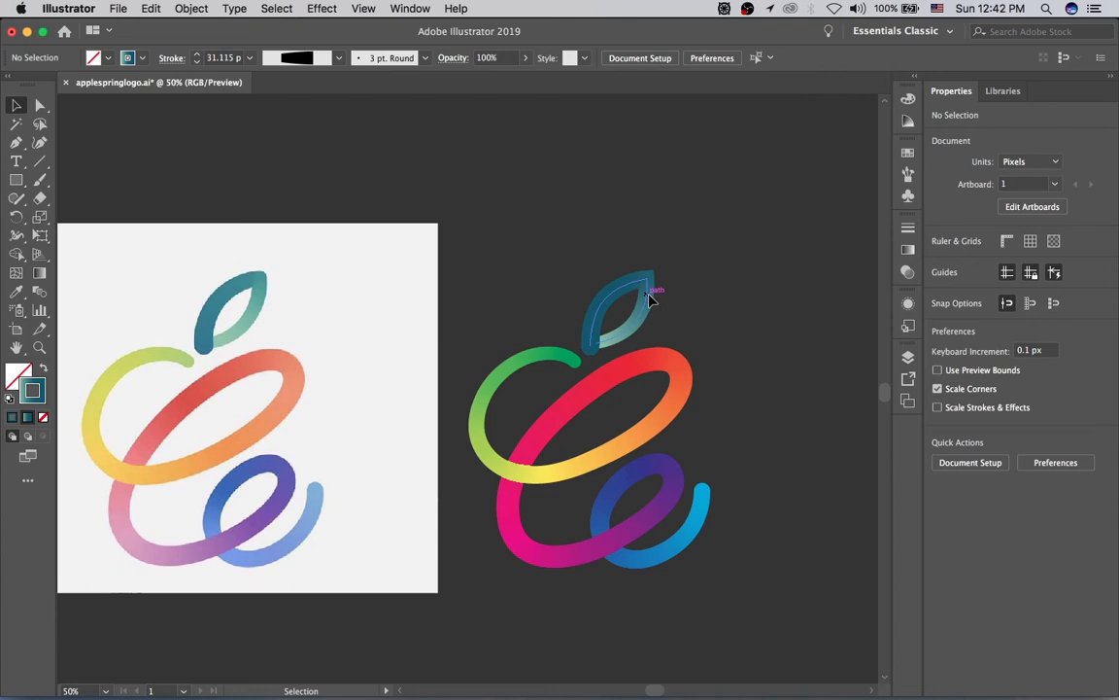
pyautogui.click(643, 297)
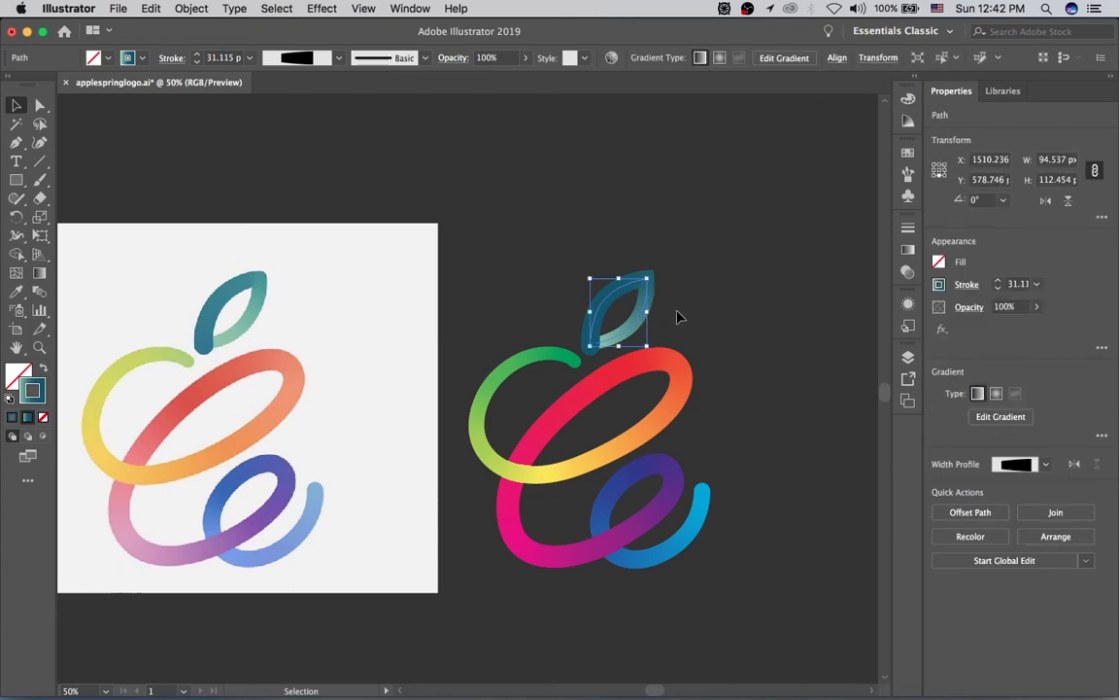
pyautogui.click(171, 58)
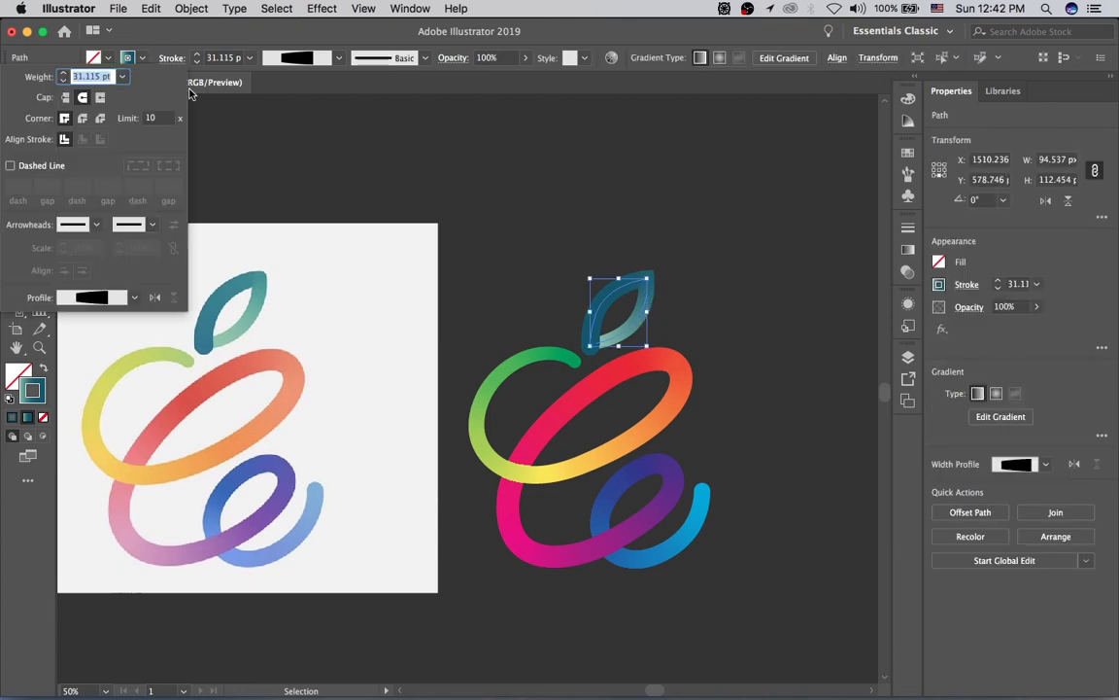
pyautogui.click(83, 119)
pyautogui.click(491, 220)
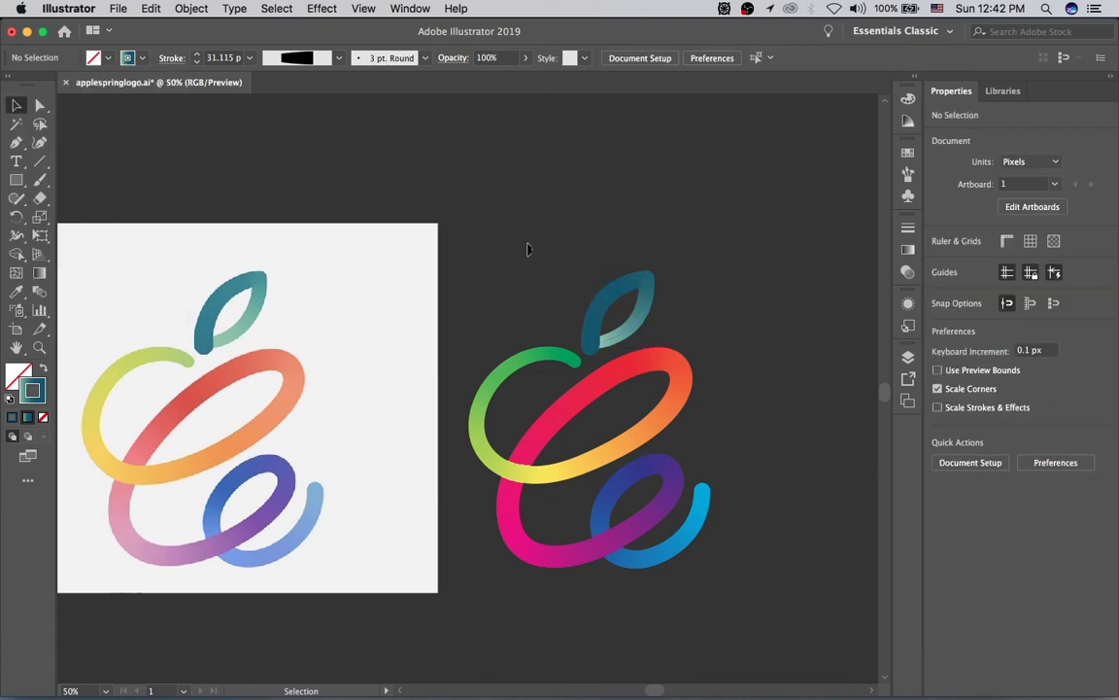
# - Move the leaf gradient's dark teal stop to 70.5%, shift its midpoint toward that stop, and deselect the leaf
pyautogui.moveTo(538, 272); pyautogui.dragTo(545, 216)
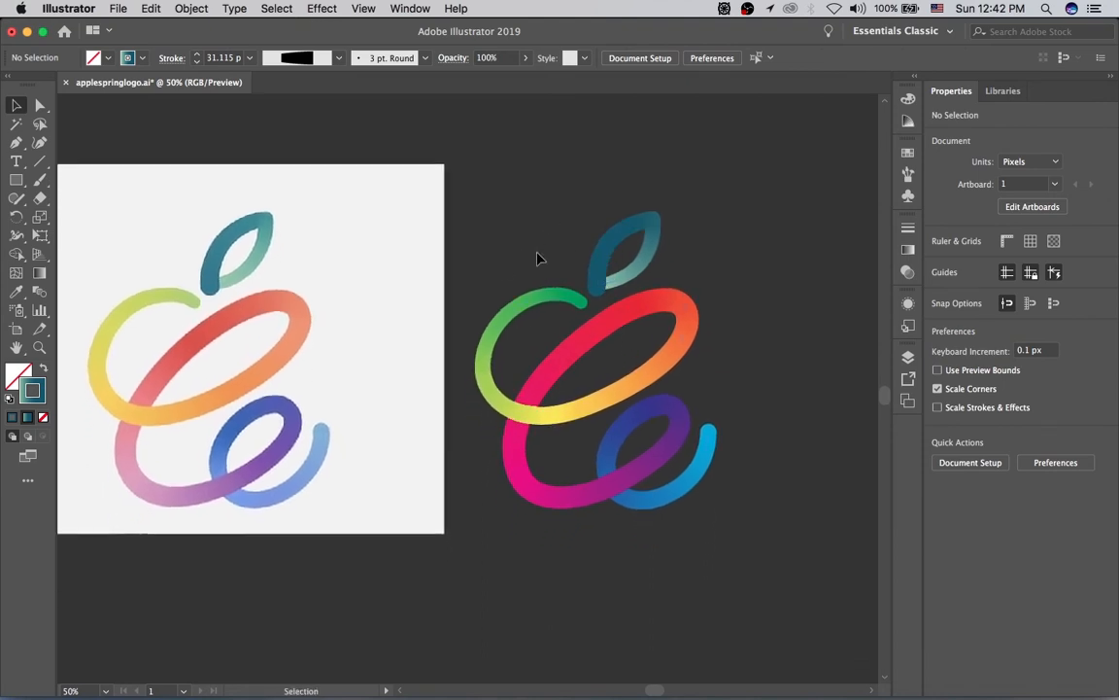
pyautogui.moveTo(537, 240); pyautogui.dragTo(520, 232)
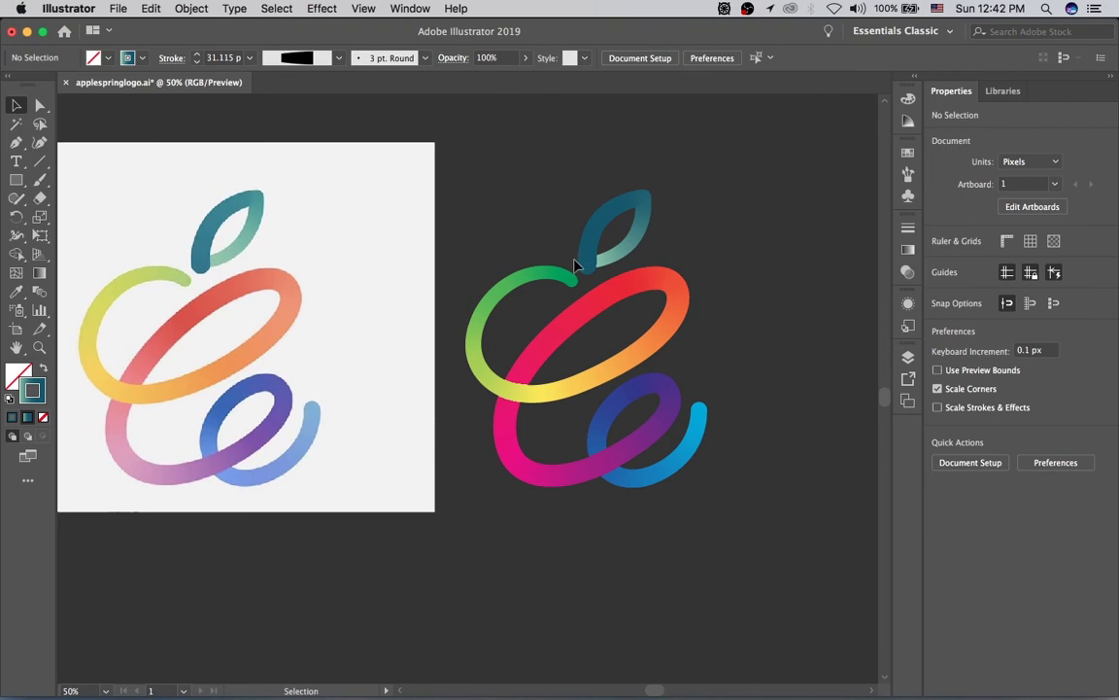
pyautogui.moveTo(574, 263); pyautogui.dragTo(569, 294)
pyautogui.press('super+equal')
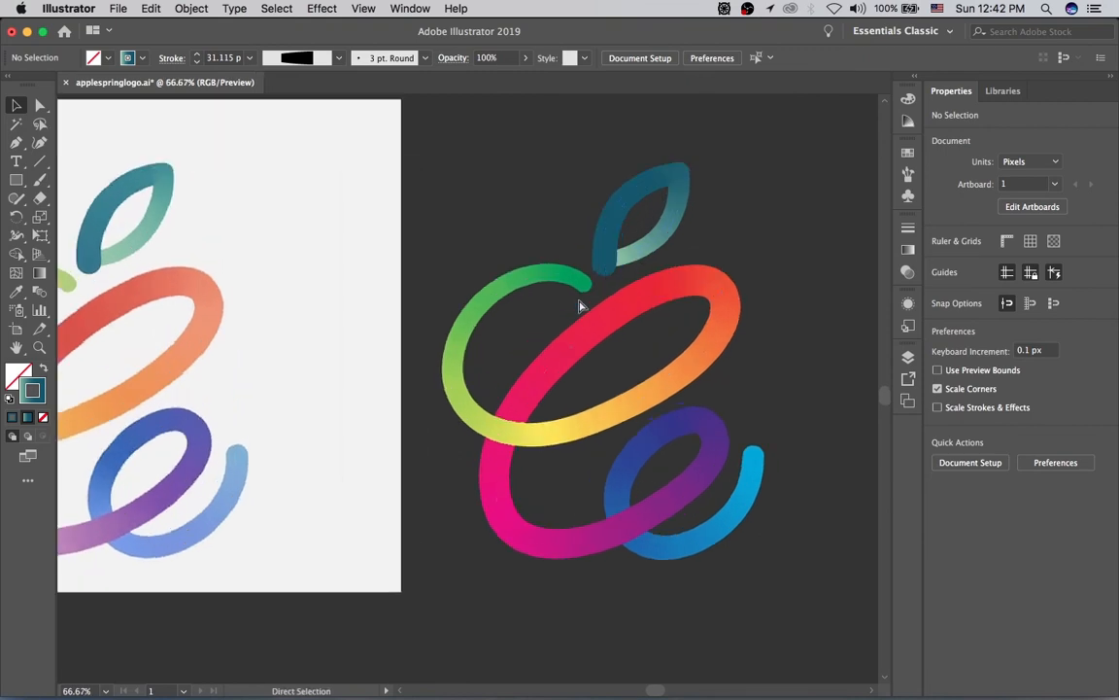
pyautogui.press('super+equal')
pyautogui.scroll(5, 615, 250)
pyautogui.hscroll(4, 615, 249)
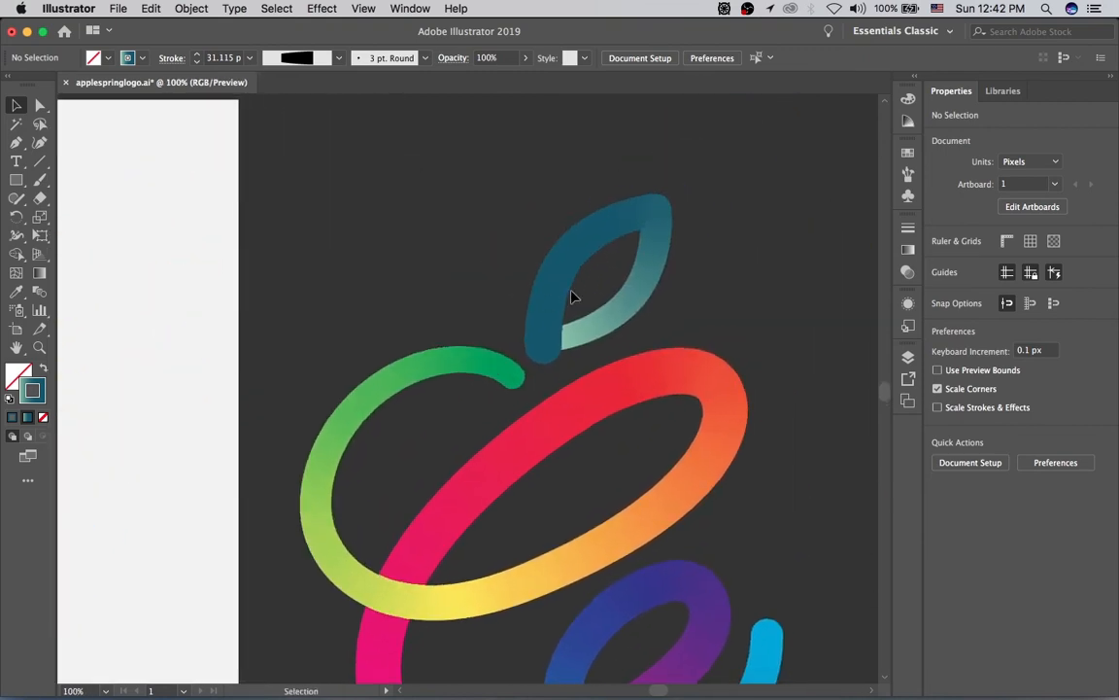
pyautogui.click(564, 299)
pyautogui.click(906, 252)
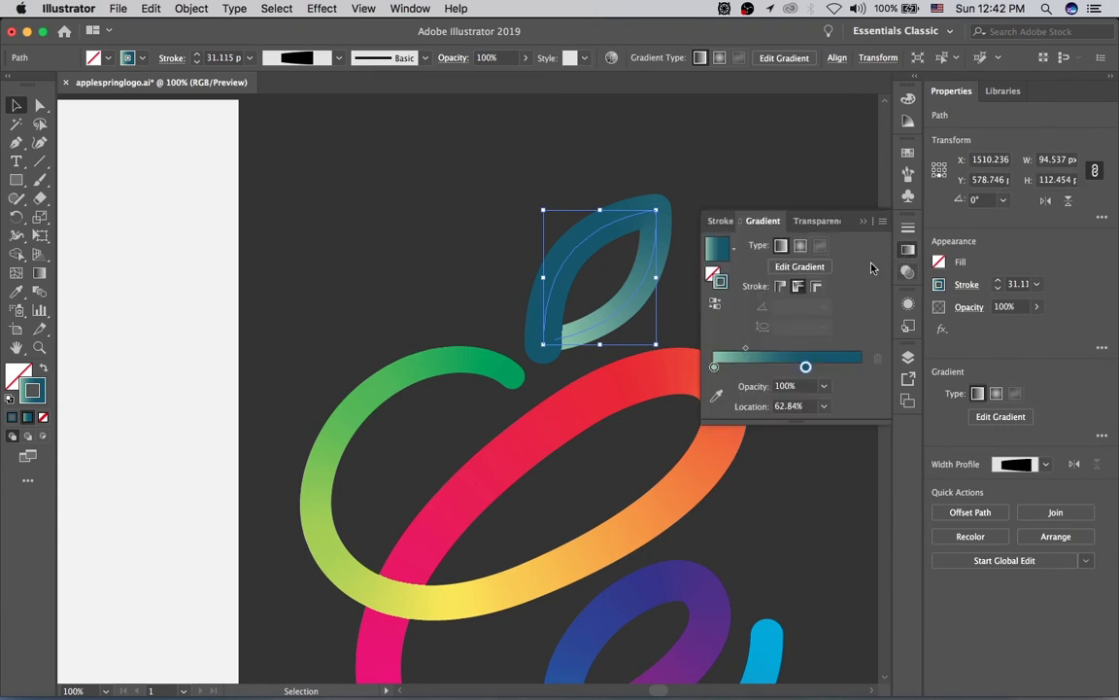
pyautogui.moveTo(804, 367); pyautogui.dragTo(816, 367)
pyautogui.moveTo(749, 348); pyautogui.dragTo(760, 348)
pyautogui.click(815, 369)
pyautogui.click(542, 194)
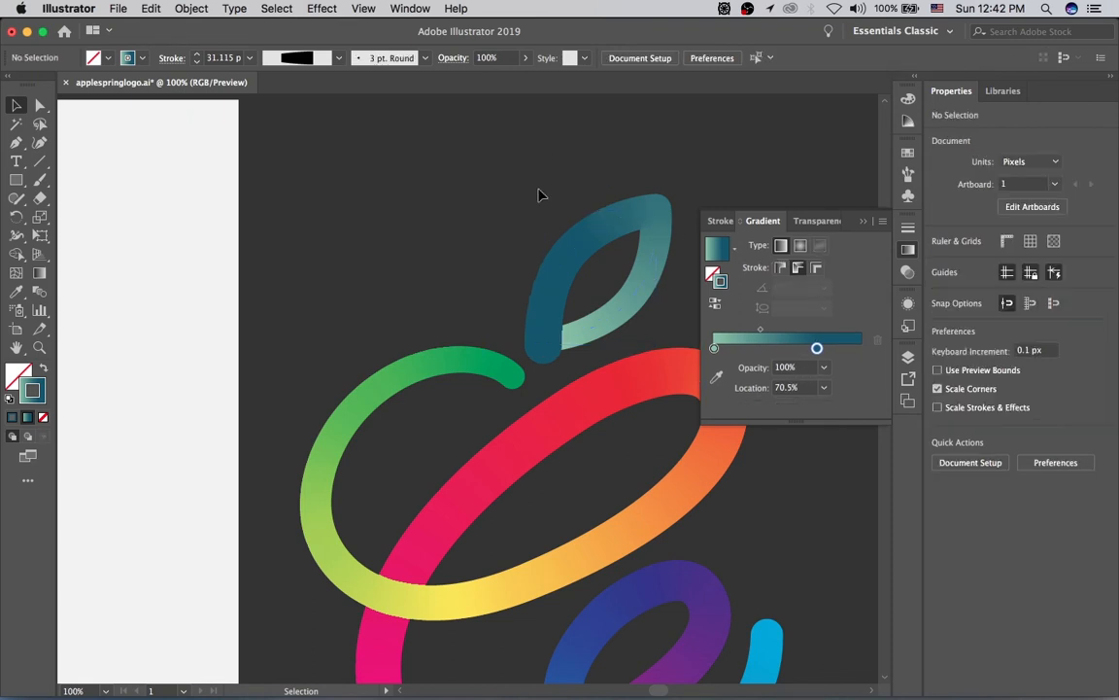
# - Select the leaf and move its gradient's dark teal stop to 76.22%
pyautogui.press('super+minus')
pyautogui.press('super+minus')
pyautogui.moveTo(426, 294); pyautogui.dragTo(489, 223)
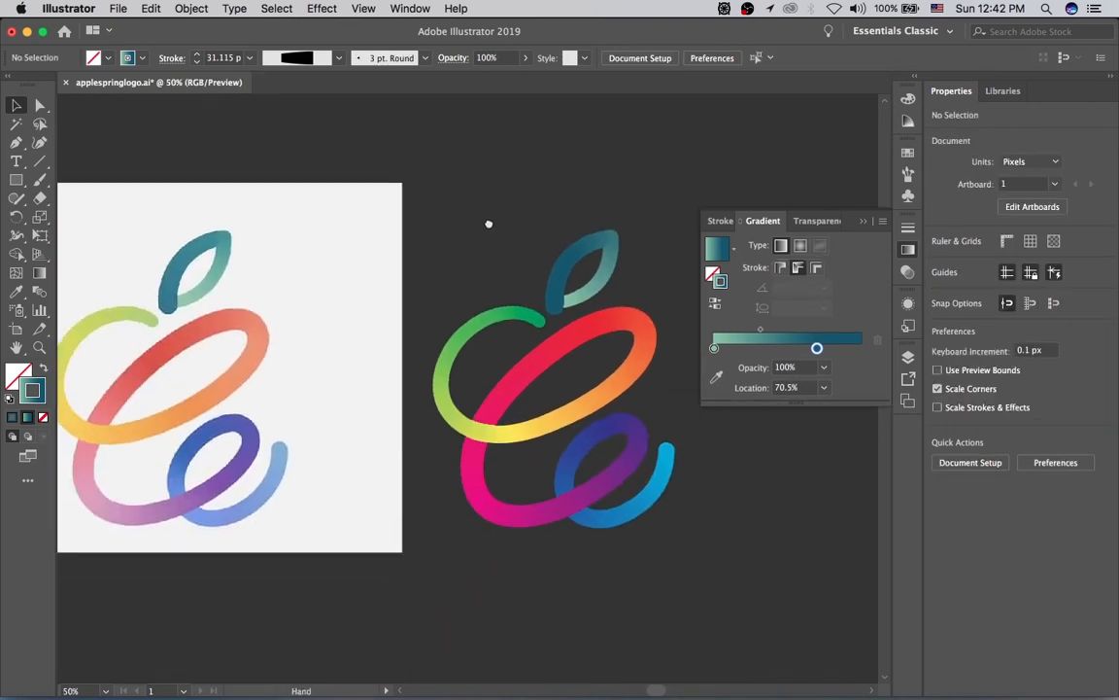
pyautogui.click(563, 289)
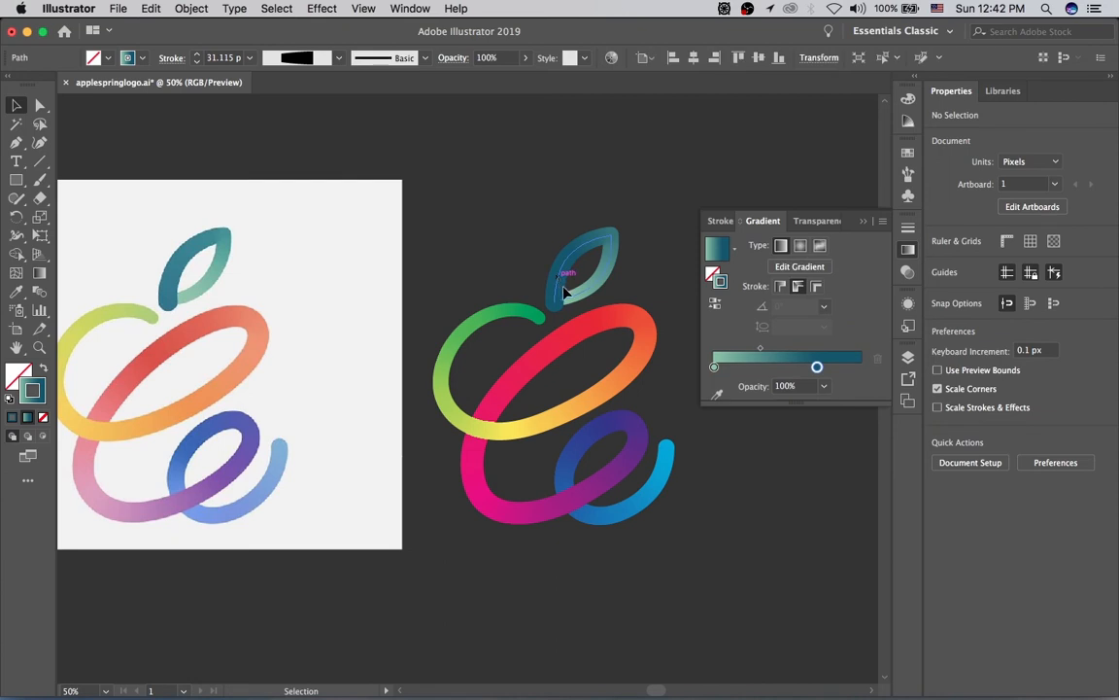
pyautogui.moveTo(759, 348); pyautogui.dragTo(825, 367)
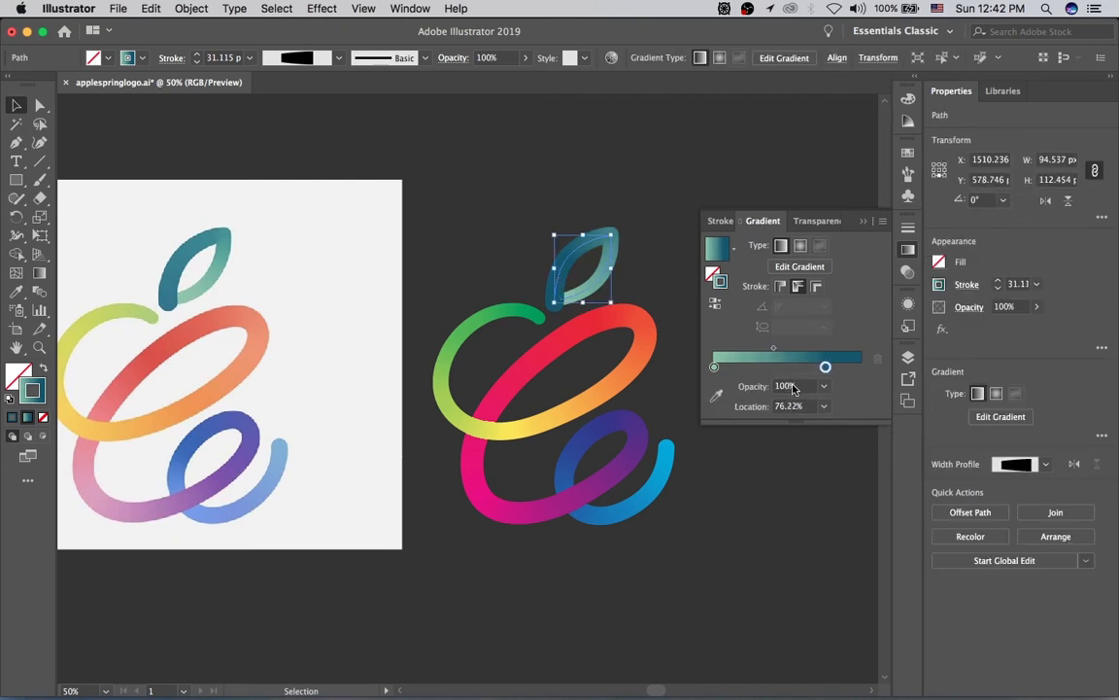
pyautogui.click(761, 221)
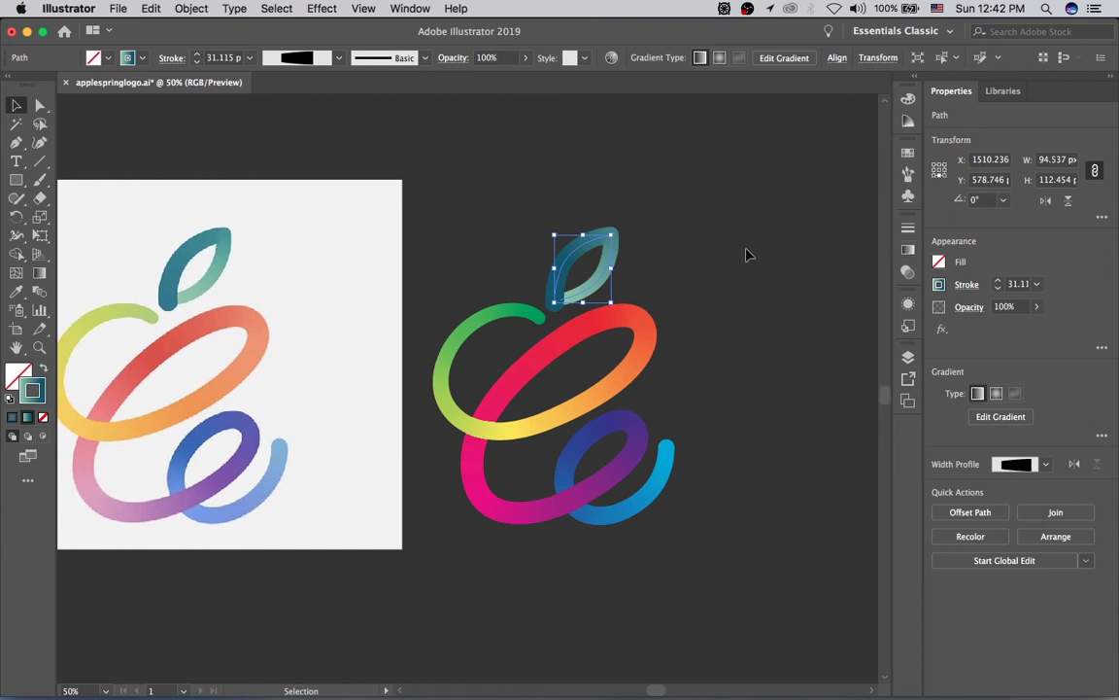
pyautogui.hscroll(-3, 686, 318)
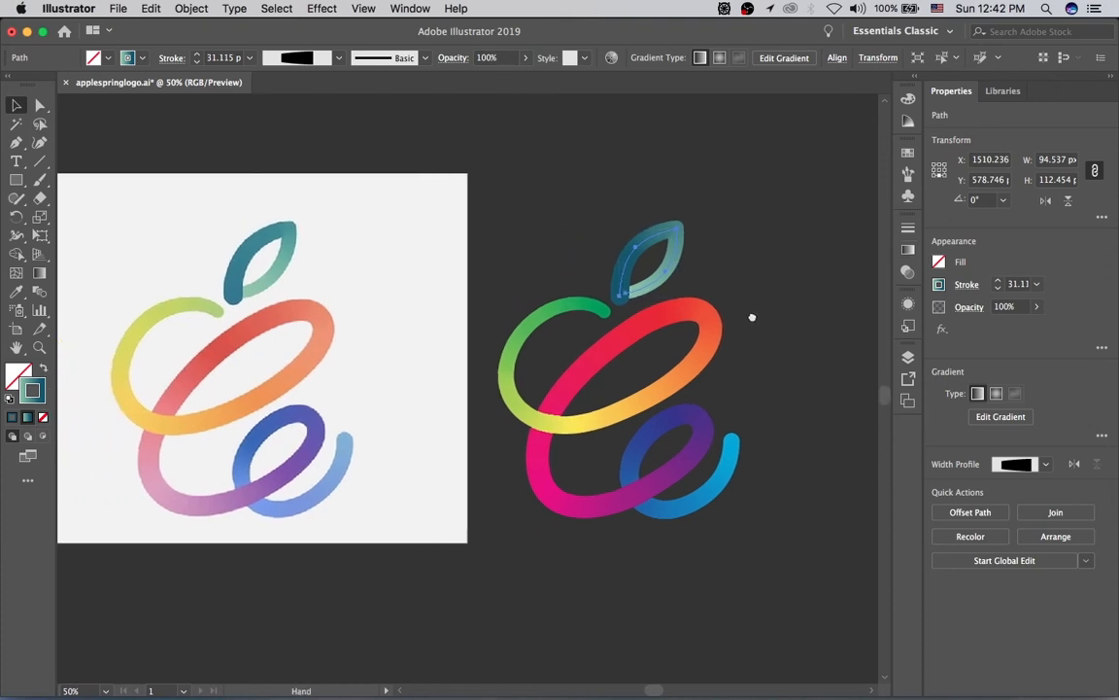
pyautogui.click(731, 404)
pyautogui.click(685, 379)
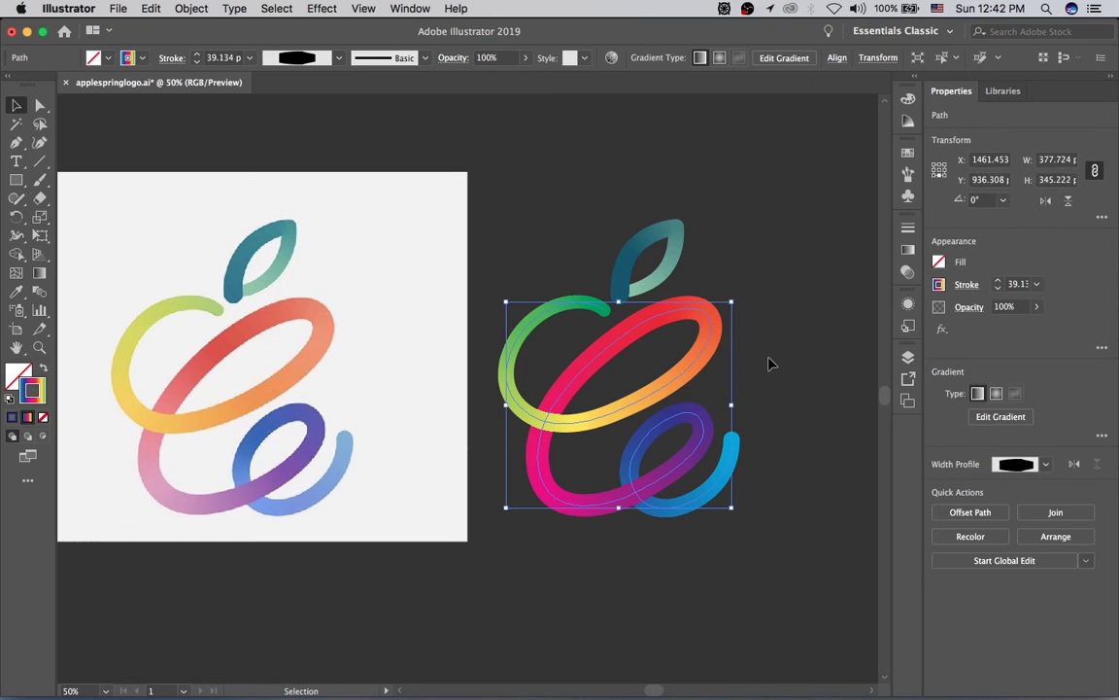
pyautogui.click(783, 407)
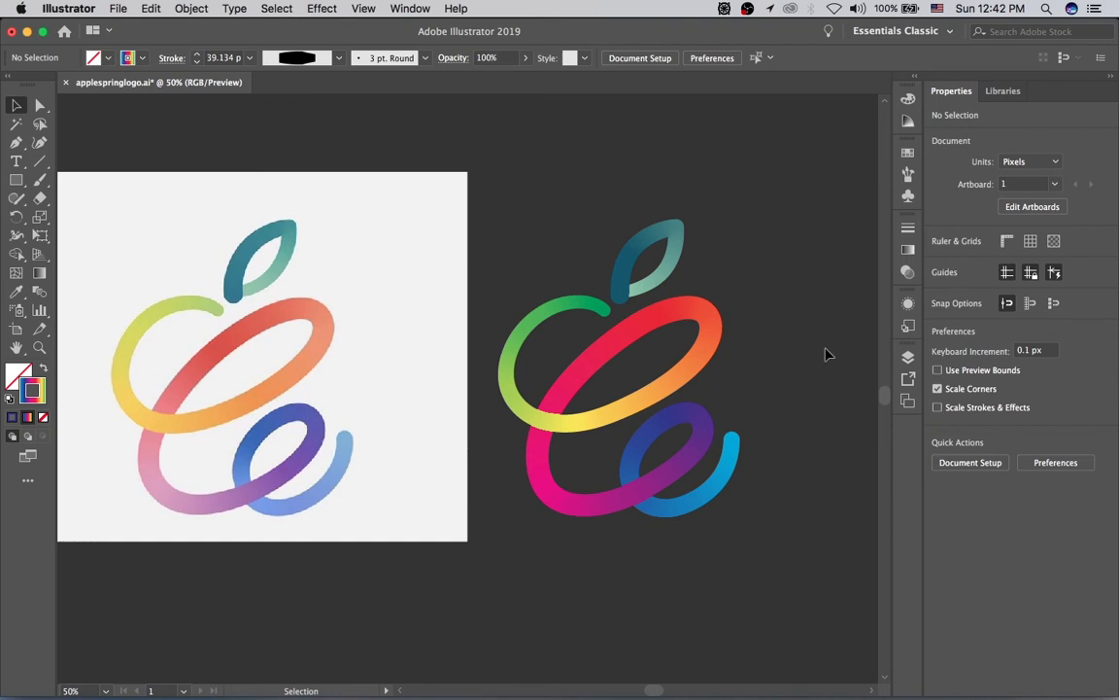
# - Desaturate the apple body's stroke colors with a Saturate intensity of -16%, and deselect the path
pyautogui.click(640, 407)
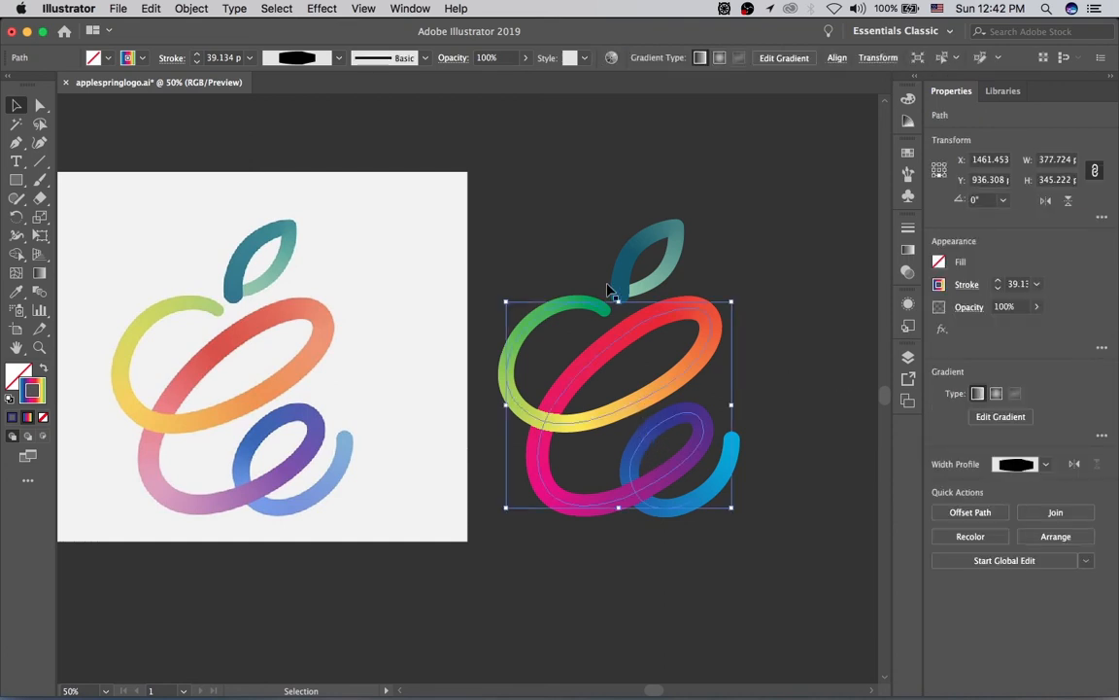
pyautogui.click(148, 8)
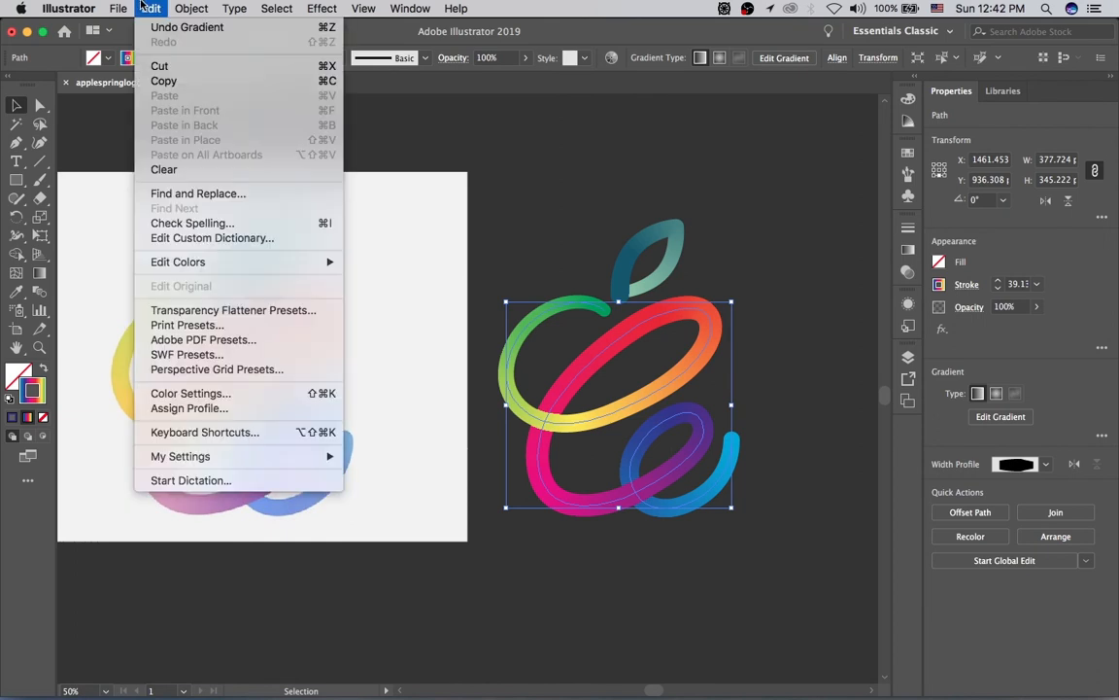
pyautogui.moveTo(257, 263)
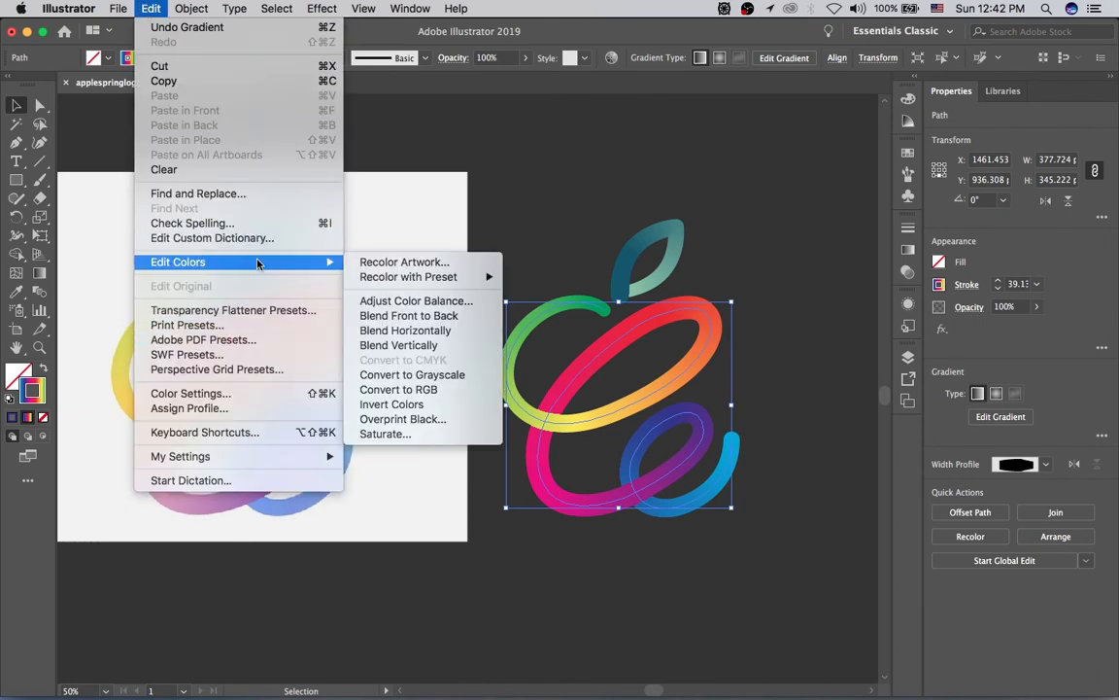
pyautogui.click(408, 433)
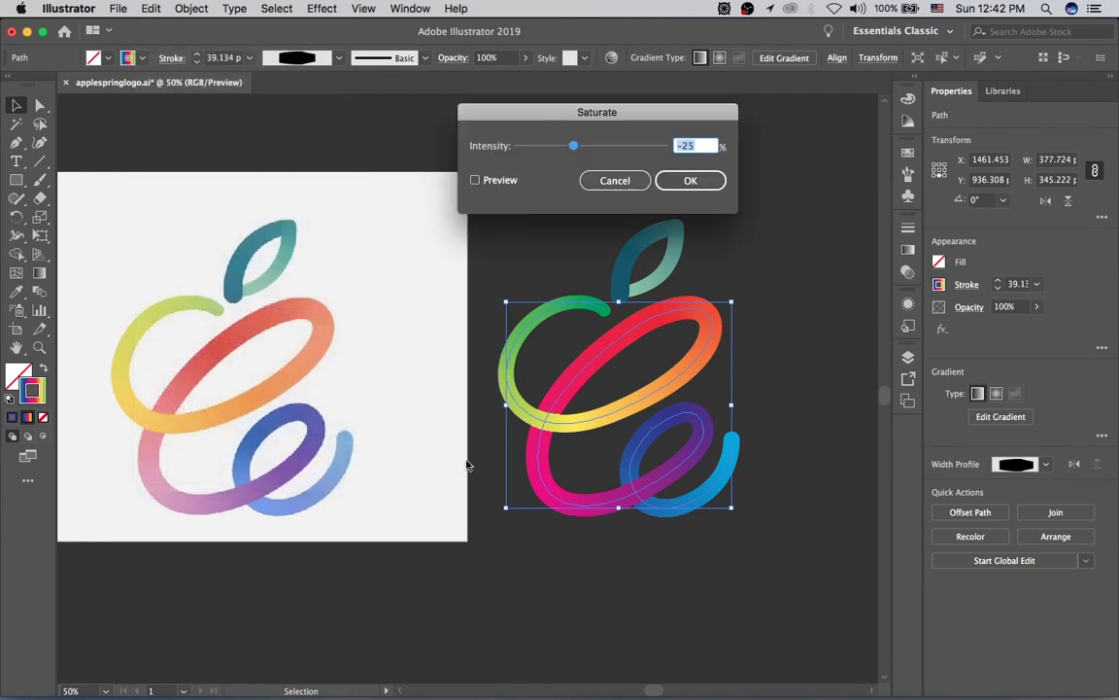
pyautogui.click(495, 179)
pyautogui.moveTo(571, 148); pyautogui.dragTo(564, 150)
pyautogui.click(476, 180)
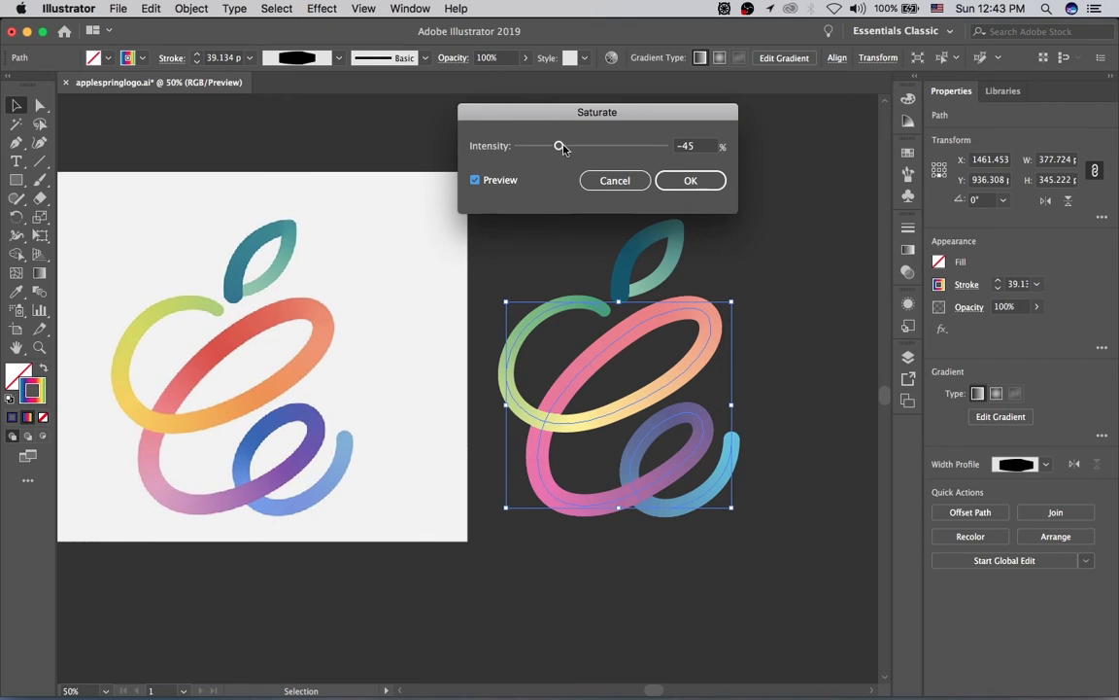
pyautogui.moveTo(558, 148); pyautogui.dragTo(579, 149)
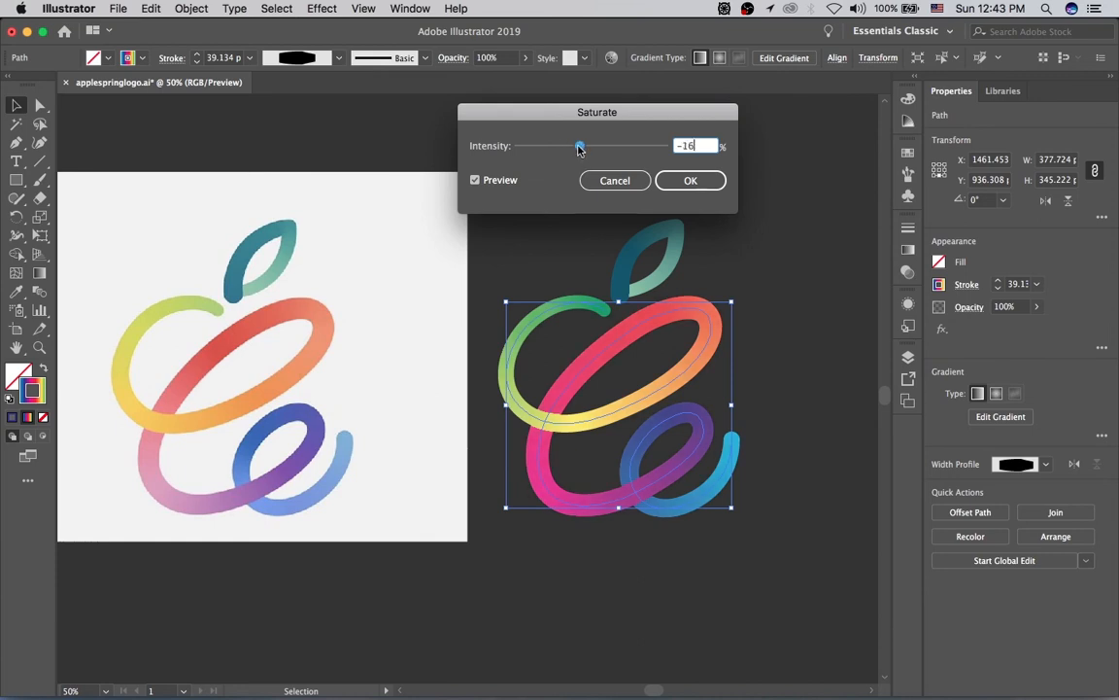
pyautogui.click(680, 183)
pyautogui.click(599, 189)
# - Display the body path's gradient settings and deselect the path
pyautogui.press('space')
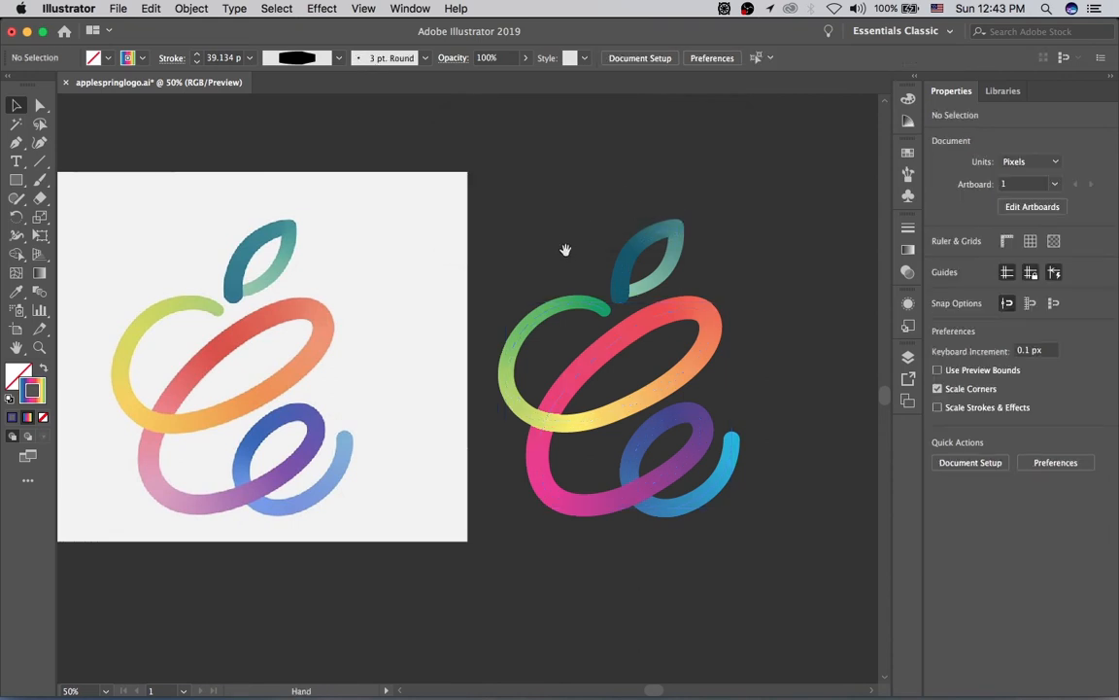
pyautogui.moveTo(565, 249); pyautogui.dragTo(580, 238)
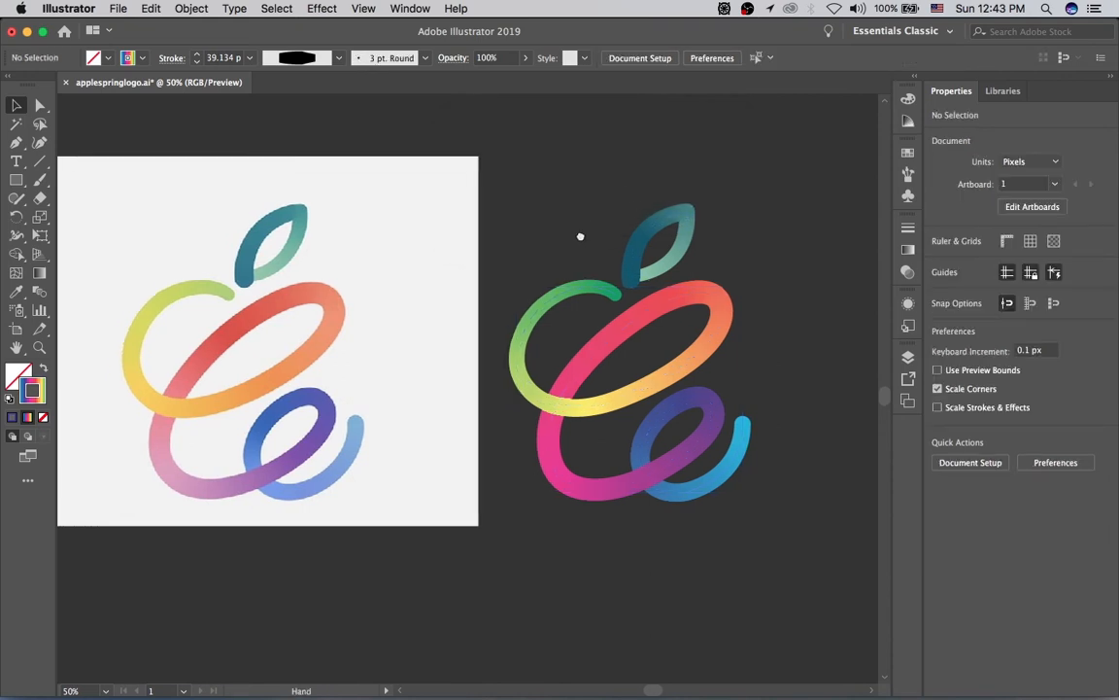
pyautogui.click(705, 434)
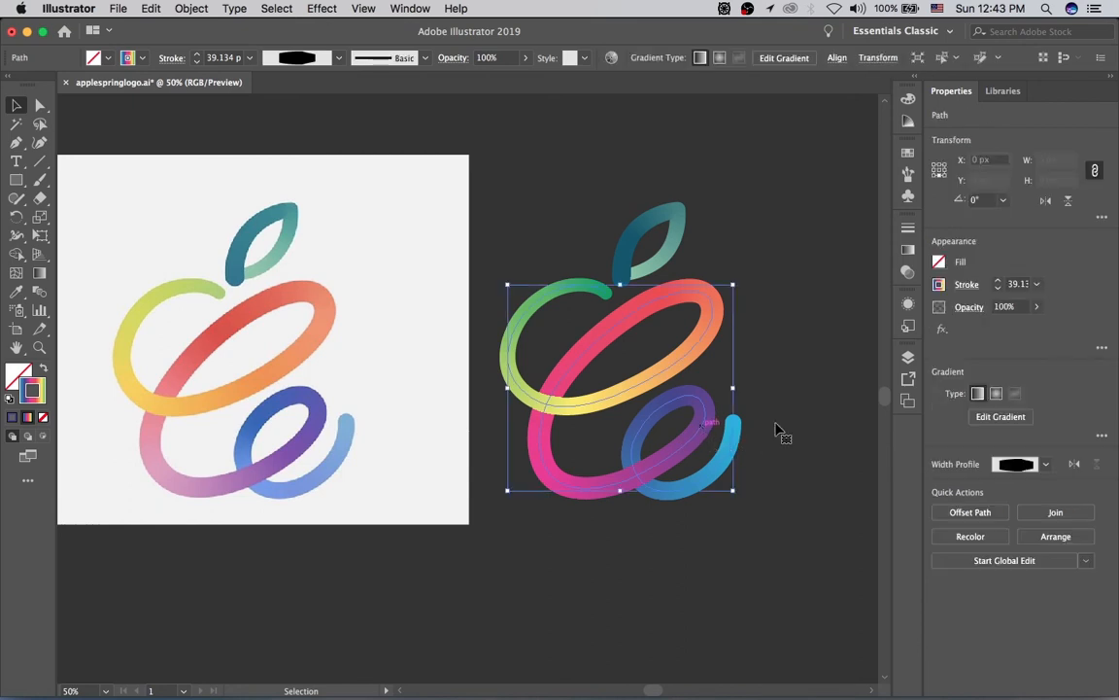
pyautogui.click(907, 249)
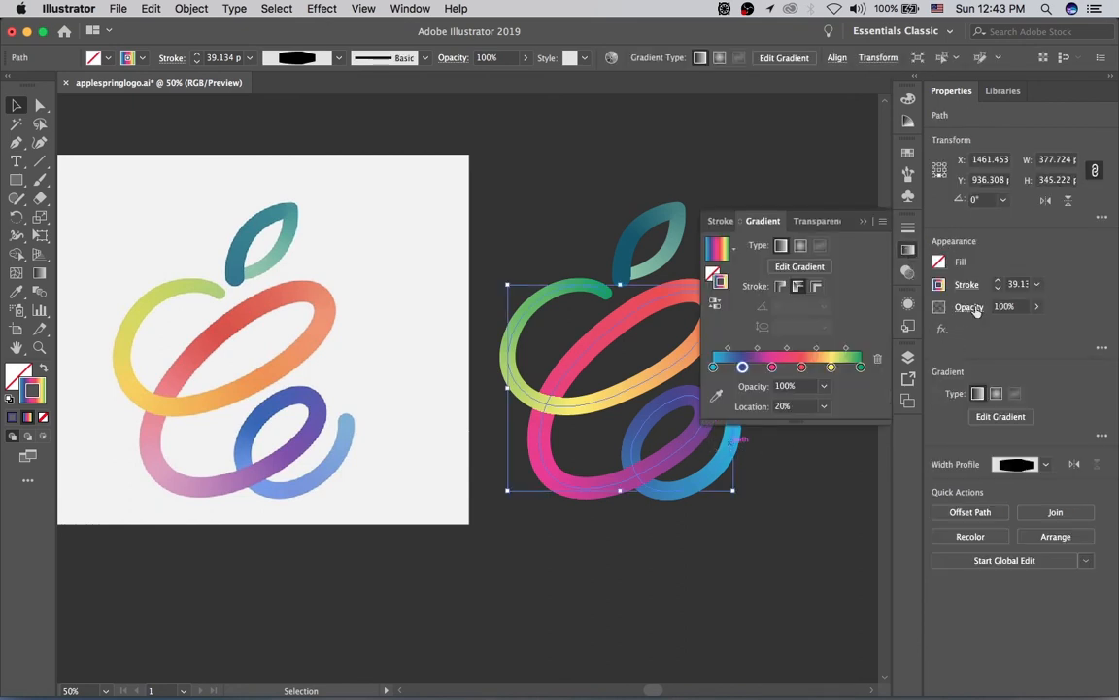
pyautogui.click(663, 185)
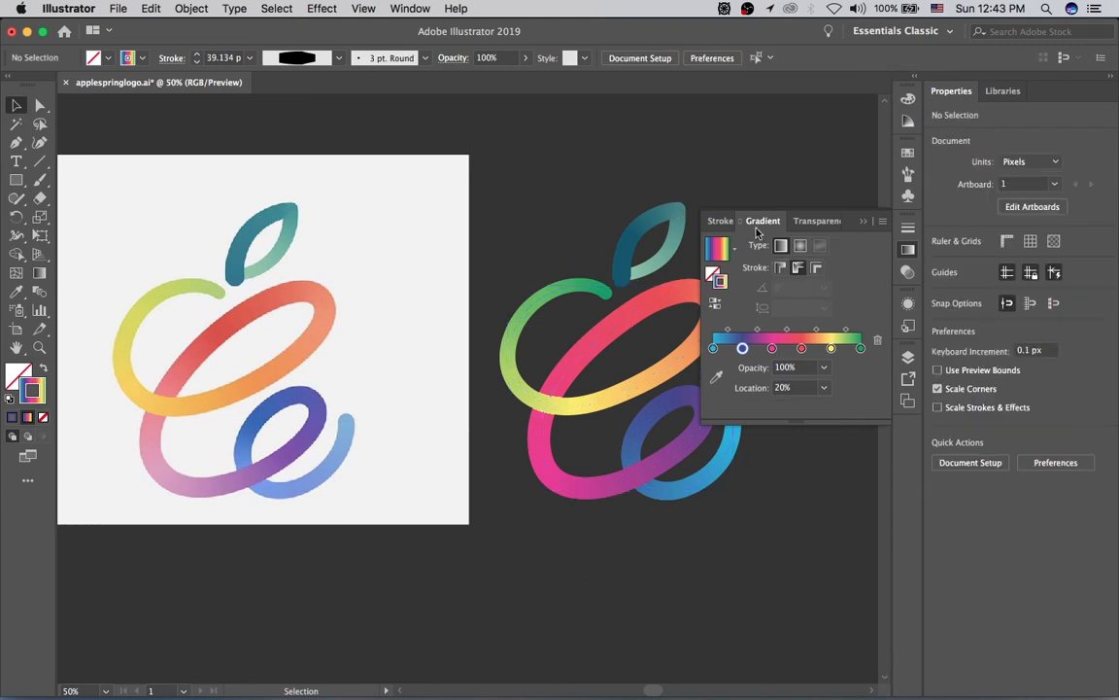
pyautogui.moveTo(552, 221); pyautogui.dragTo(504, 217)
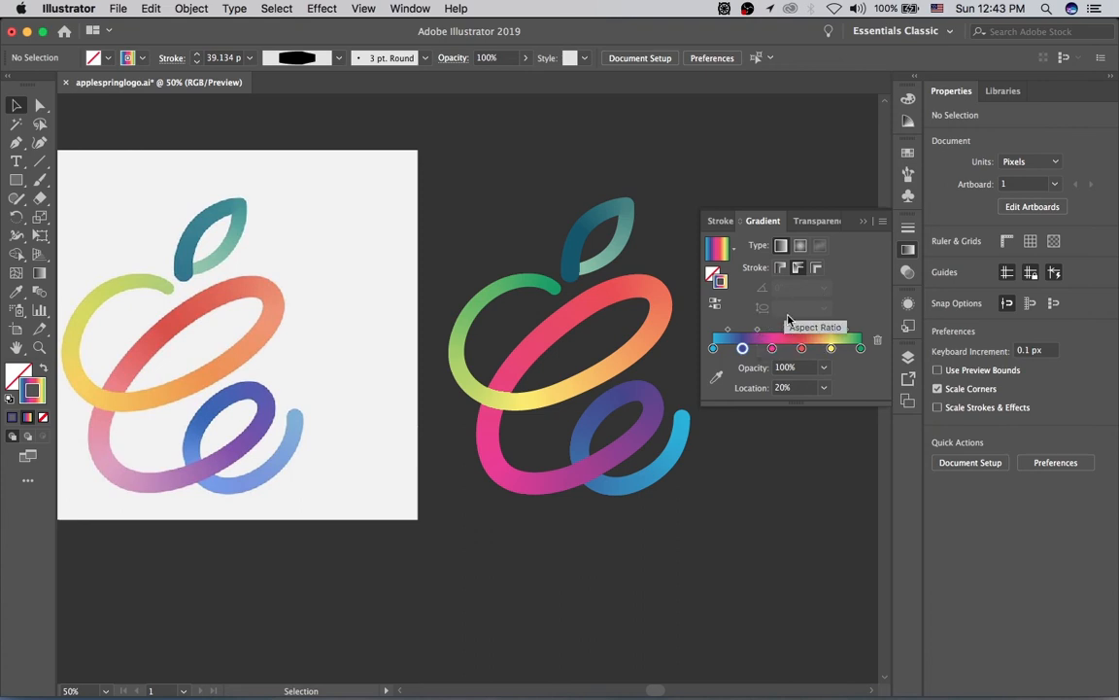
# - Try to shift the gradient's green end stop to a yellow-green hue without the body path selected
pyautogui.click(861, 348)
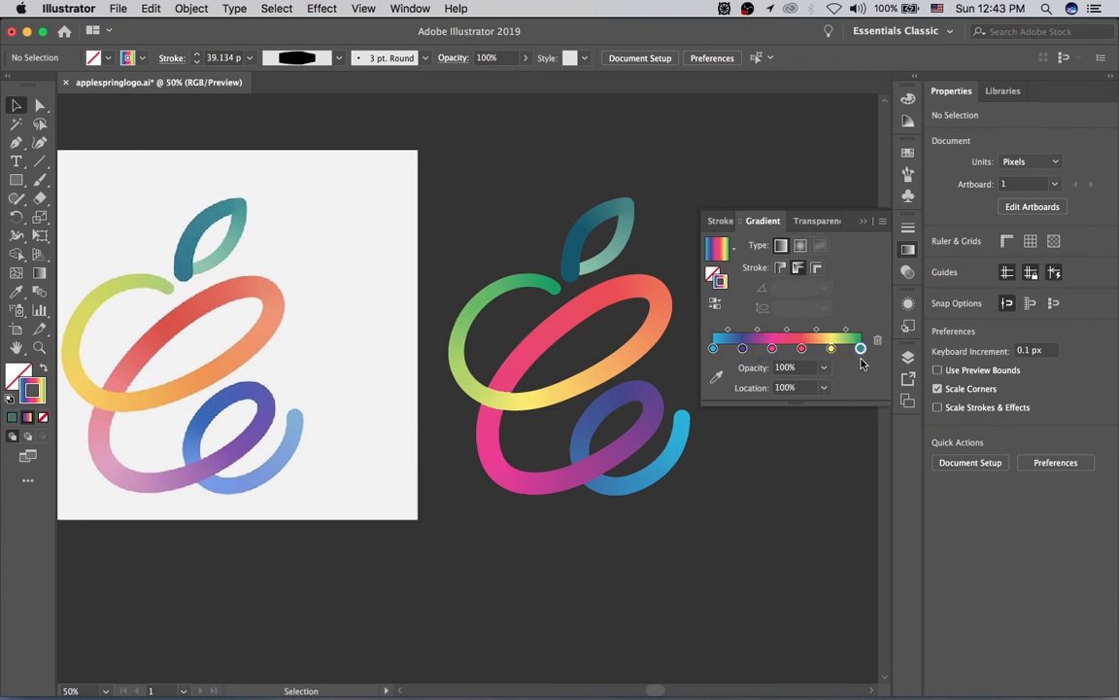
pyautogui.doubleClick(861, 348)
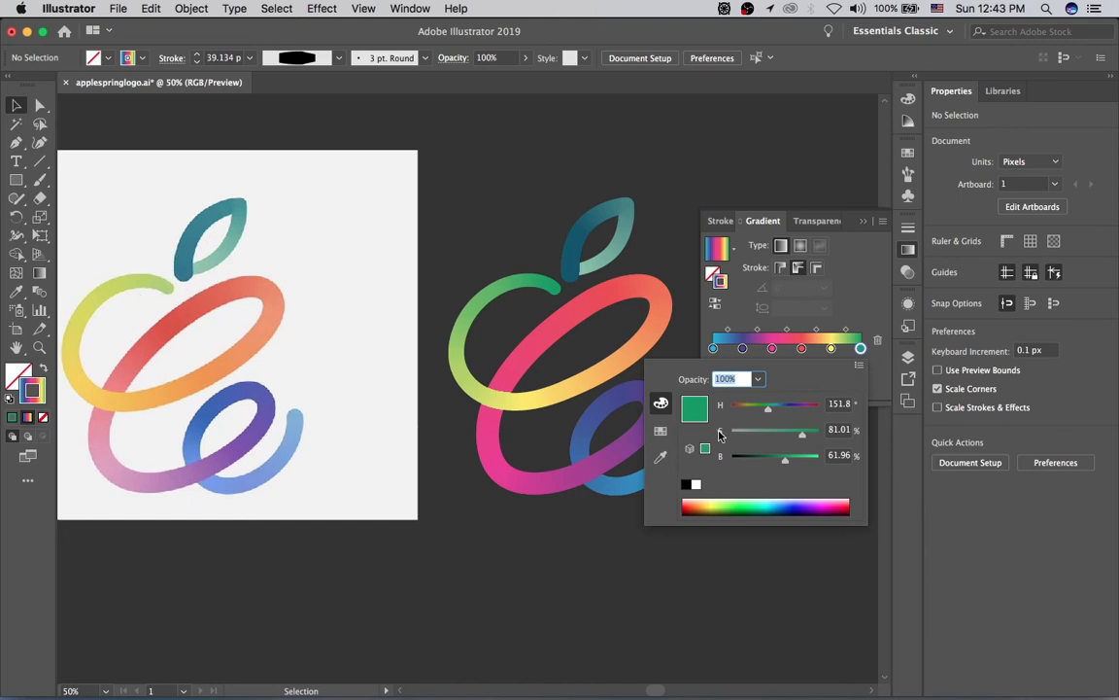
pyautogui.moveTo(763, 411); pyautogui.dragTo(747, 411)
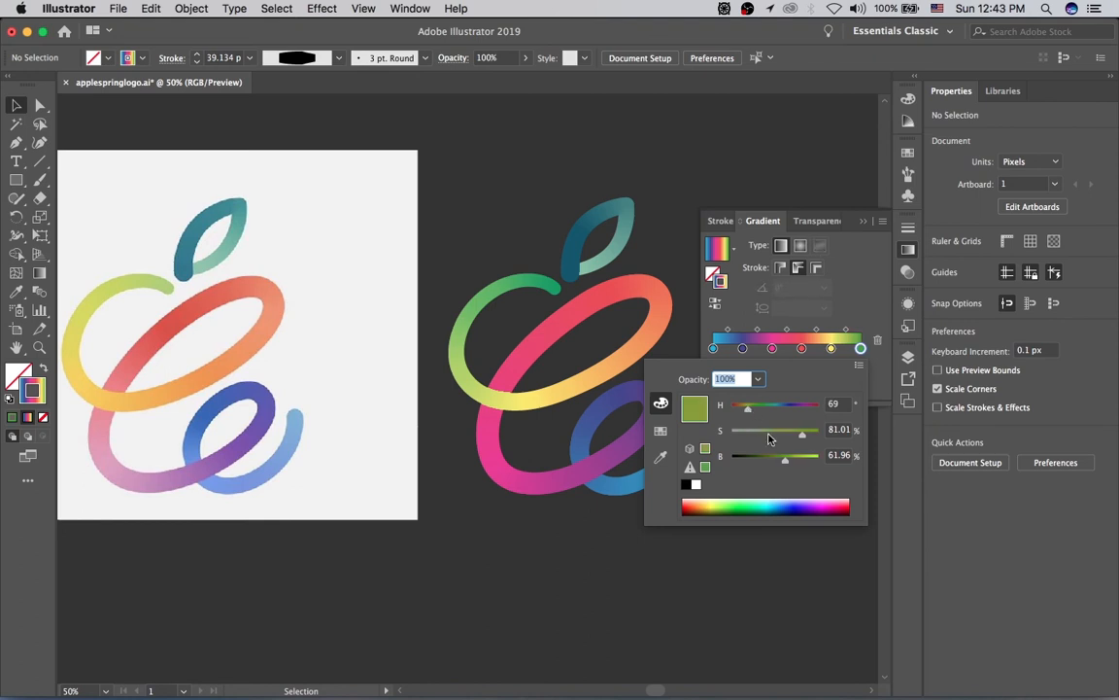
pyautogui.moveTo(750, 410); pyautogui.dragTo(749, 411)
pyautogui.click(673, 254)
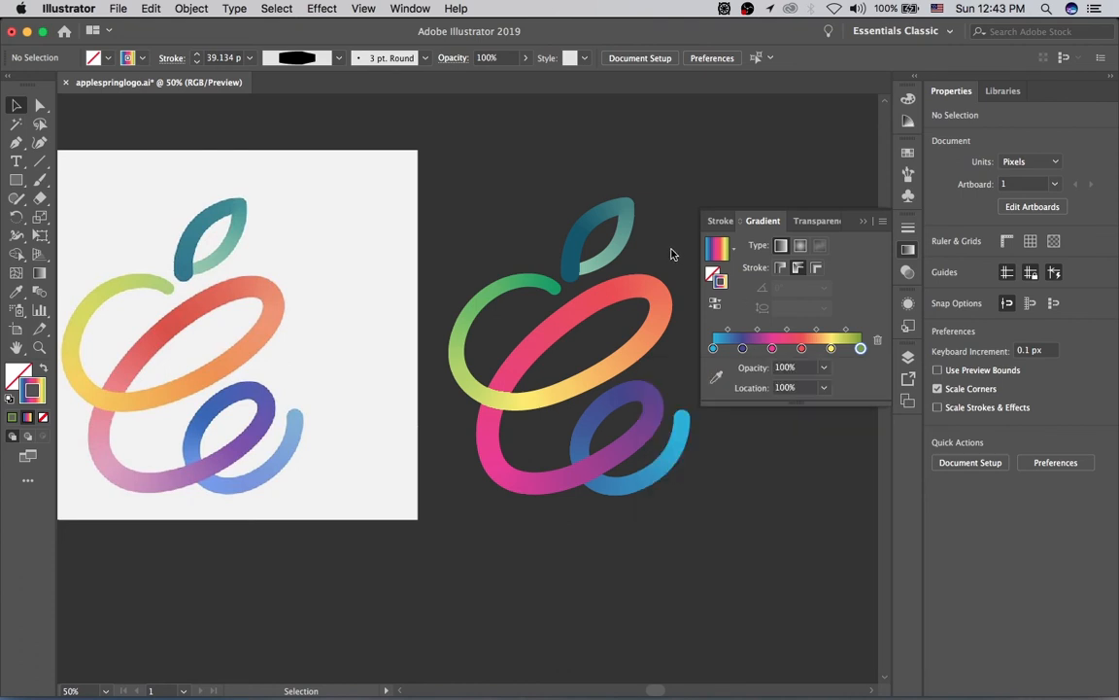
# - Select the body path and recolor its gradient's green end stop to hue 80.4°, saturation 73% and brightness 70.2%
pyautogui.click(658, 315)
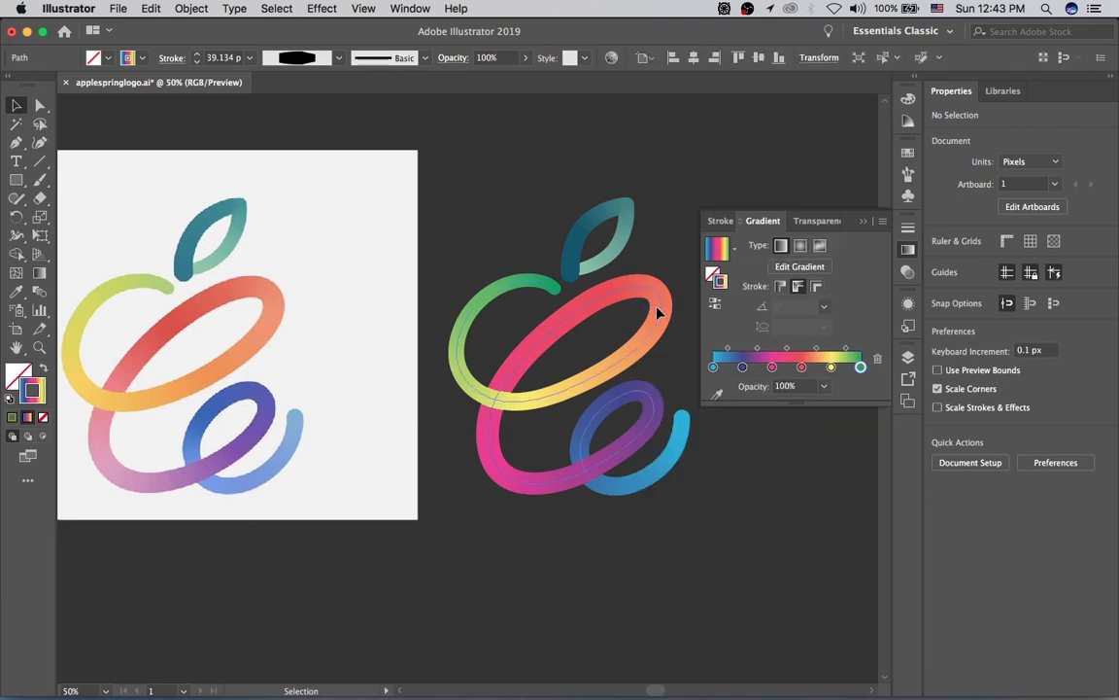
pyautogui.doubleClick(861, 368)
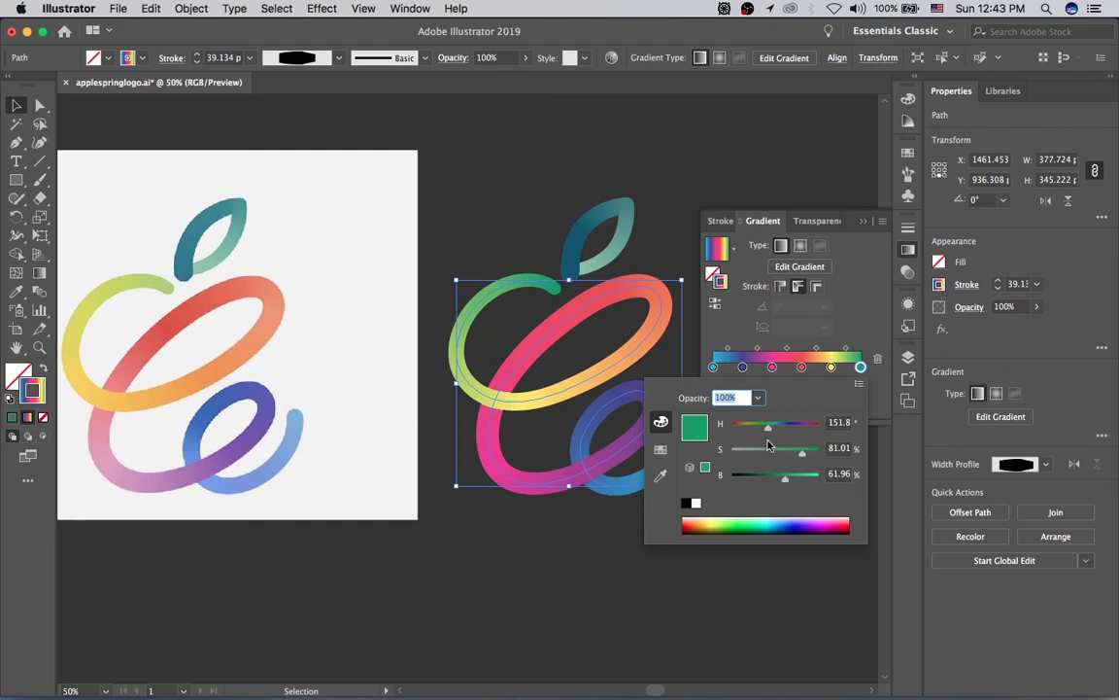
pyautogui.moveTo(768, 426); pyautogui.dragTo(752, 428)
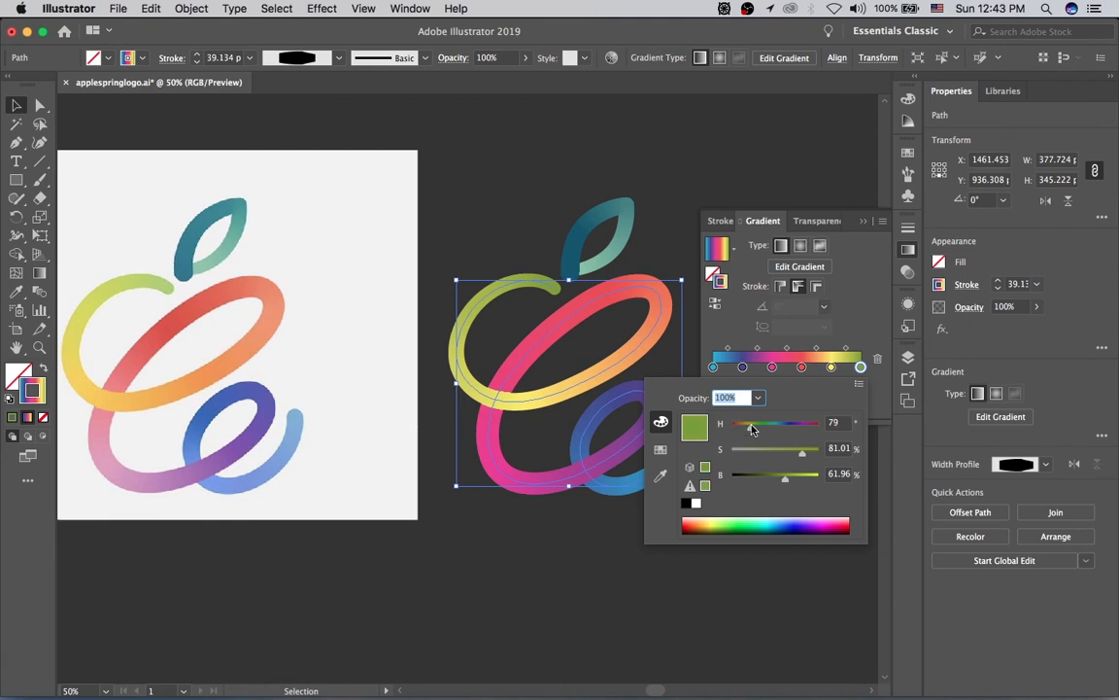
pyautogui.moveTo(785, 476); pyautogui.dragTo(797, 454)
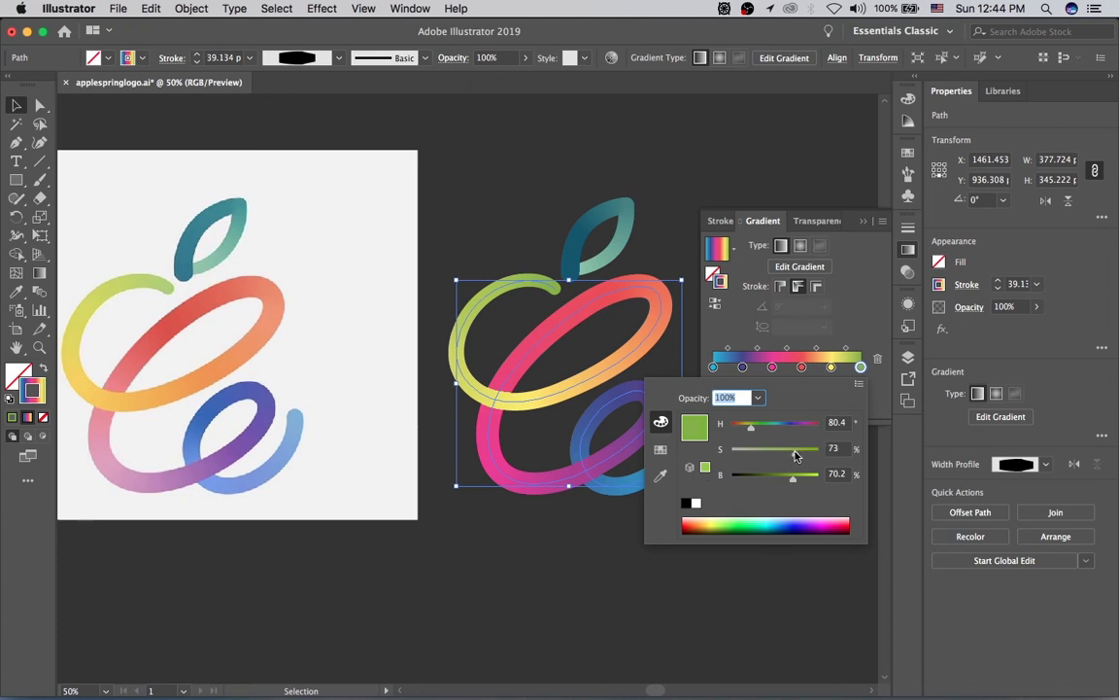
pyautogui.click(827, 377)
# - Move the body gradient's yellow stop to 80.1% and its magenta stop to 40.24%
pyautogui.moveTo(831, 368); pyautogui.dragTo(831, 373)
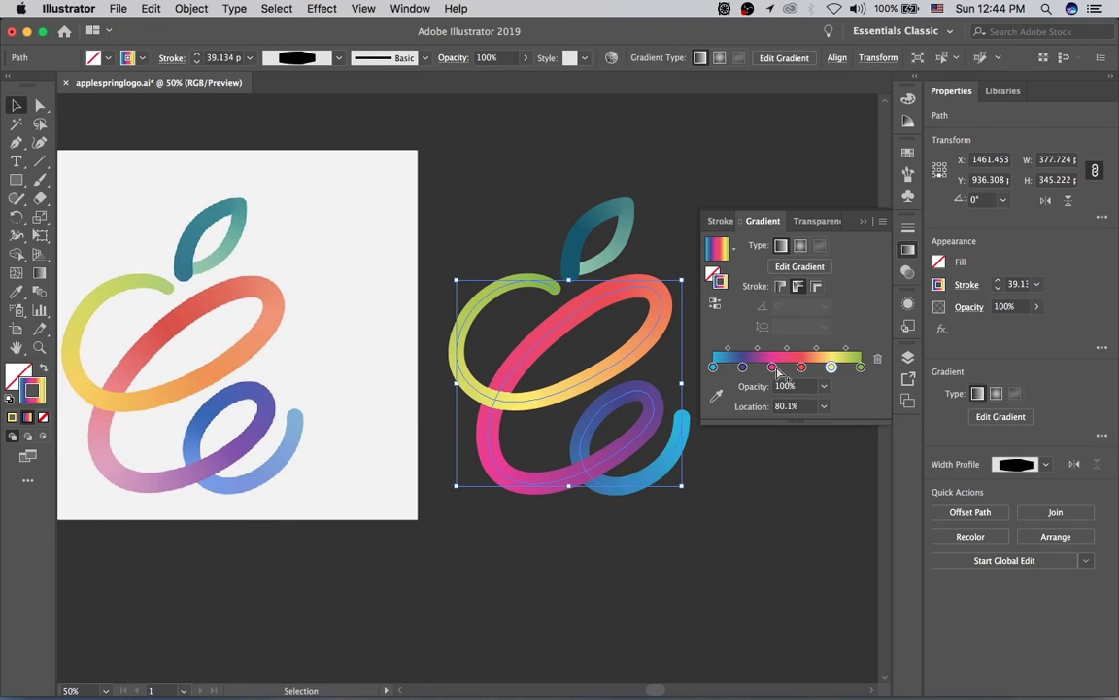
pyautogui.click(801, 370)
pyautogui.click(772, 367)
pyautogui.moveTo(775, 369); pyautogui.dragTo(773, 369)
# - Soften the body gradient's magenta stop to a light pink with 42.92% saturation
pyautogui.doubleClick(773, 367)
pyautogui.moveTo(775, 459); pyautogui.dragTo(768, 457)
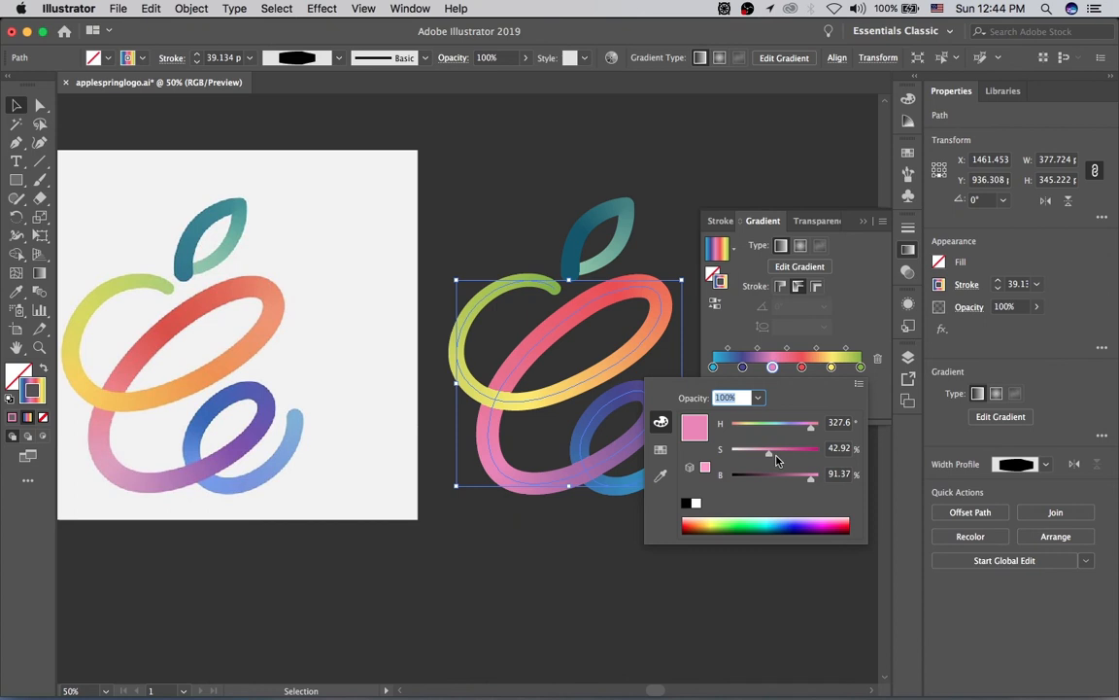
pyautogui.click(833, 308)
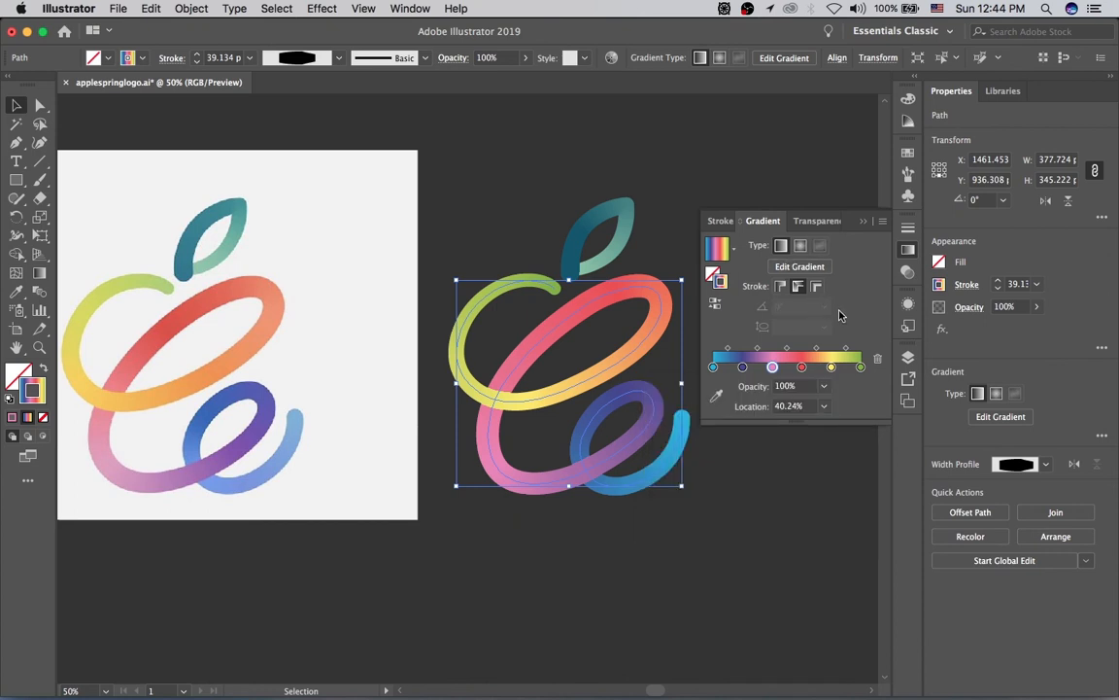
# - Darken the body gradient's indigo stop to 49.02% brightness
pyautogui.doubleClick(742, 367)
pyautogui.moveTo(784, 479); pyautogui.dragTo(774, 482)
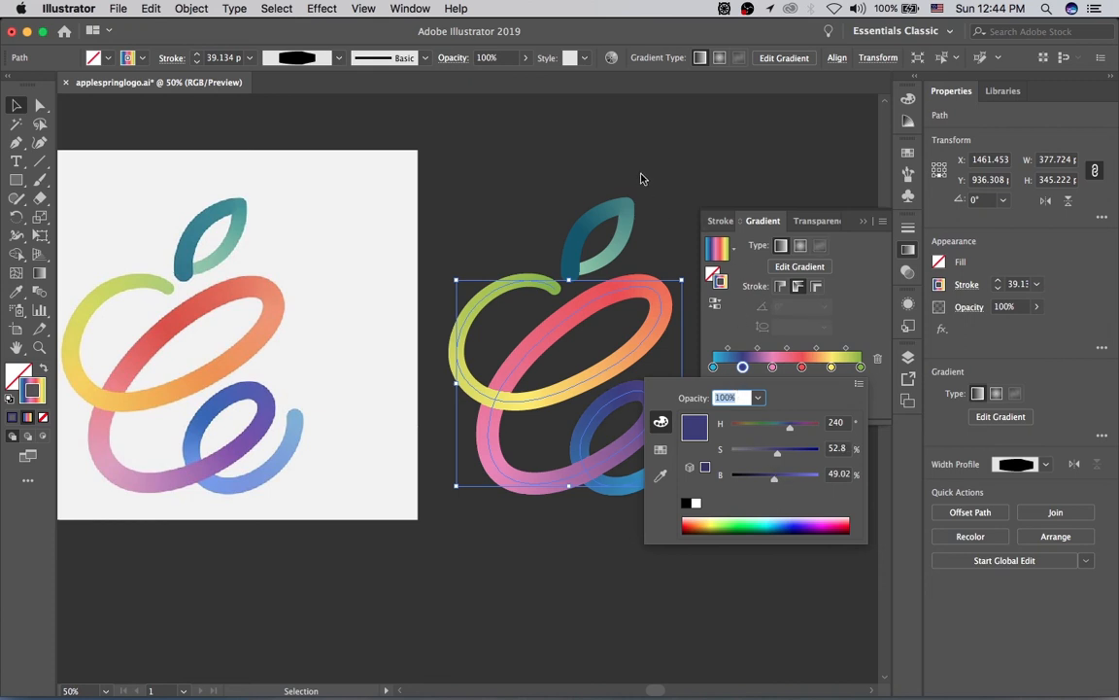
pyautogui.click(680, 343)
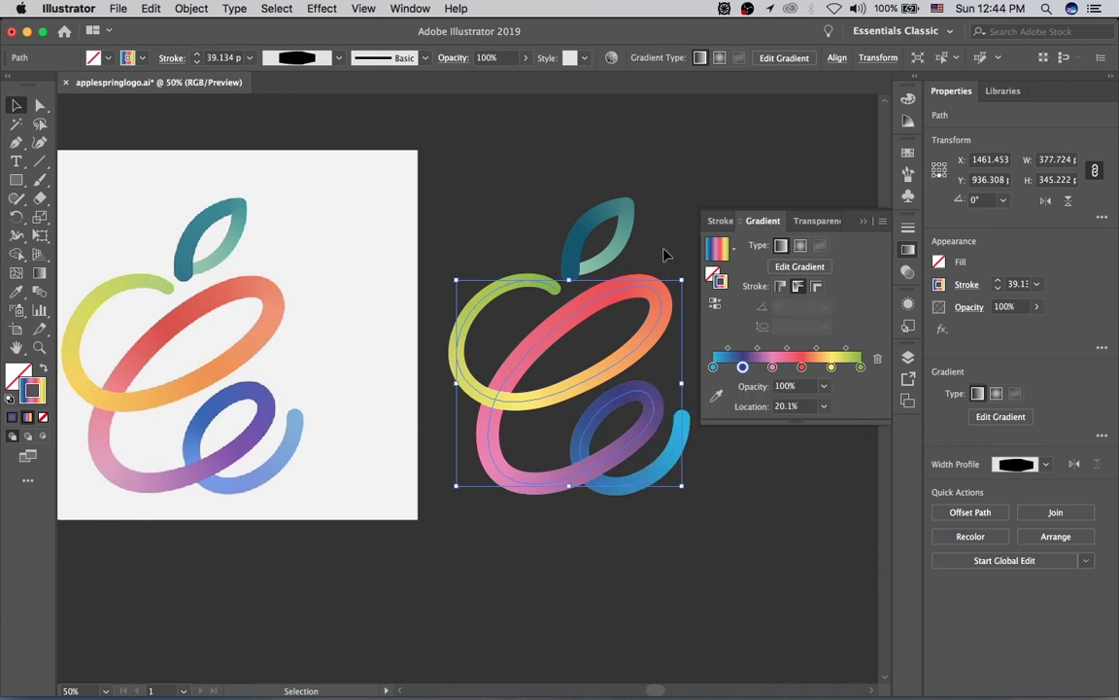
# - Fine-tune the indigo stop's brightness, raise its saturation, and shift its hue slightly toward violet
pyautogui.moveTo(662, 233); pyautogui.dragTo(647, 234)
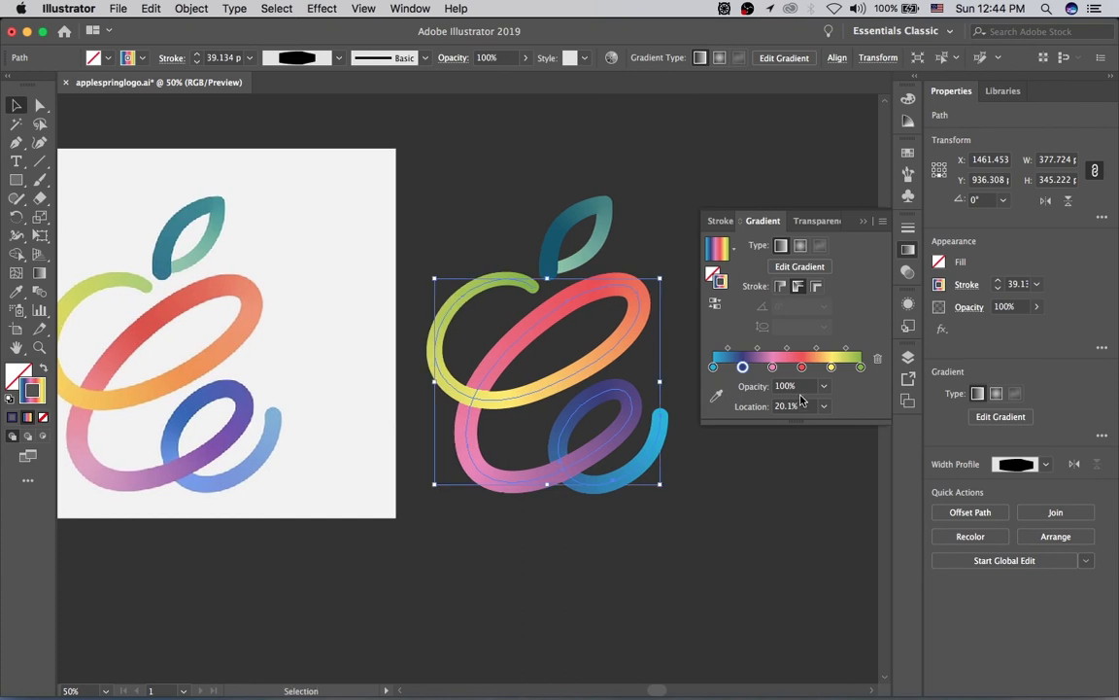
pyautogui.doubleClick(742, 367)
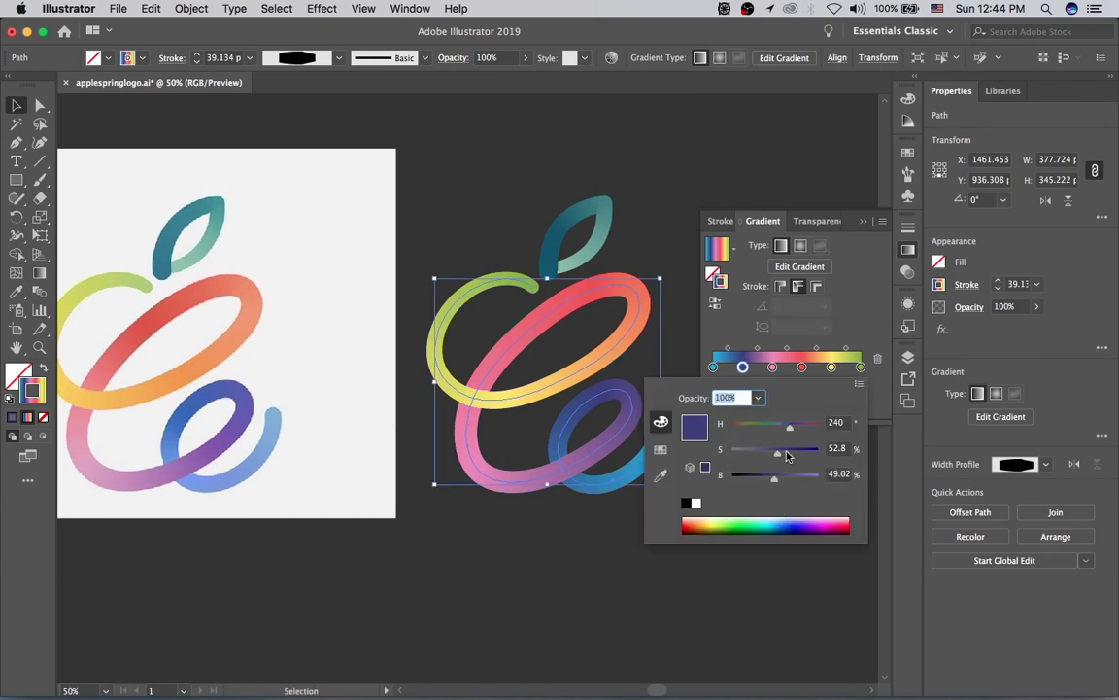
pyautogui.moveTo(768, 475)
pyautogui.mouseDown()
pyautogui.moveTo(789, 452)
pyautogui.moveTo(773, 483)
pyautogui.mouseUp()
pyautogui.click(790, 451)
pyautogui.moveTo(790, 430); pyautogui.dragTo(794, 431)
# - Move the indigo stop to 22.98% and set the midpoint between the light blue and indigo stops to 36.95%
pyautogui.click(743, 366)
pyautogui.moveTo(742, 366); pyautogui.dragTo(746, 374)
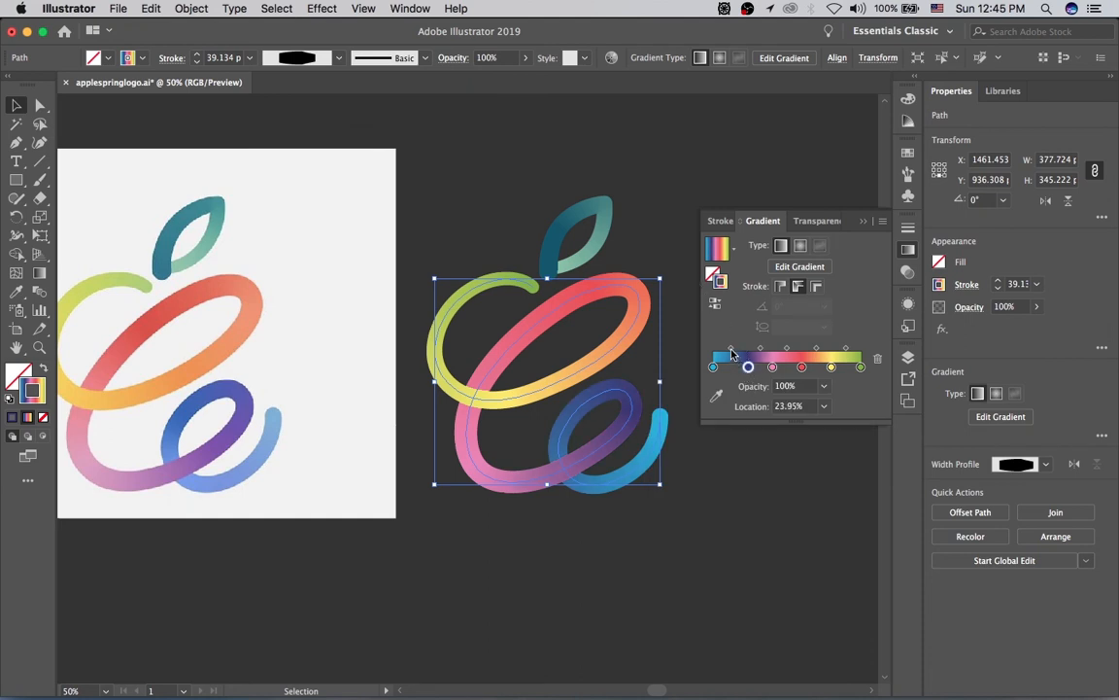
pyautogui.click(731, 353)
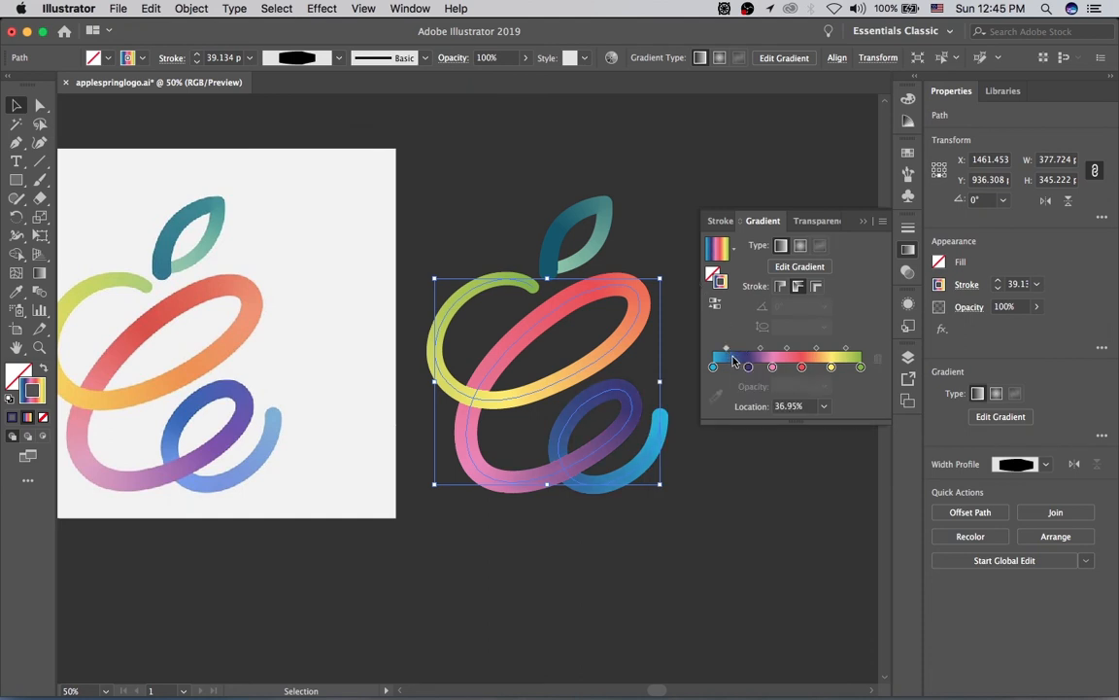
pyautogui.moveTo(749, 367); pyautogui.dragTo(745, 366)
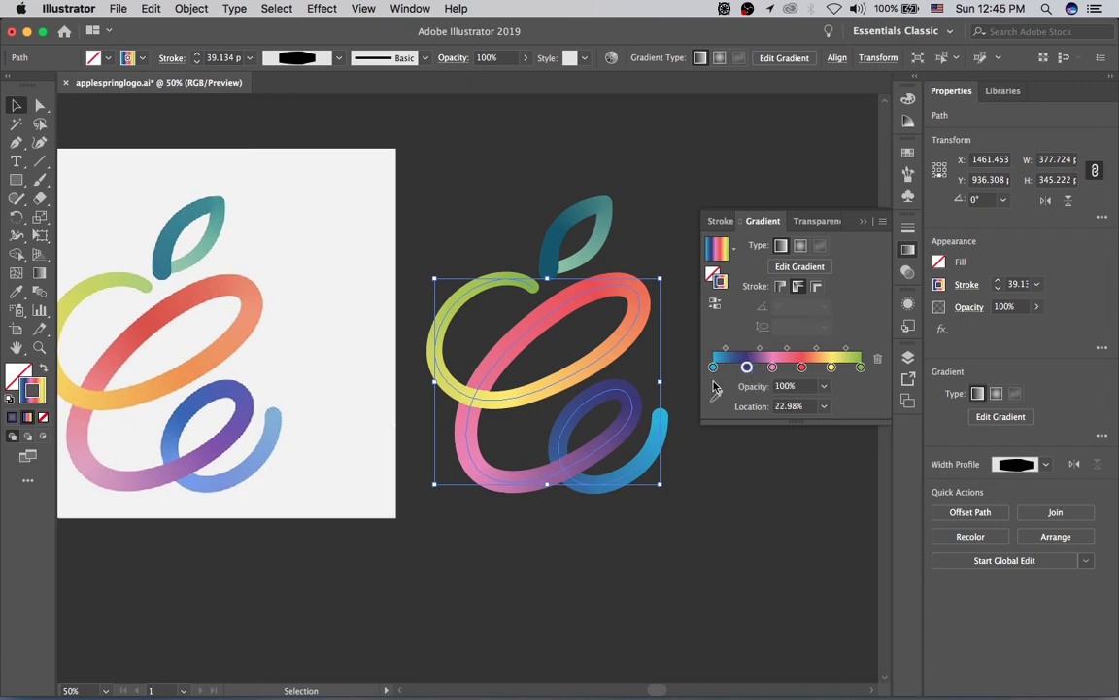
# - Set the hue of the body gradient's light blue end stop to 214°
pyautogui.doubleClick(713, 366)
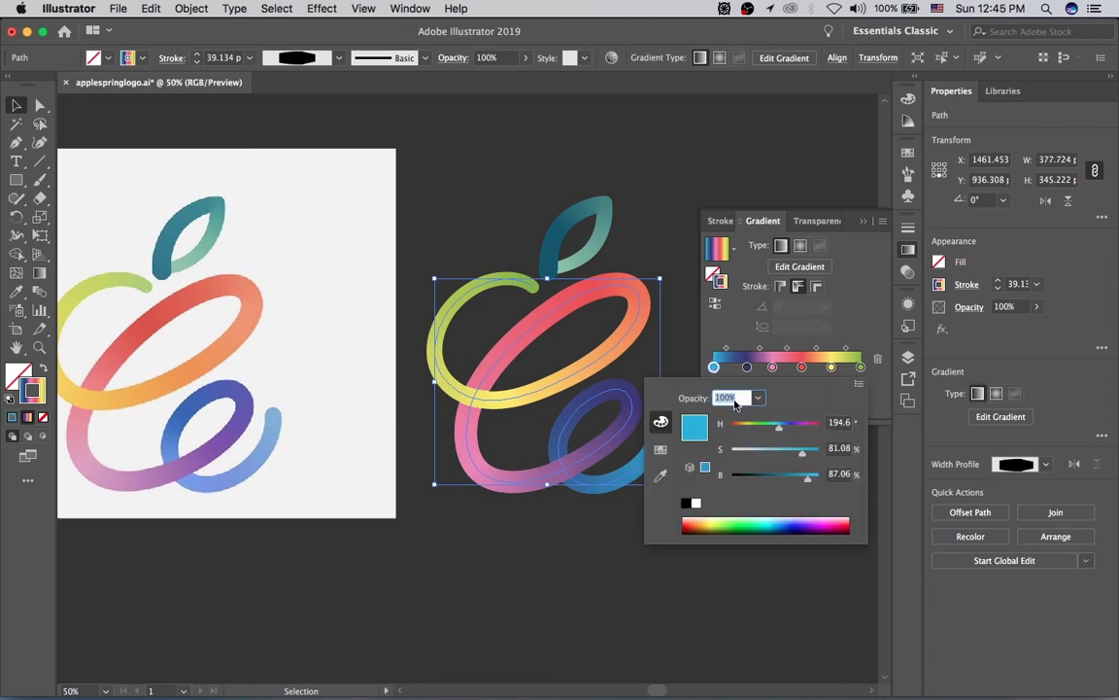
pyautogui.moveTo(793, 427); pyautogui.dragTo(783, 433)
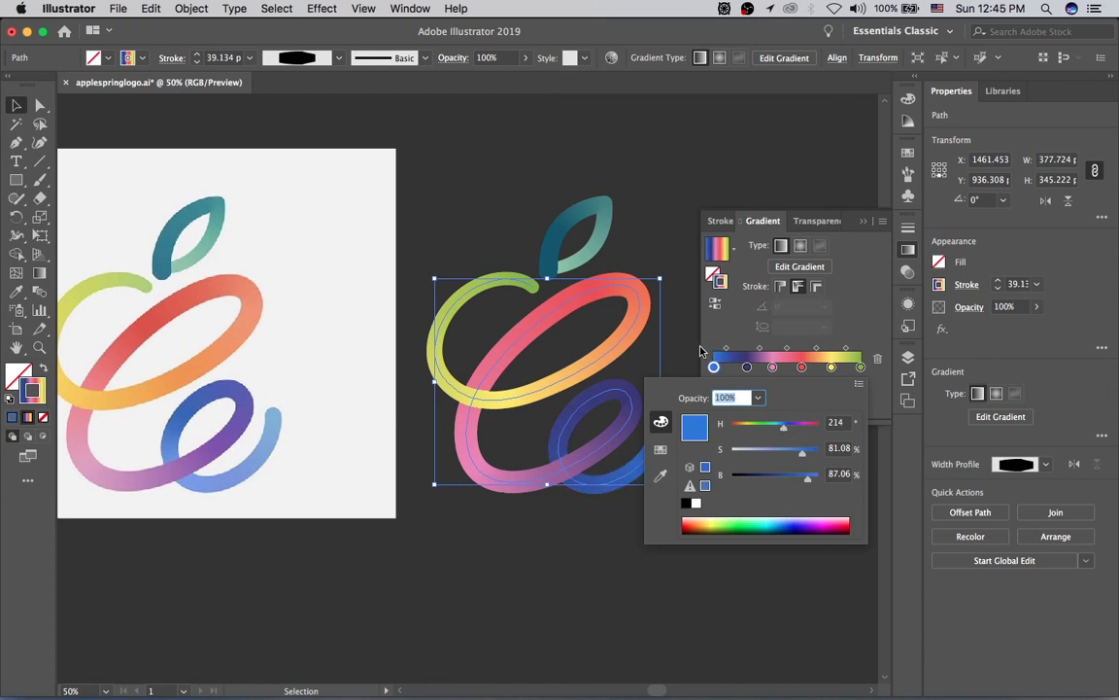
# - Lower the saturation of the body gradient's light blue end stop to 51%
pyautogui.click(775, 451)
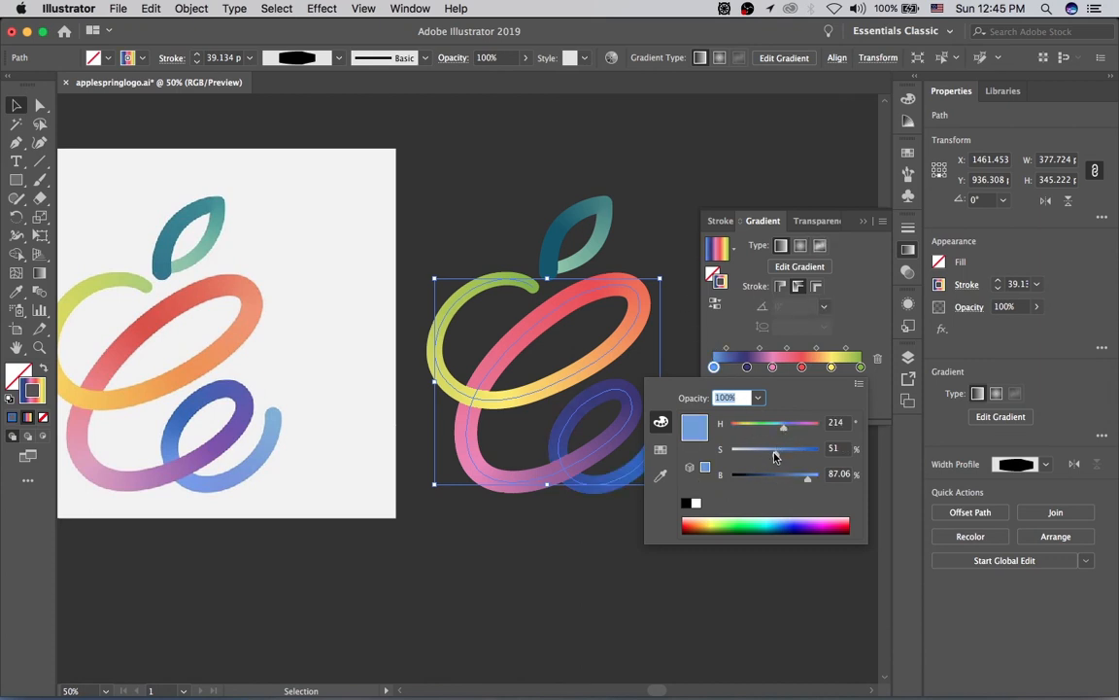
pyautogui.click(677, 307)
pyautogui.press('space')
pyautogui.moveTo(674, 304); pyautogui.dragTo(665, 363)
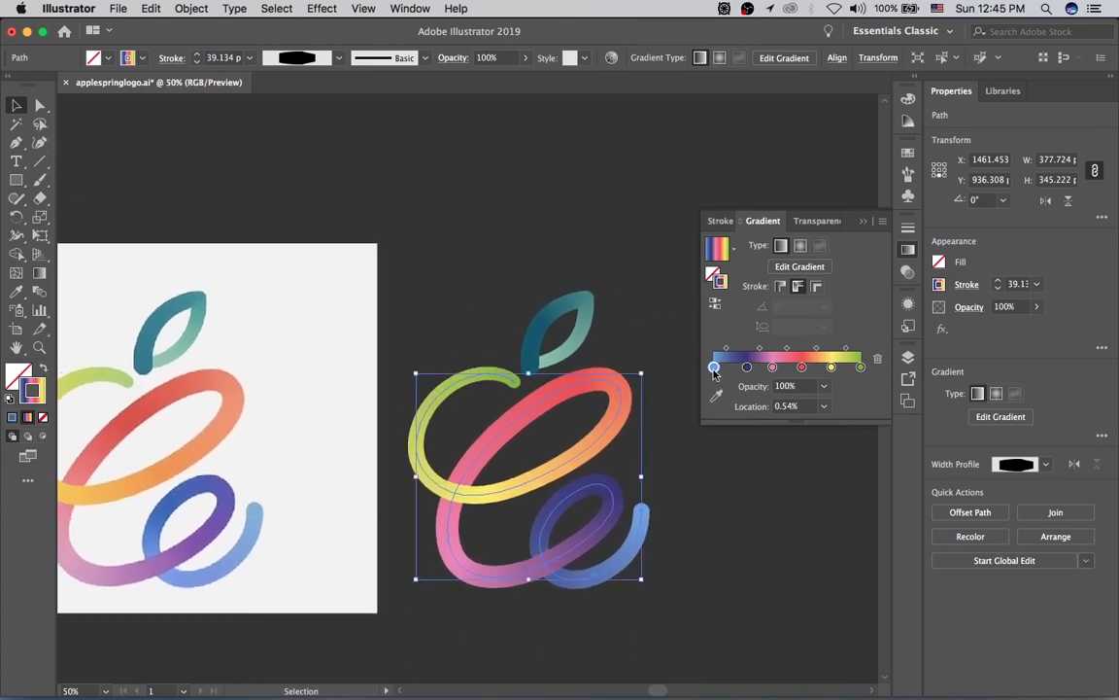
pyautogui.click(715, 368)
pyautogui.doubleClick(714, 368)
pyautogui.press('BackSpace')
pyautogui.click(635, 313)
pyautogui.click(653, 340)
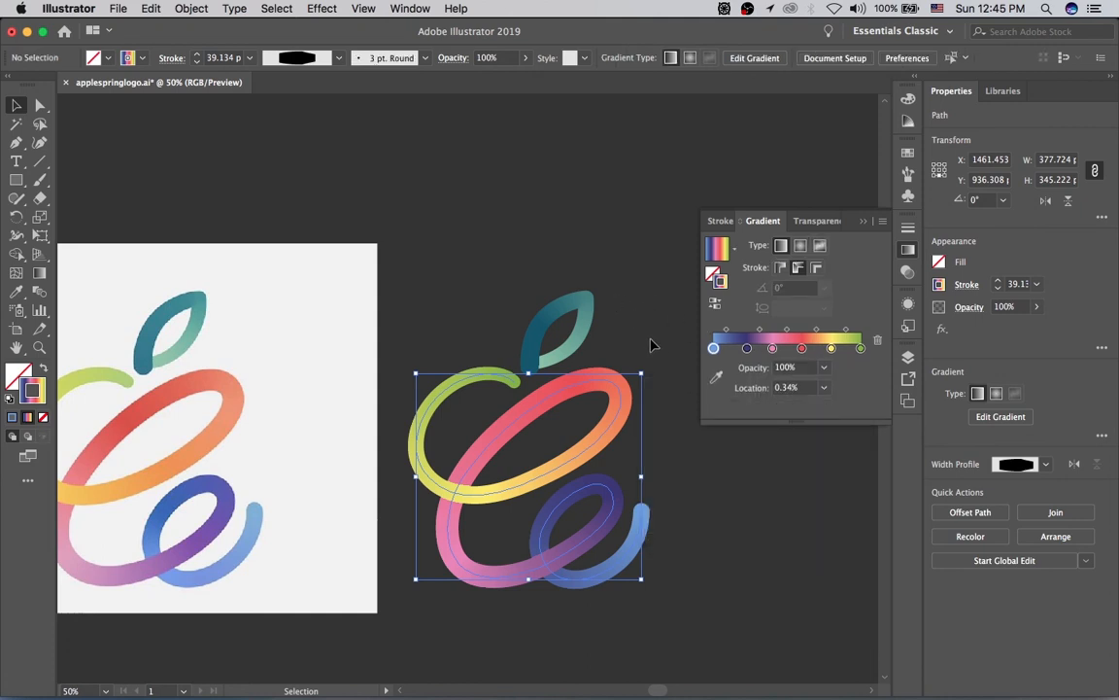
pyautogui.moveTo(638, 329); pyautogui.dragTo(624, 315)
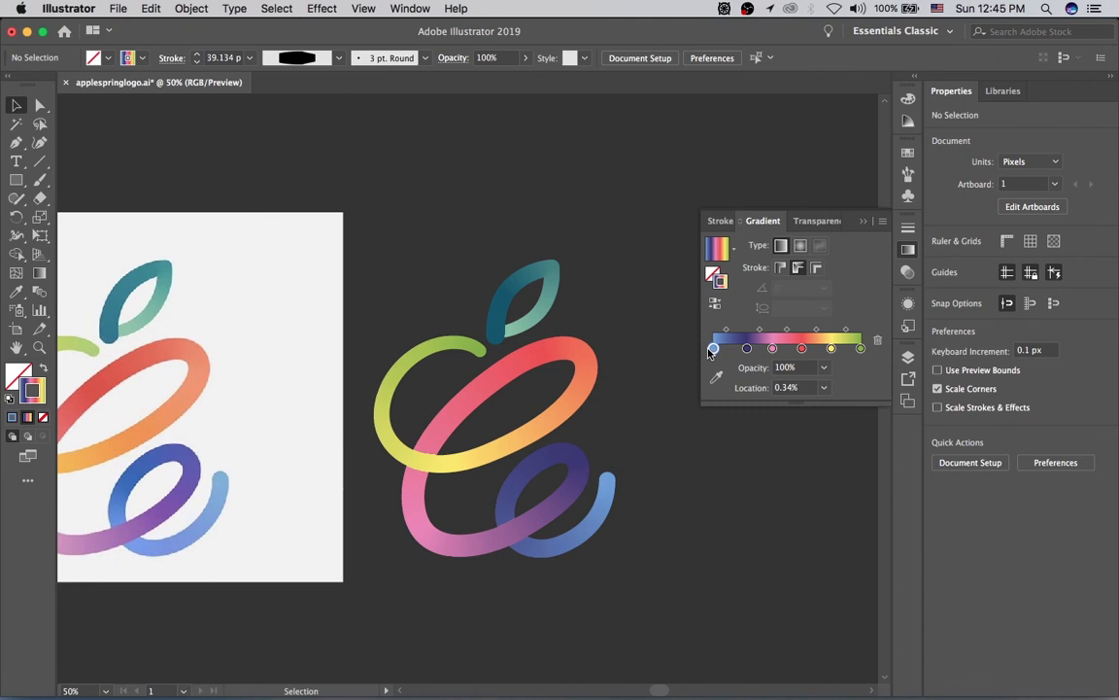
pyautogui.click(714, 350)
pyautogui.doubleClick(714, 349)
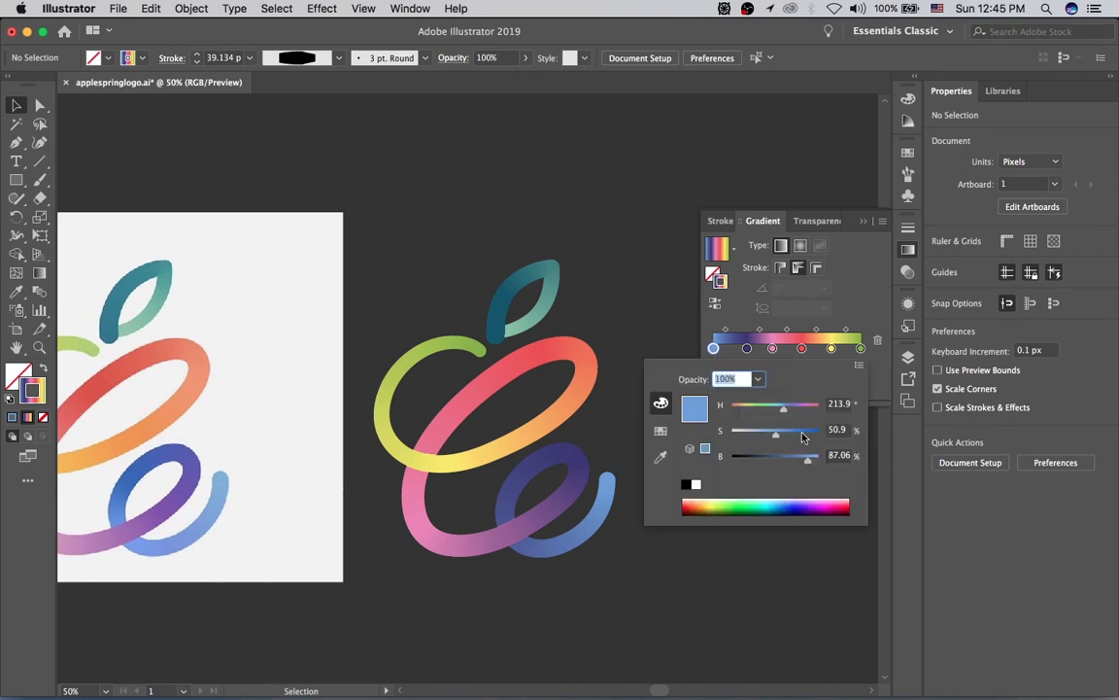
pyautogui.press('Escape')
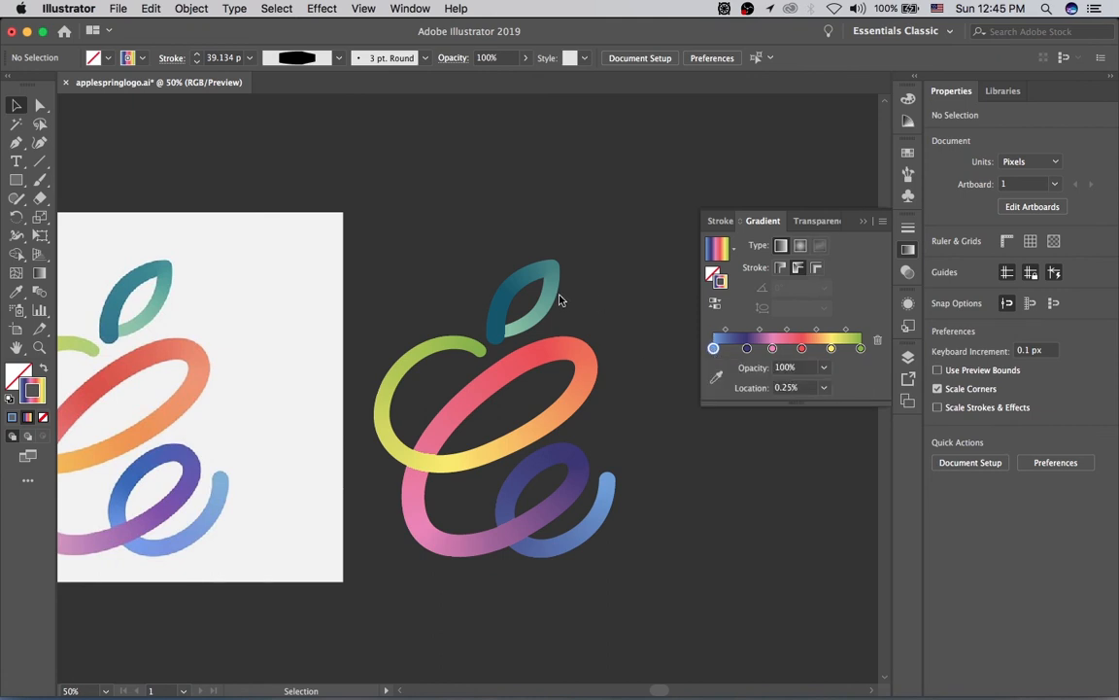
# - Set the body gradient's light blue end stop to 58.11% saturation and 81% brightness
pyautogui.click(586, 364)
pyautogui.click(714, 368)
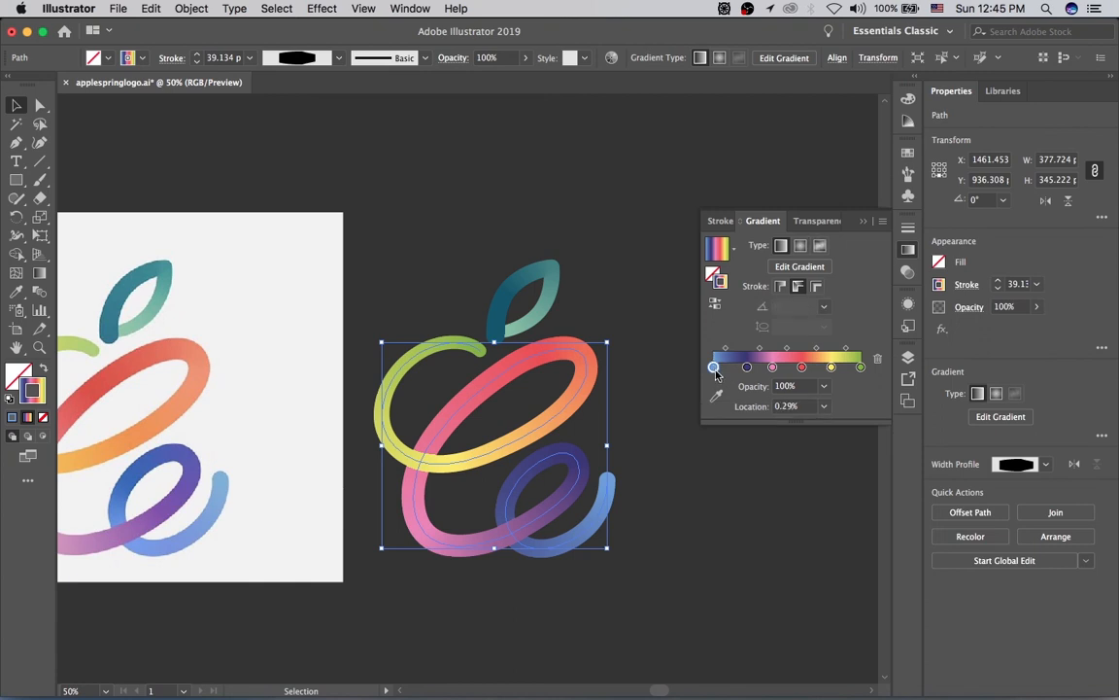
pyautogui.doubleClick(714, 368)
pyautogui.moveTo(774, 454); pyautogui.dragTo(778, 457)
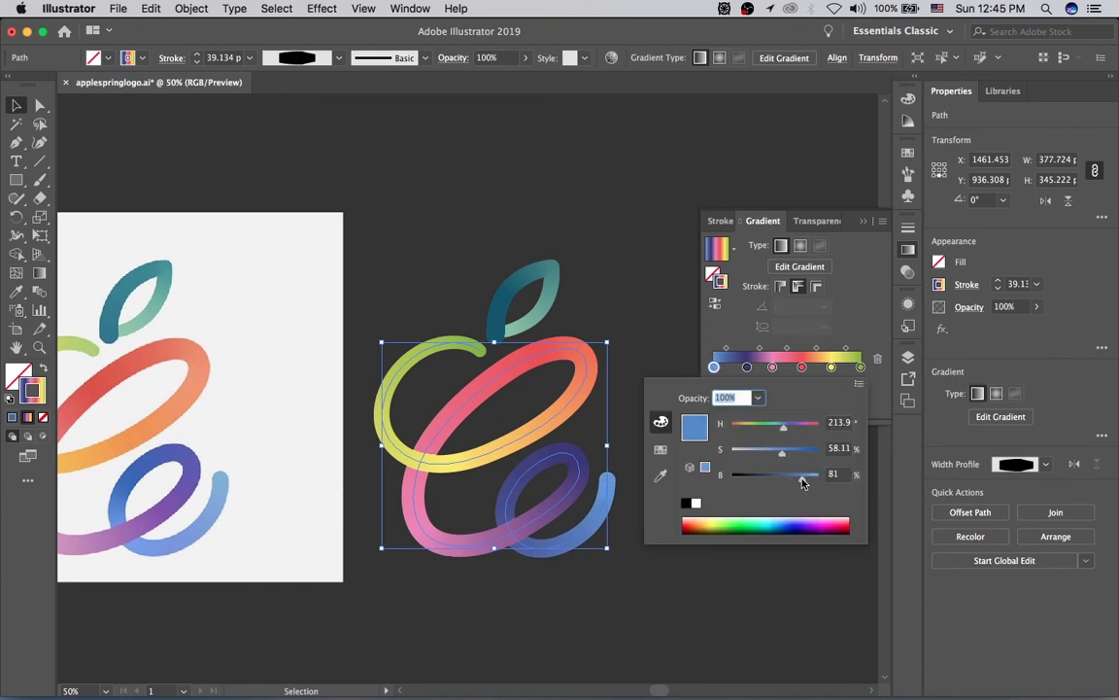
pyautogui.press('Escape')
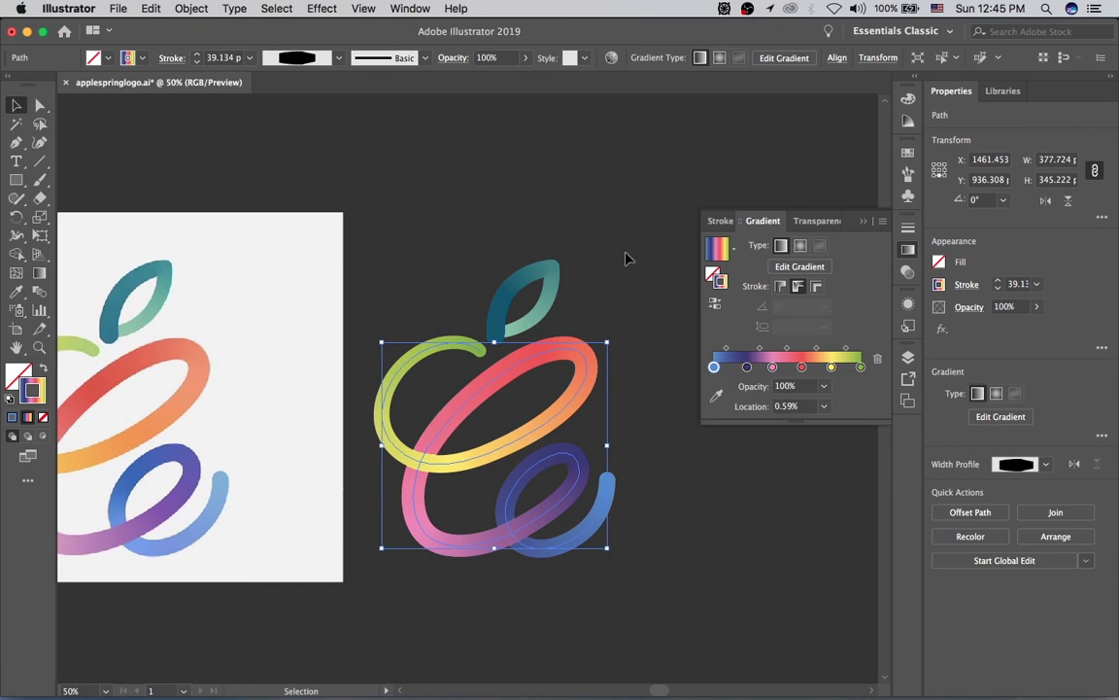
pyautogui.click(640, 327)
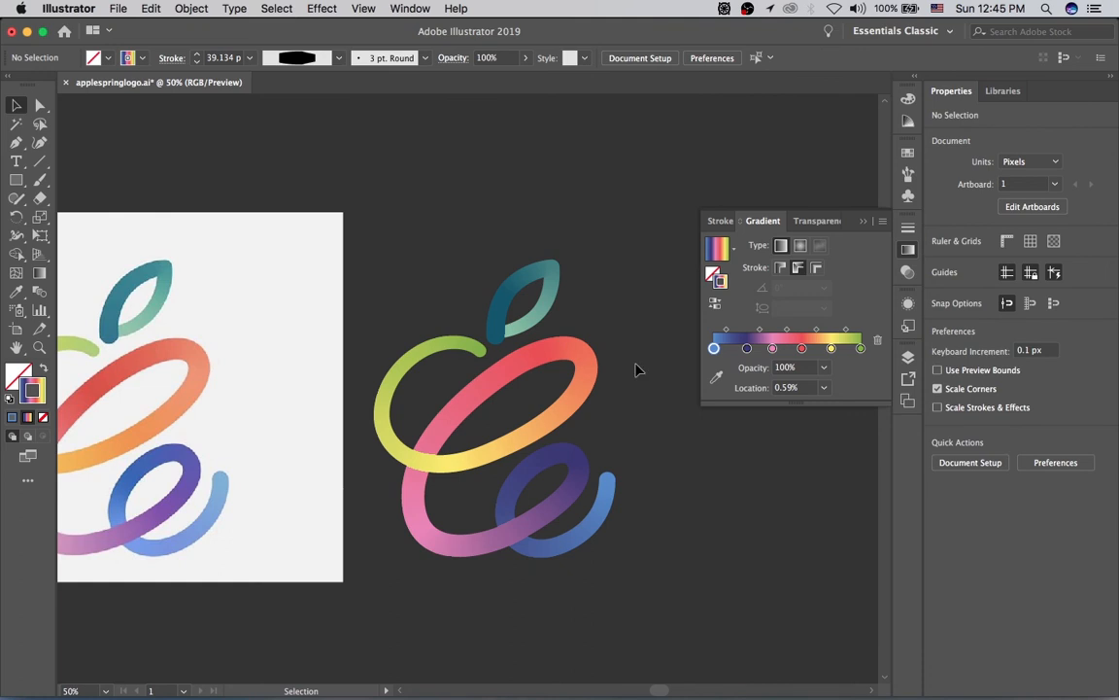
pyautogui.click(580, 483)
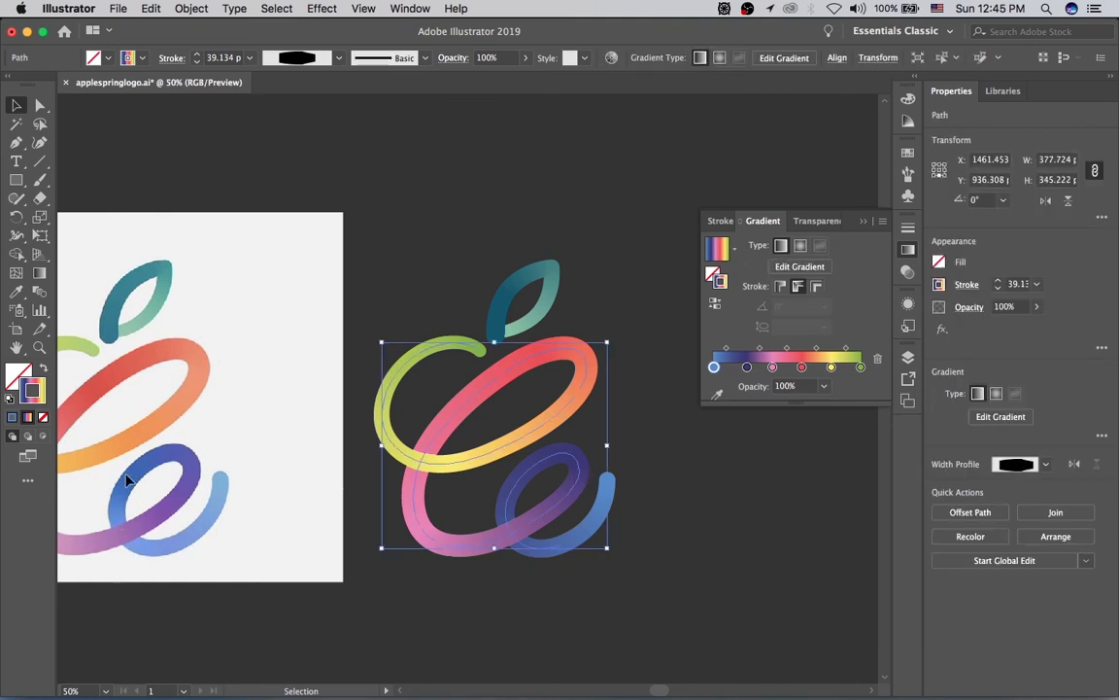
pyautogui.click(773, 366)
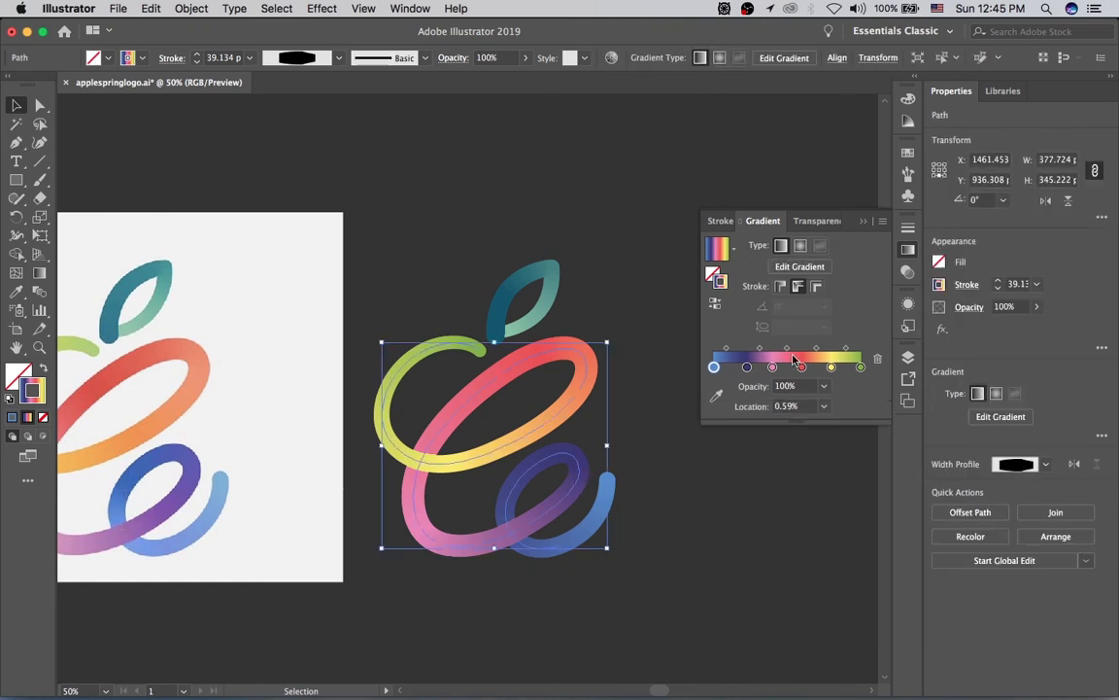
pyautogui.click(734, 368)
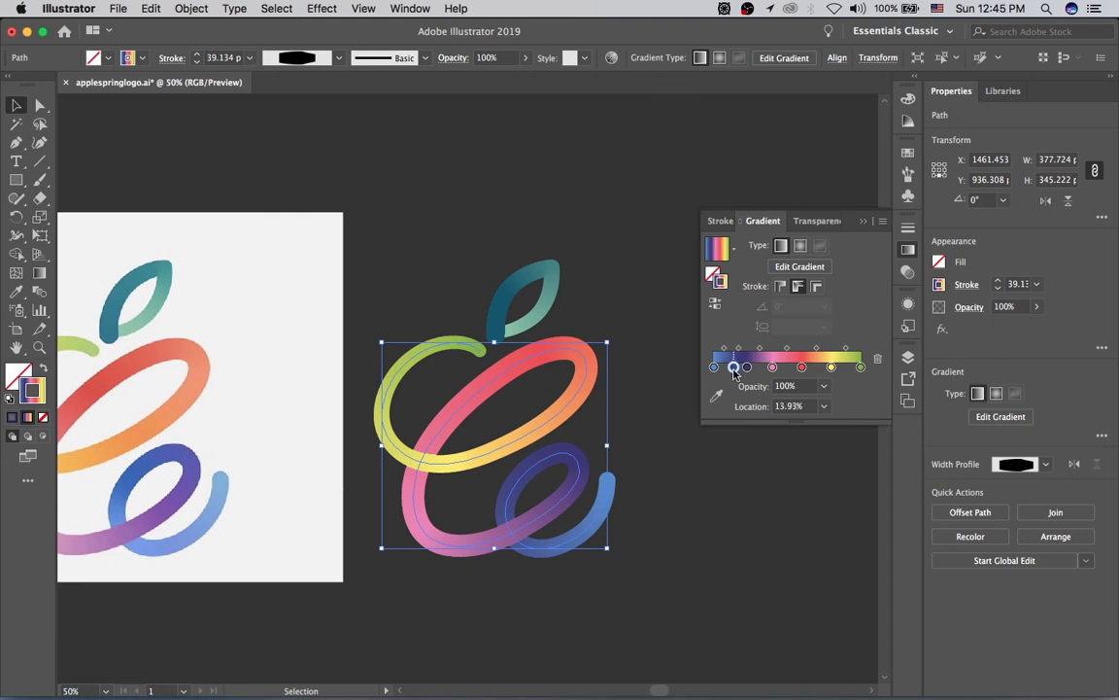
pyautogui.moveTo(734, 369); pyautogui.dragTo(736, 371)
pyautogui.doubleClick(735, 368)
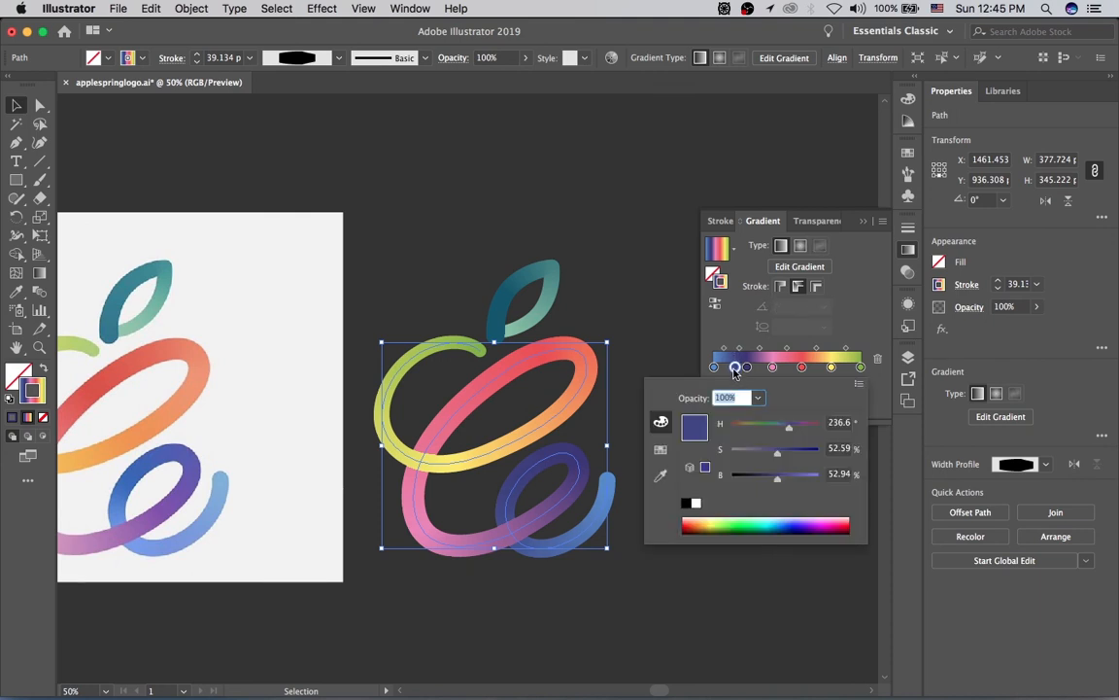
pyautogui.click(735, 370)
pyautogui.press('Delete')
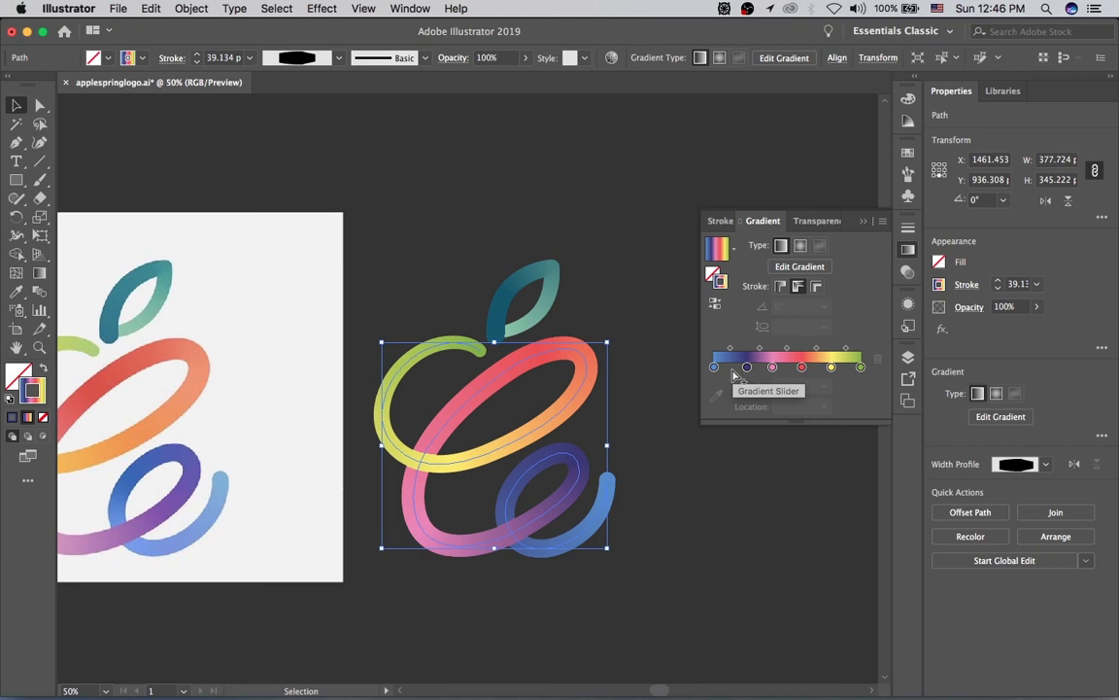
# - Add a stop at about 15.4% between the body gradient's light blue and indigo stops, colored H 218.8°, S 75.3%, B 65.1%
pyautogui.click(735, 372)
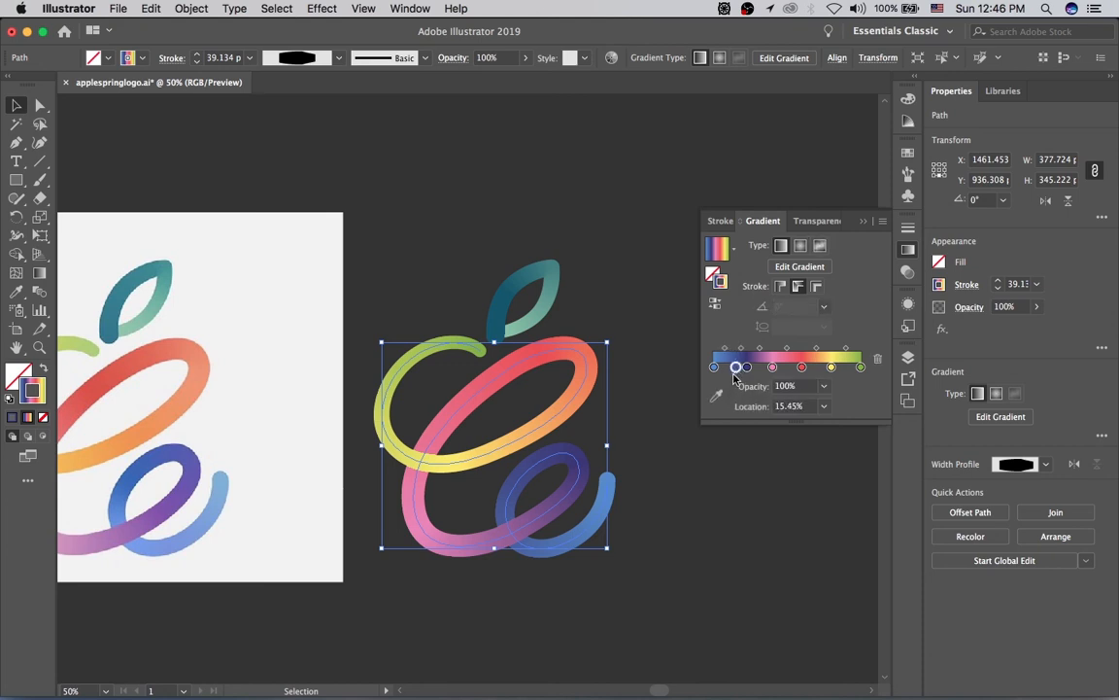
pyautogui.doubleClick(735, 367)
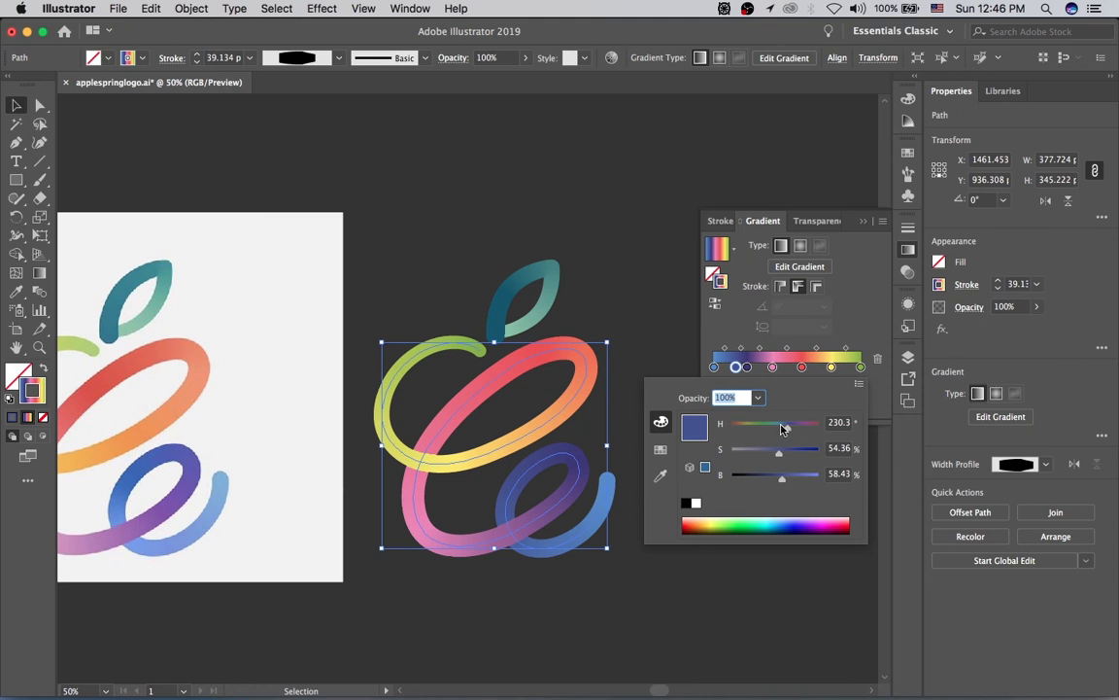
pyautogui.moveTo(785, 429); pyautogui.dragTo(788, 483)
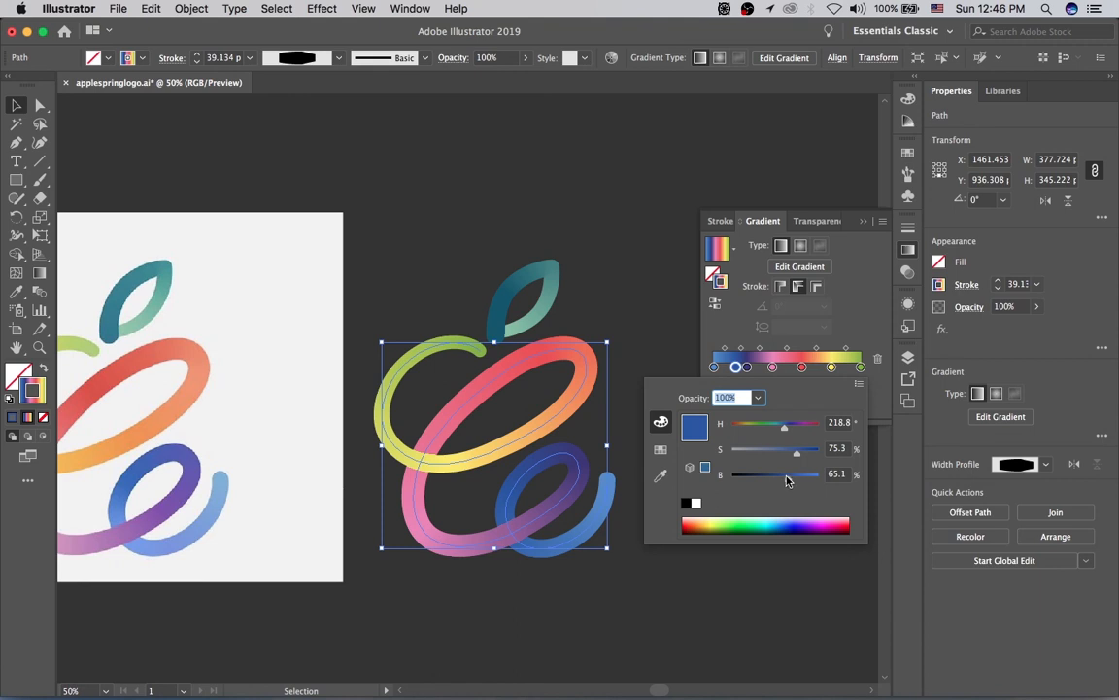
pyautogui.click(653, 290)
pyautogui.click(670, 368)
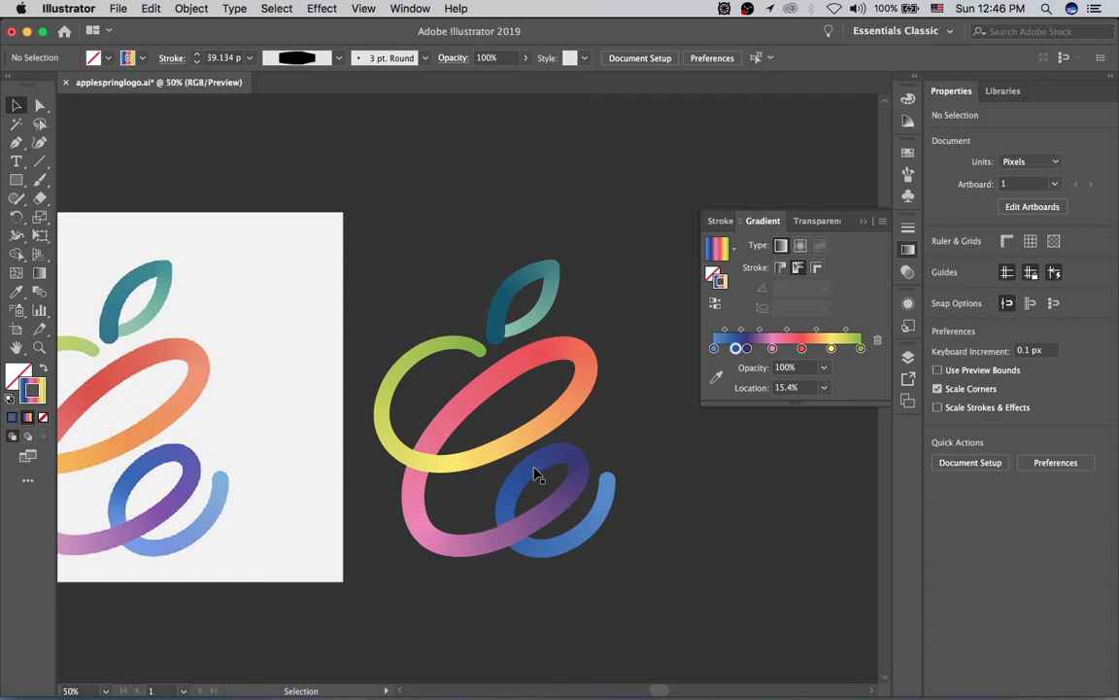
pyautogui.click(560, 511)
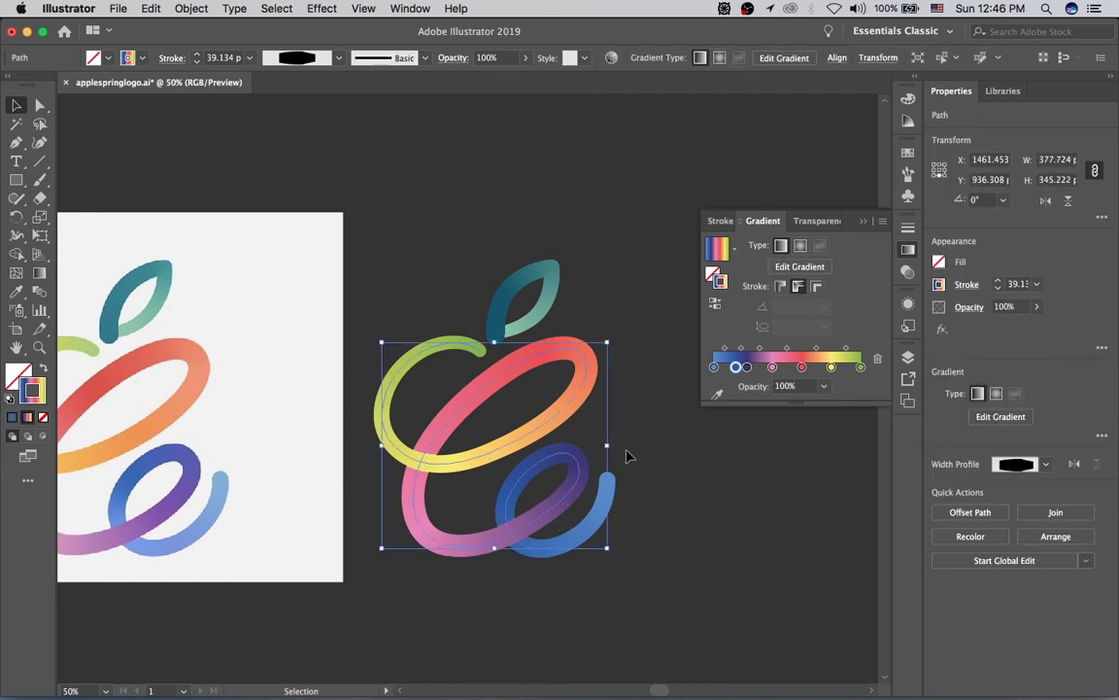
pyautogui.click(609, 424)
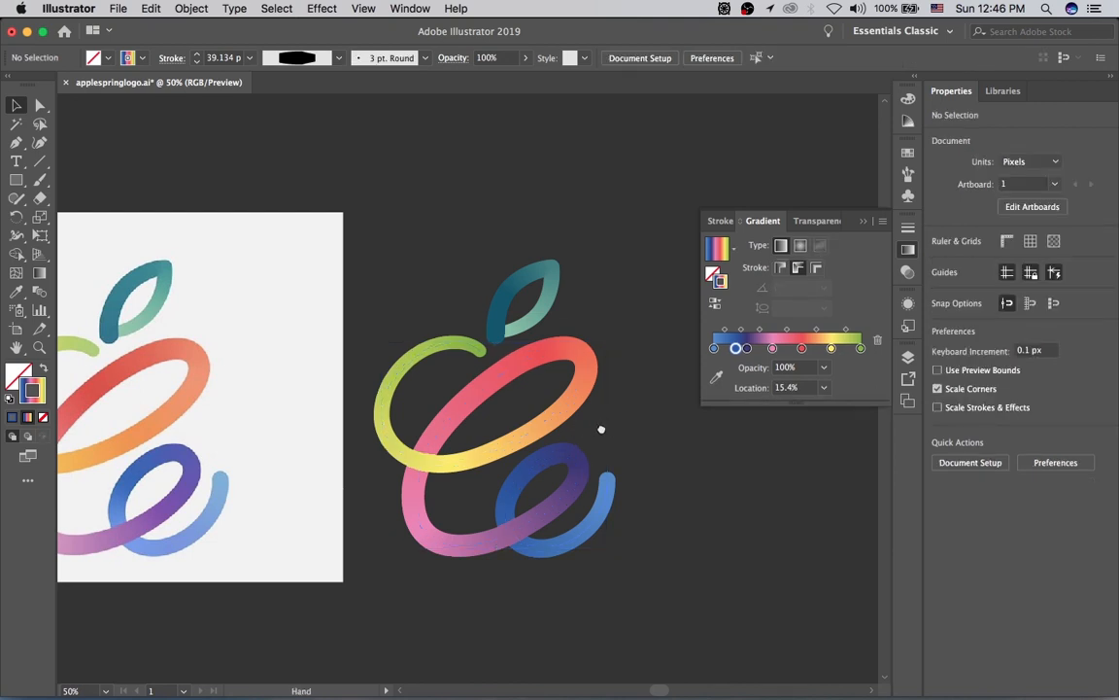
pyautogui.hscroll(-3, 604, 431)
pyautogui.hscroll(-3, 601, 428)
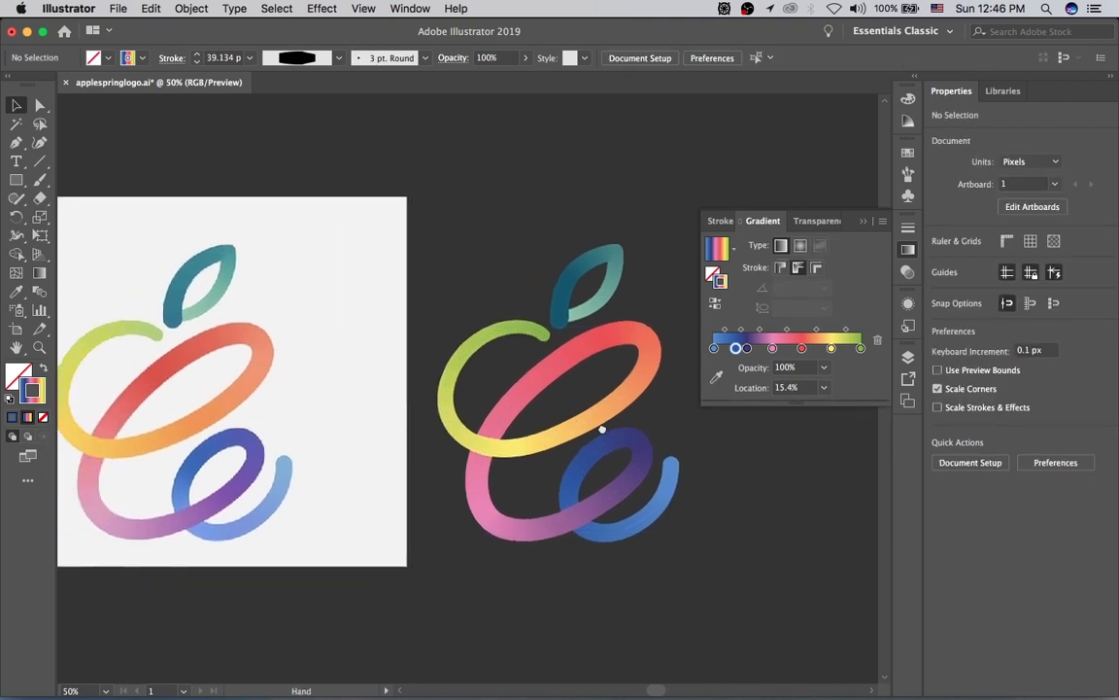
pyautogui.scroll(2, 602, 428)
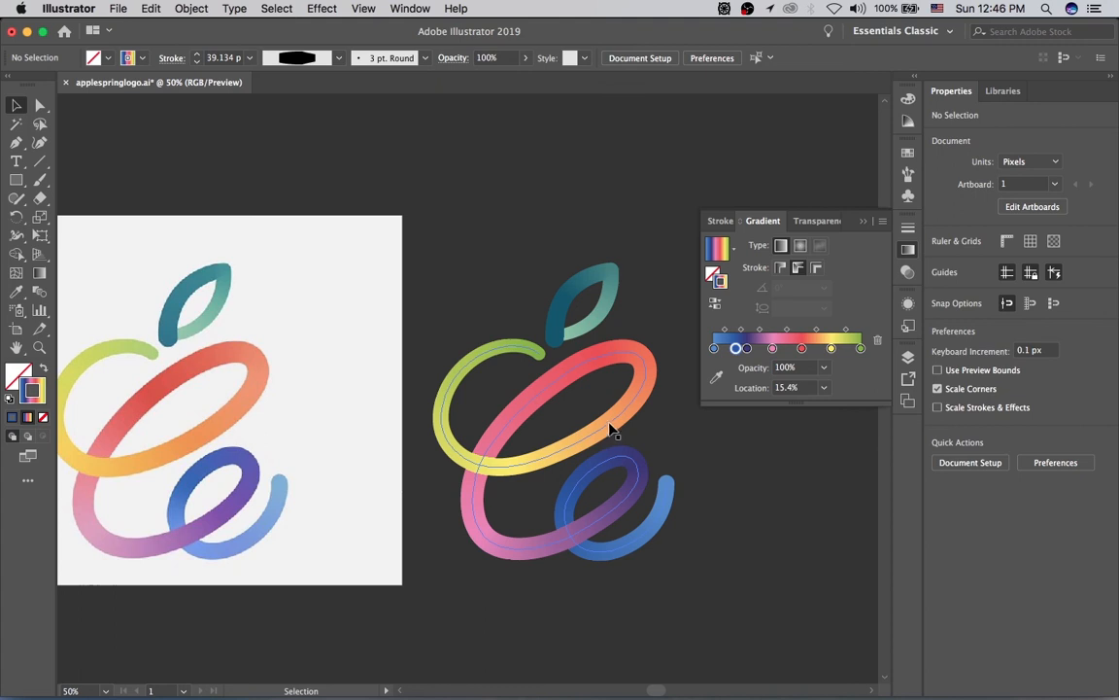
# - Add a stop at 51% between the body gradient's pink and red stops, colored H 0.75°, S 76.81%, B 81.18%
pyautogui.click(560, 377)
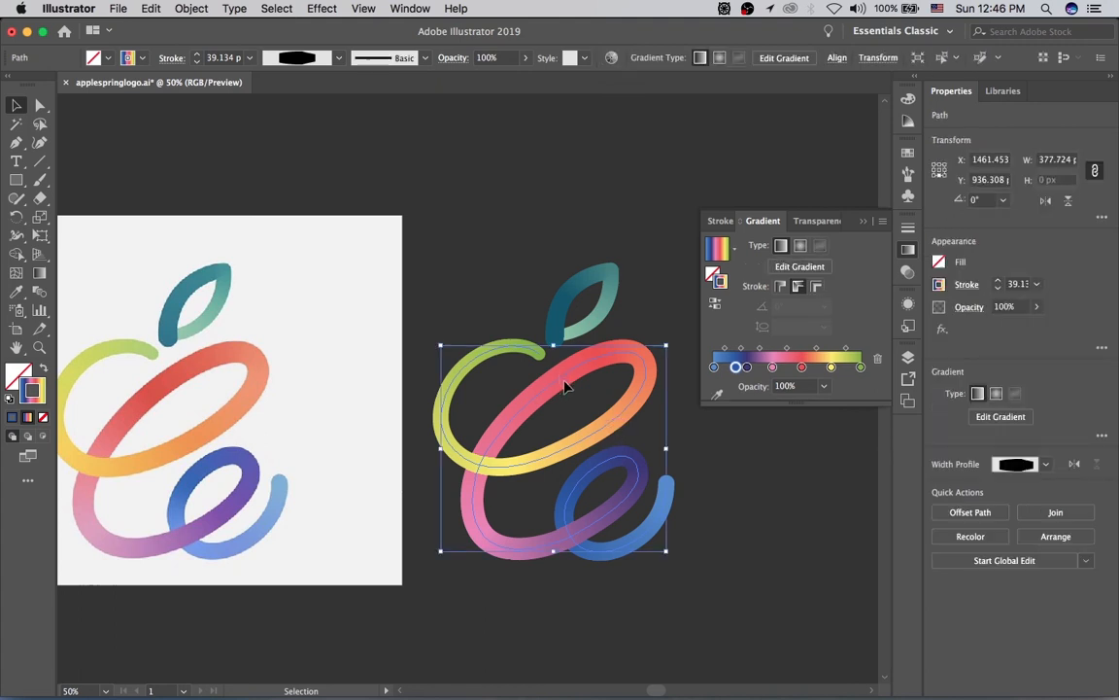
pyautogui.click(788, 367)
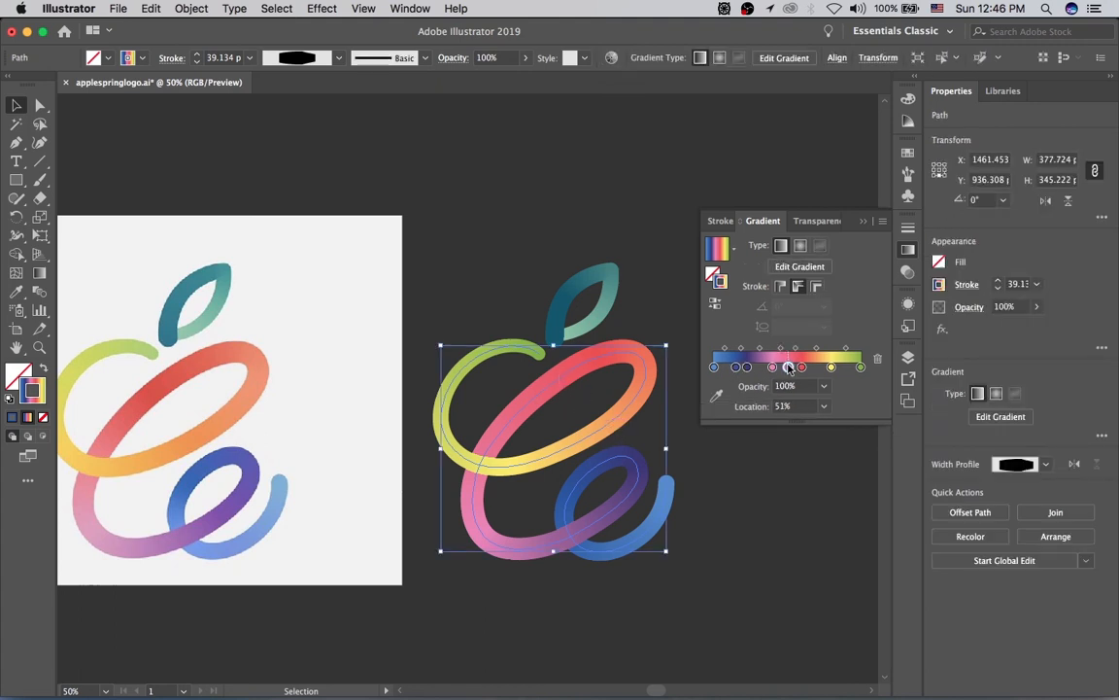
pyautogui.doubleClick(788, 367)
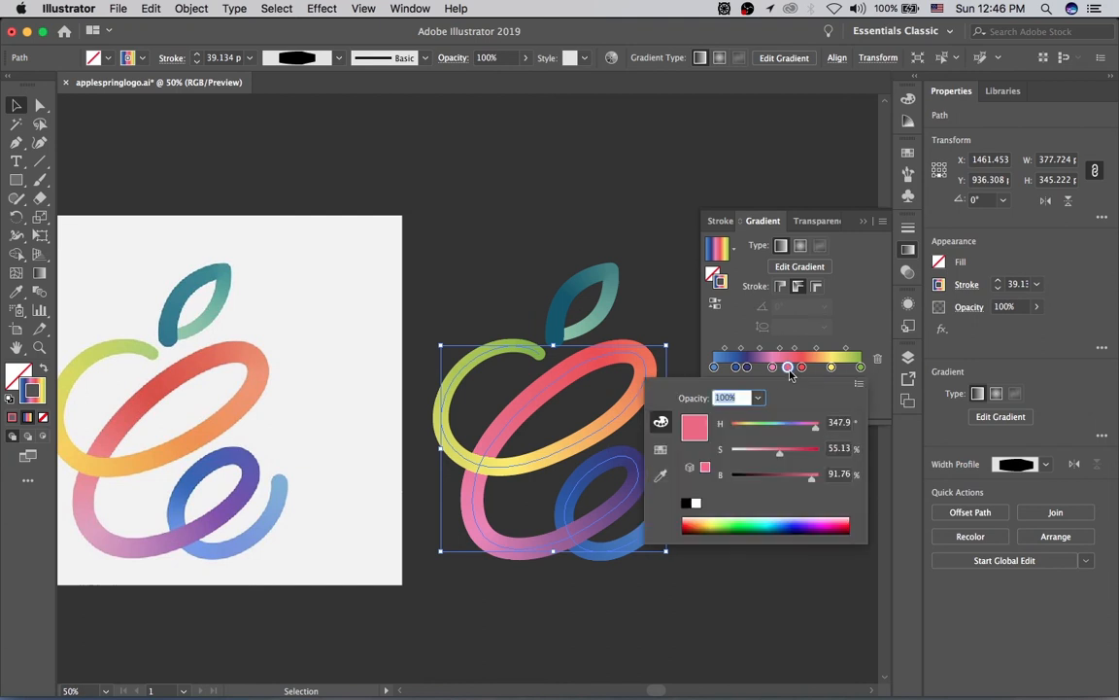
pyautogui.moveTo(795, 454); pyautogui.dragTo(800, 453)
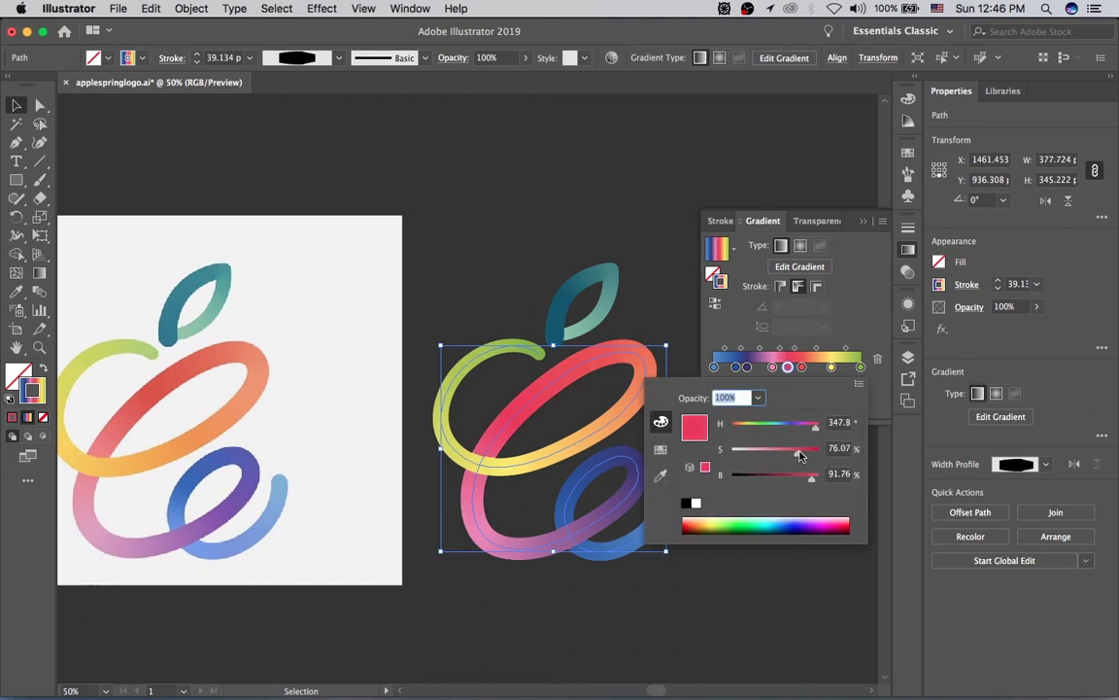
pyautogui.moveTo(780, 429); pyautogui.dragTo(731, 426)
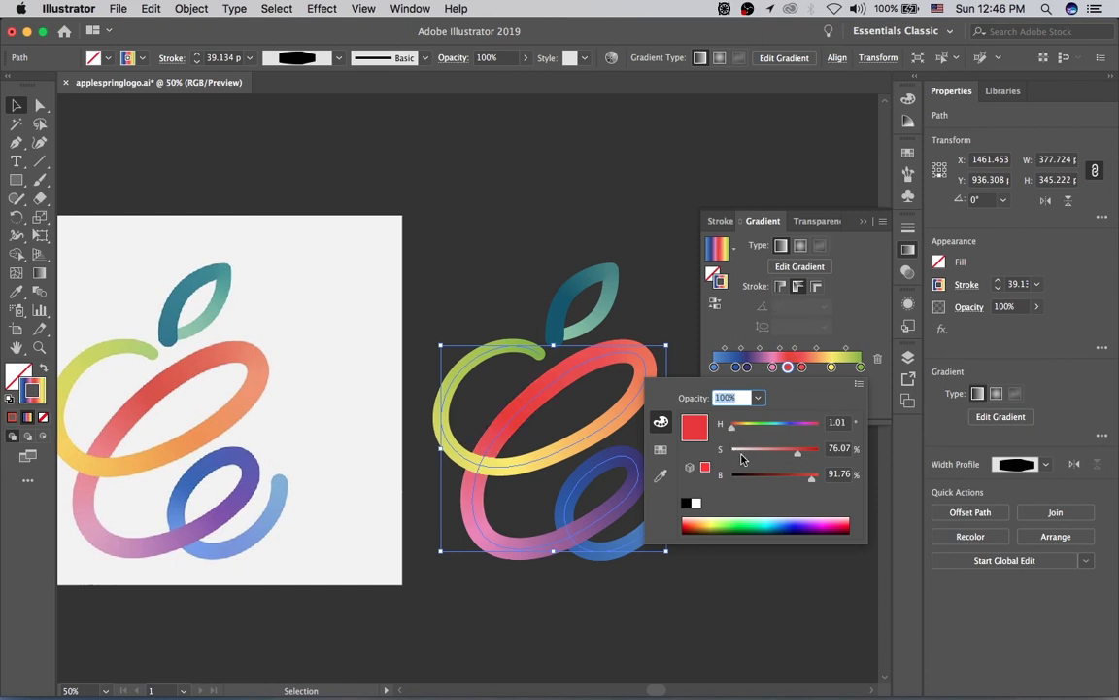
pyautogui.moveTo(798, 452); pyautogui.dragTo(803, 471)
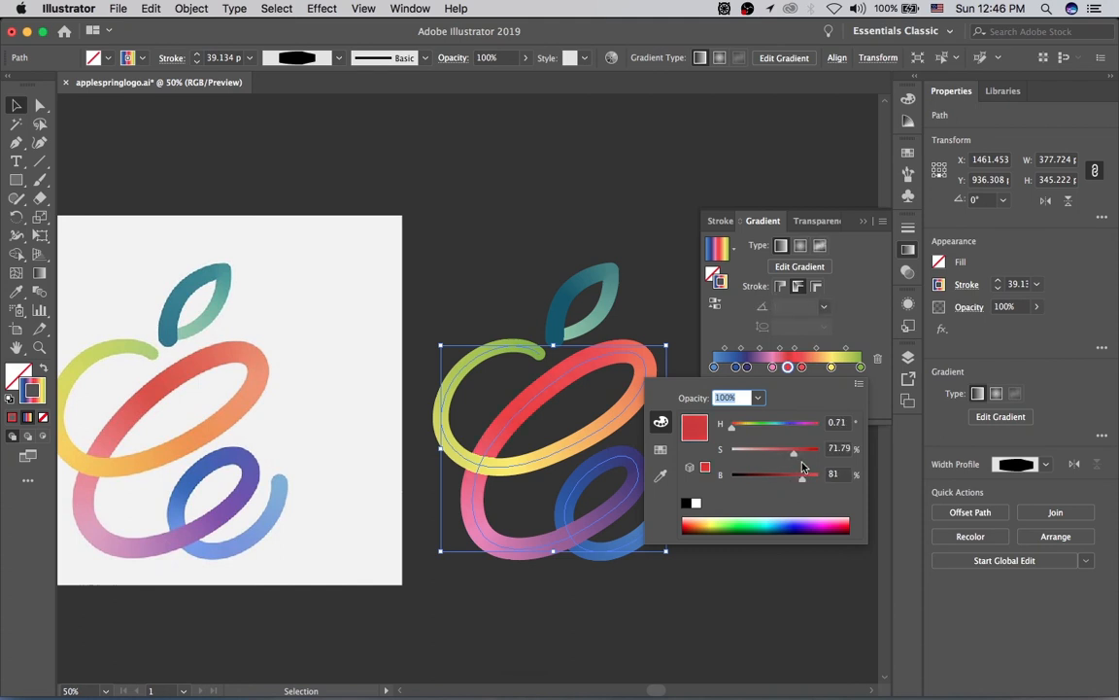
pyautogui.click(803, 453)
pyautogui.moveTo(802, 452); pyautogui.dragTo(798, 473)
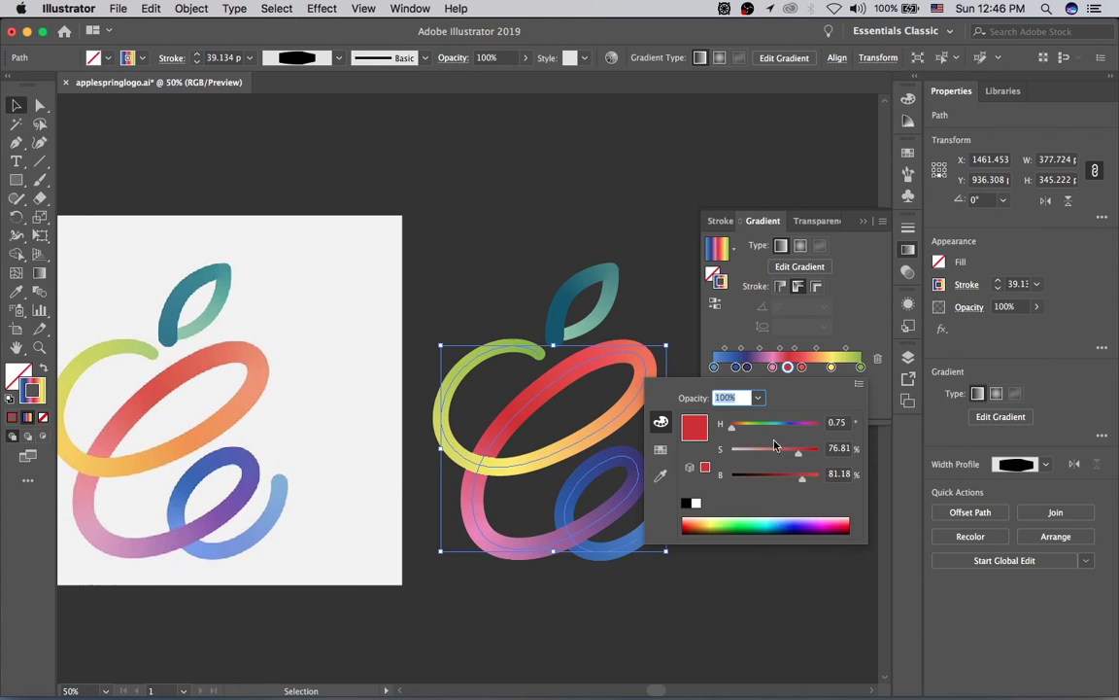
# - Move the body gradient's original red stop slightly toward yellow and the deeper red stop to 54.9%
pyautogui.click(789, 370)
pyautogui.moveTo(802, 370); pyautogui.dragTo(794, 368)
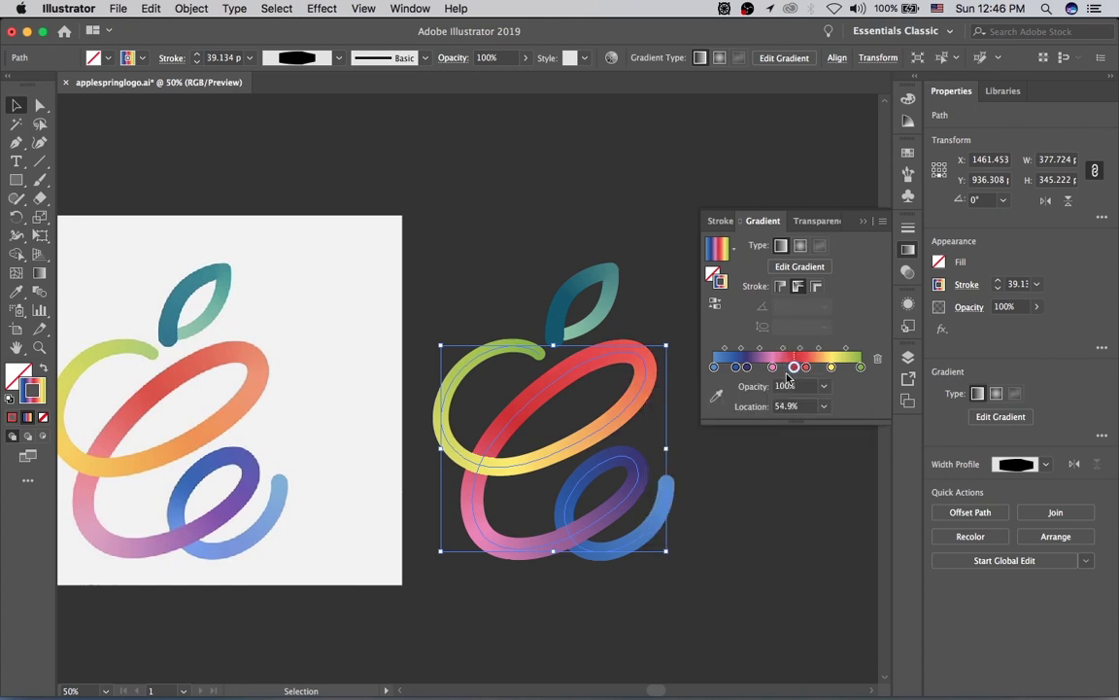
pyautogui.click(476, 269)
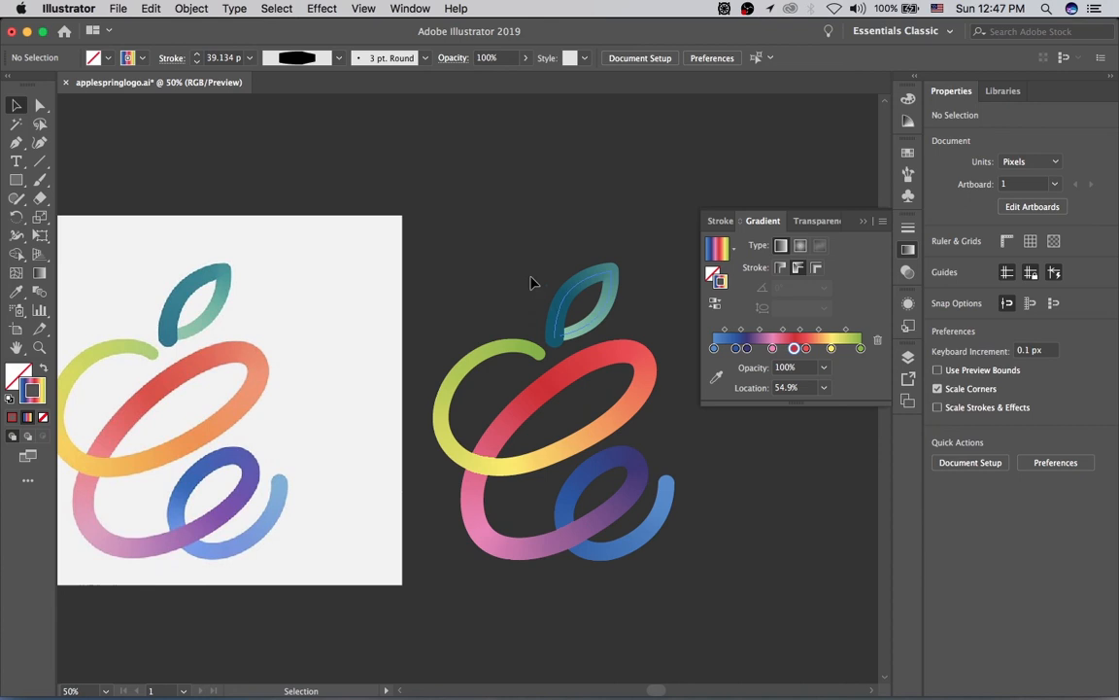
pyautogui.moveTo(501, 257); pyautogui.dragTo(550, 187)
pyautogui.click(769, 224)
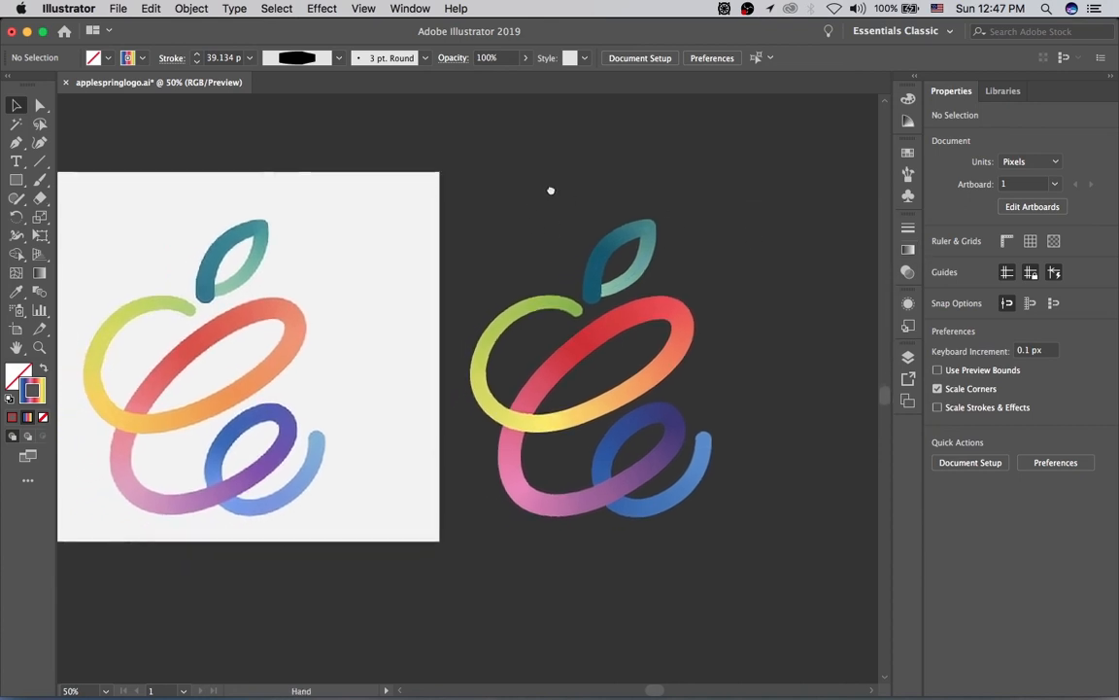
# - Unlock all objects and delete the dark background rectangle behind the logos
pyautogui.press('super+minus')
pyautogui.press('super+minus')
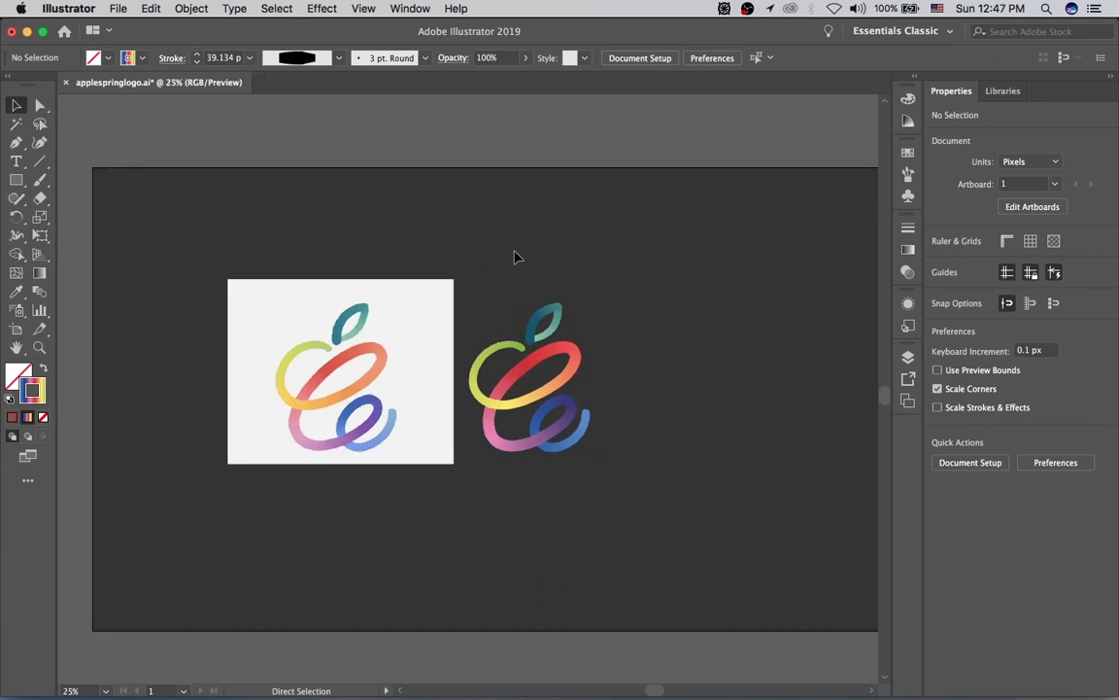
pyautogui.press('super+alt+2')
pyautogui.click(440, 147)
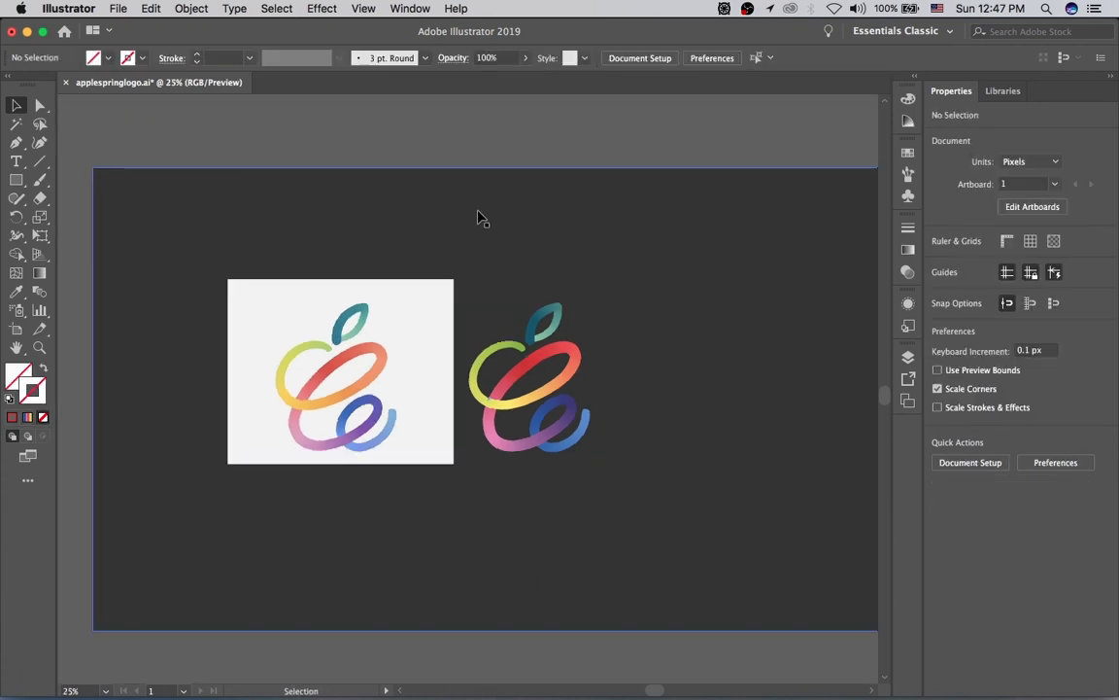
pyautogui.click(481, 222)
pyautogui.press('Delete')
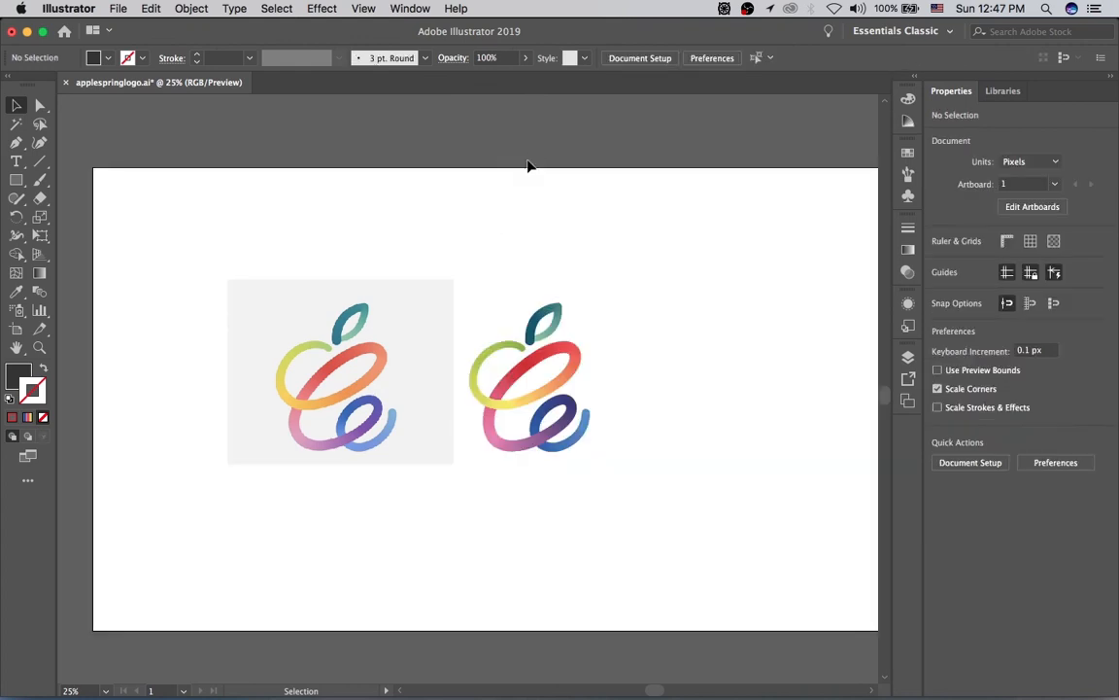
pyautogui.press('super+equal')
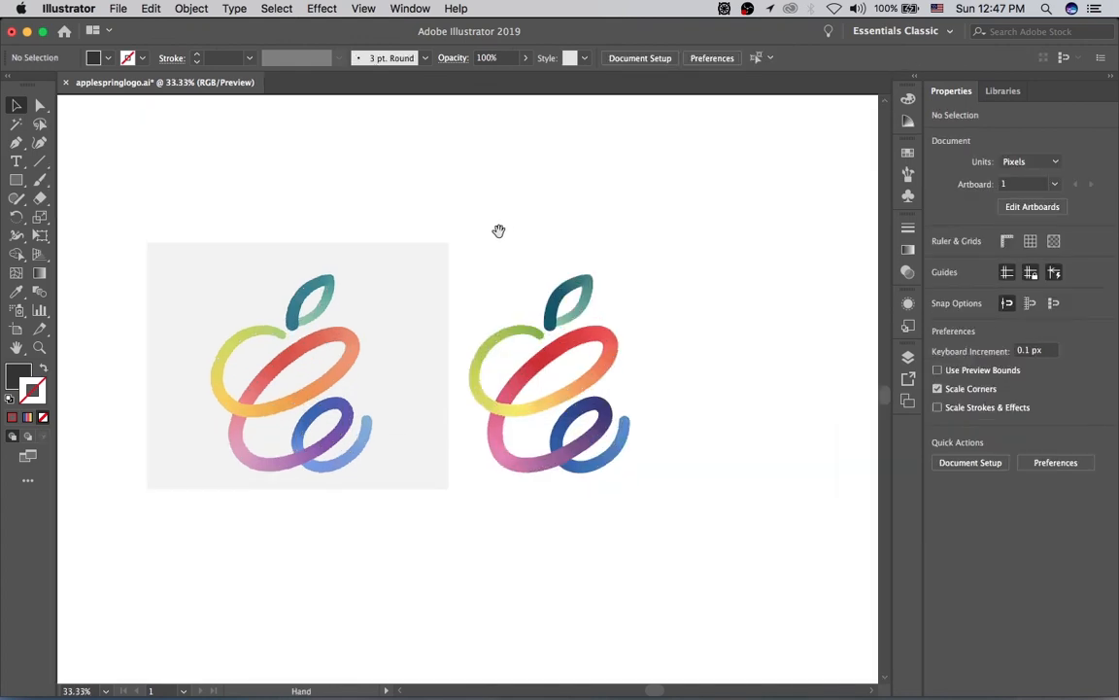
pyautogui.moveTo(500, 230); pyautogui.dragTo(504, 226)
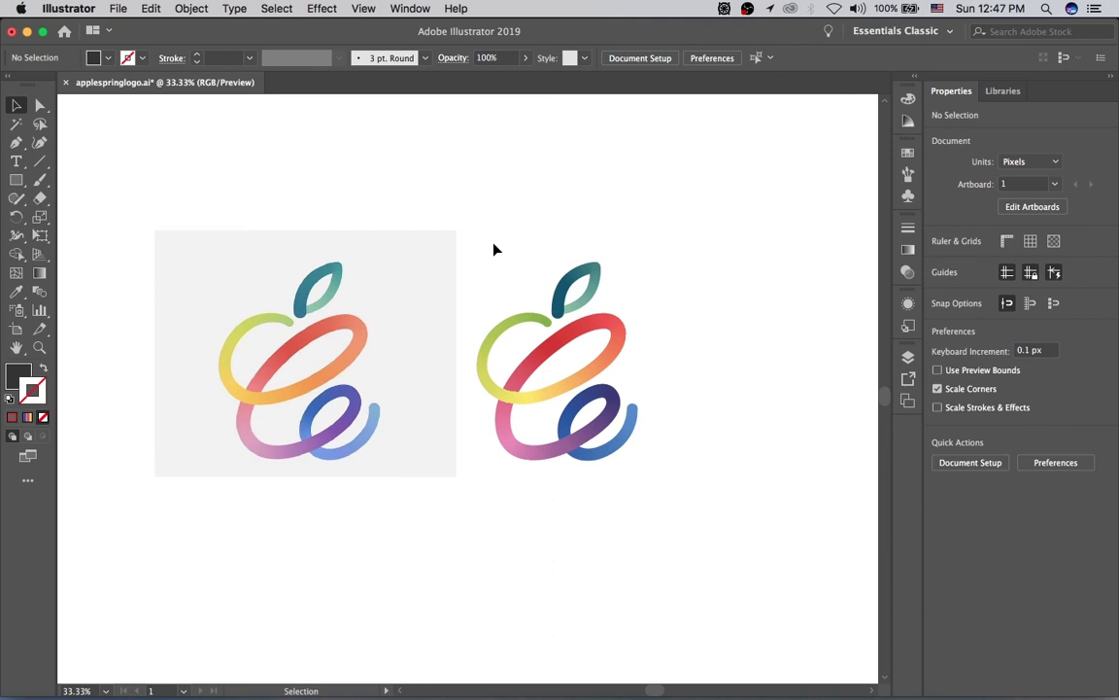
pyautogui.press('super+equal')
pyautogui.moveTo(530, 202); pyautogui.dragTo(541, 213)
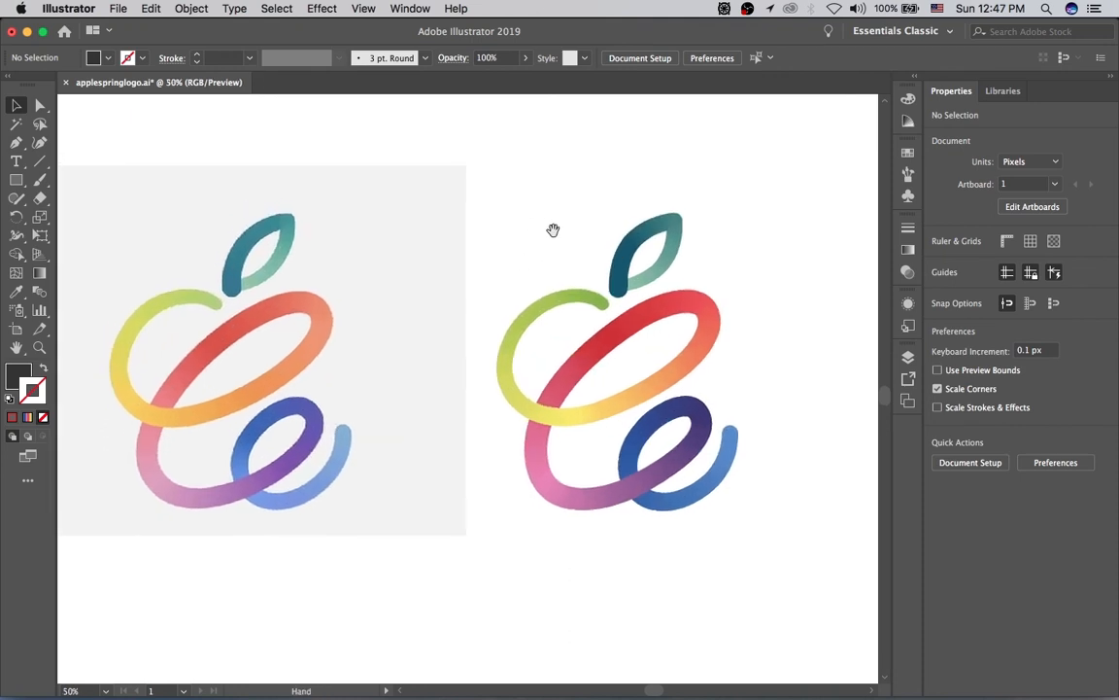